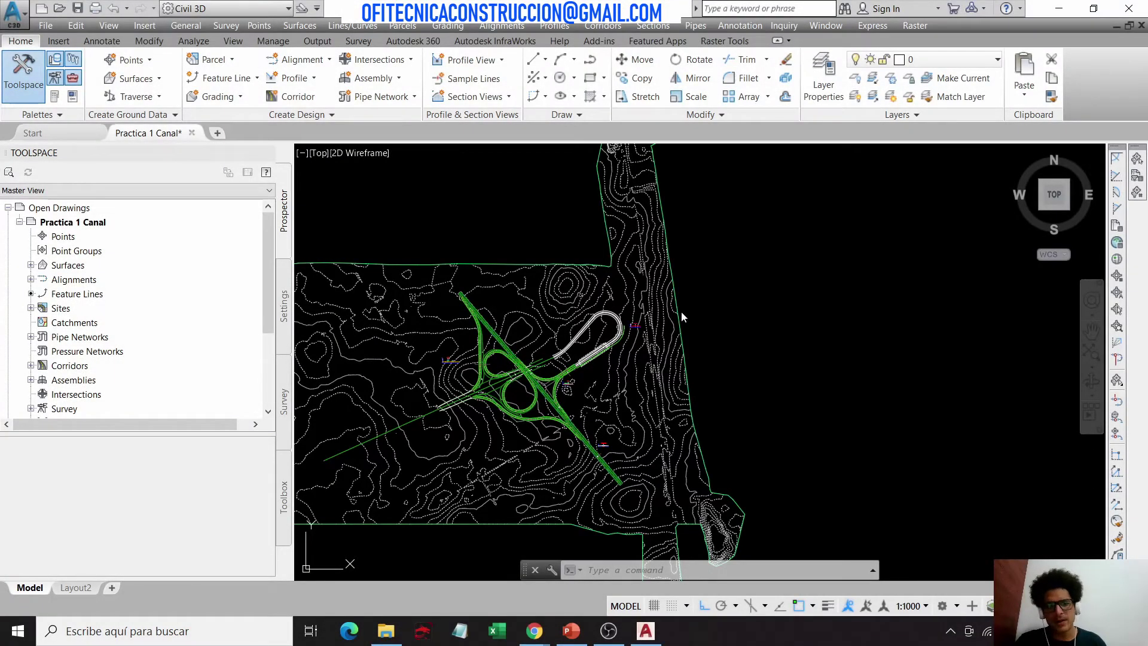
Step: Pan and zoom around the ROAD TYPE 2 assembly section to inspect it
scroll(765, 337, down, 3)
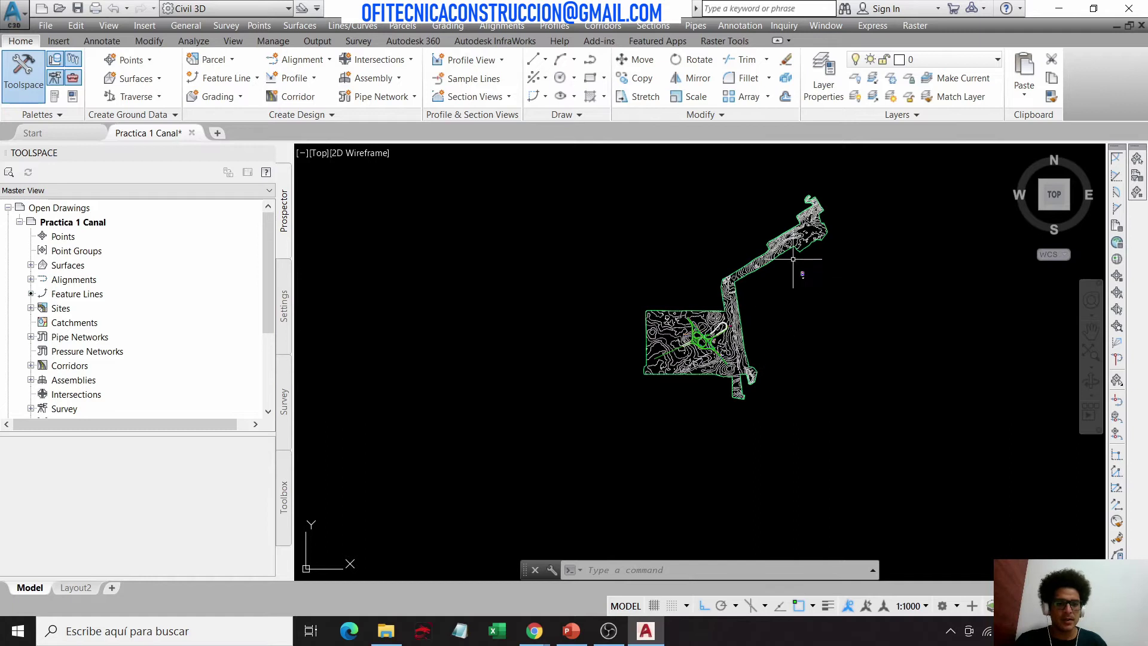
scroll(793, 260, up, 8)
scroll(787, 251, up, 5)
scroll(769, 256, up, 6)
scroll(773, 254, up, 2)
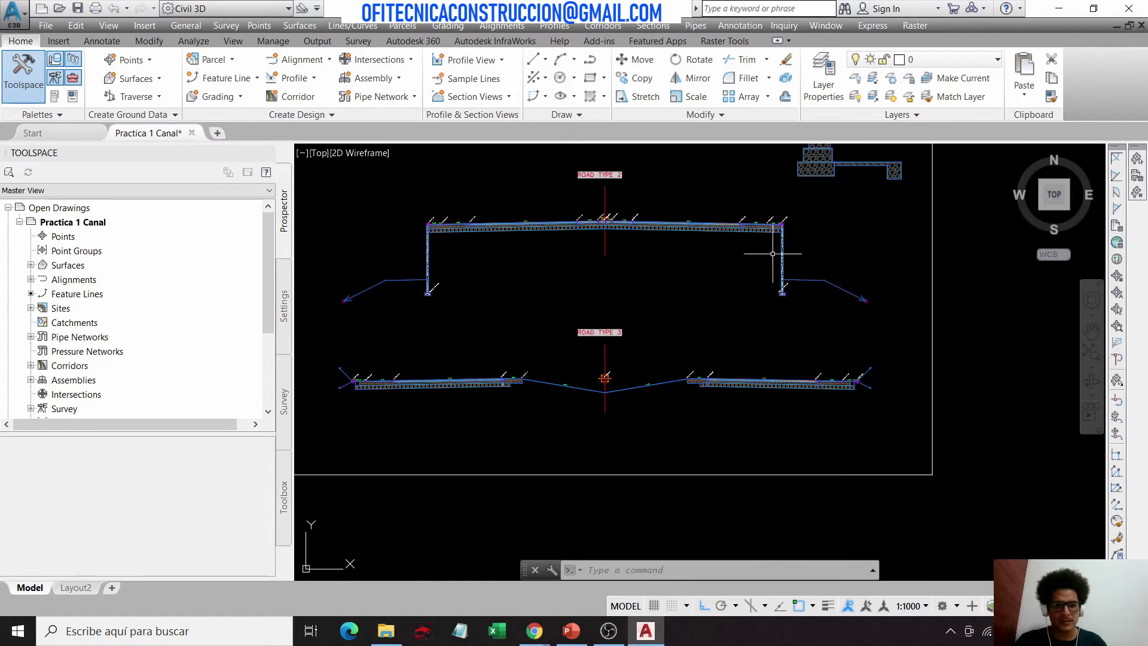
scroll(980, 396, down, 2)
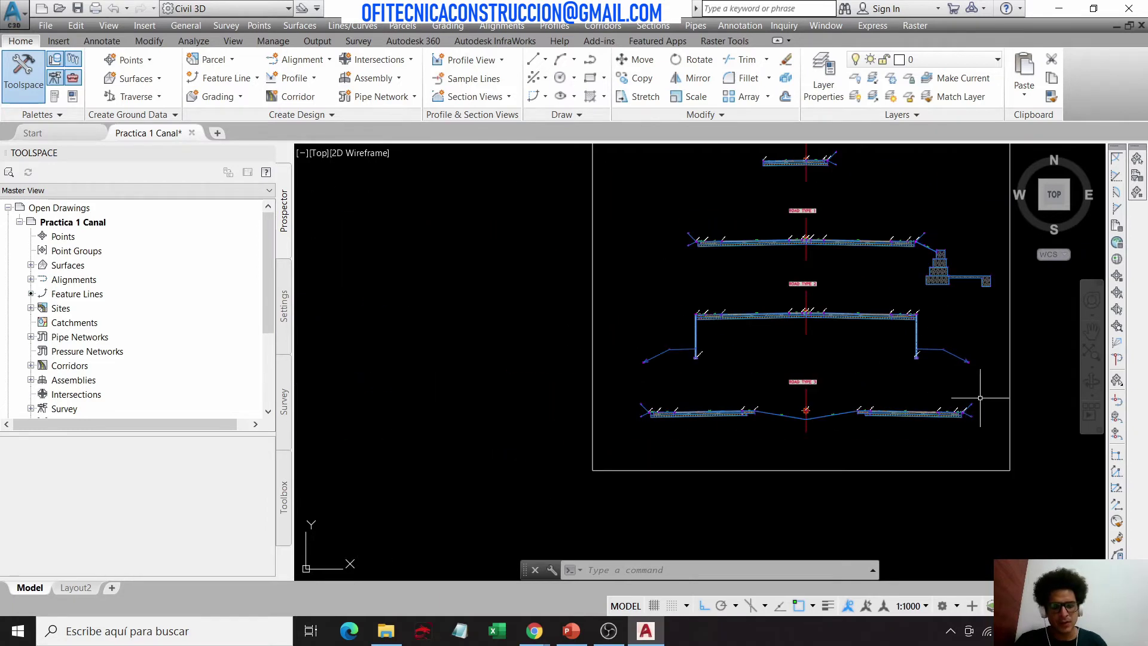
scroll(972, 400, up, 5)
scroll(925, 375, down, 5)
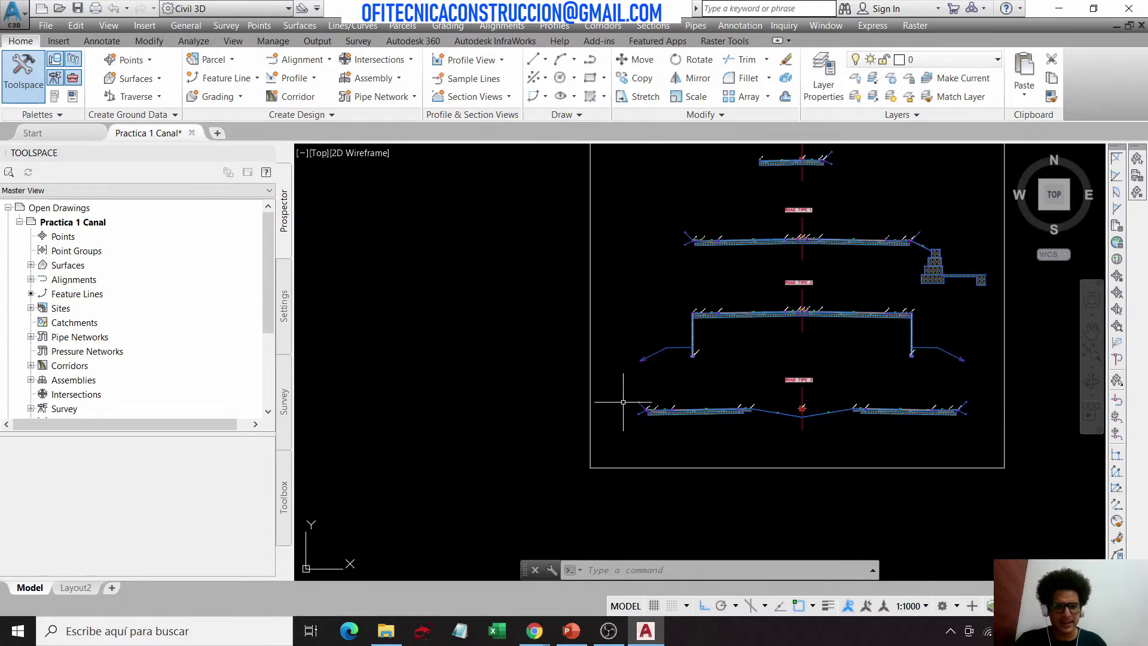
scroll(945, 300, up, 2)
scroll(905, 306, up, 3)
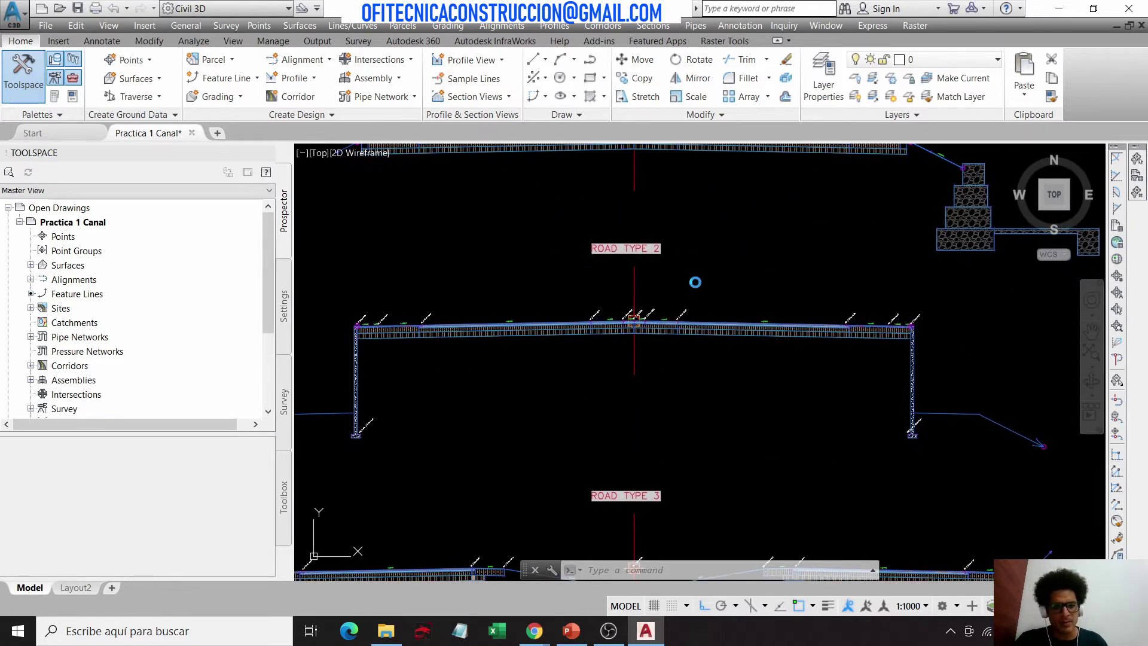
mouse_move(686, 291)
middle_down()
mouse_move(691, 191)
mouse_move(812, 396)
middle_up()
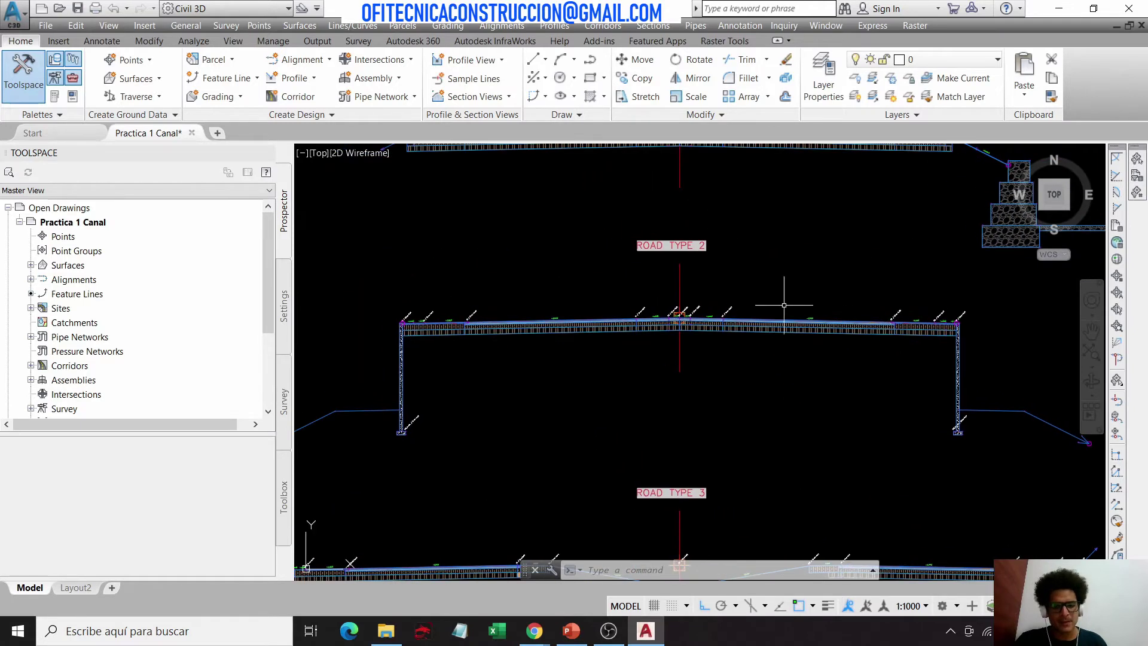
scroll(587, 469, up, 3)
scroll(825, 545, up, 3)
scroll(513, 380, up, 2)
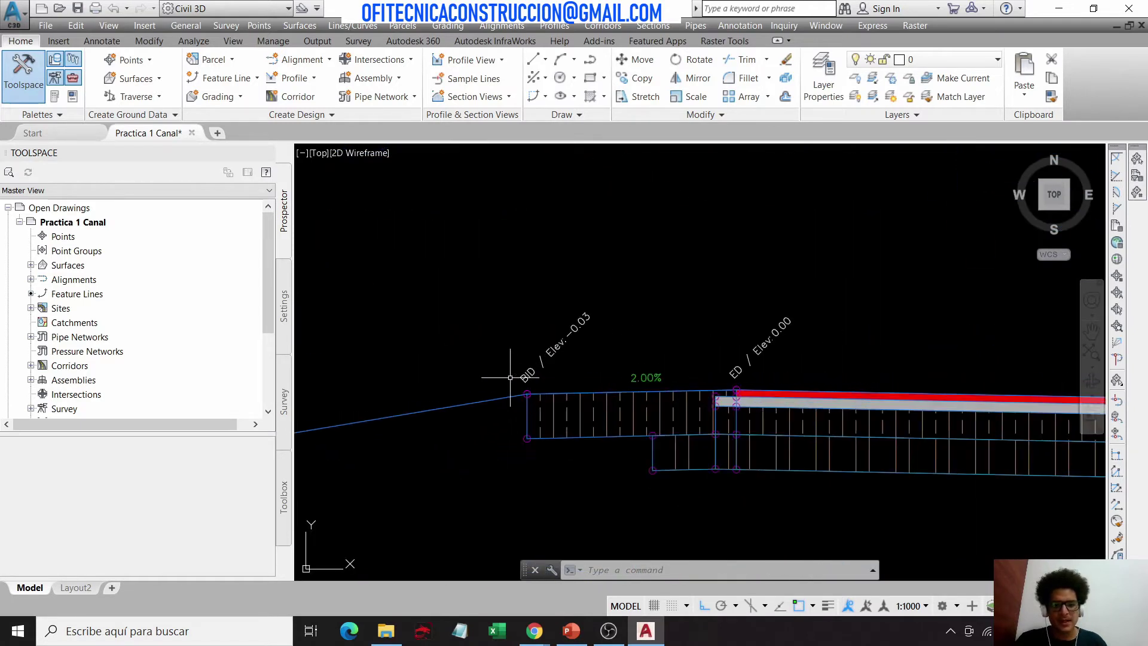
scroll(487, 365, down, 3)
scroll(961, 371, up, 2)
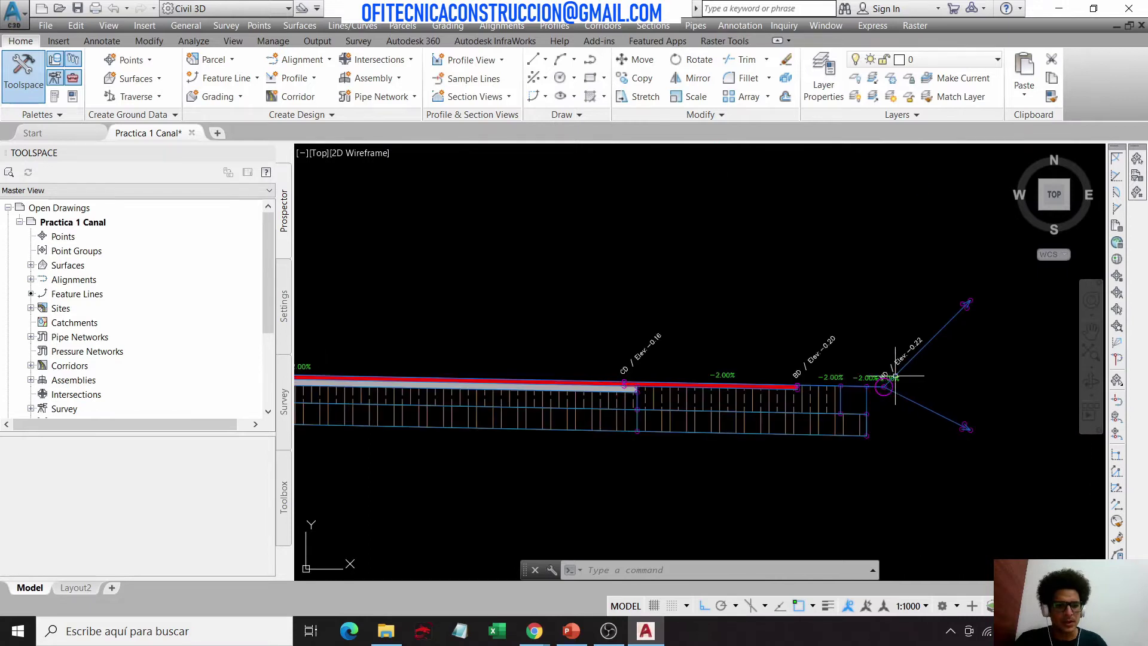
scroll(884, 379, up, 1)
middle_drag(603, 327, 1000, 313)
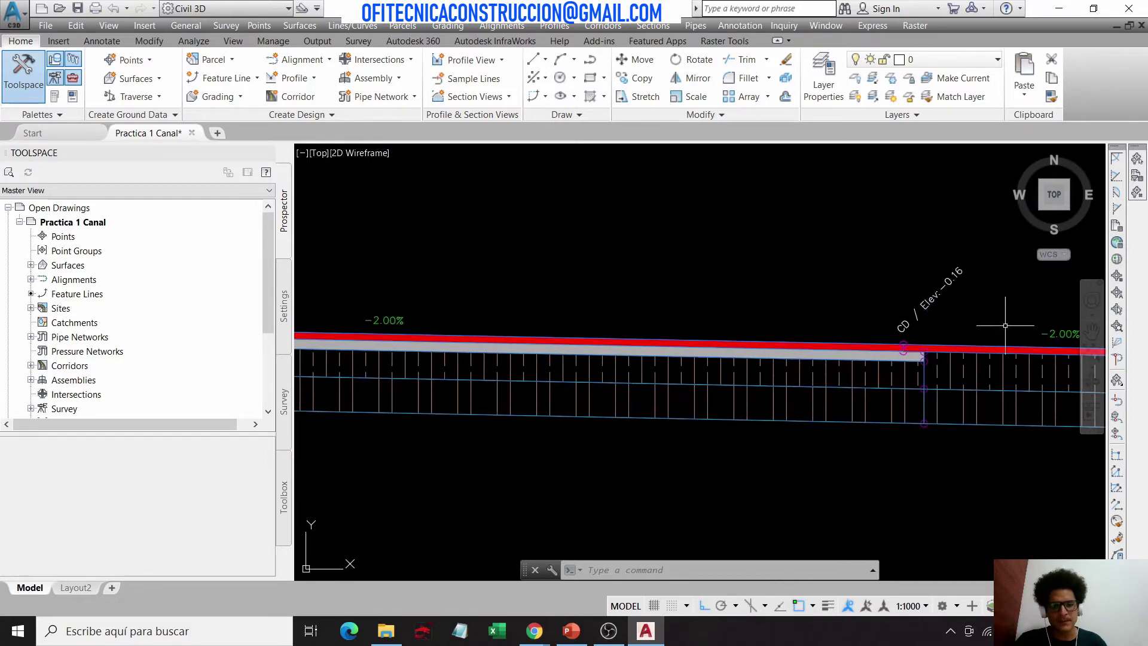
scroll(1000, 313, down, 3)
scroll(622, 298, up, 3)
Step: Inspect the left slope, the 2.00% grade labels and the ROAD TYPE 3 channel section
middle_drag(679, 277, 769, 379)
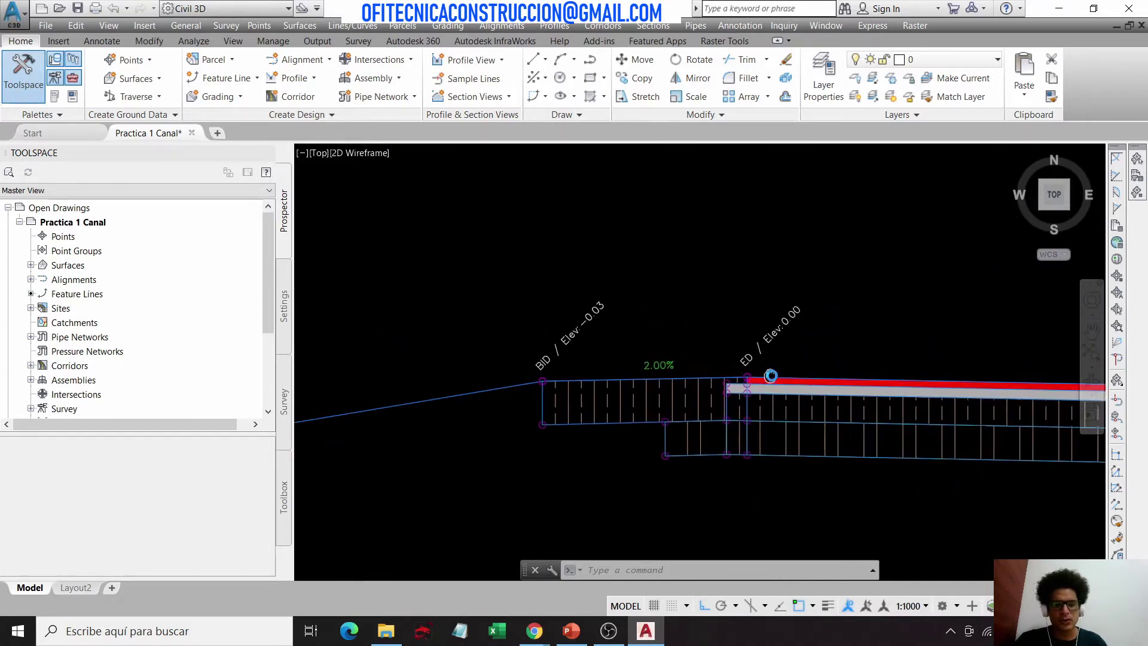
scroll(771, 380, down, 4)
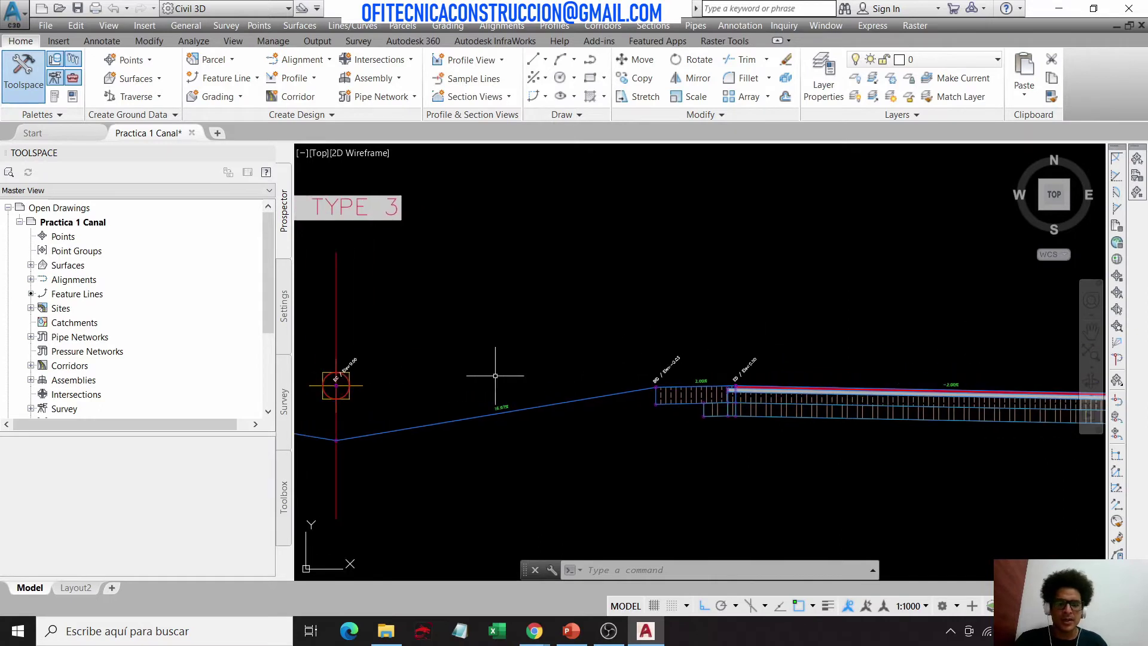
scroll(467, 383, down, 4)
scroll(446, 366, up, 1)
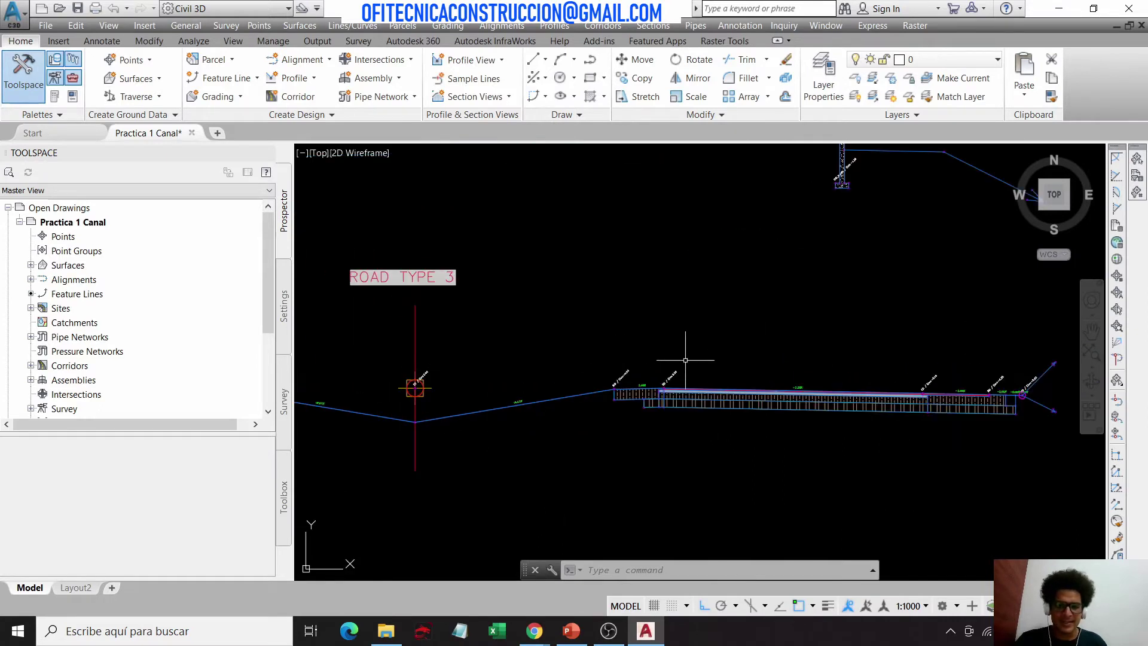
scroll(658, 385, up, 3)
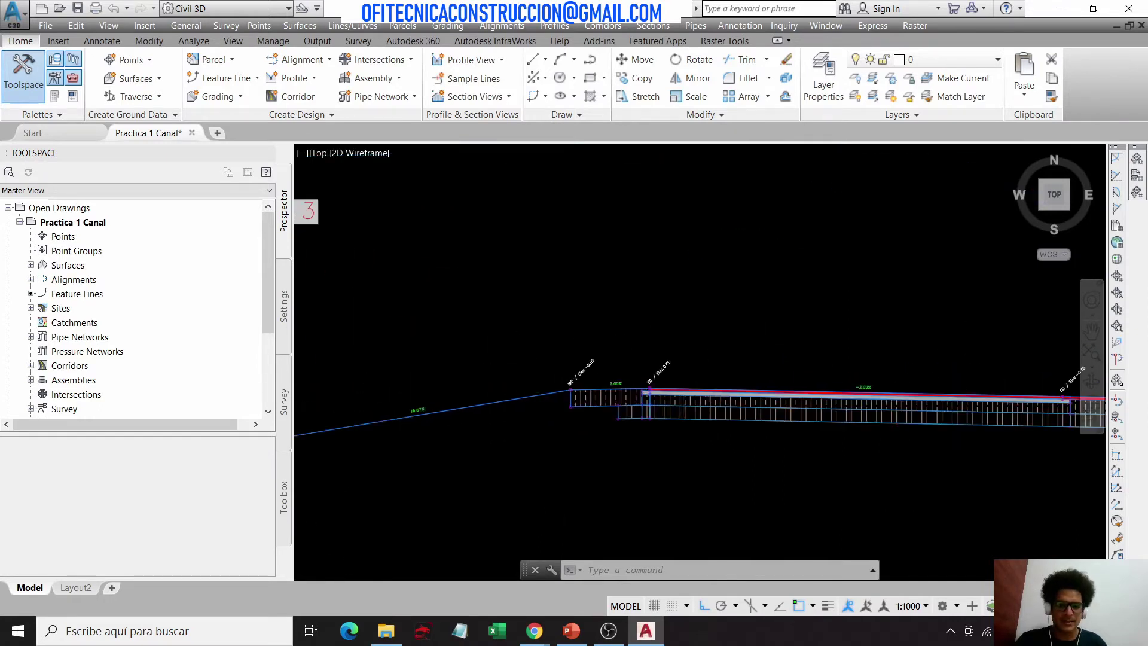
scroll(658, 382, up, 3)
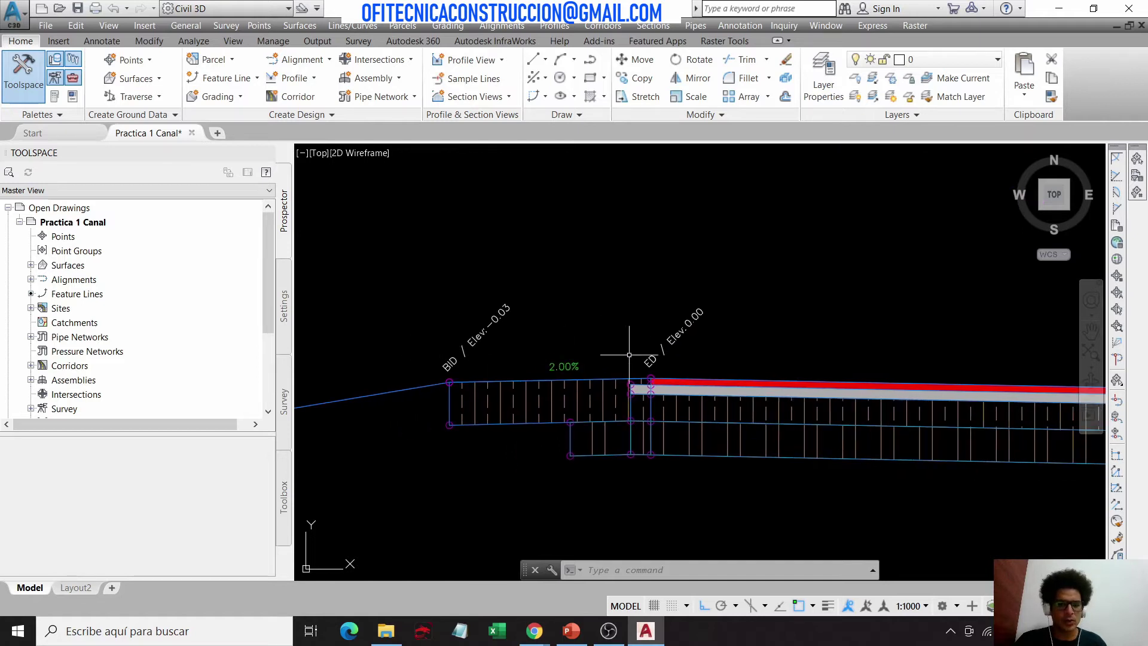
scroll(628, 358, down, 3)
scroll(837, 335, down, 2)
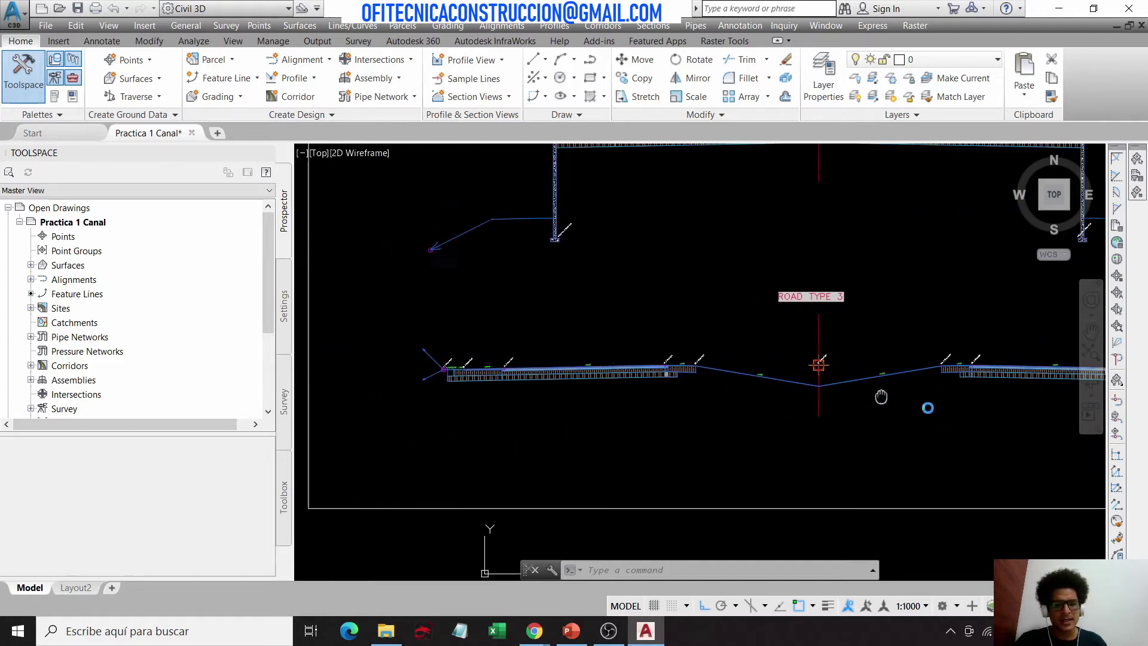
scroll(884, 397, up, 3)
scroll(1024, 333, up, 4)
middle_drag(697, 302, 942, 443)
scroll(942, 443, down, 2)
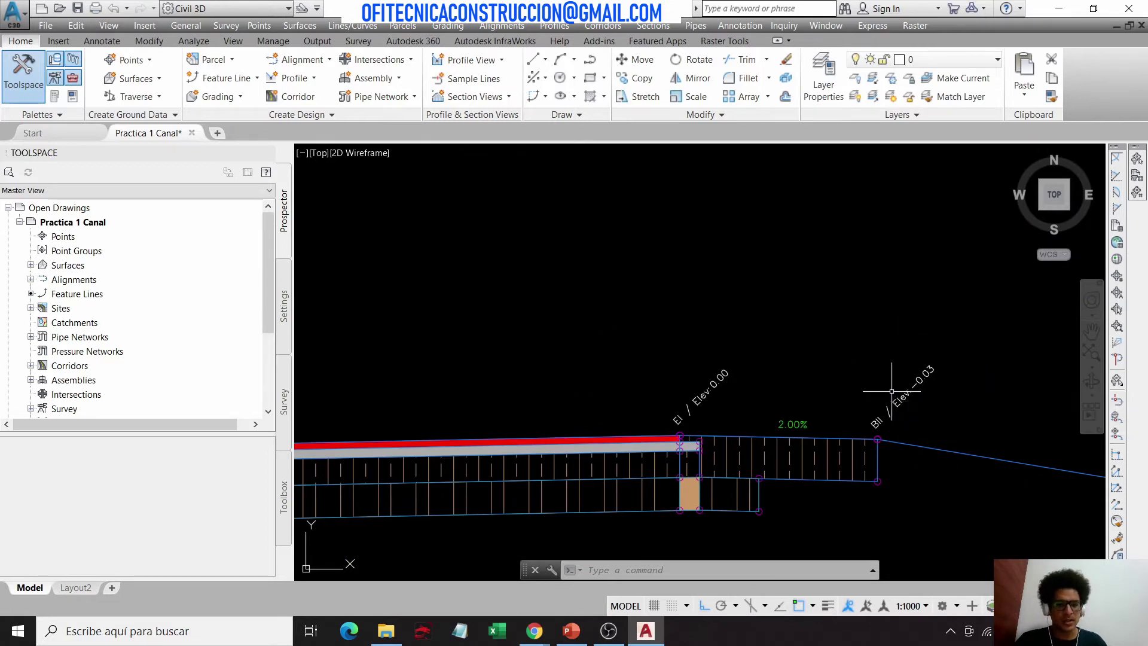
scroll(893, 392, down, 3)
middle_drag(1033, 381, 577, 388)
scroll(592, 366, up, 3)
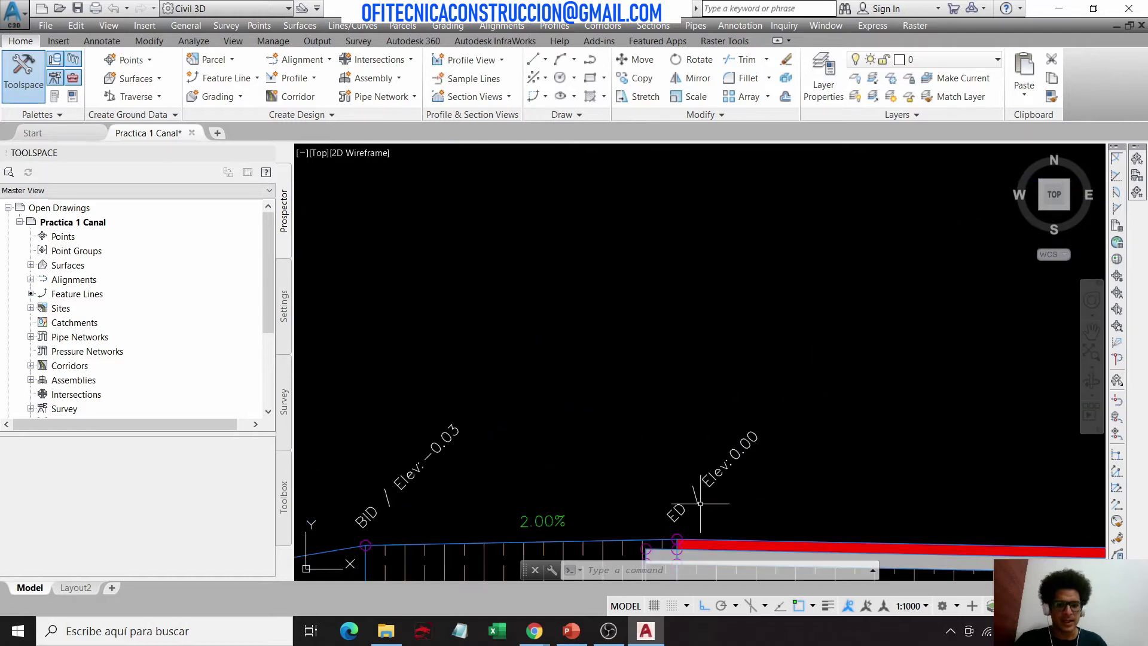
scroll(583, 366, down, 3)
scroll(580, 368, up, 5)
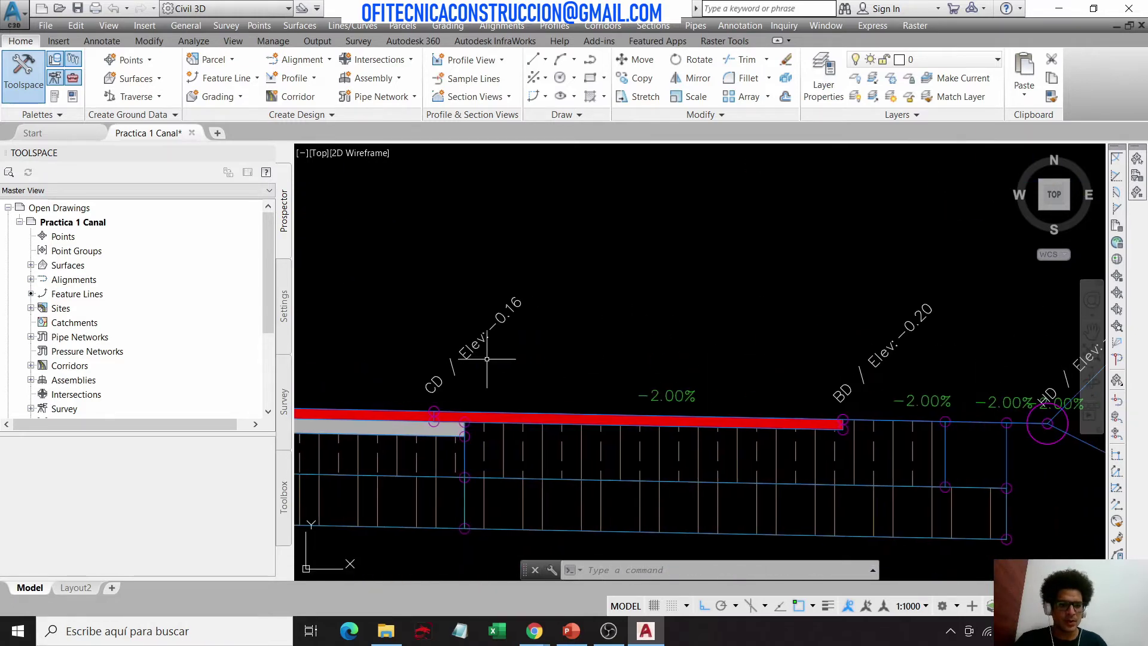
middle_drag(827, 383, 492, 364)
scroll(538, 333, down, 3)
scroll(653, 328, down, 2)
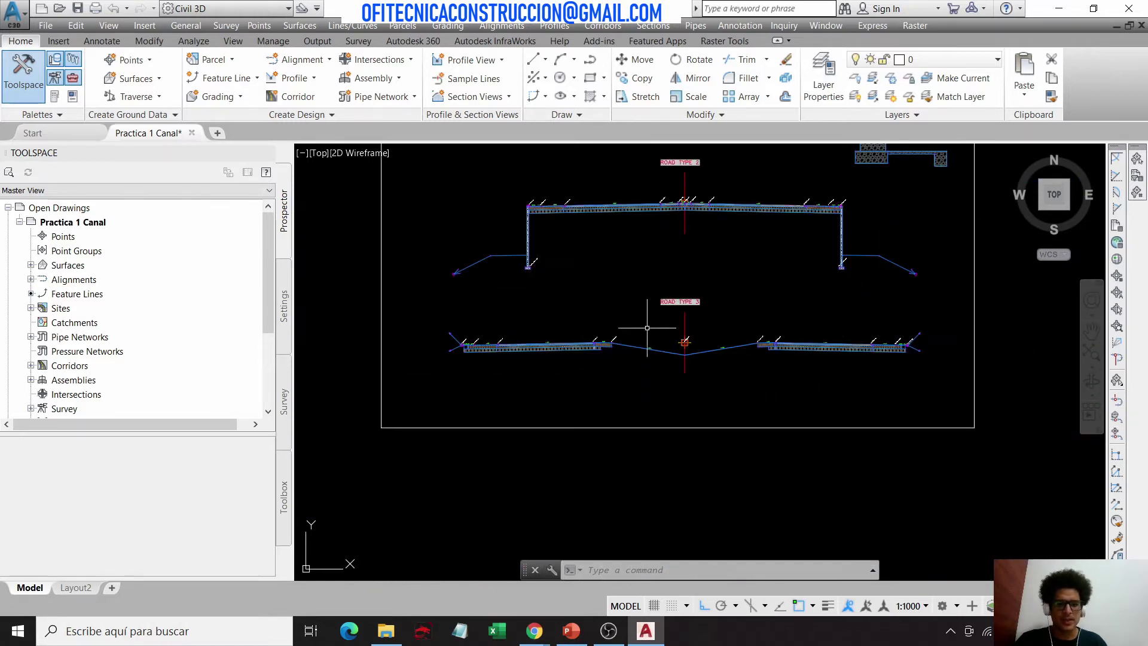
scroll(743, 295, up, 3)
scroll(787, 297, up, 3)
scroll(861, 371, down, 4)
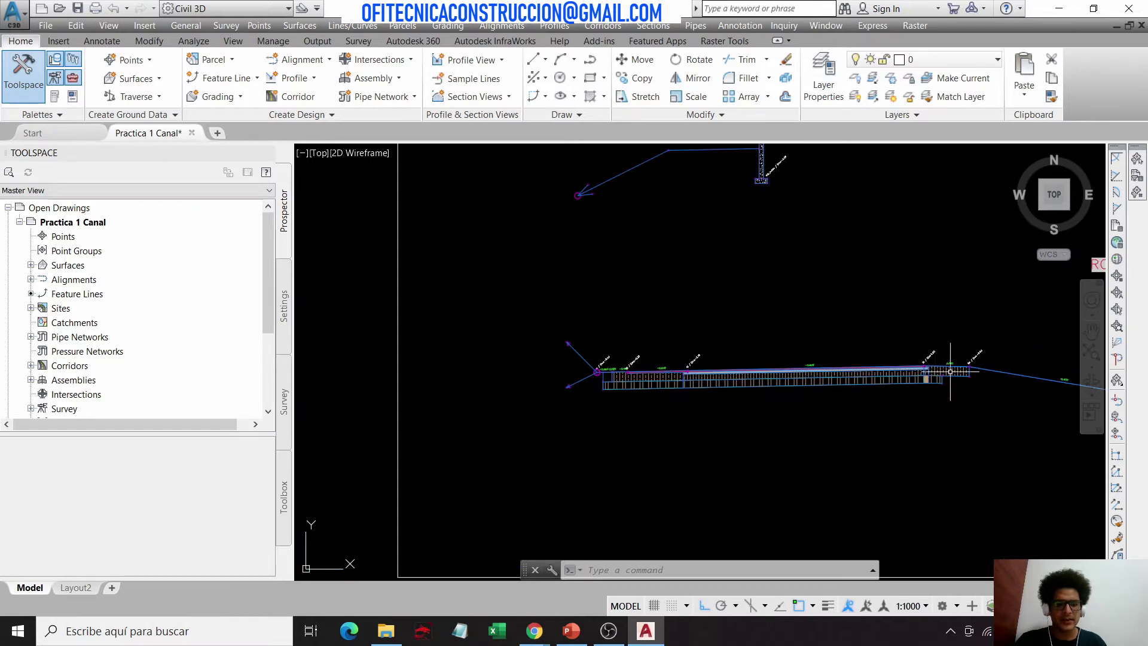
scroll(577, 377, up, 3)
scroll(675, 335, up, 3)
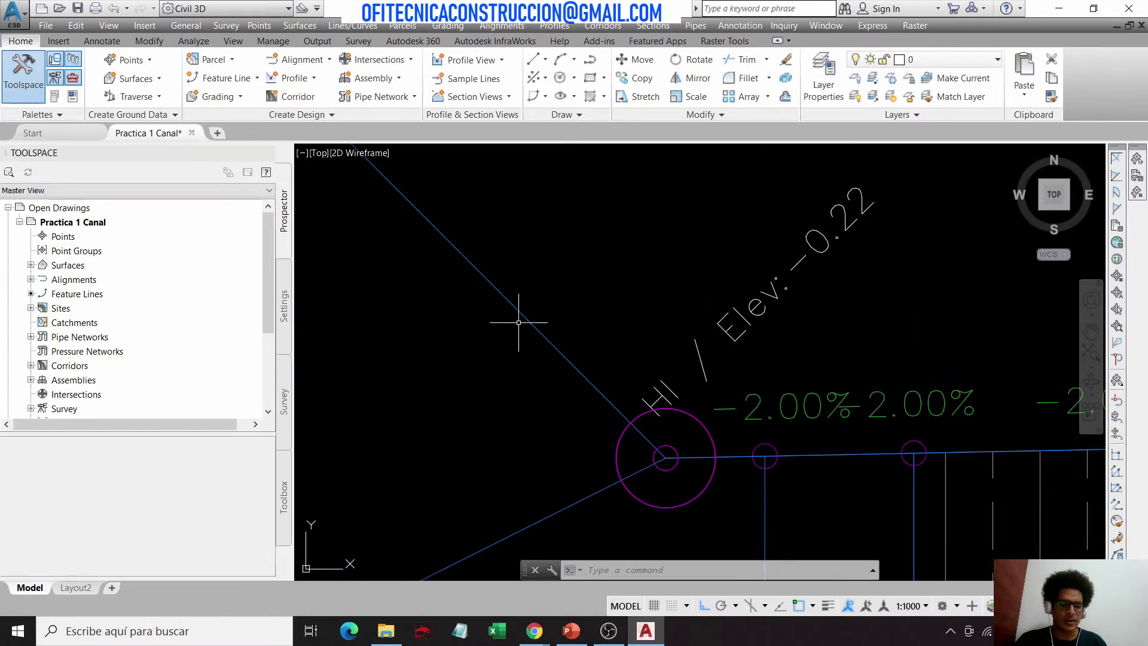
scroll(711, 263, down, 3)
scroll(815, 281, down, 3)
scroll(814, 281, down, 3)
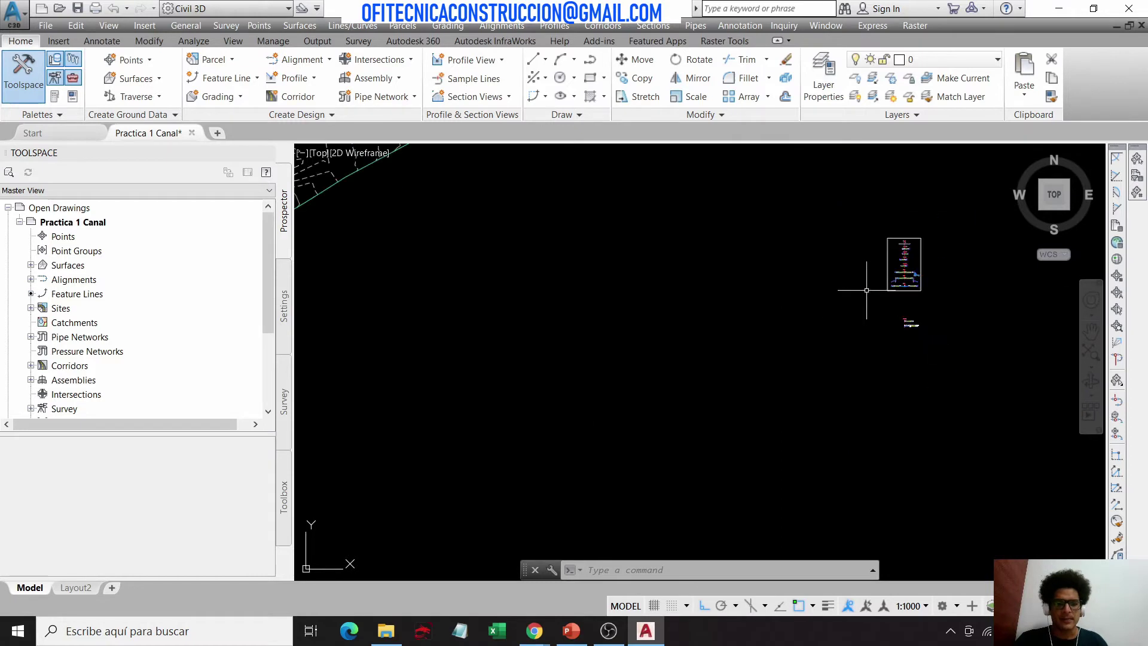
scroll(867, 269, up, 3)
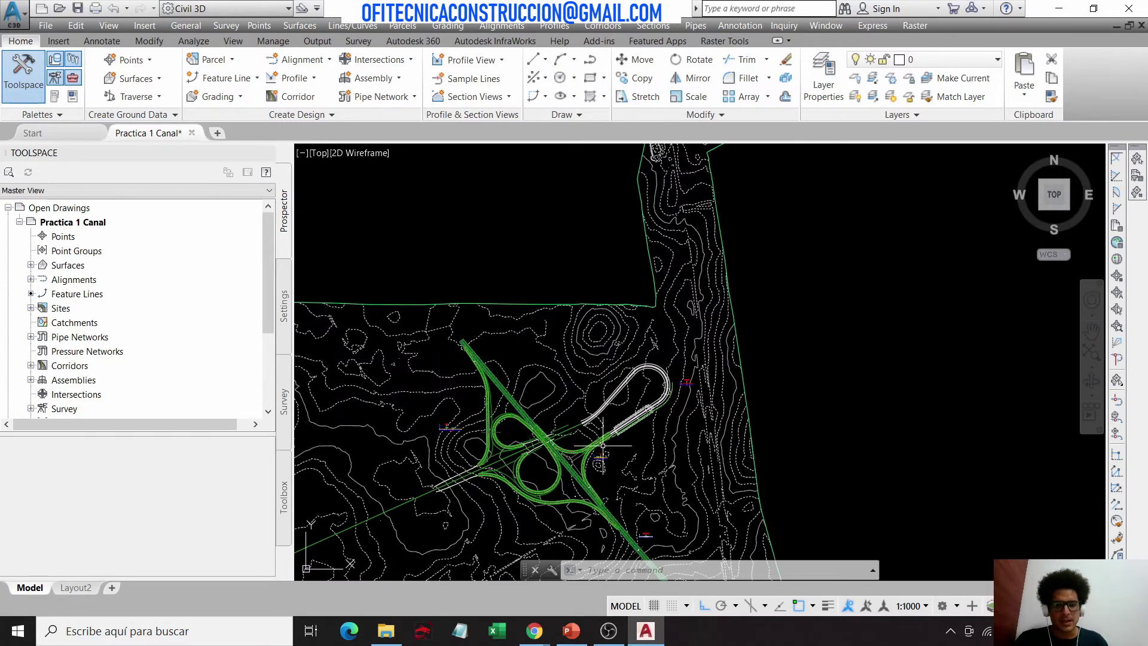
scroll(603, 446, up, 5)
scroll(670, 311, up, 2)
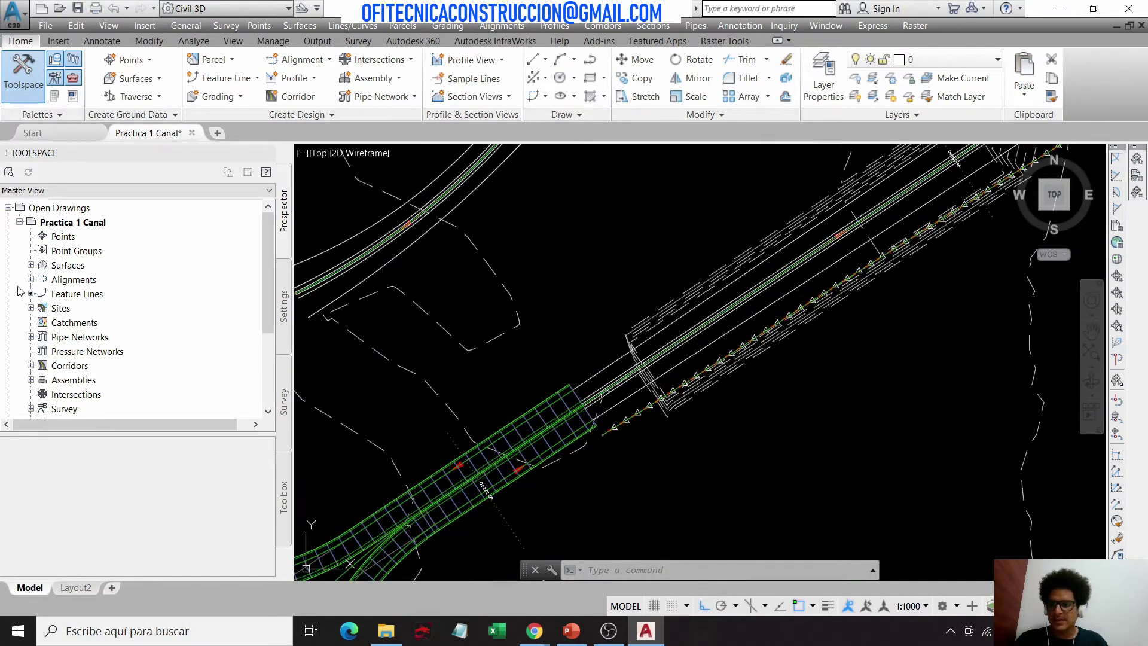
Step: Enable the first two Road Type 1 regions on the RUTA NUEVA baseline and rebuild the corridor
click(31, 365)
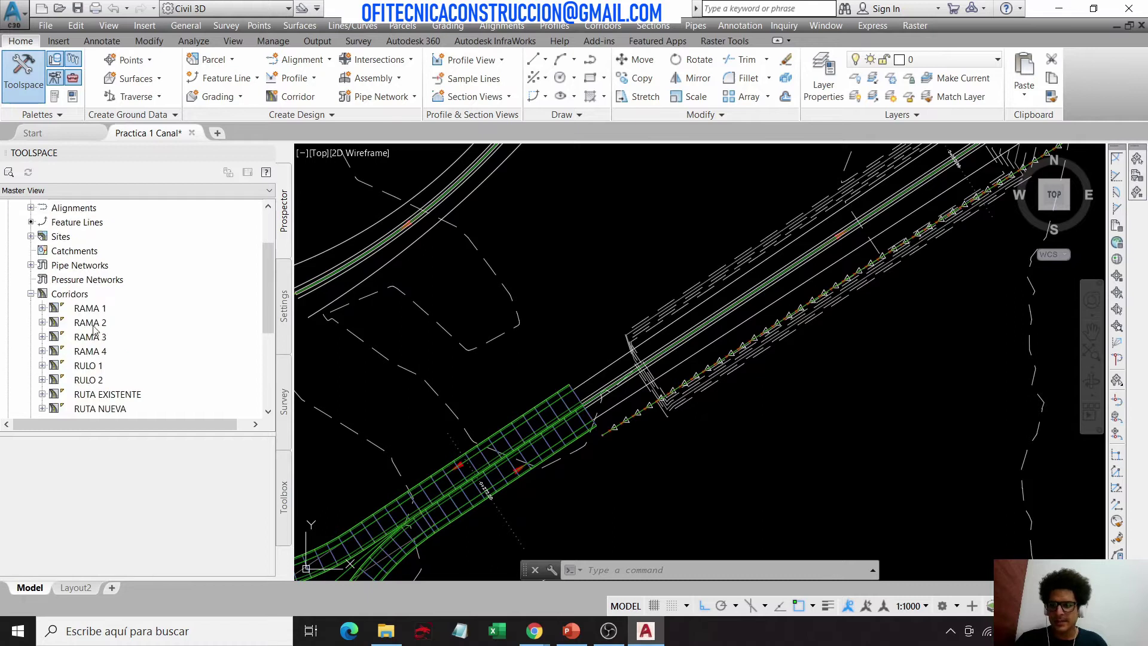
scroll(60, 358, down, 1)
click(42, 366)
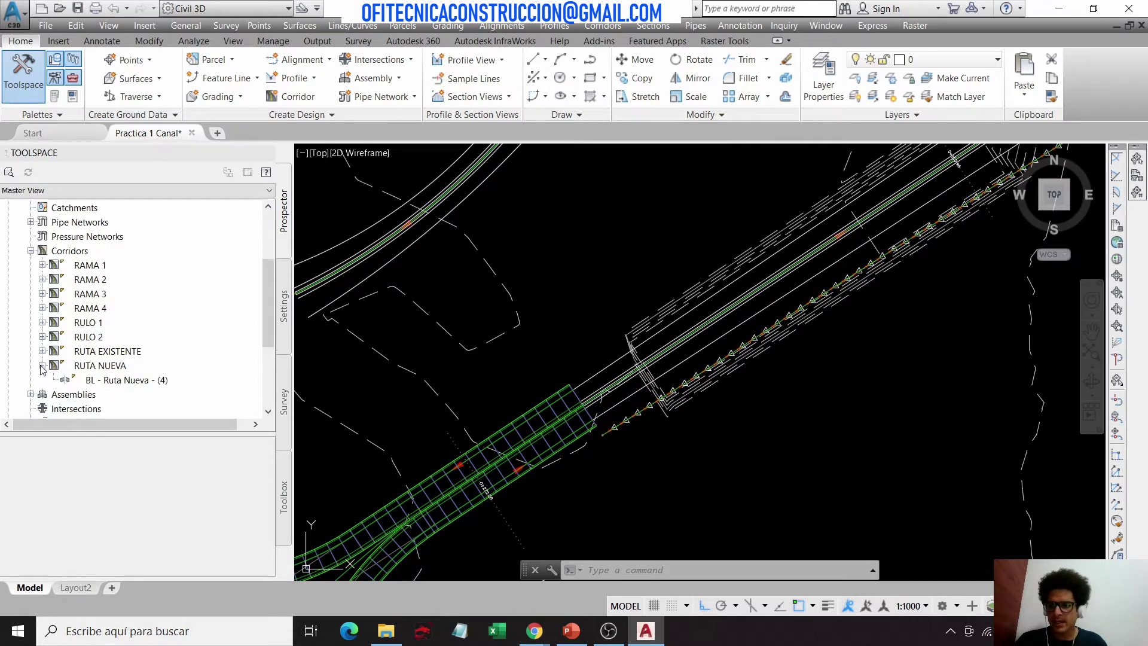
right_click(105, 381)
click(161, 386)
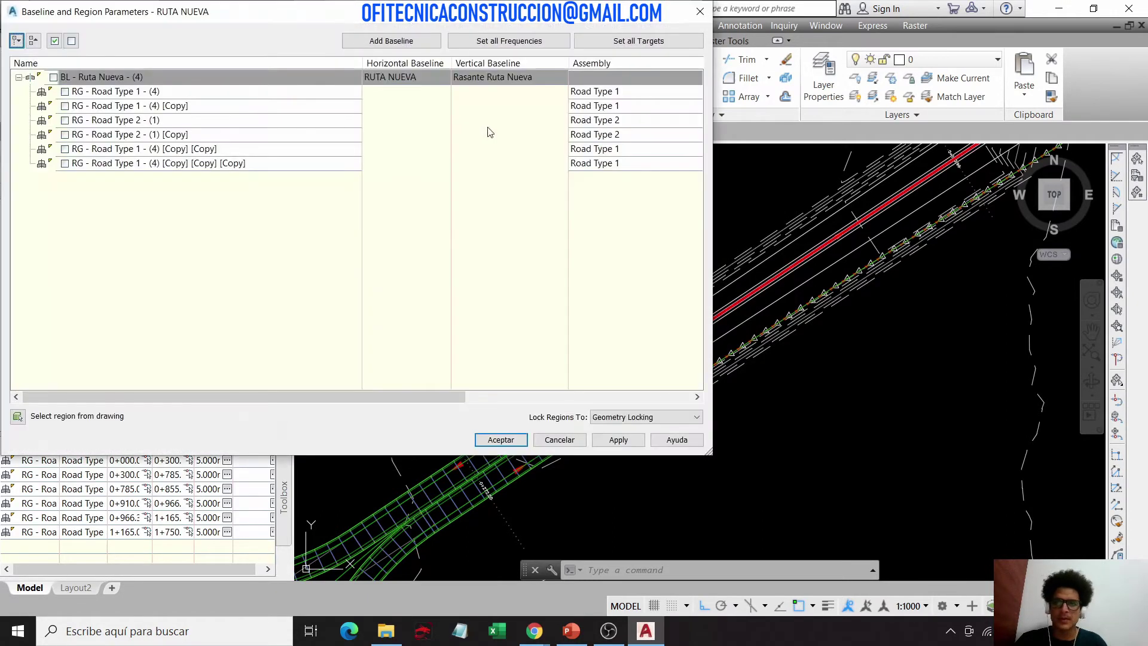
click(65, 92)
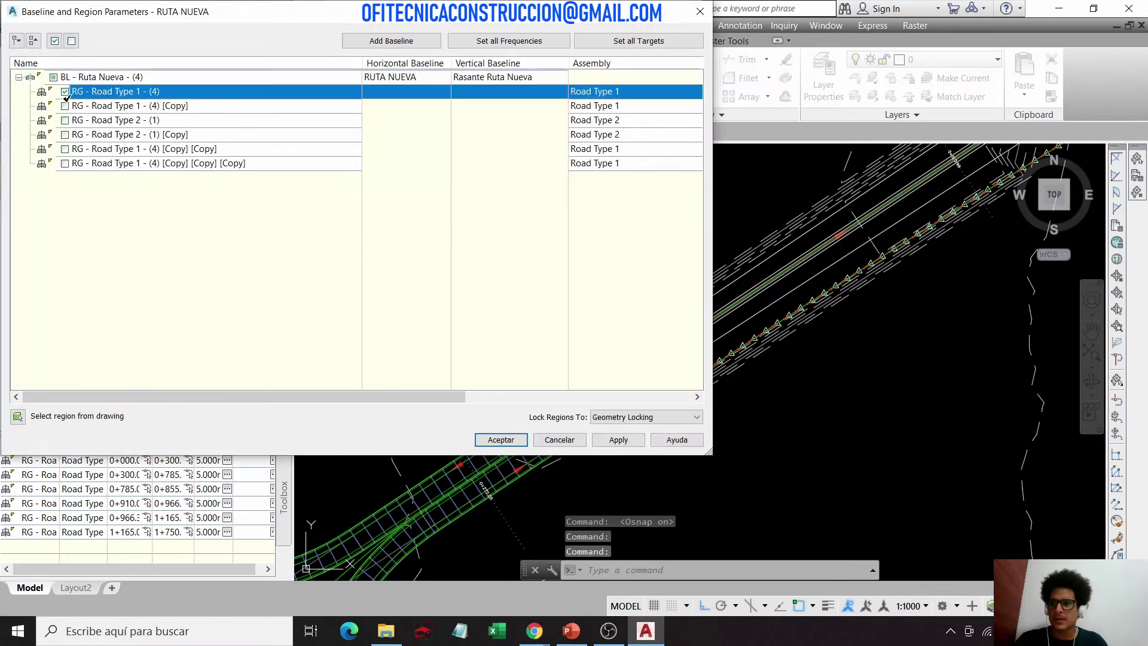
click(504, 446)
click(494, 279)
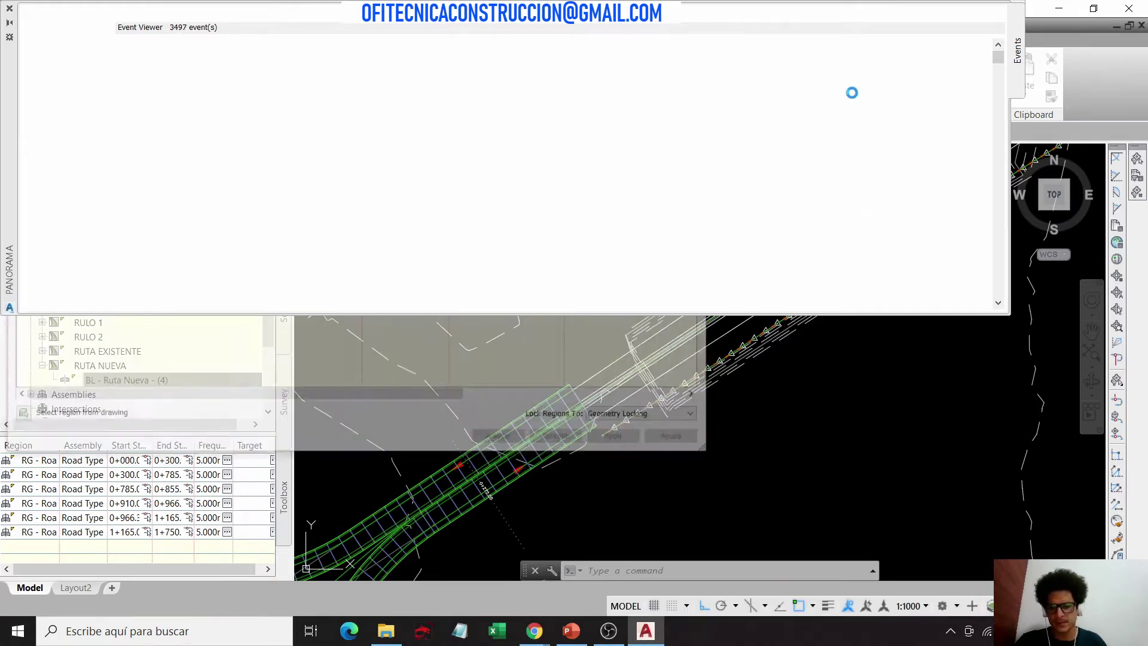
Step: Close the Event Viewer and select the RUTA NUEVA corridor lines in plan to inspect them
click(984, 13)
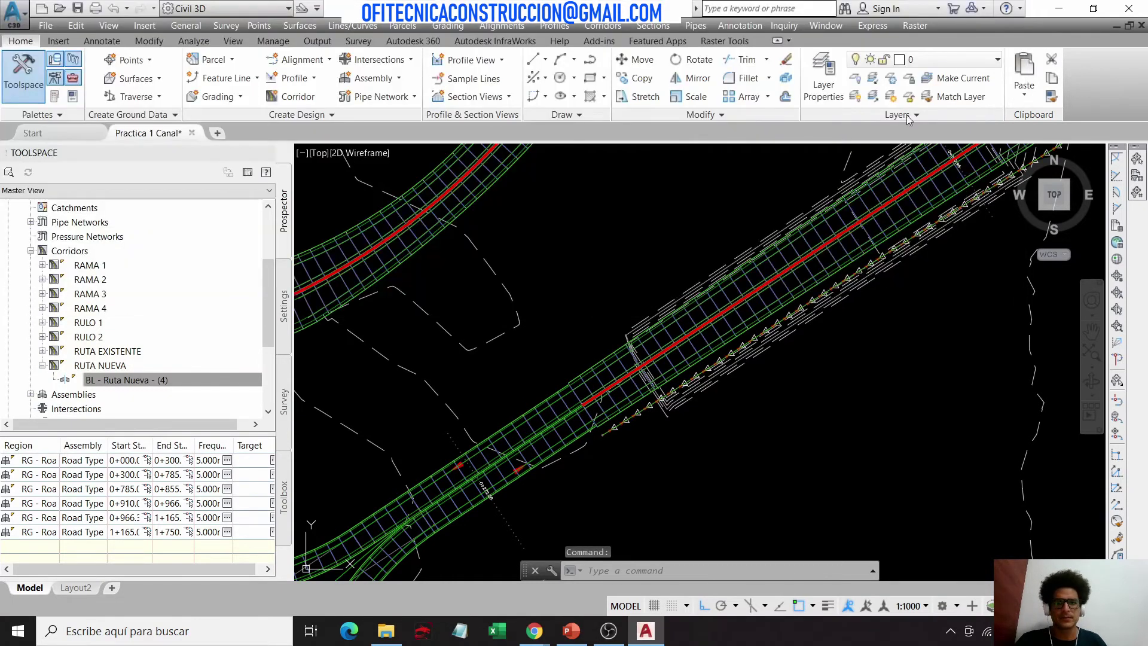
scroll(658, 332, down, 3)
scroll(658, 332, down, 2)
scroll(624, 329, up, 5)
scroll(624, 329, up, 3)
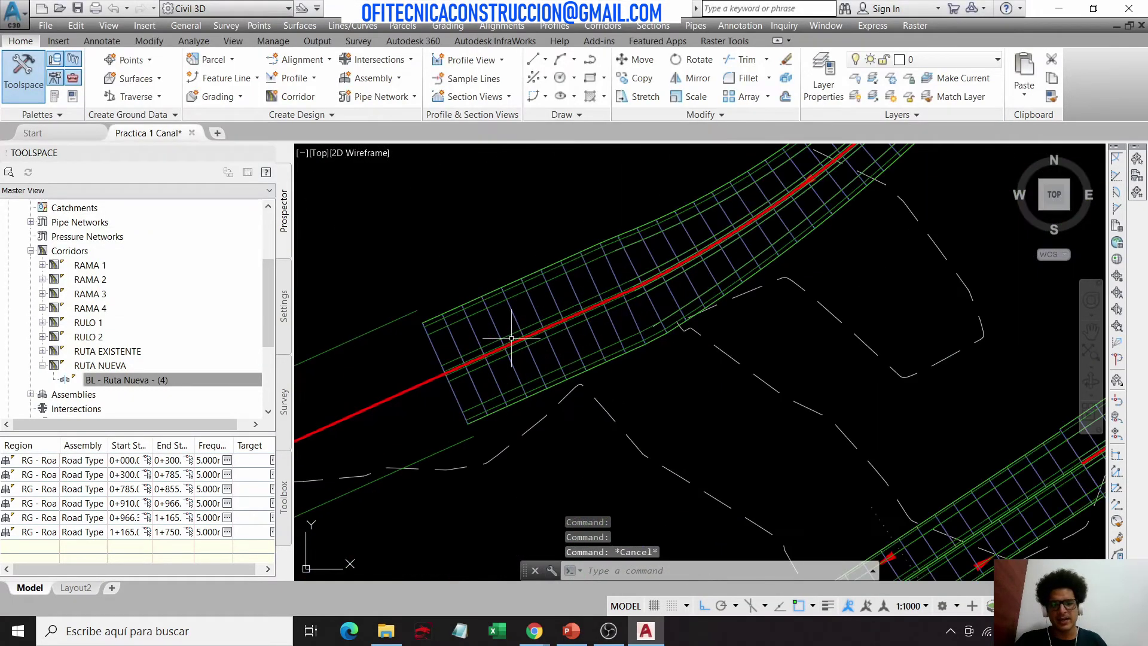
key(Escape)
click(576, 308)
scroll(577, 309, up, 3)
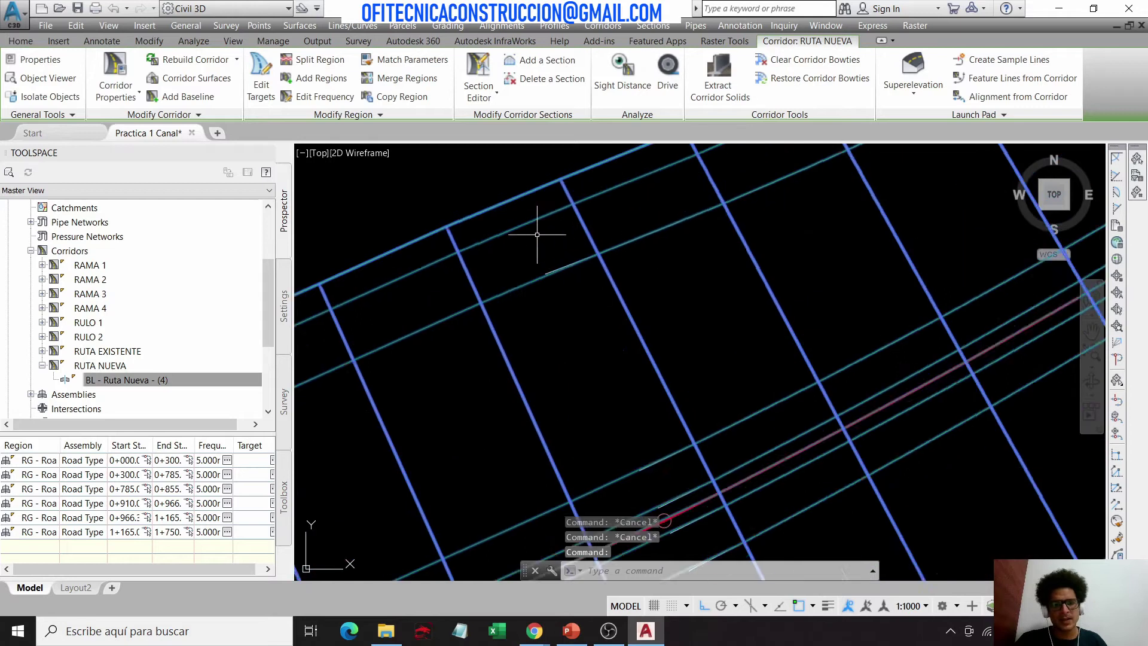
scroll(576, 309, up, 2)
key(Escape)
click(572, 313)
scroll(572, 313, down, 3)
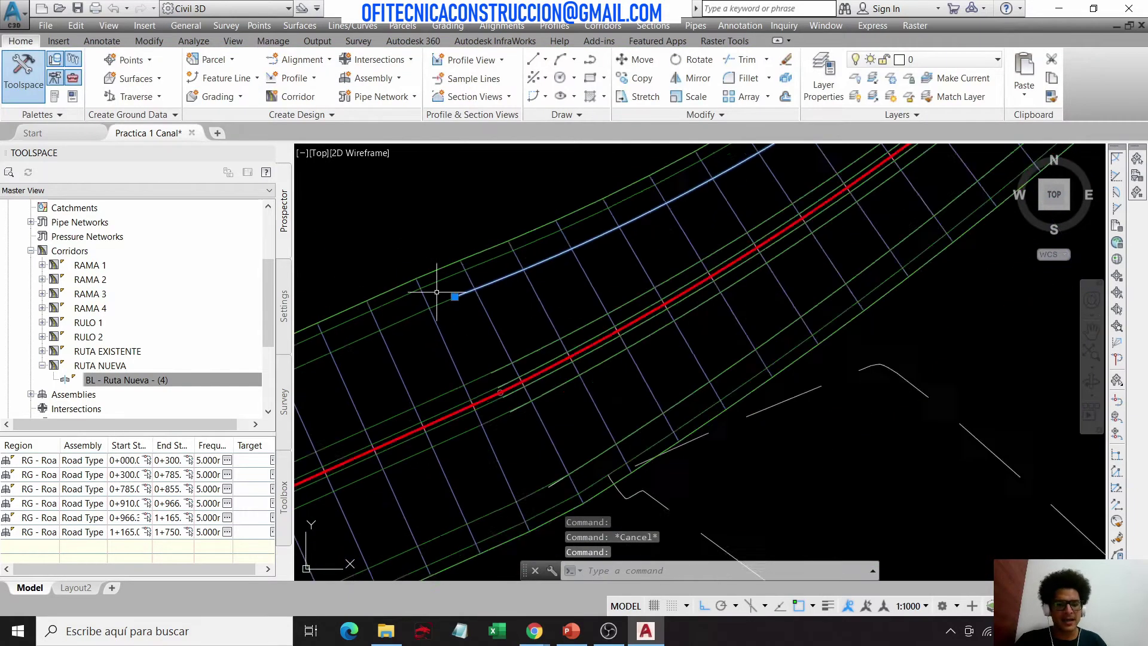
scroll(666, 290, down, 2)
scroll(551, 446, up, 1)
scroll(551, 446, up, 2)
key(Escape)
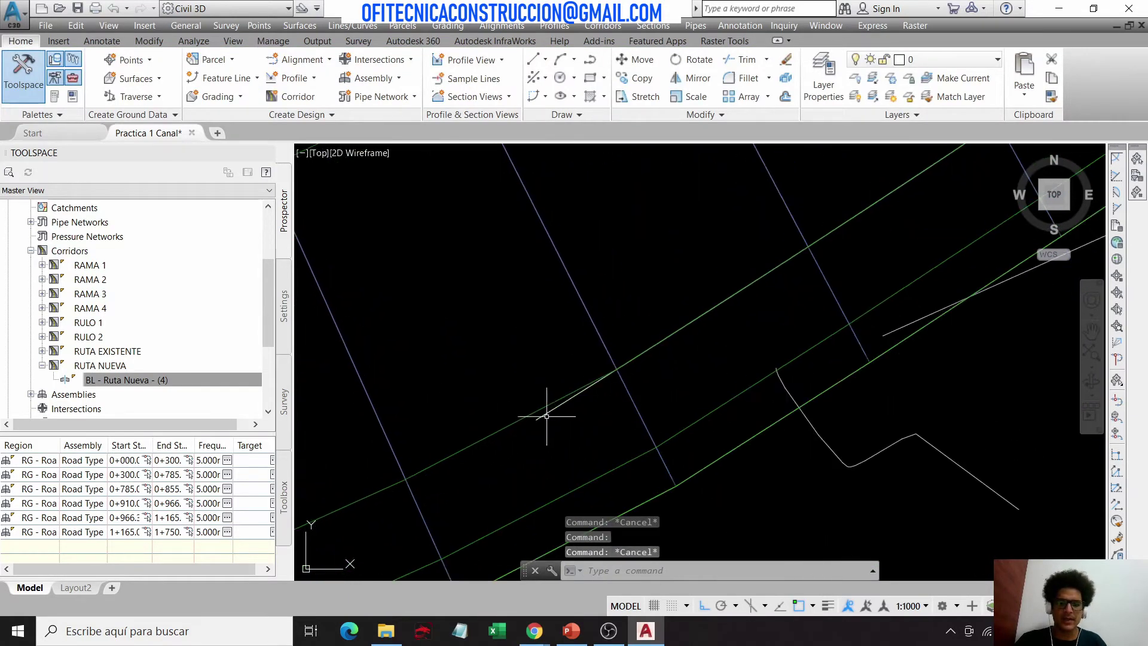
click(539, 414)
key(Escape)
Step: Pan and zoom along the corridor loop and crossings to centre the ROAD TYPE 3 cross-section
scroll(533, 303, up, 1)
scroll(544, 320, up, 2)
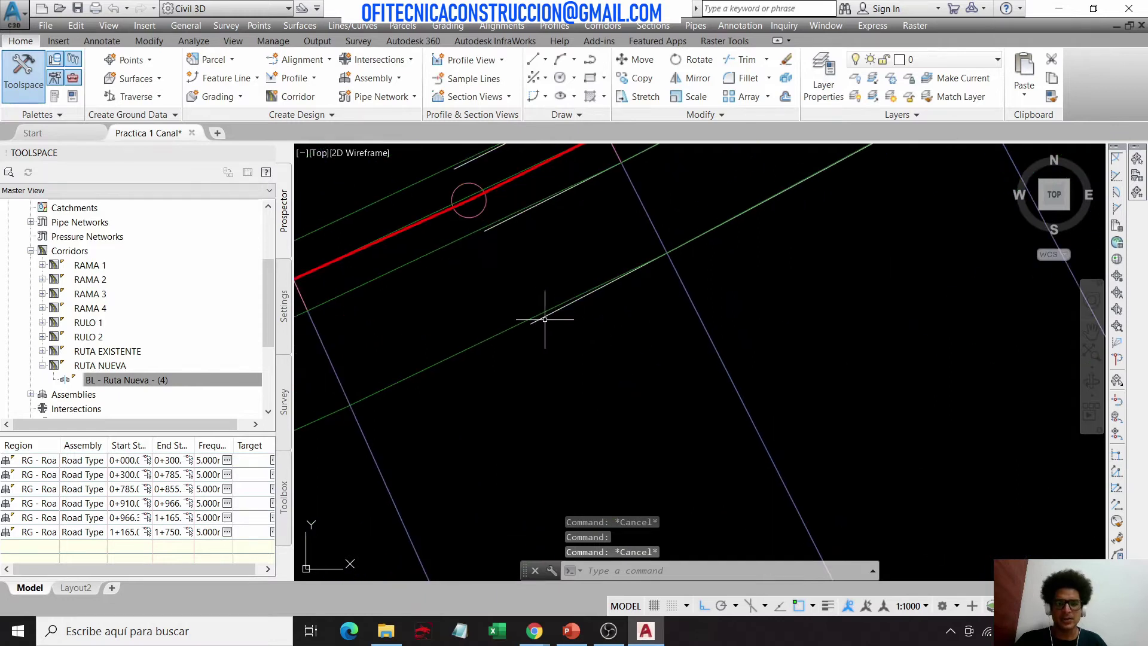
scroll(531, 319, up, 1)
scroll(513, 312, down, 3)
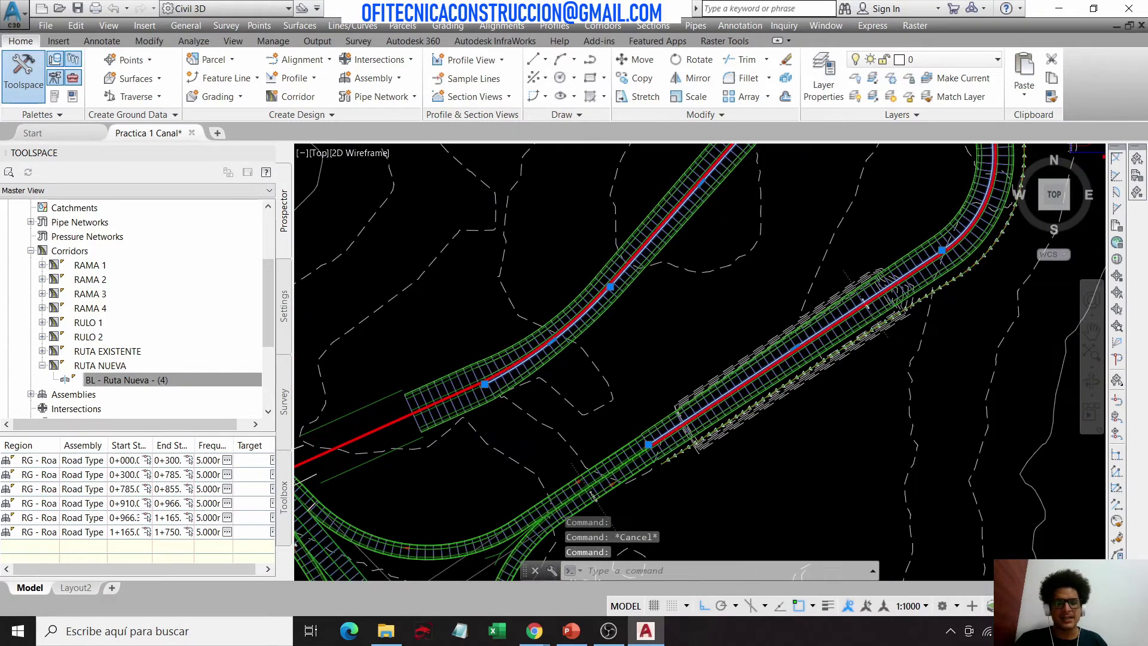
scroll(671, 329, down, 2)
scroll(671, 329, up, 4)
middle_drag(604, 179, 547, 227)
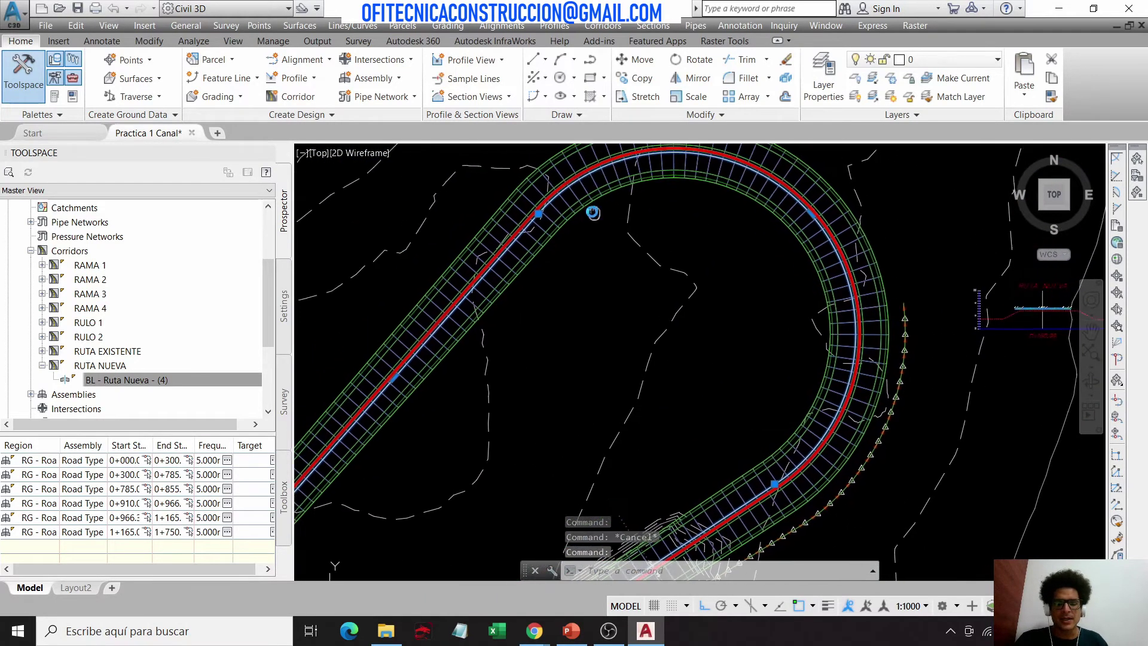
scroll(610, 304, up, 5)
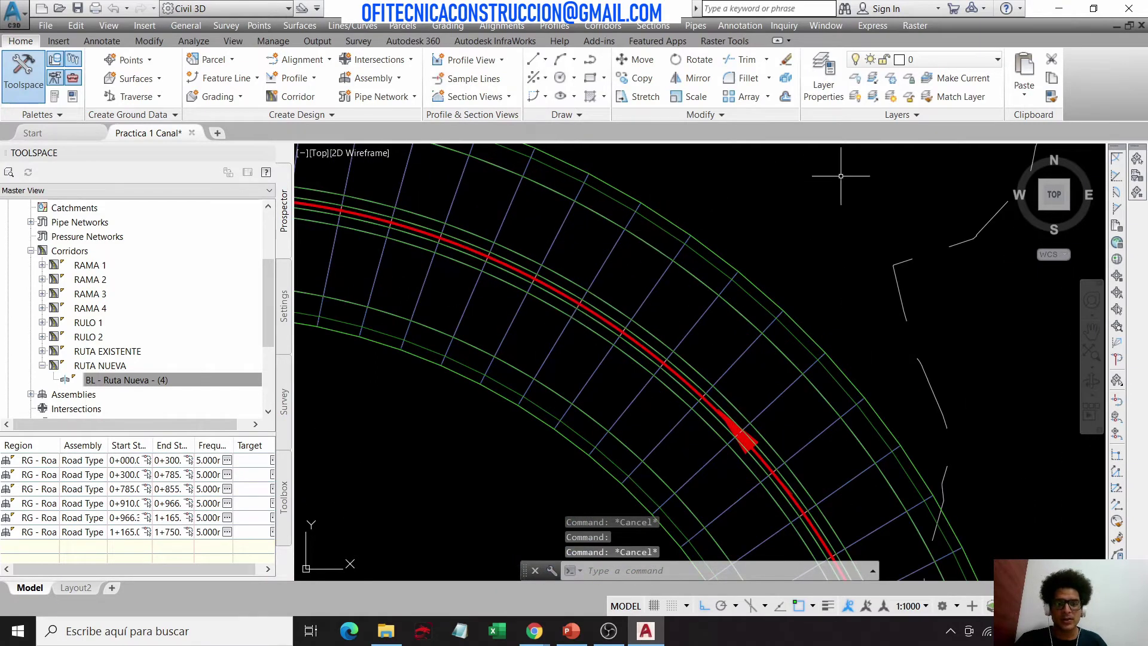
scroll(684, 210, down, 5)
middle_drag(885, 371, 915, 200)
scroll(848, 275, up, 2)
scroll(849, 275, up, 3)
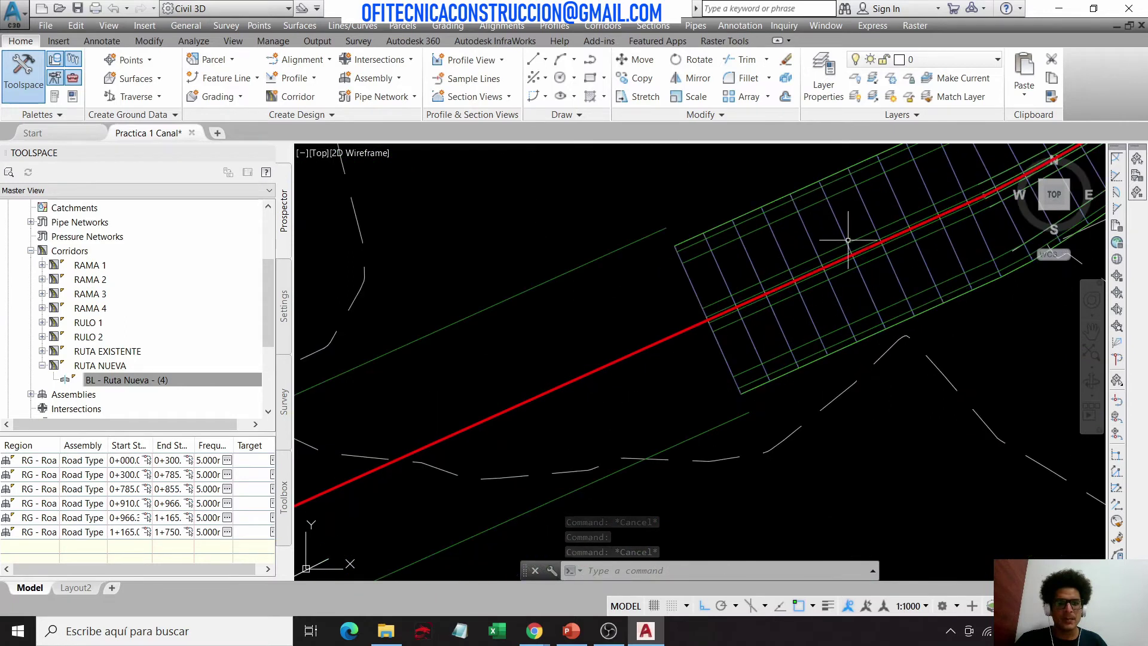
scroll(590, 269, down, 3)
scroll(595, 288, up, 2)
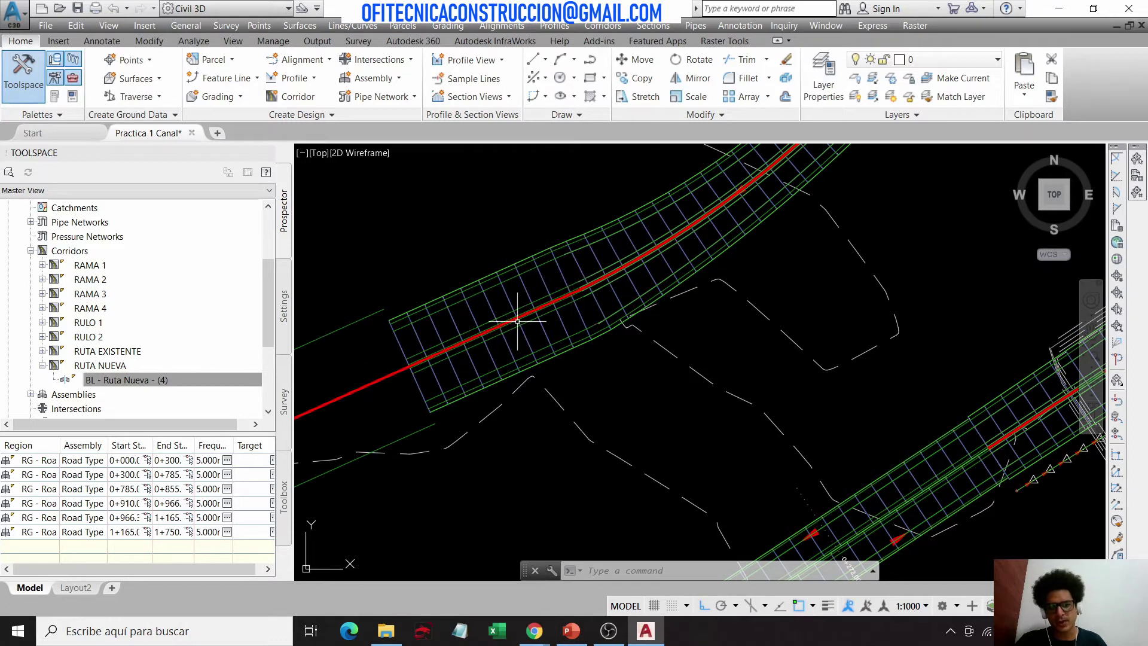
scroll(530, 271, down, 3)
scroll(586, 299, down, 3)
scroll(658, 335, down, 3)
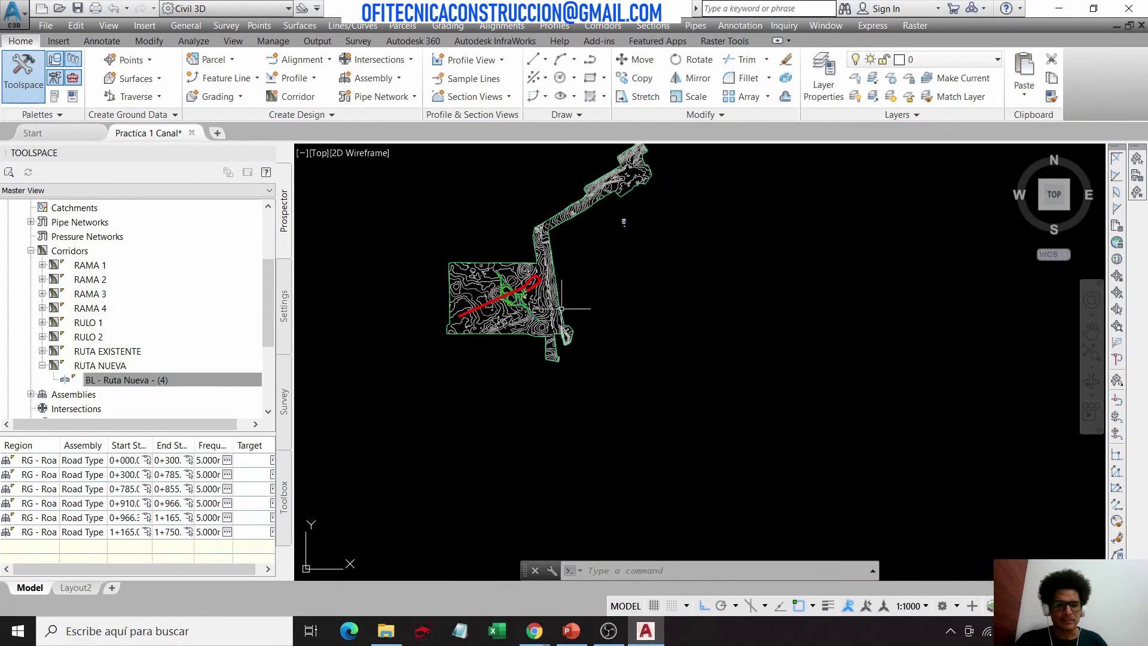
scroll(671, 225, up, 3)
scroll(666, 249, up, 3)
scroll(640, 267, up, 3)
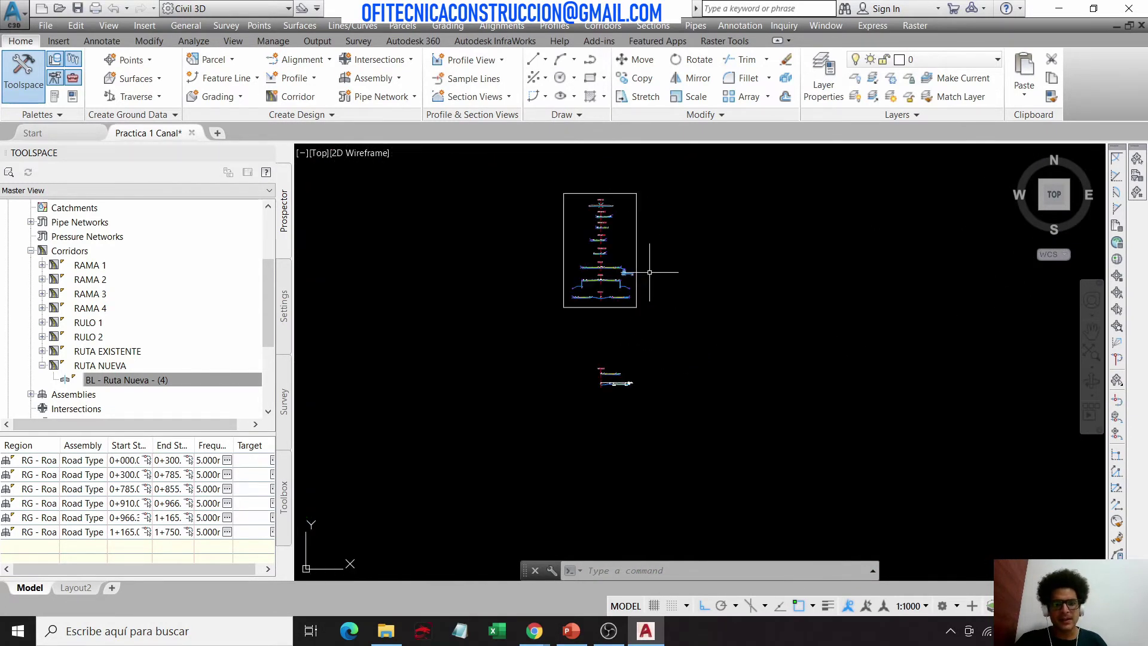
scroll(607, 303, up, 2)
scroll(761, 272, down, 3)
scroll(789, 317, down, 3)
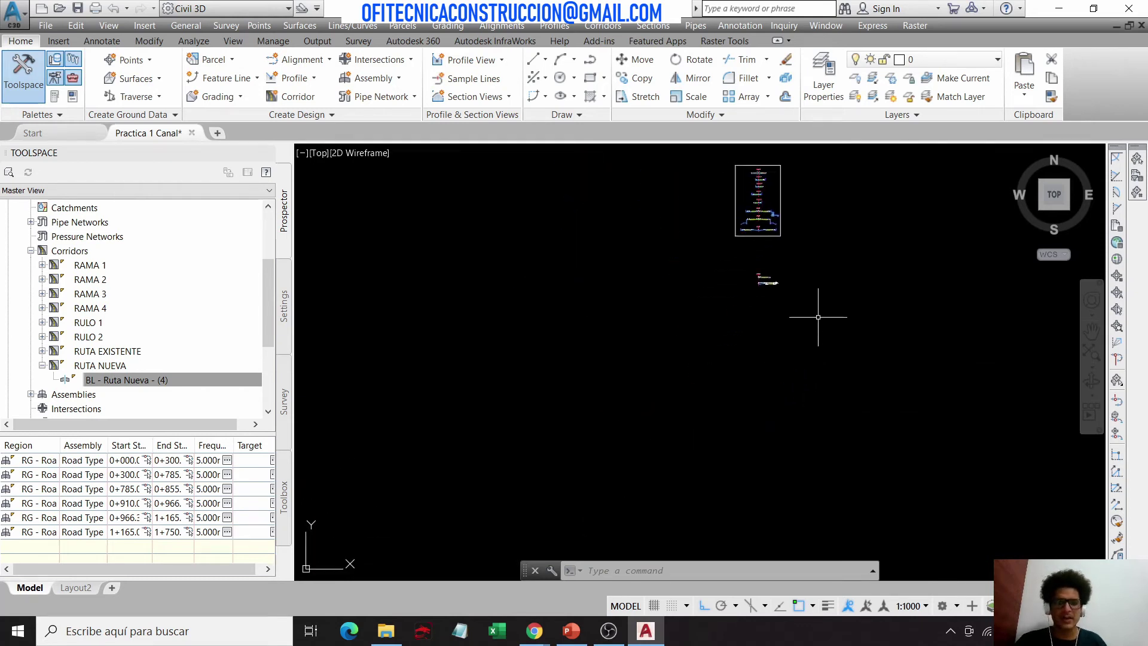
scroll(758, 229, up, 5)
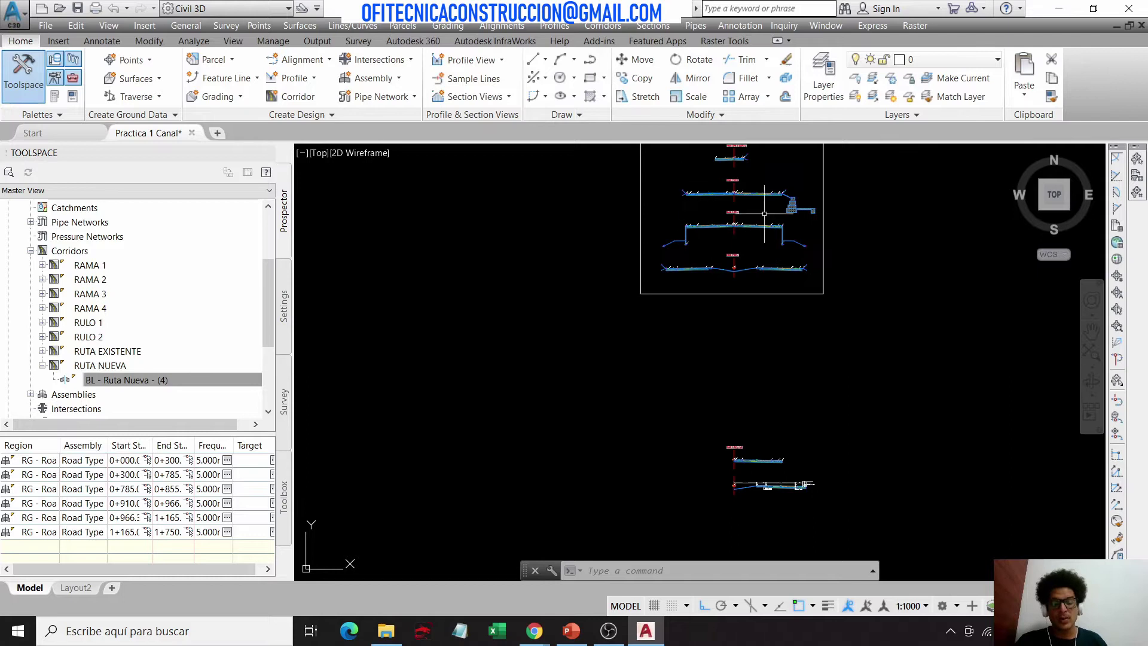
scroll(766, 221, up, 2)
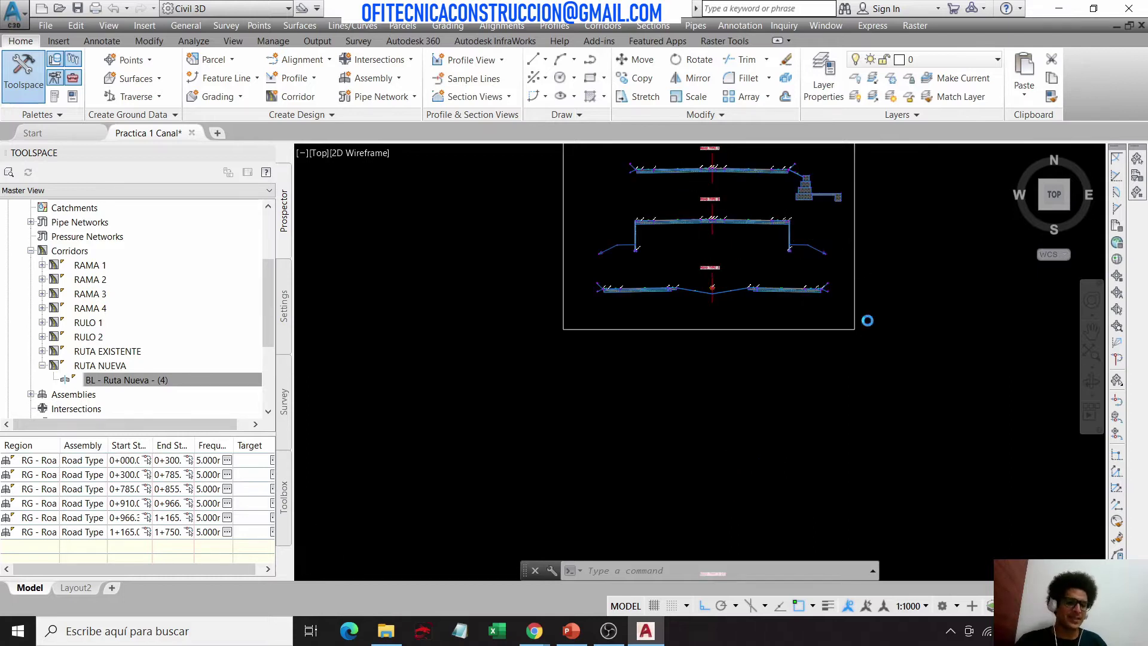
scroll(865, 320, up, 3)
middle_drag(672, 248, 740, 294)
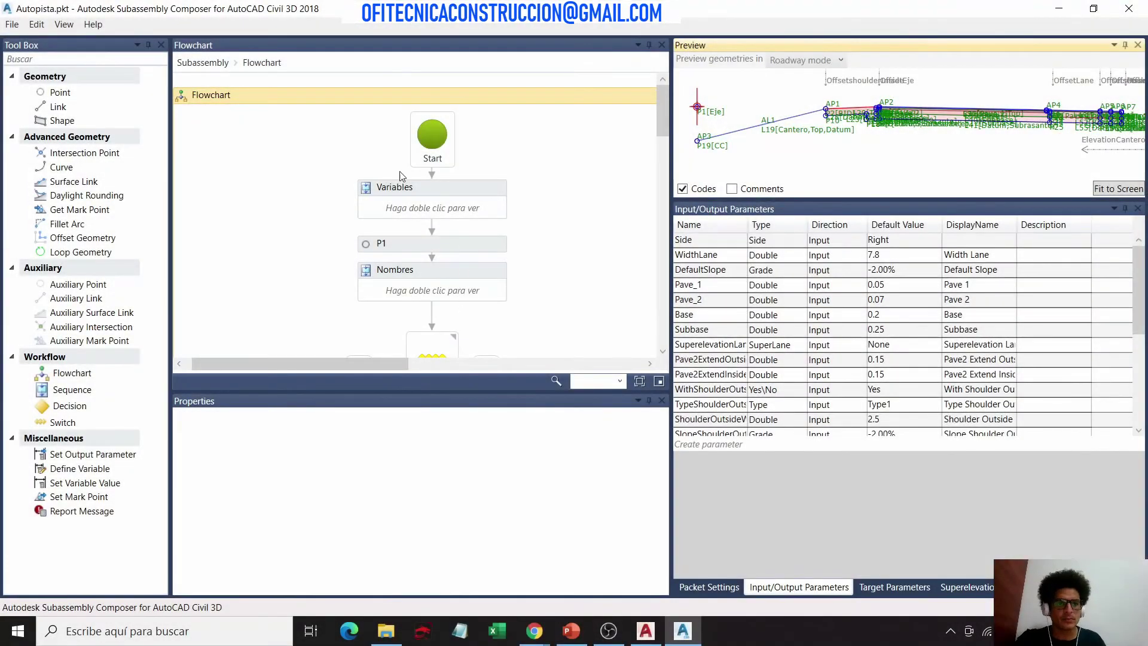
Step: Zoom in and out on the Autopista.pkt Preview to check points AP1, AP2 and the pavement layers
scroll(879, 110, up, 2)
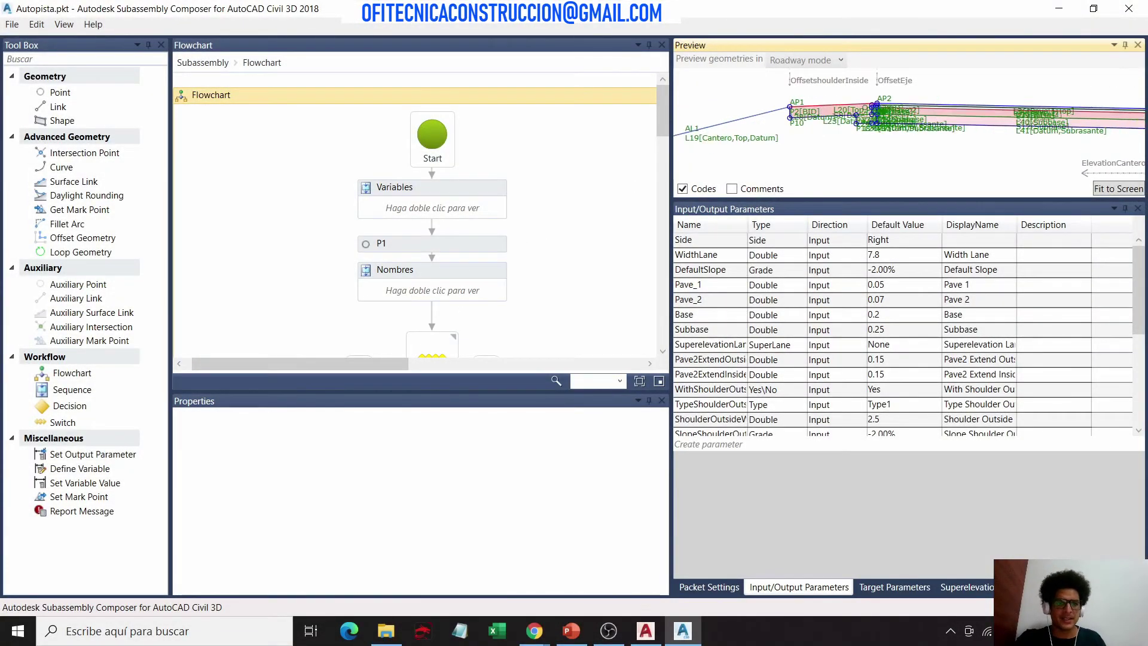
scroll(879, 111, up, 2)
scroll(879, 111, up, 2)
scroll(885, 114, up, 2)
scroll(885, 114, up, 2)
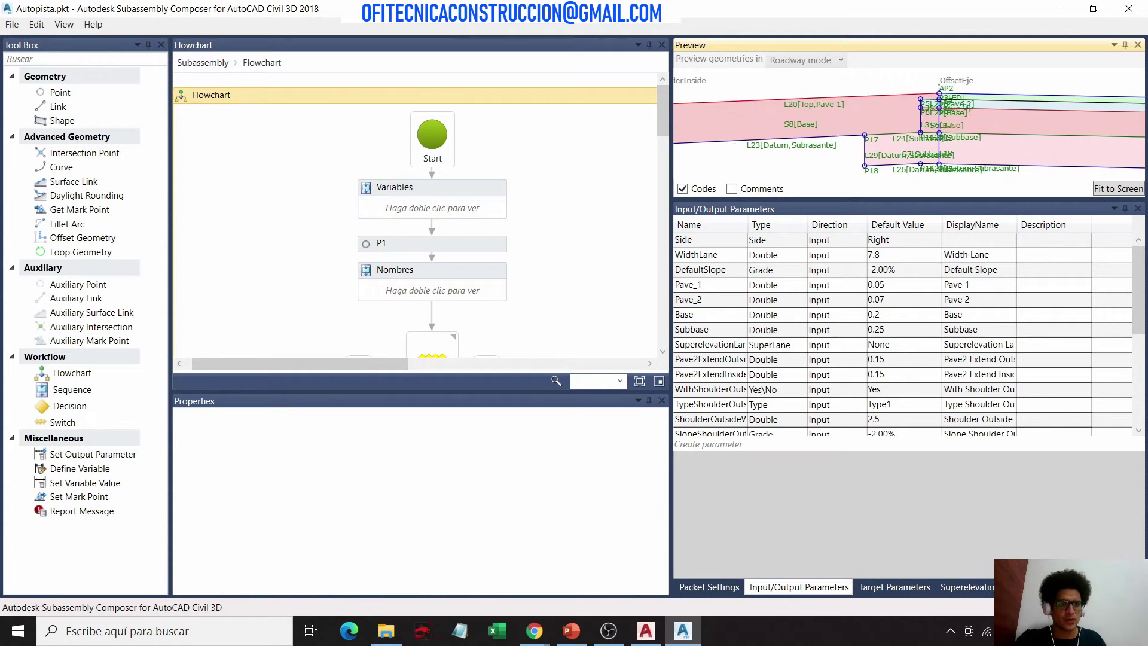
scroll(885, 114, up, 2)
scroll(885, 114, up, 1)
scroll(918, 84, up, 2)
scroll(918, 84, up, 1)
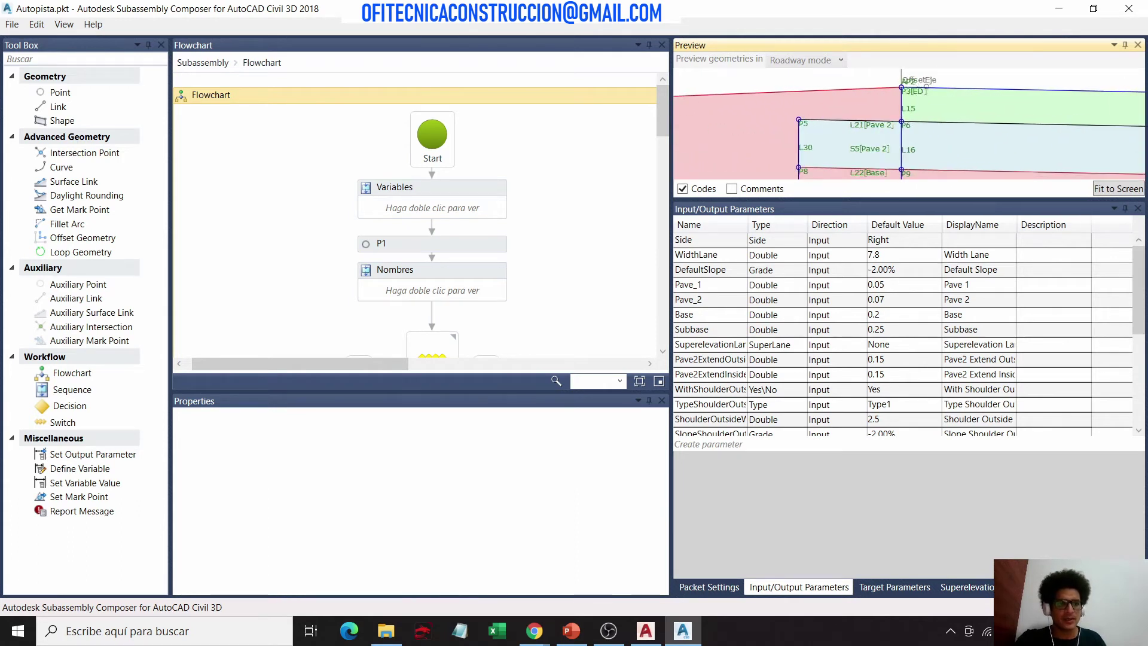
scroll(918, 84, up, 2)
scroll(936, 107, down, 2)
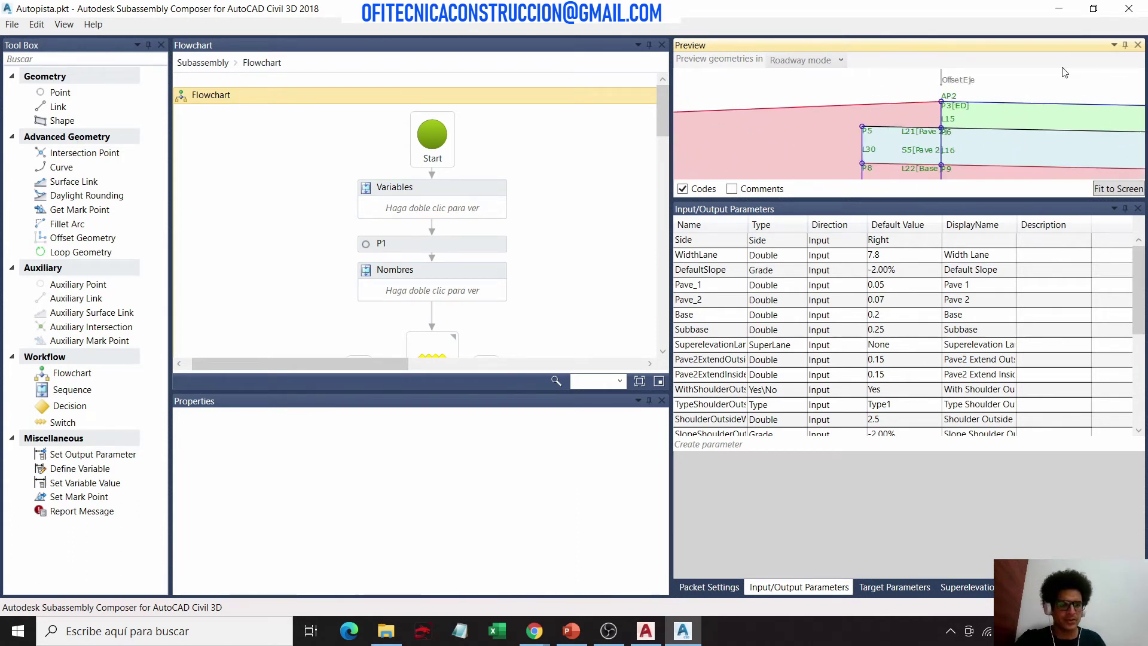
scroll(936, 107, down, 2)
scroll(936, 107, down, 2)
scroll(935, 107, down, 2)
scroll(699, 114, up, 2)
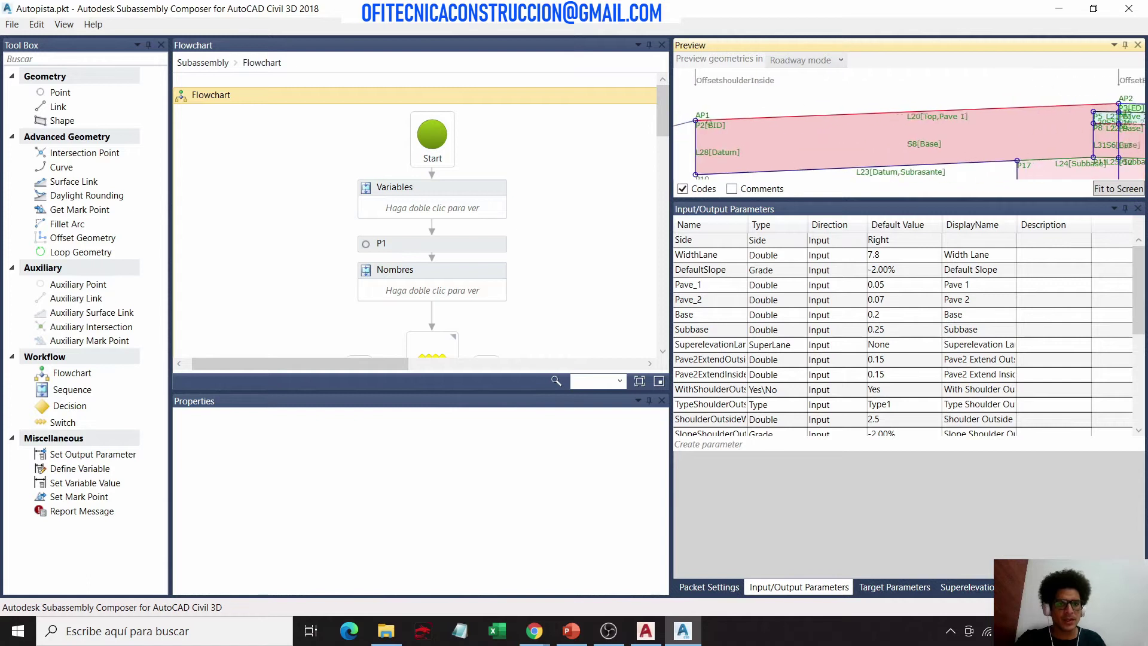
scroll(699, 114, up, 2)
scroll(700, 114, up, 2)
scroll(700, 114, up, 2)
scroll(698, 125, up, 1)
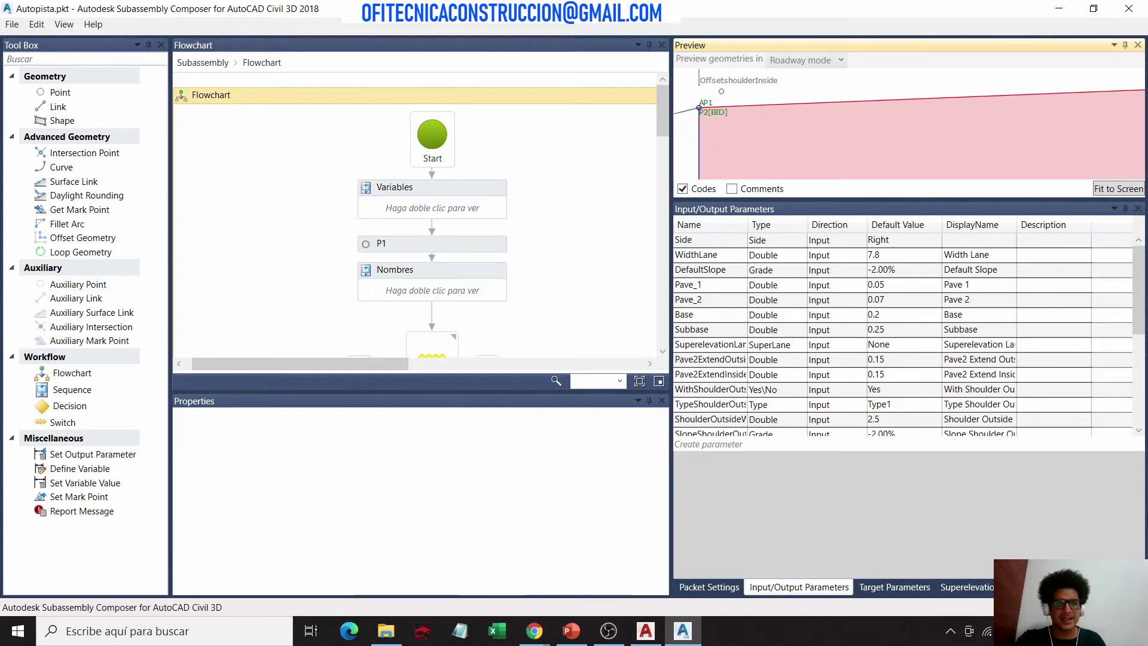
scroll(908, 125, down, 1)
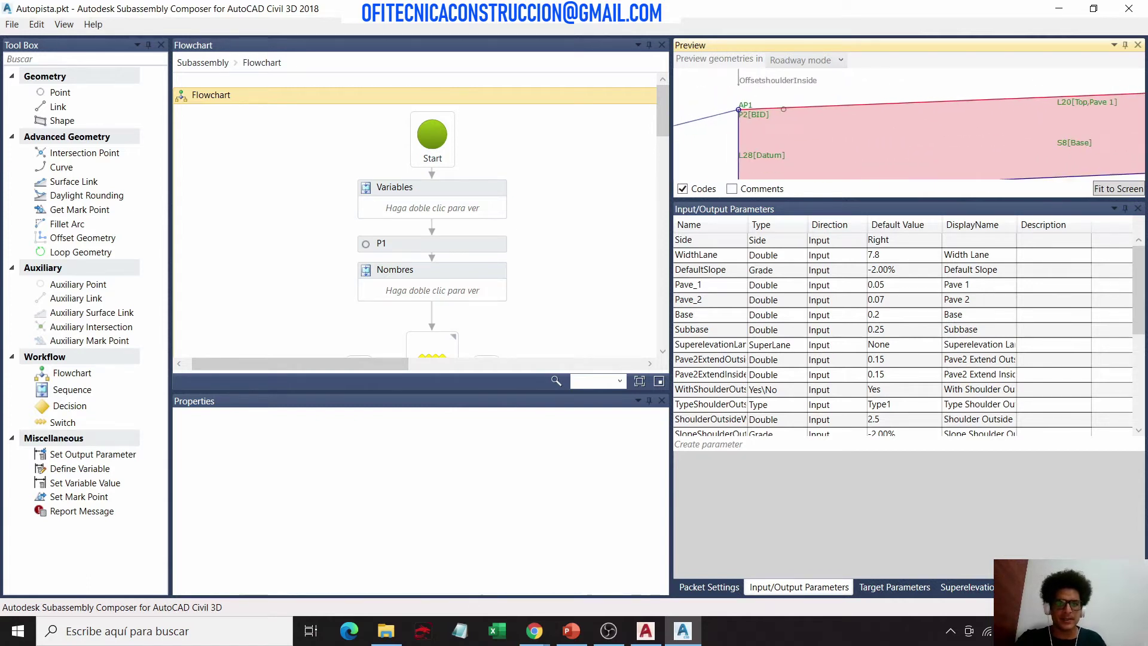
scroll(909, 125, down, 1)
scroll(909, 125, down, 1)
scroll(871, 114, down, 1)
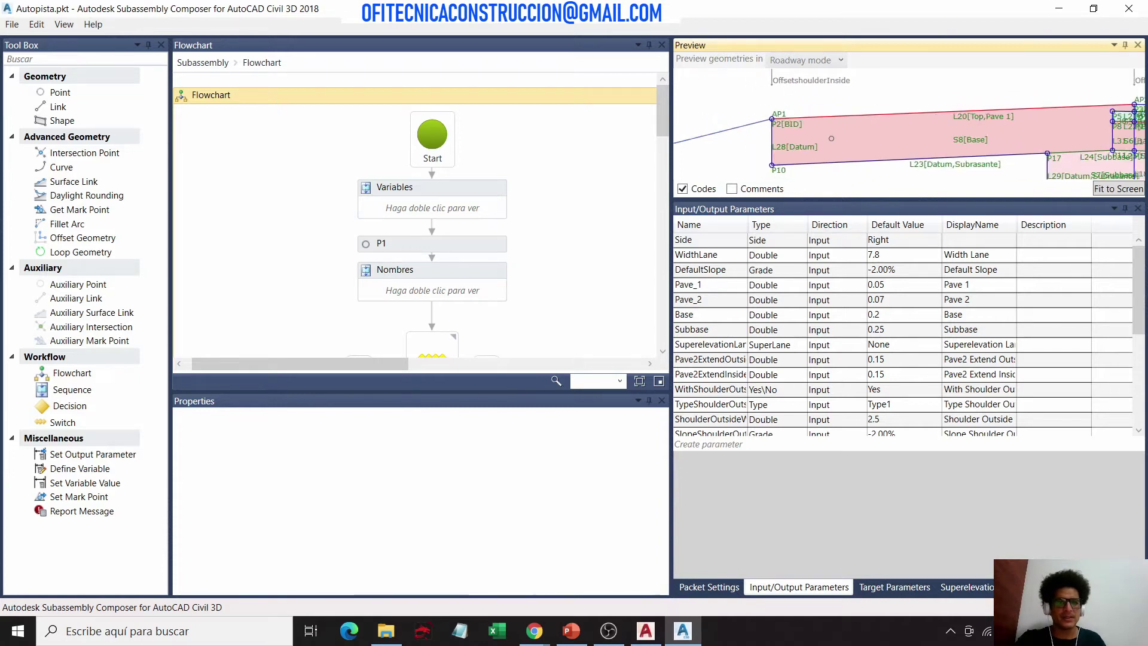
scroll(871, 113, down, 2)
scroll(871, 114, down, 1)
scroll(871, 114, down, 1)
scroll(909, 126, down, 1)
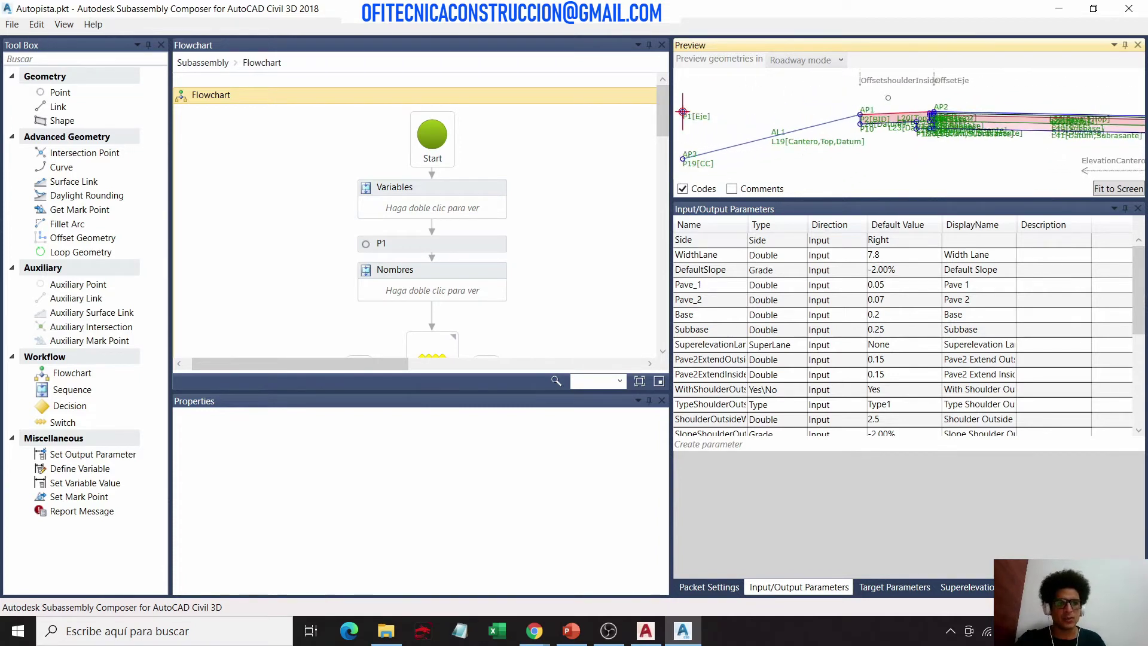
scroll(909, 126, down, 1)
scroll(908, 126, down, 1)
Step: Switch the Side default to Left and inspect the mirrored left-side section in the preview
click(917, 240)
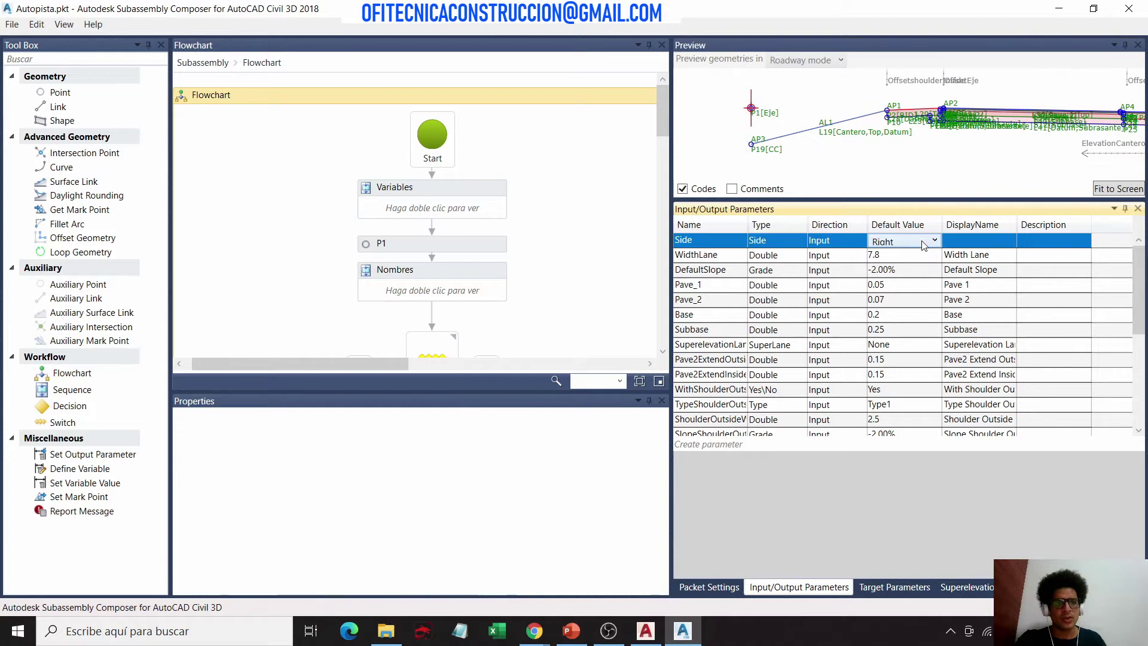
click(882, 264)
click(919, 167)
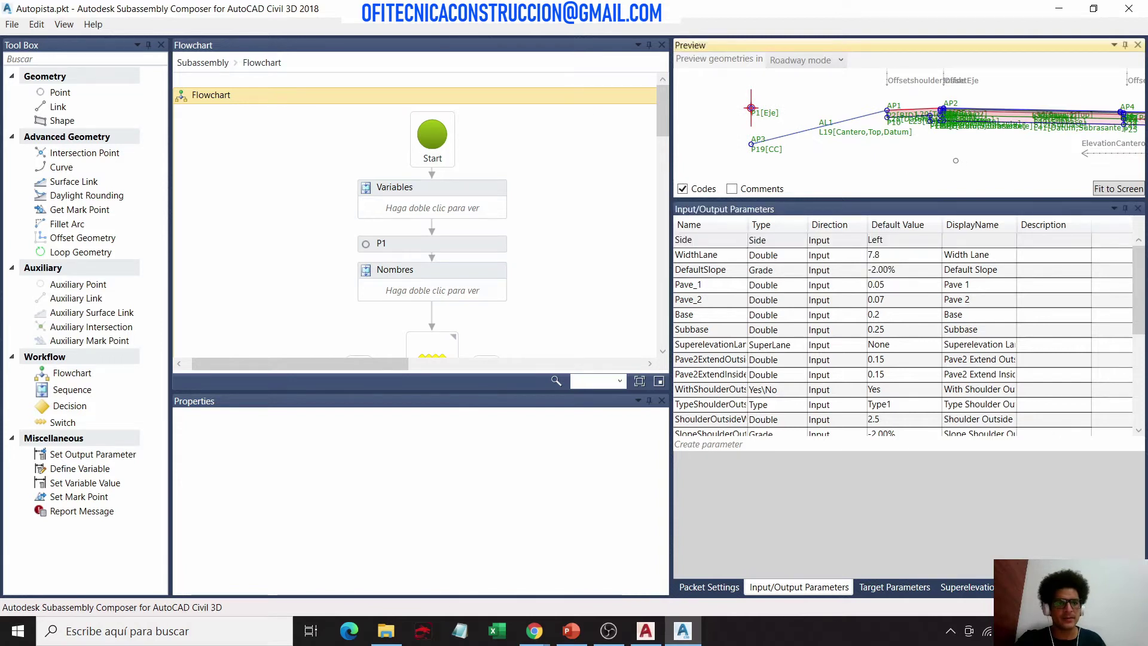
drag(777, 131, 1114, 128)
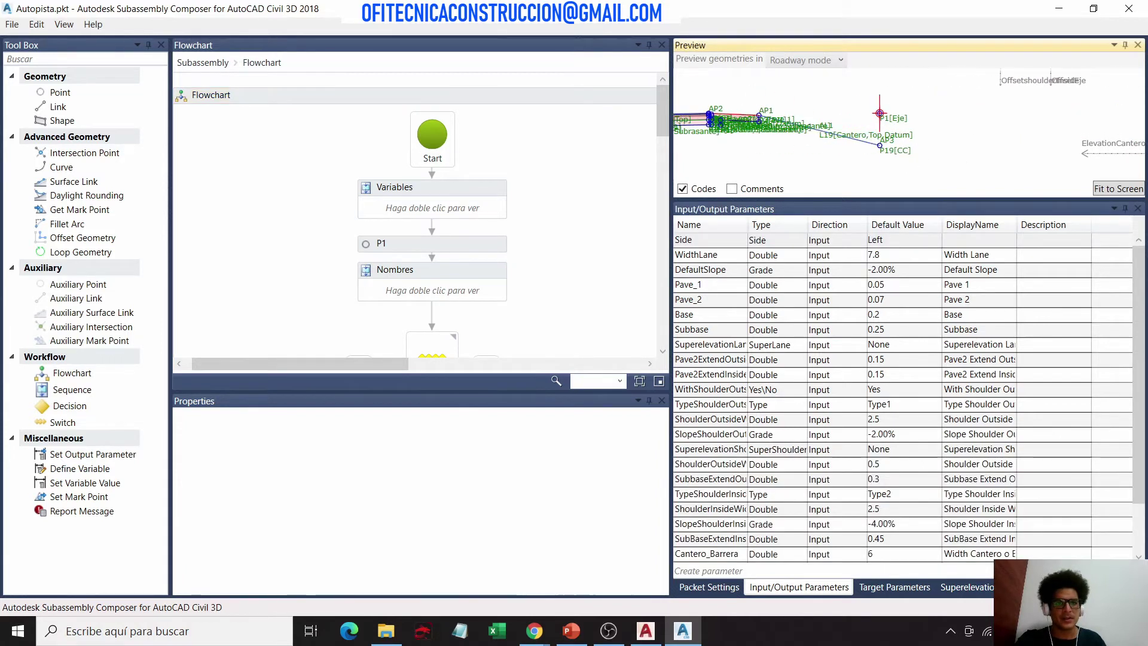
scroll(784, 108, up, 2)
scroll(801, 108, up, 2)
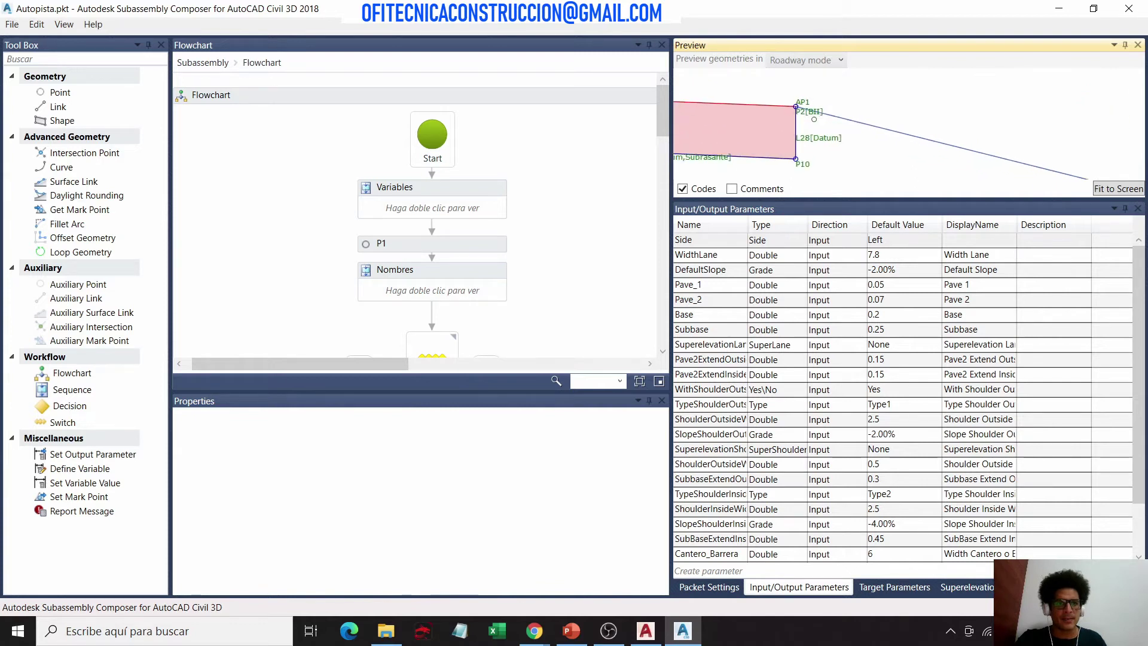
scroll(819, 110, up, 2)
scroll(826, 110, down, 3)
drag(827, 109, 1001, 115)
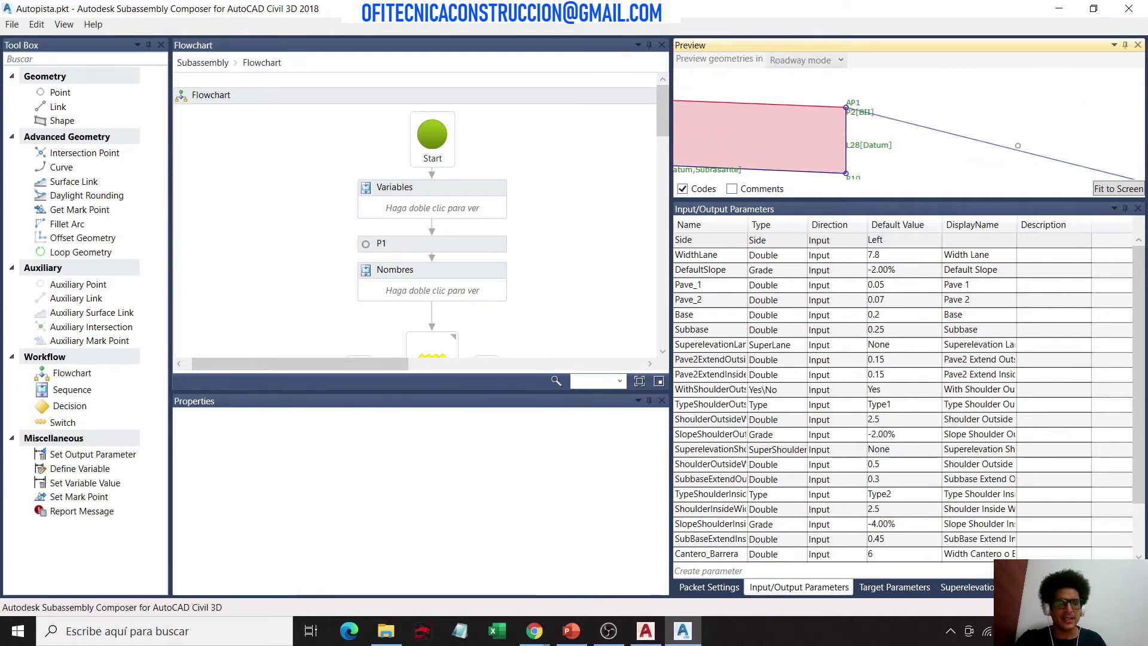
scroll(1002, 114, up, 2)
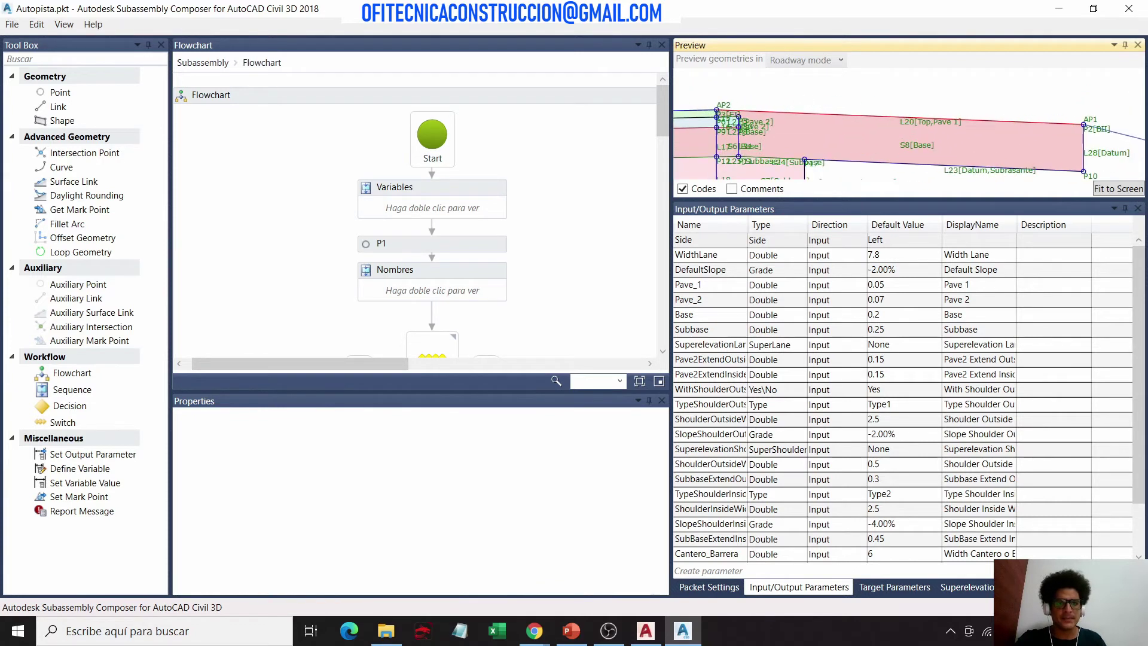
scroll(1001, 115, up, 2)
scroll(1002, 115, up, 2)
scroll(723, 103, up, 2)
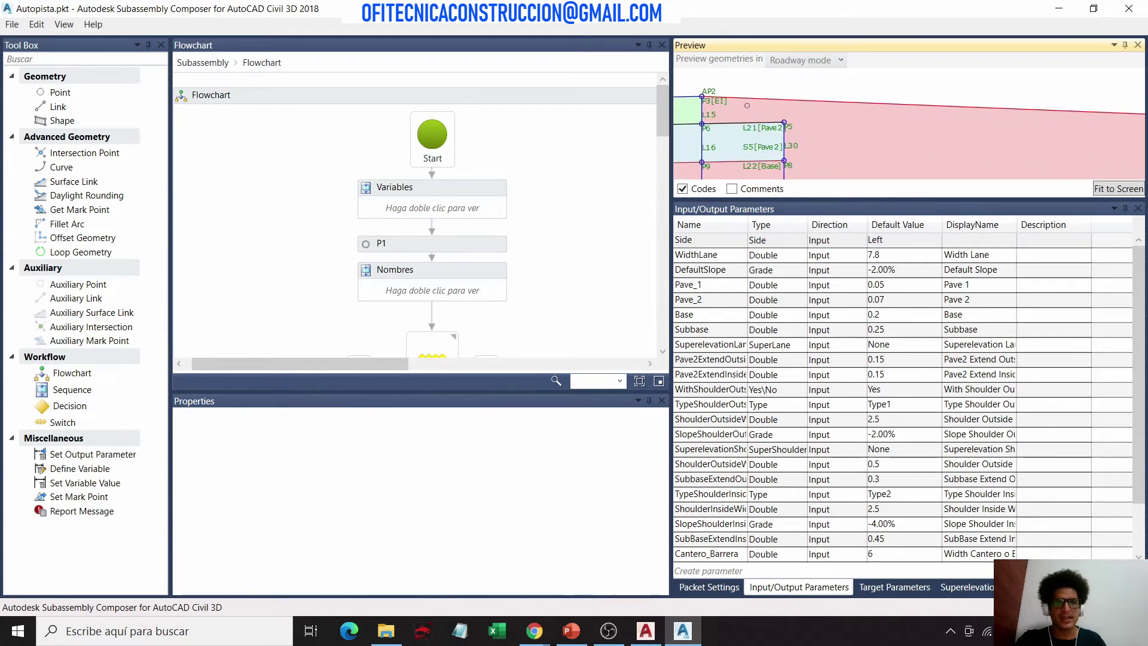
scroll(906, 98, down, 1)
scroll(906, 99, down, 2)
scroll(906, 99, down, 2)
scroll(906, 98, down, 1)
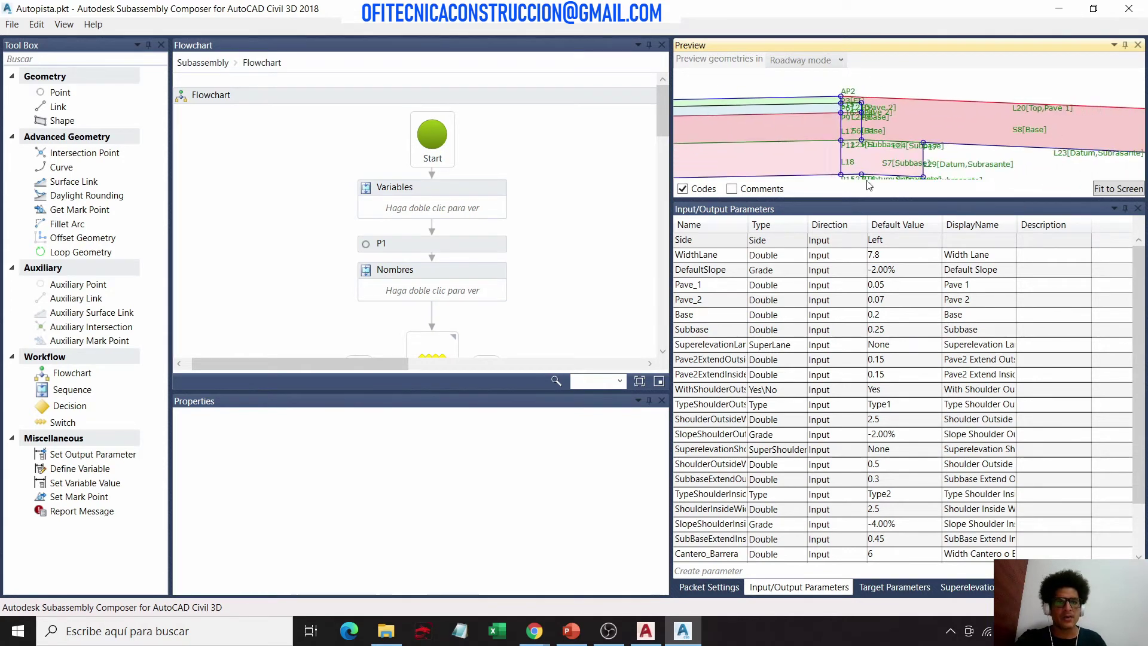
Step: Set the Side input's default value back to Right
click(899, 239)
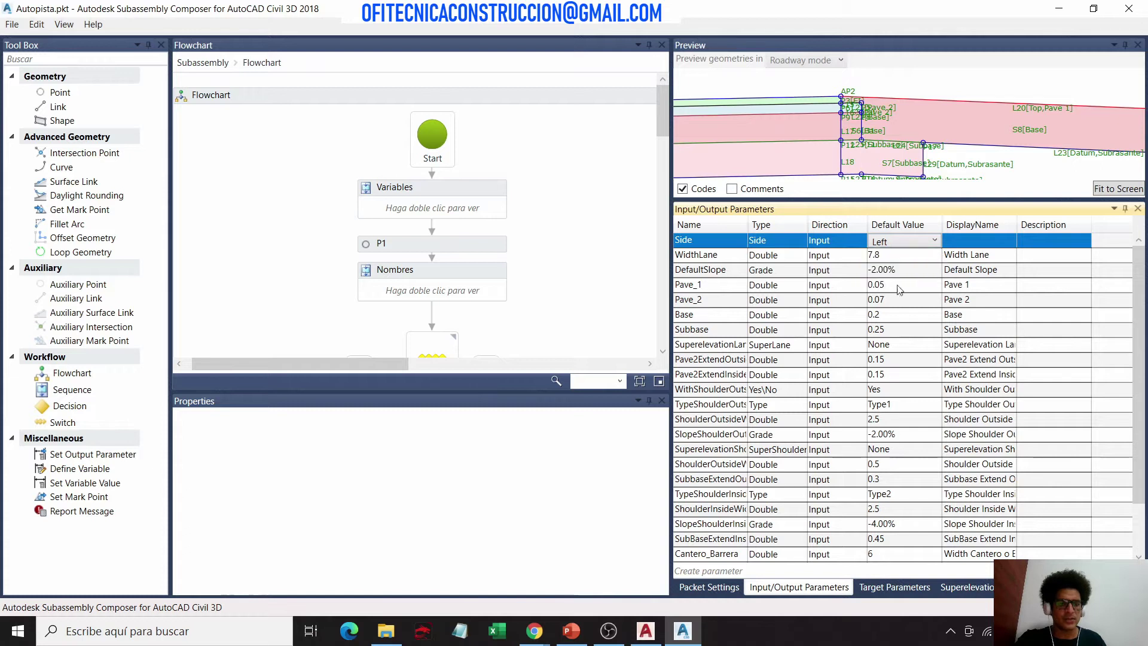
click(989, 69)
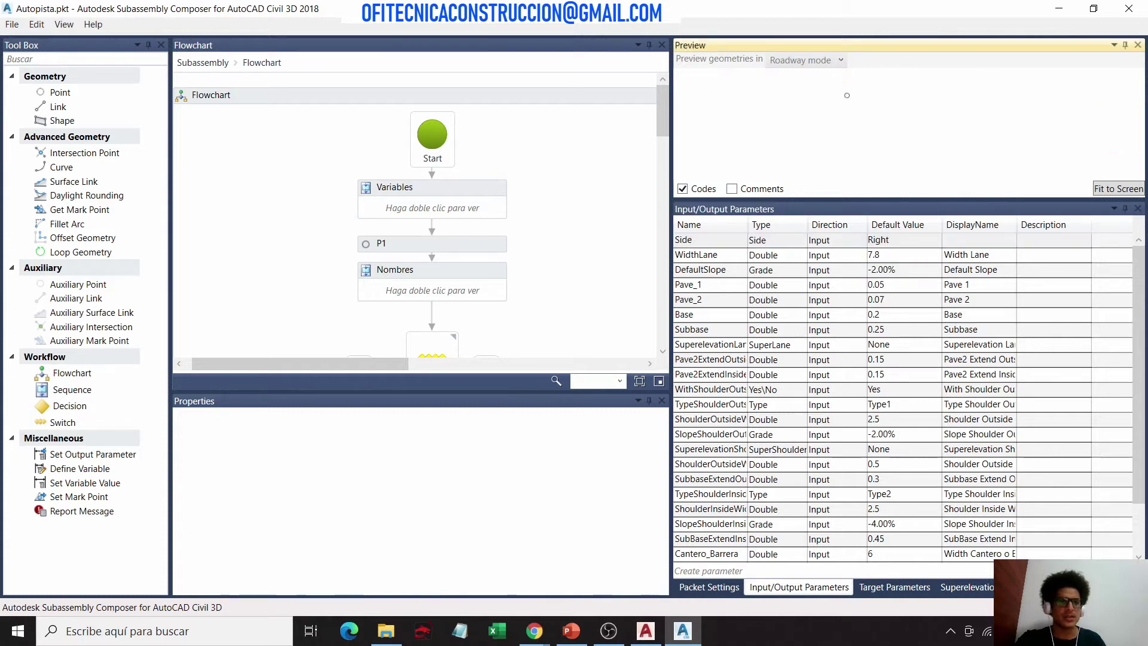
scroll(420, 216, down, 3)
scroll(420, 216, up, 1)
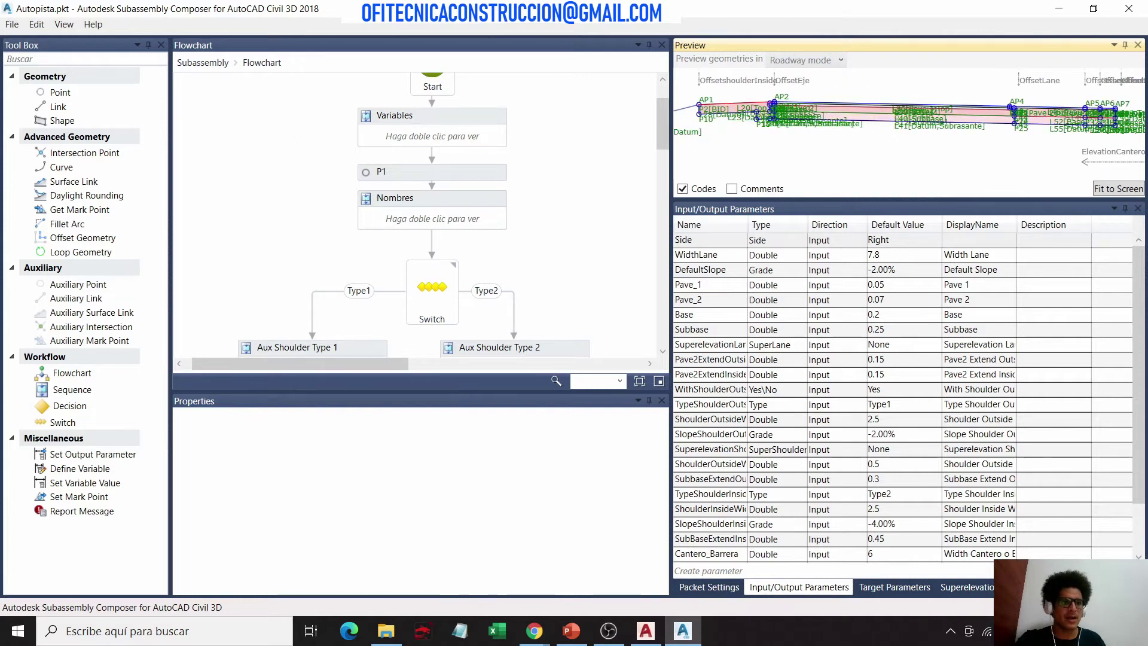
scroll(934, 105, up, 3)
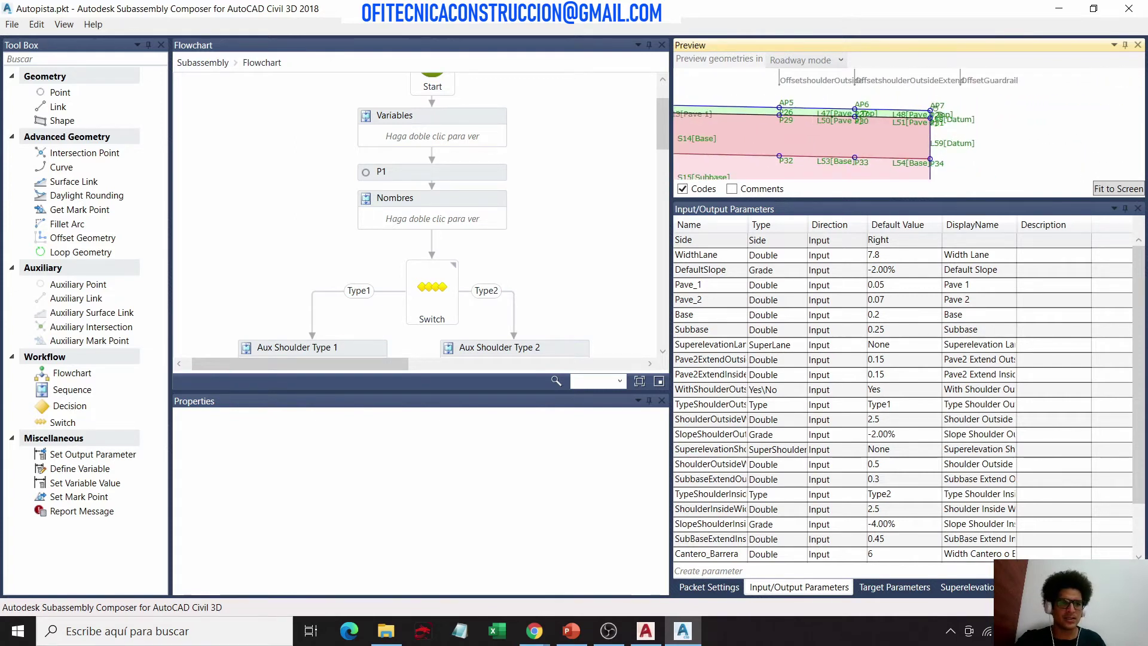
scroll(934, 105, up, 2)
scroll(930, 116, up, 2)
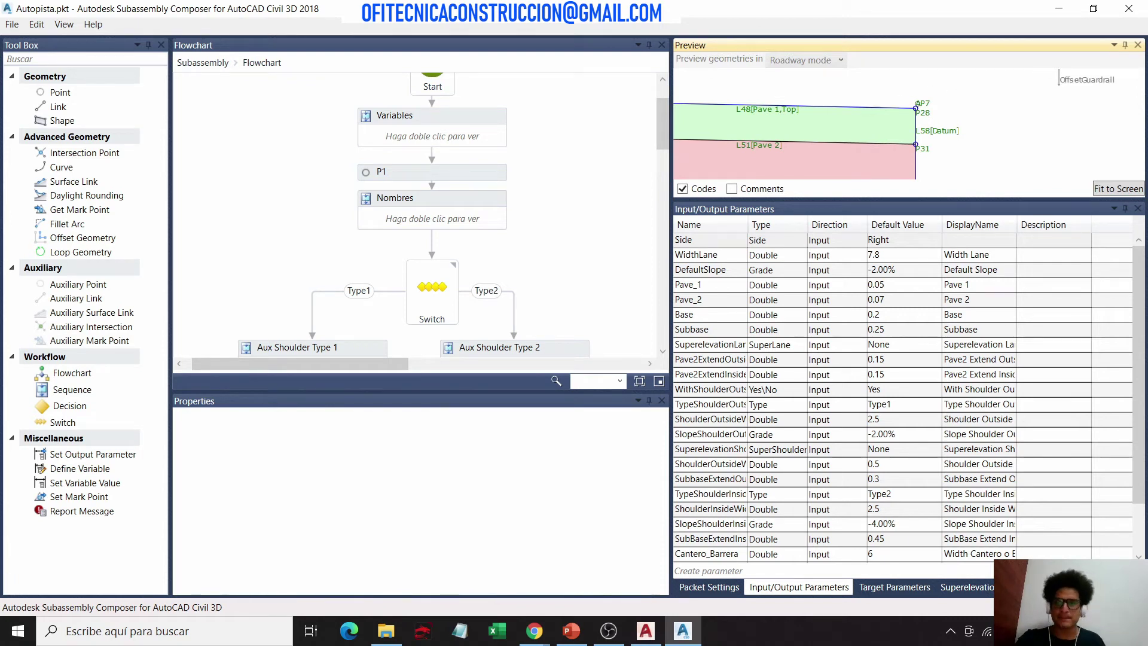
Step: Open the Nombres sequence and duplicate the Name_Eje_Calzada variable
double_click(472, 206)
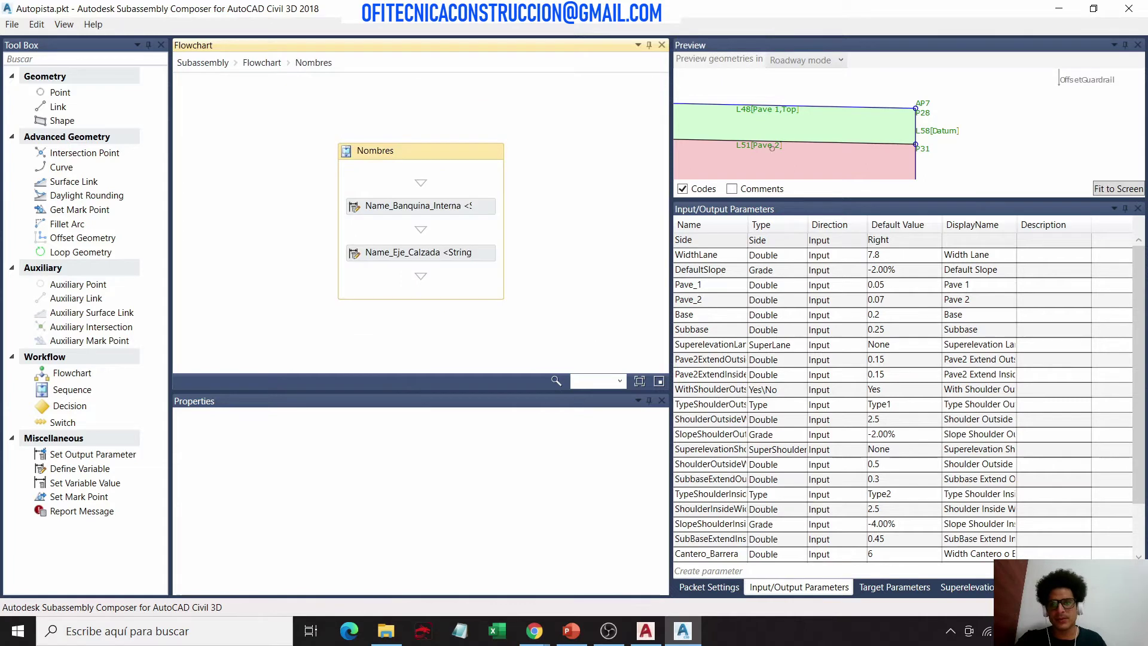
click(478, 253)
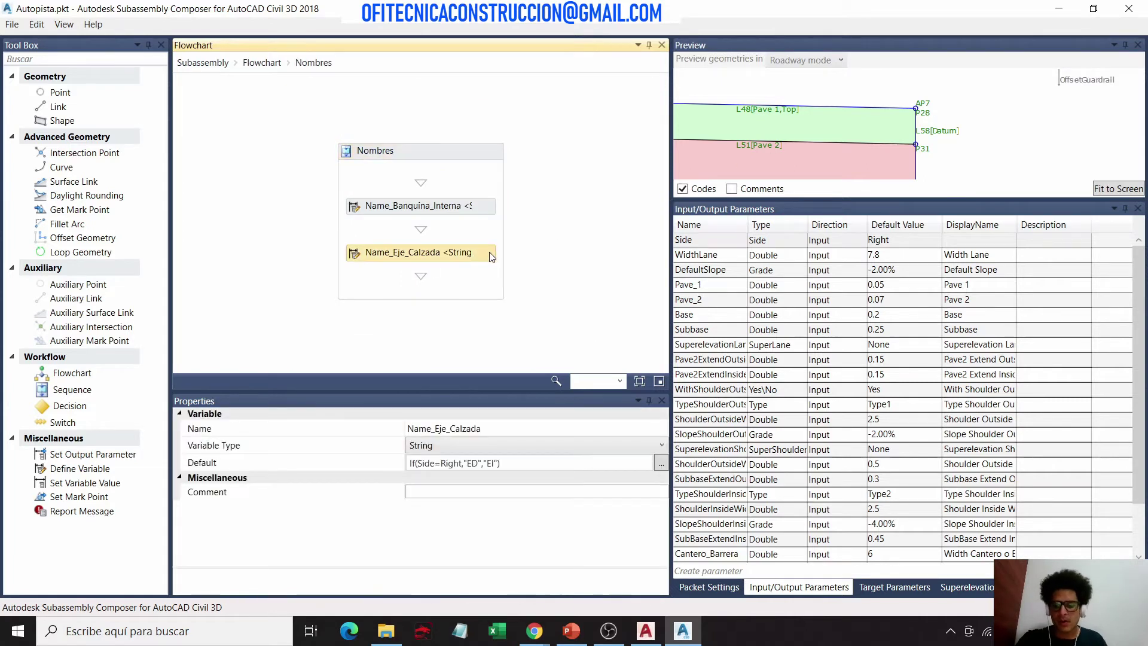
key(ctrl+c)
key(ctrl+v)
Step: Rename the copy to Name_Hombro and drop a Define Variable step below it
click(546, 434)
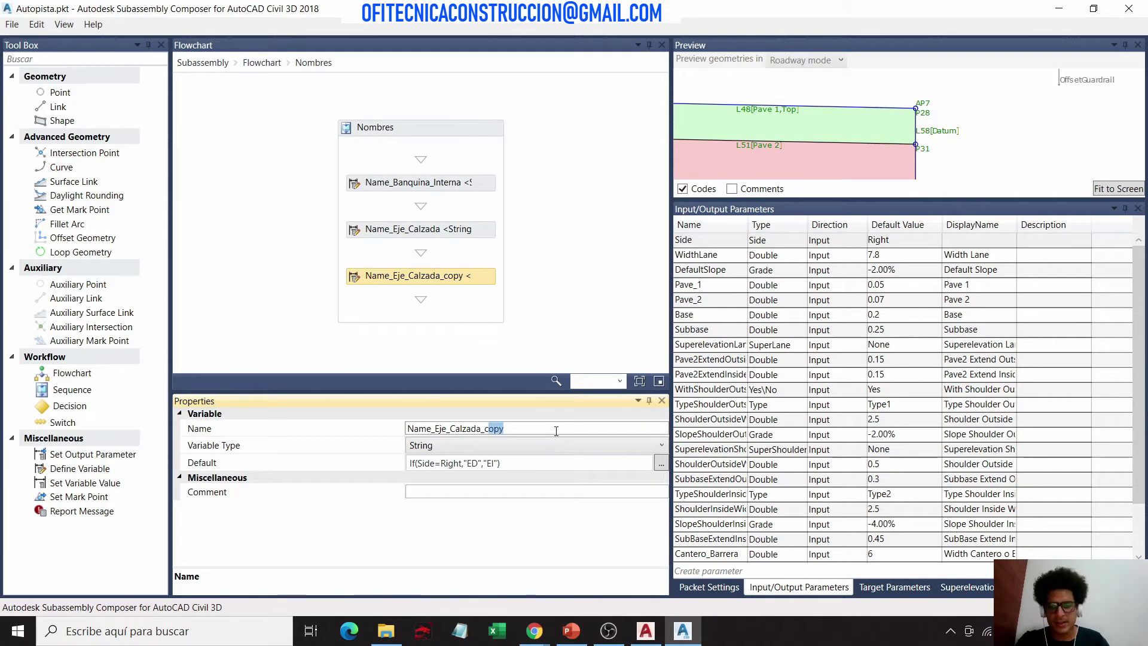
key(shift+Left)
key(shift+Left)
key(shift+Left)
key(shift+Left)
key(shift+Left)
key(shift+Left)
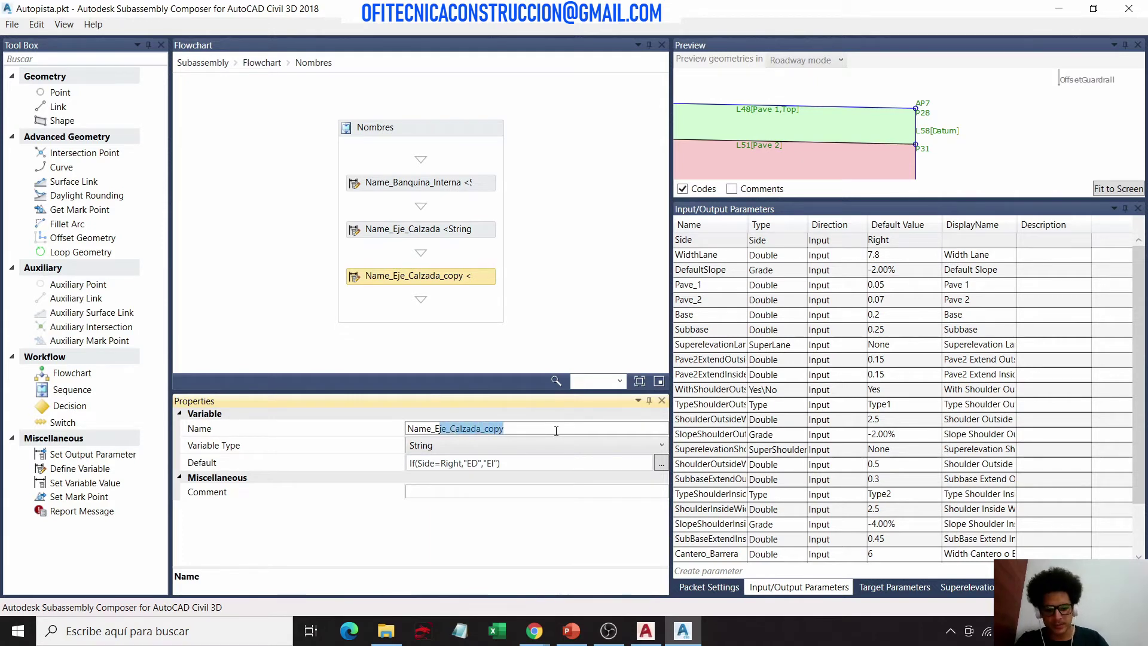
text(Hombro)
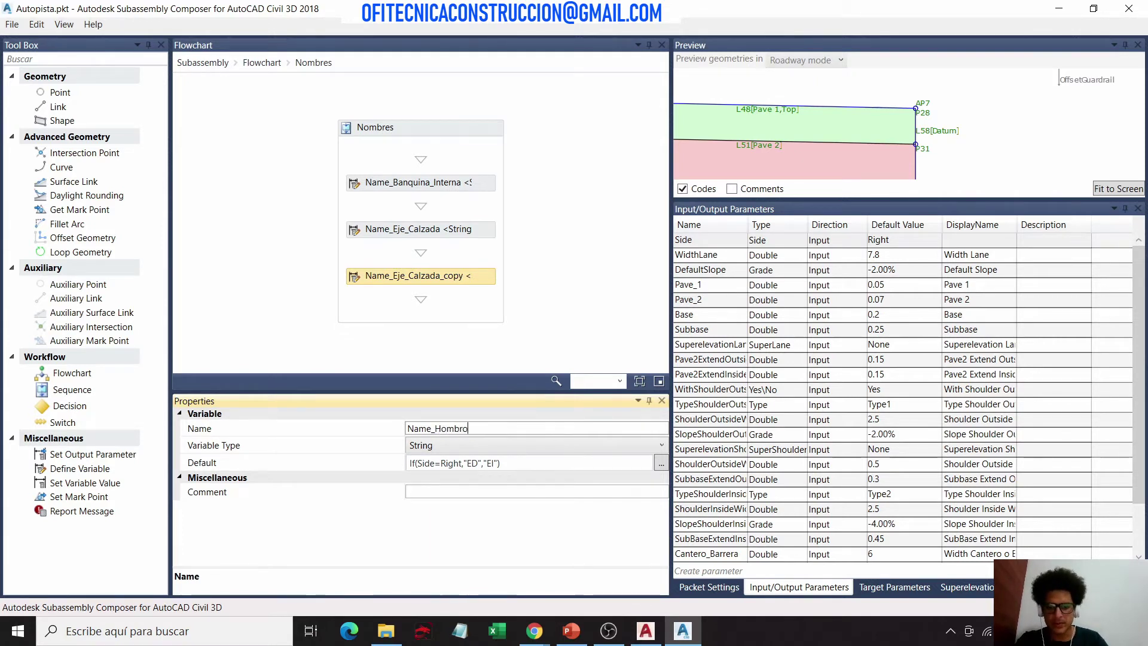
click(542, 278)
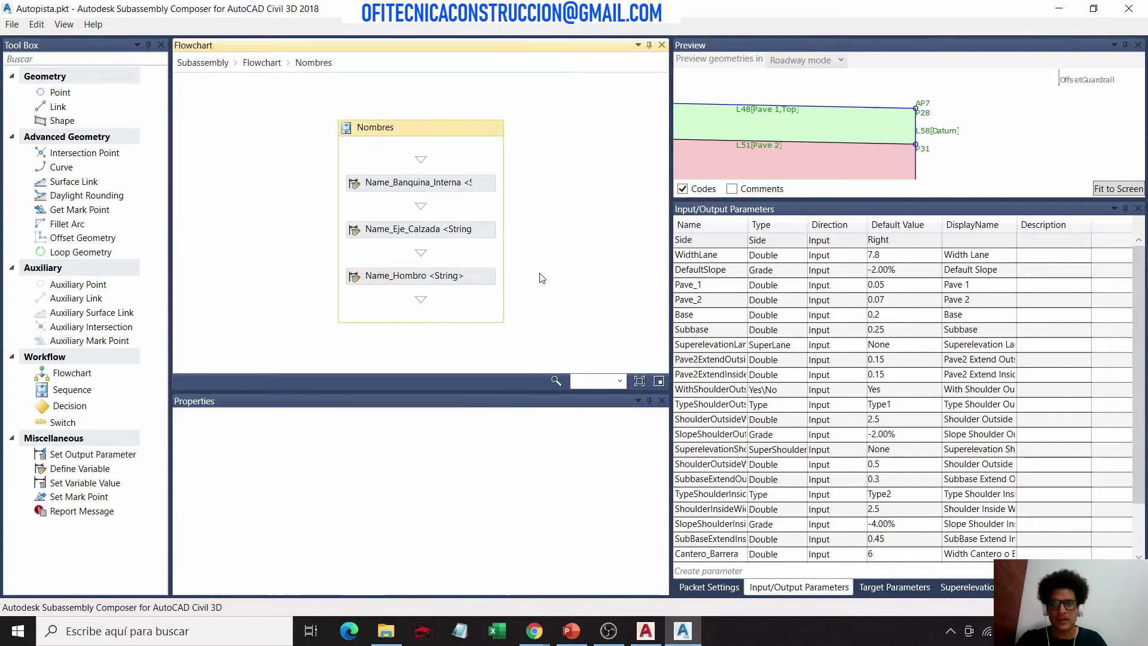
click(472, 277)
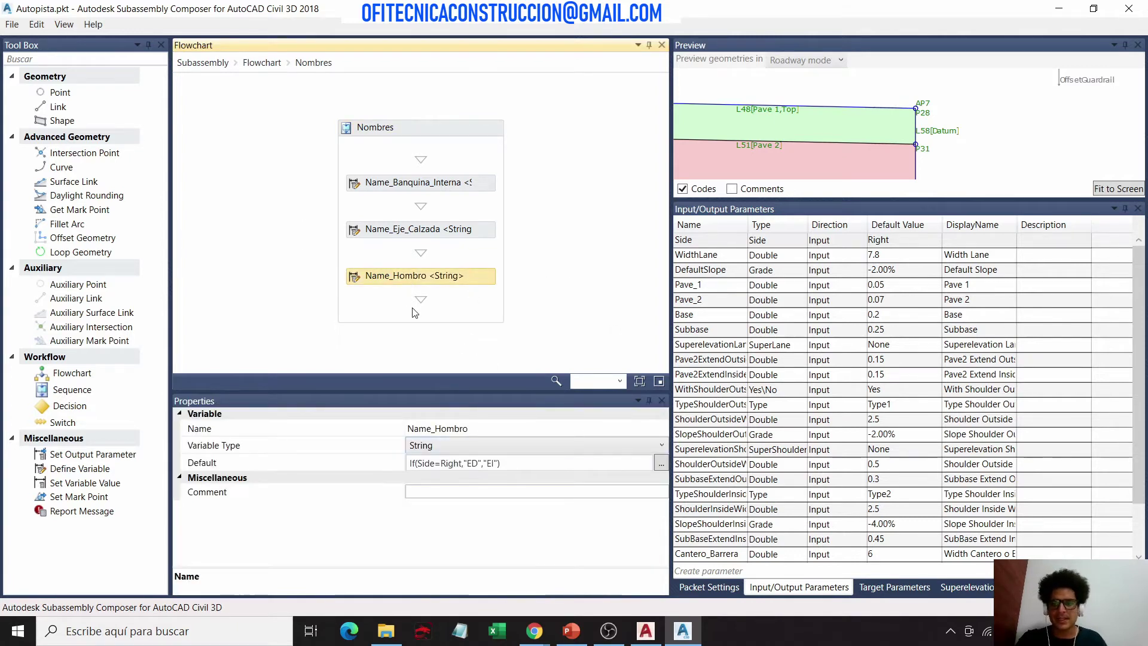
drag(52, 473, 421, 300)
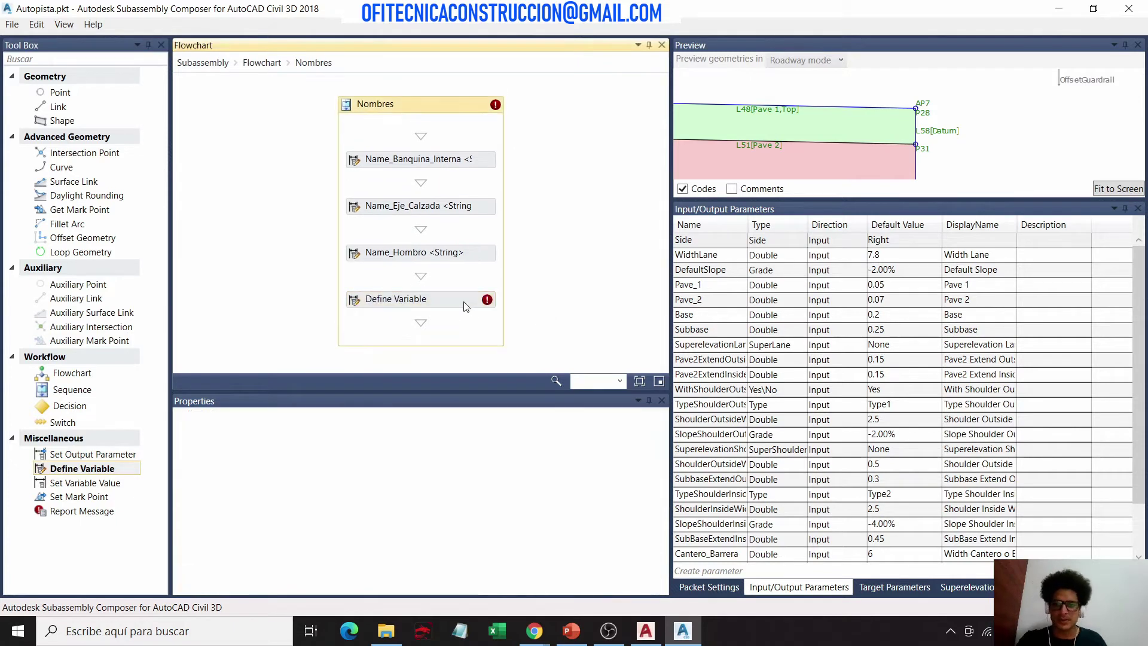
Step: Delete the empty Define Variable step and reselect Name_Hombro
click(470, 303)
key(Delete)
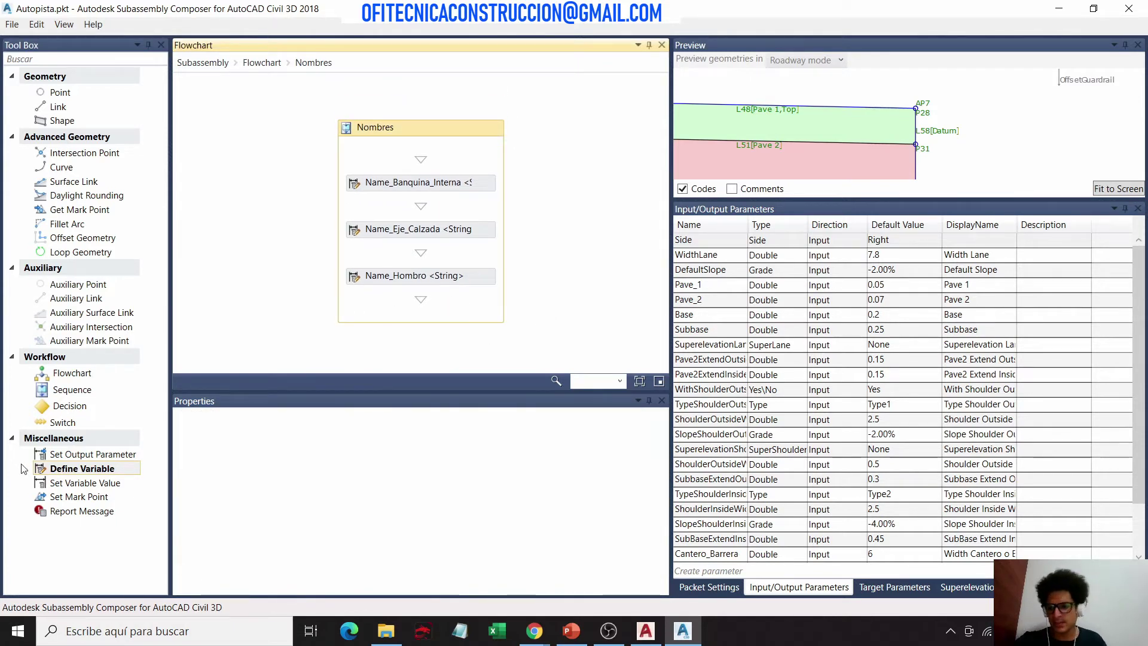
click(476, 281)
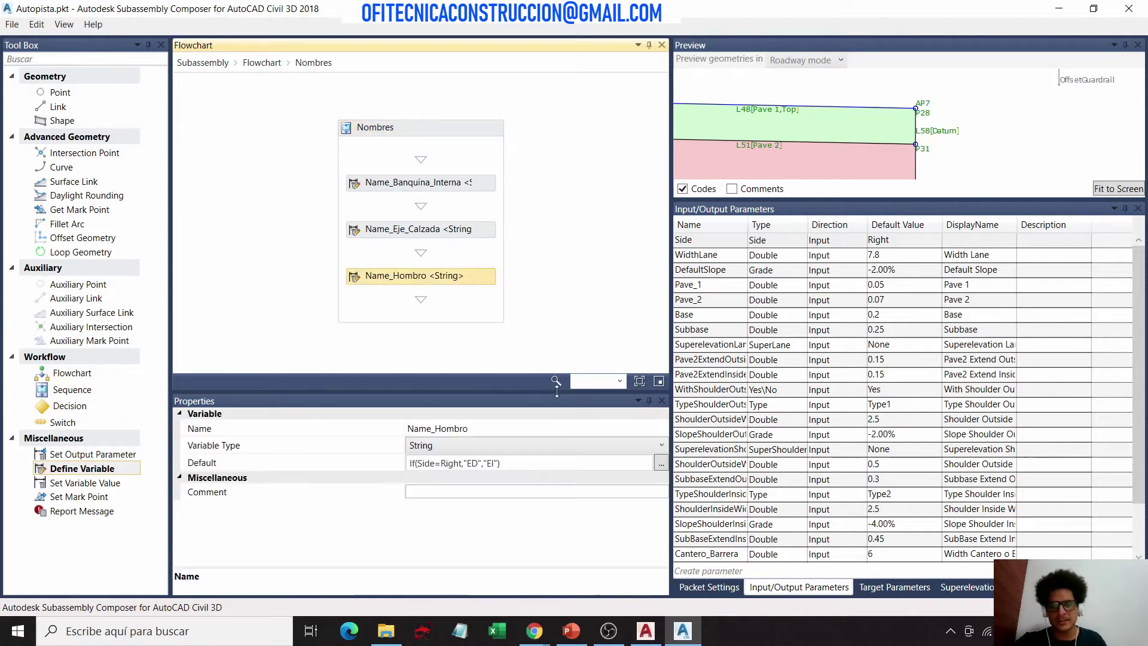
double_click(483, 428)
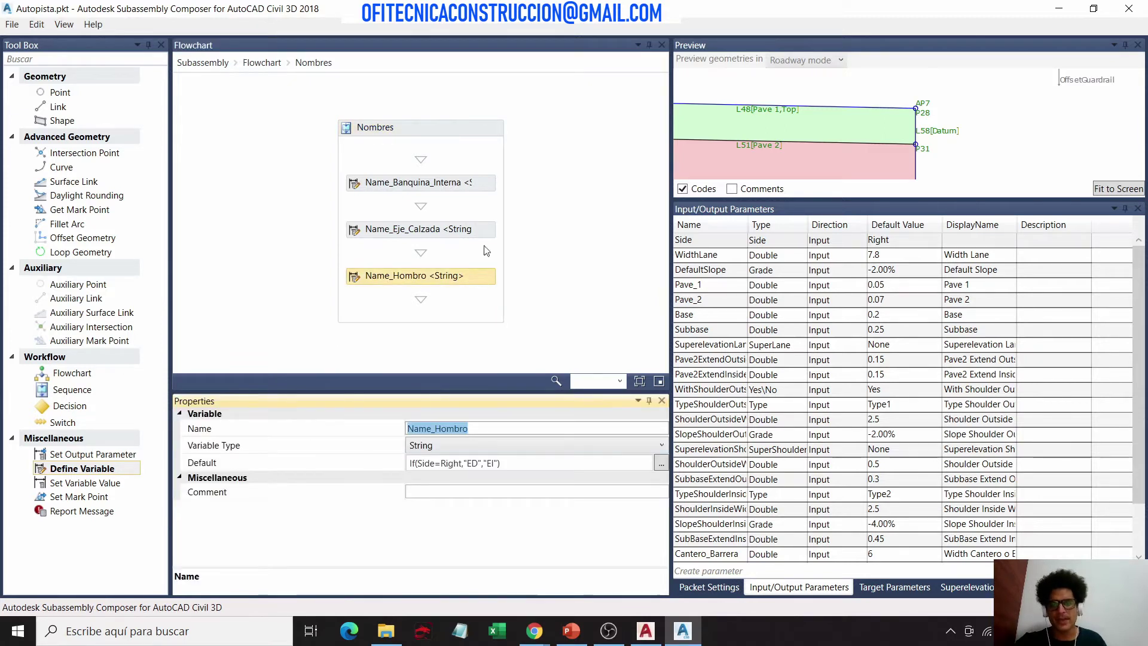
Step: Keep Name_Hombro's type as String and open its default expression for editing
click(442, 446)
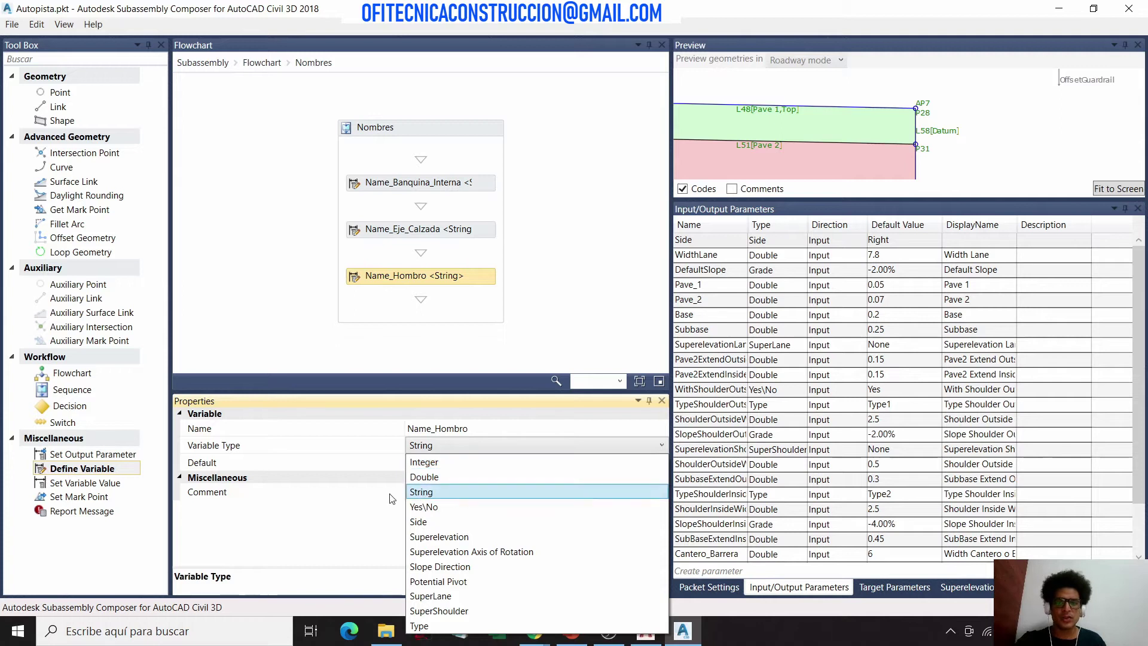
click(454, 495)
click(646, 458)
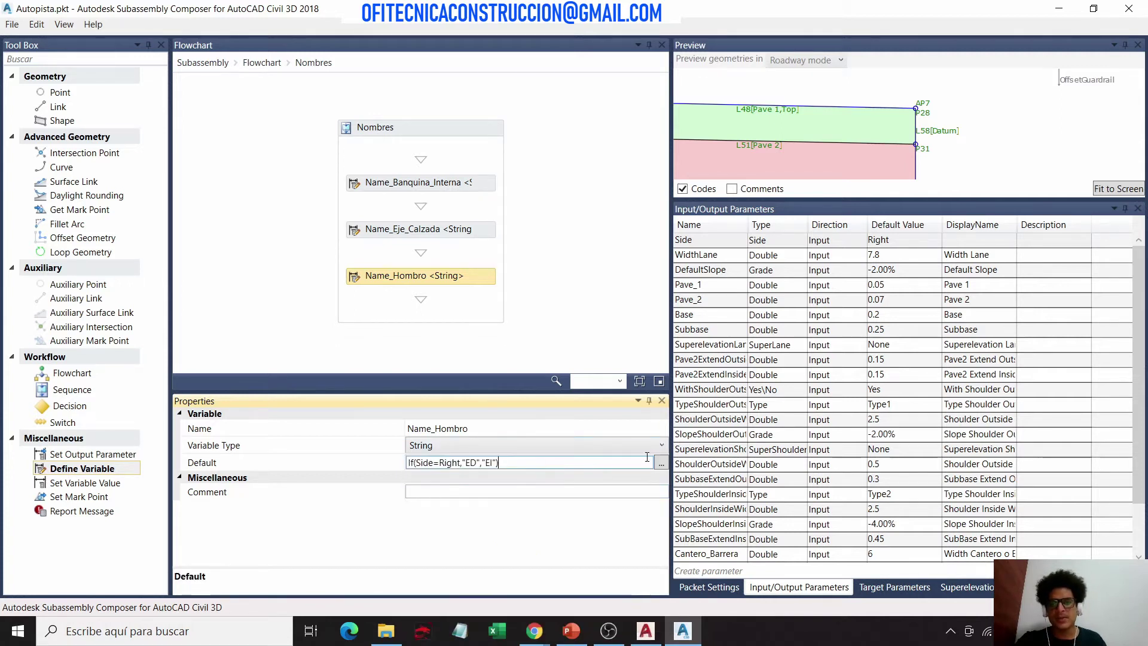
click(662, 464)
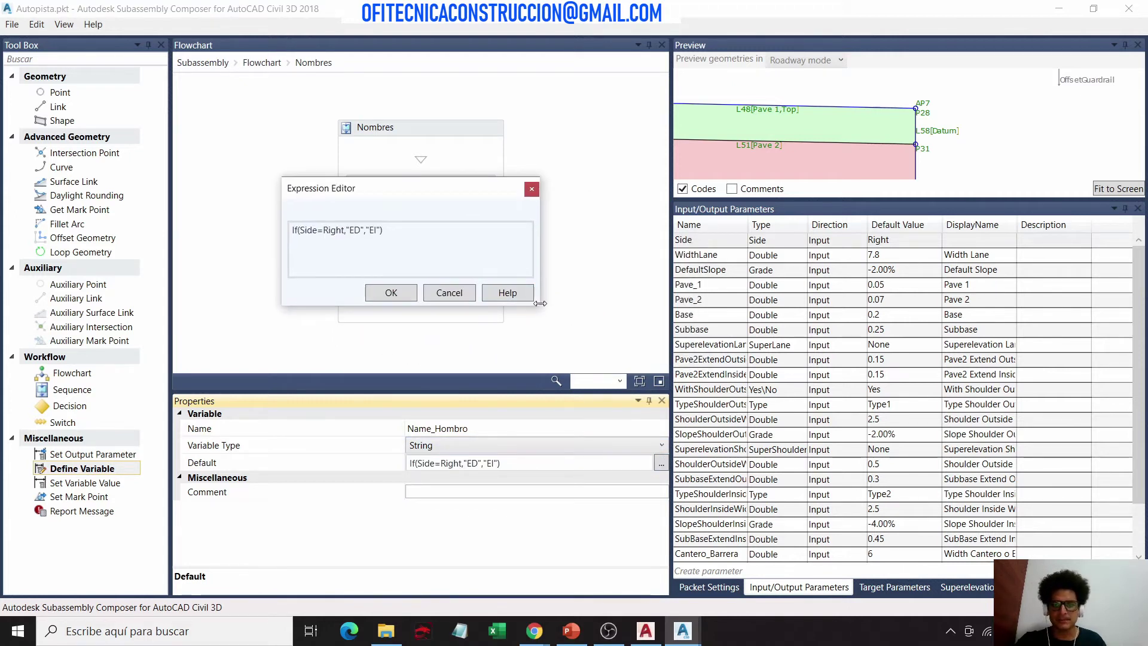
Step: Change Name_Hombro's default expression to If(Side=Right,"HD","HI")
drag(542, 300, 602, 300)
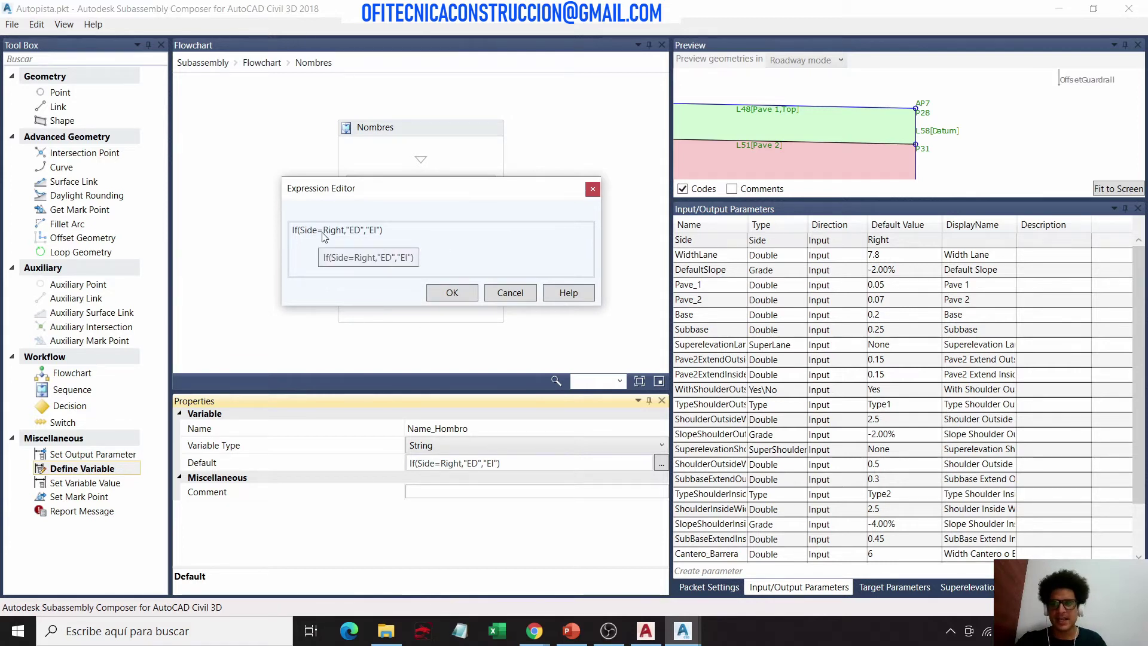
click(361, 237)
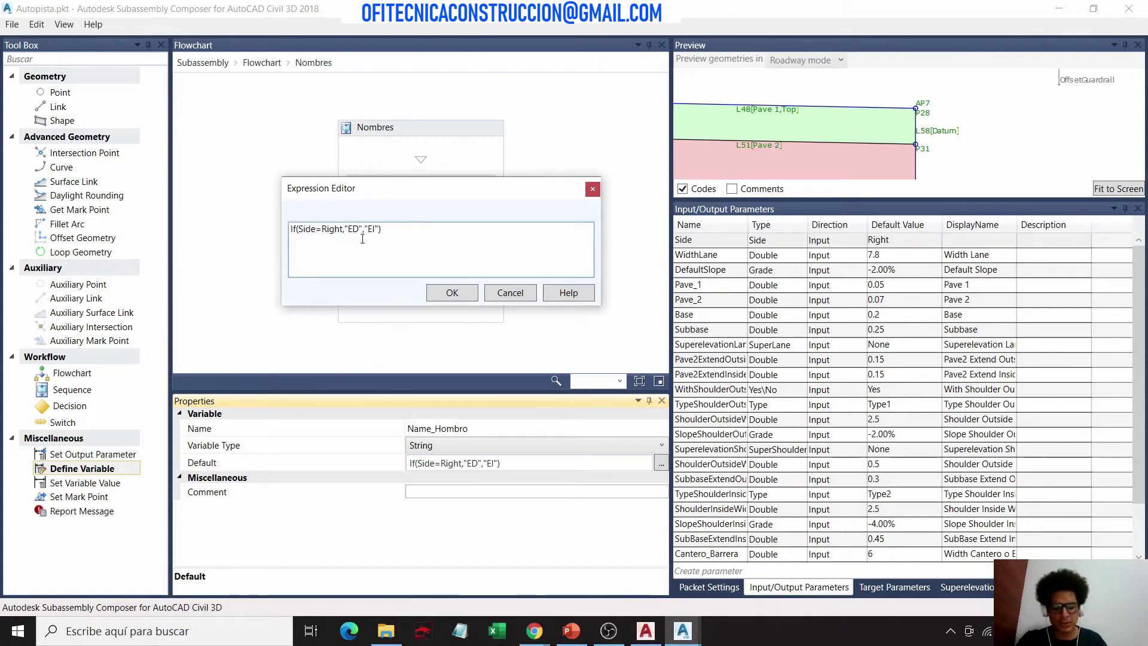
text(H)
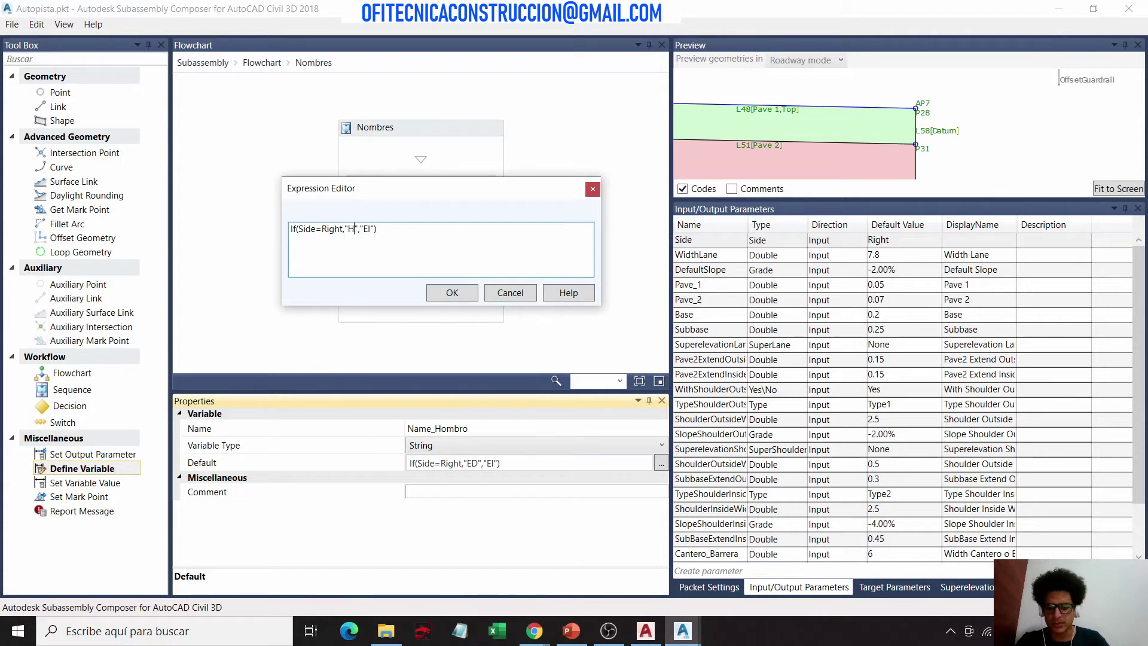
text(D)
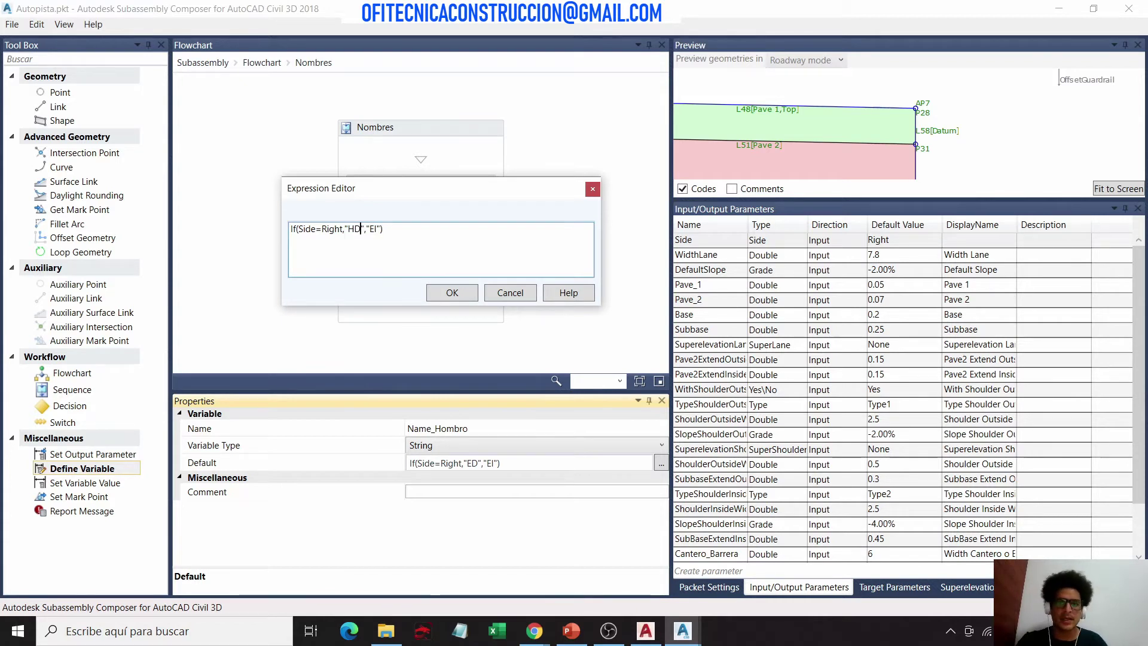
click(379, 233)
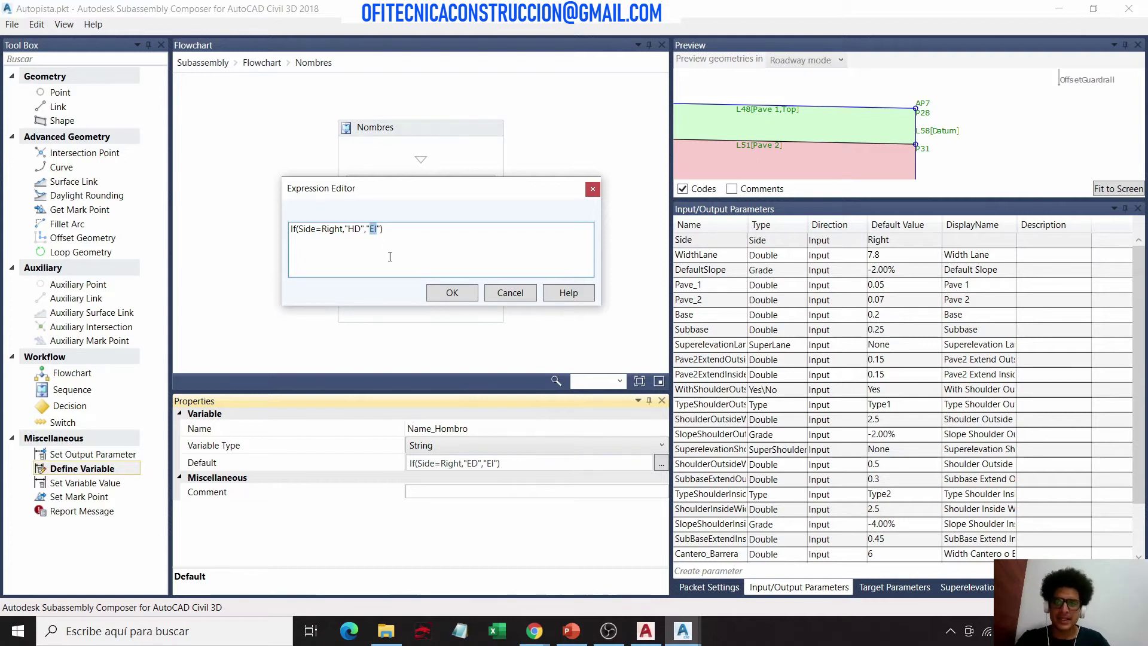
key(BackSpace)
text(H)
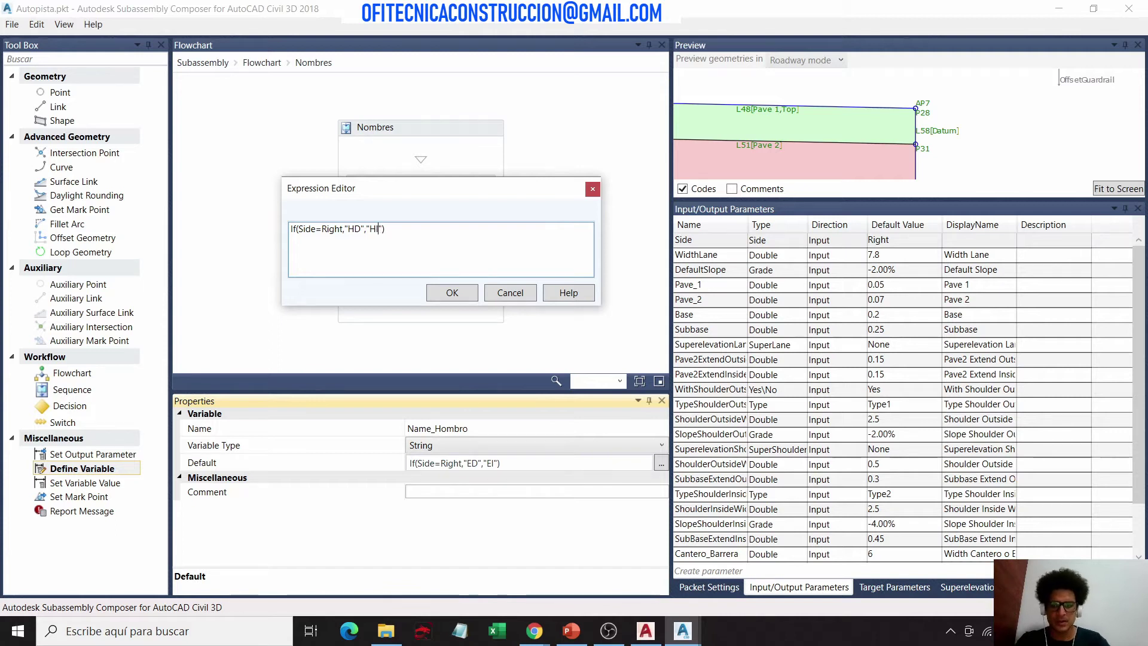
click(455, 292)
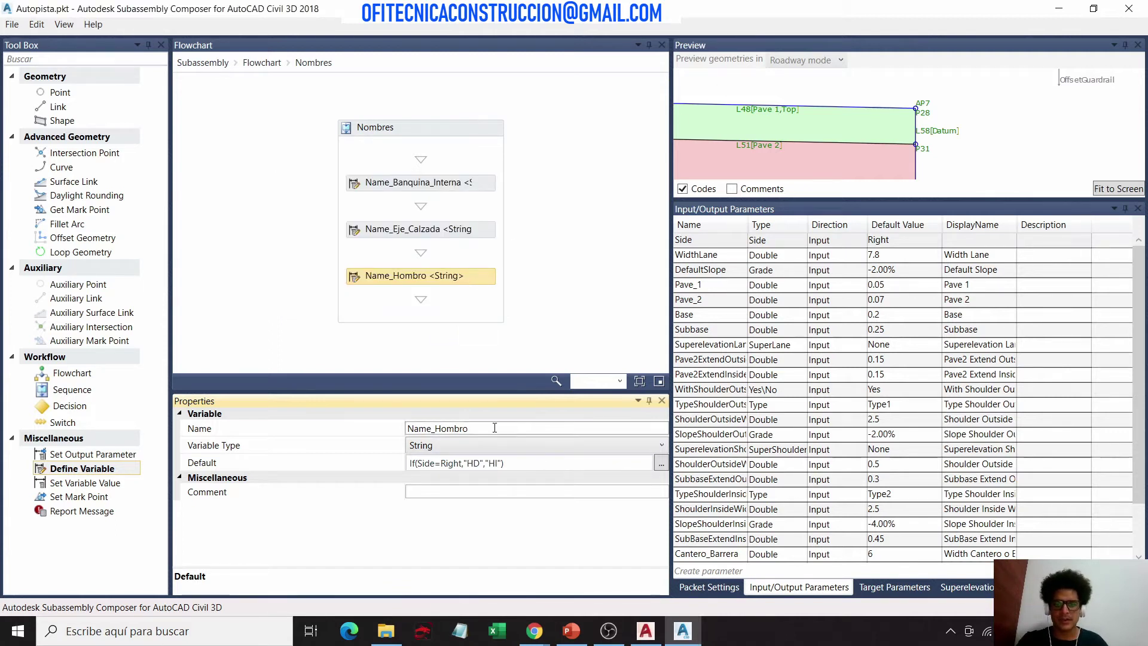
Step: Return to the main flowchart and review the Shoulder Inside Type 1 sequence
drag(530, 428, 274, 431)
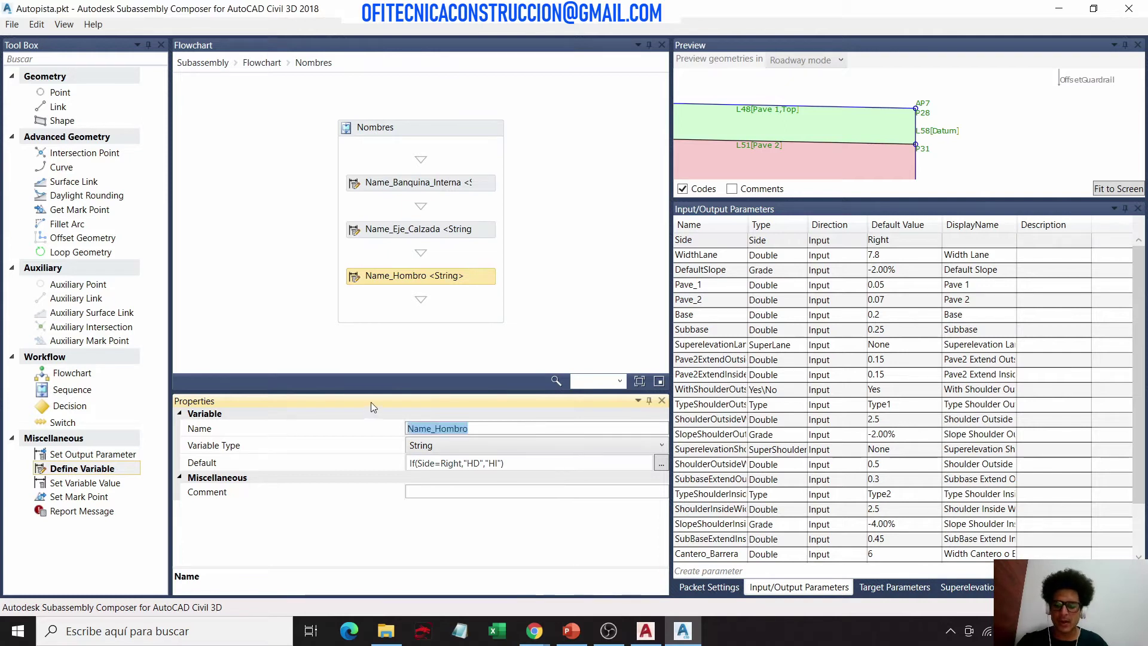
click(263, 68)
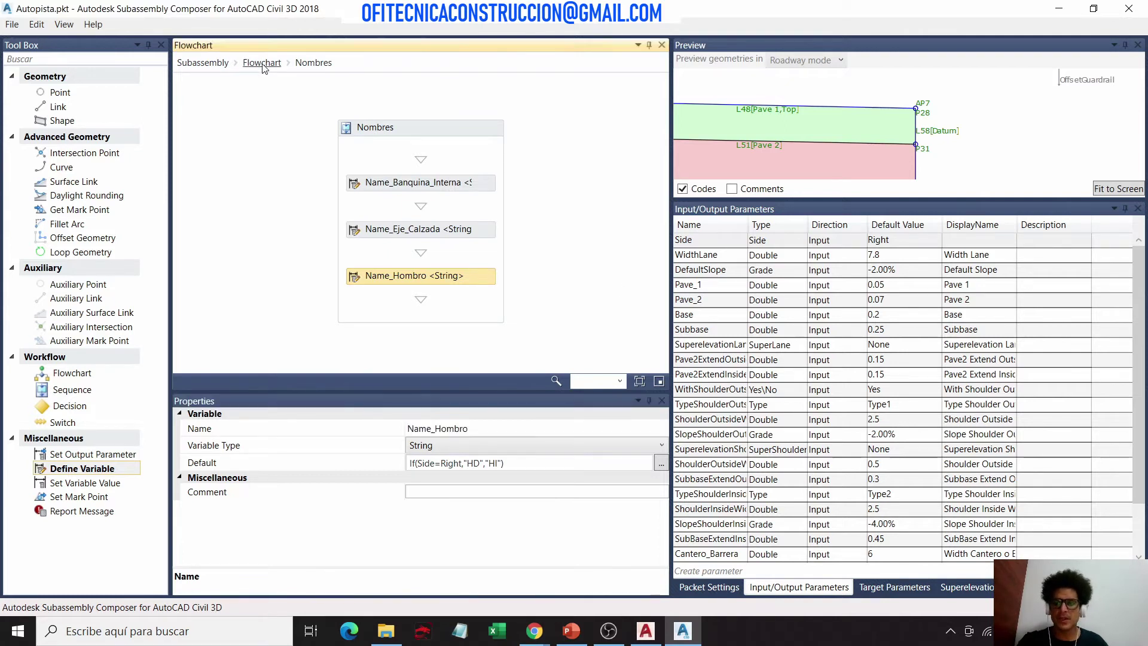
scroll(504, 215, down, 3)
scroll(529, 185, down, 2)
scroll(528, 185, down, 1)
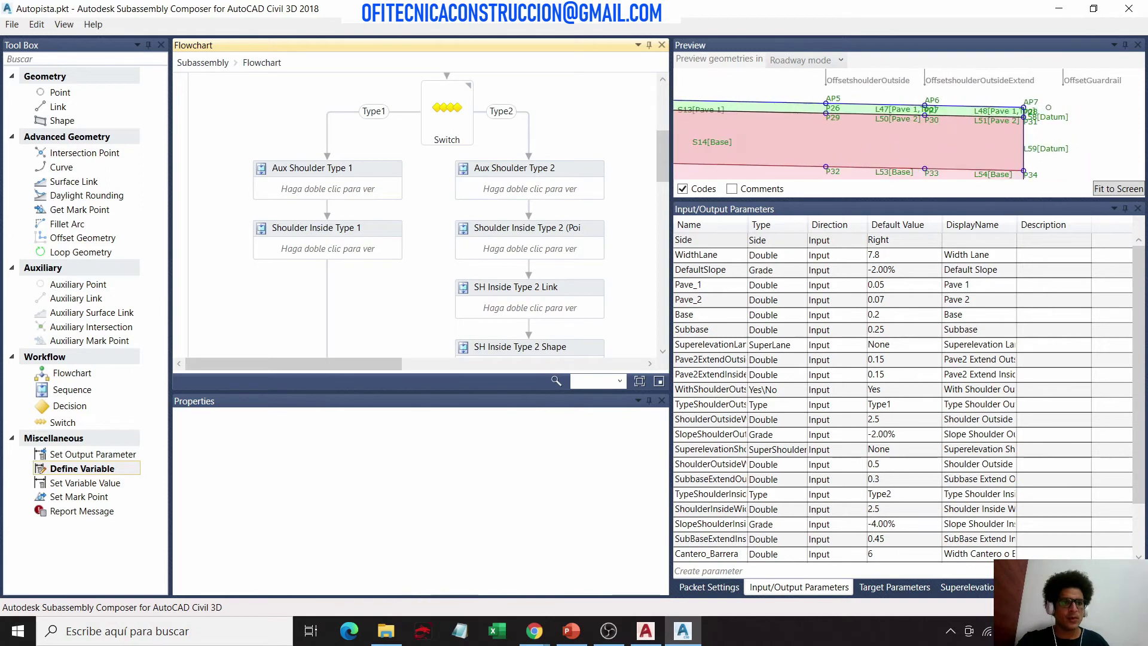
scroll(369, 188, down, 2)
scroll(371, 197, up, 2)
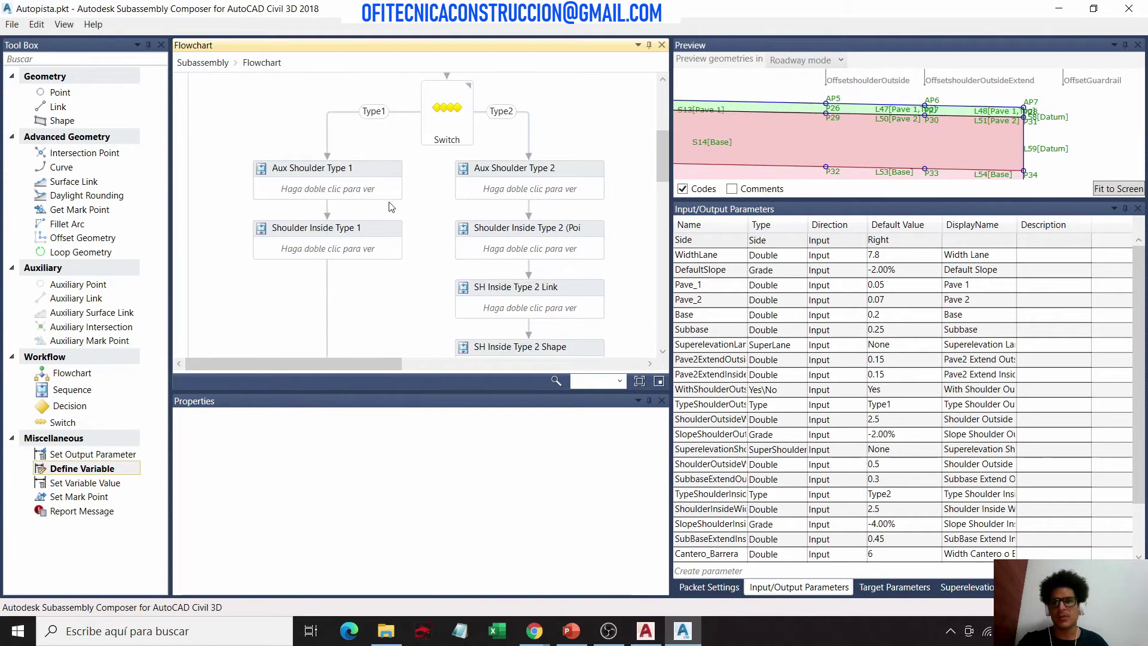
double_click(383, 235)
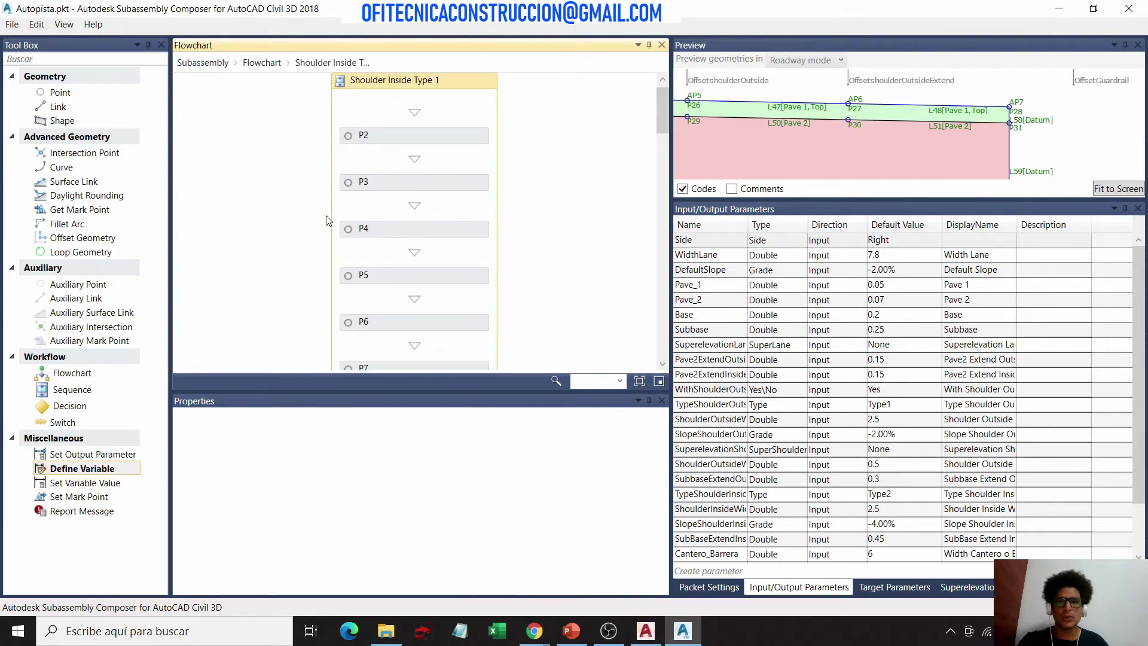
scroll(333, 219, down, 5)
scroll(436, 191, down, 5)
scroll(439, 212, down, 5)
scroll(458, 211, down, 5)
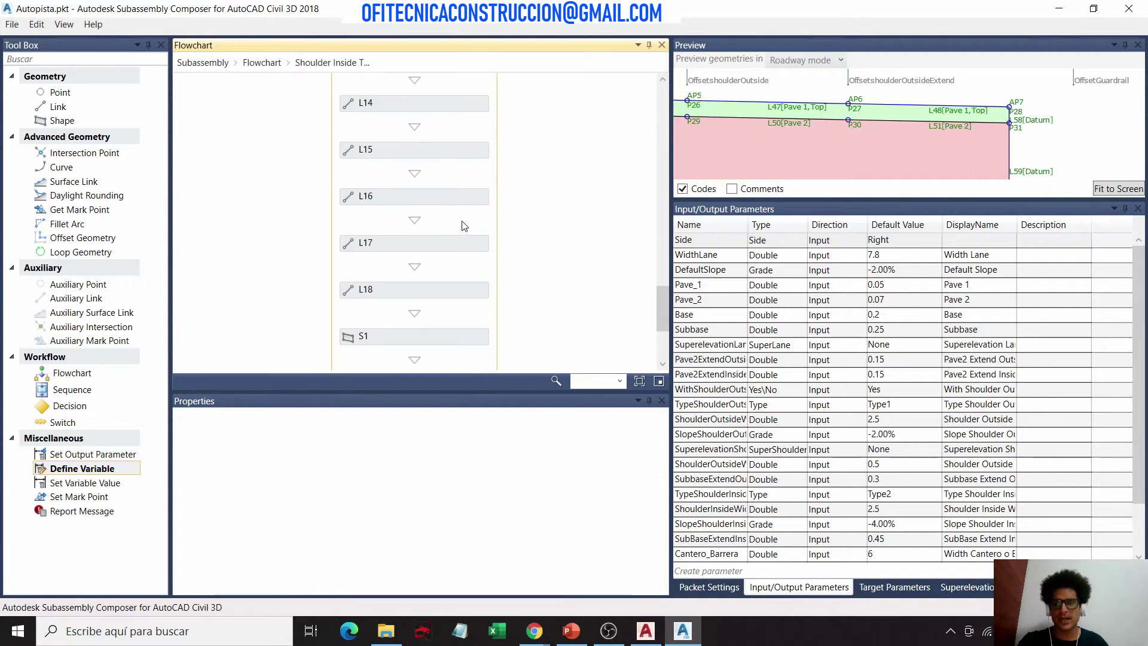
scroll(464, 240, down, 3)
scroll(464, 256, up, 3)
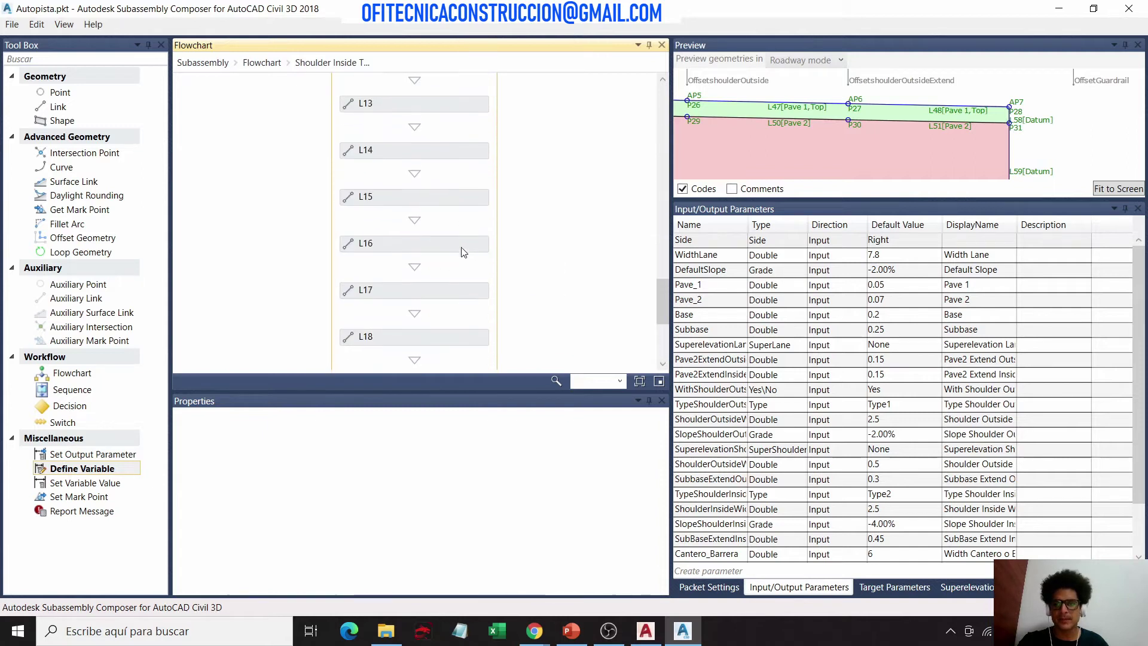
click(261, 62)
Step: Recheck Shoulder Inside Type 1, then scroll the main flowchart to the Shoulder Outside Switch
scroll(438, 196, down, 5)
scroll(437, 196, up, 1)
scroll(437, 196, down, 3)
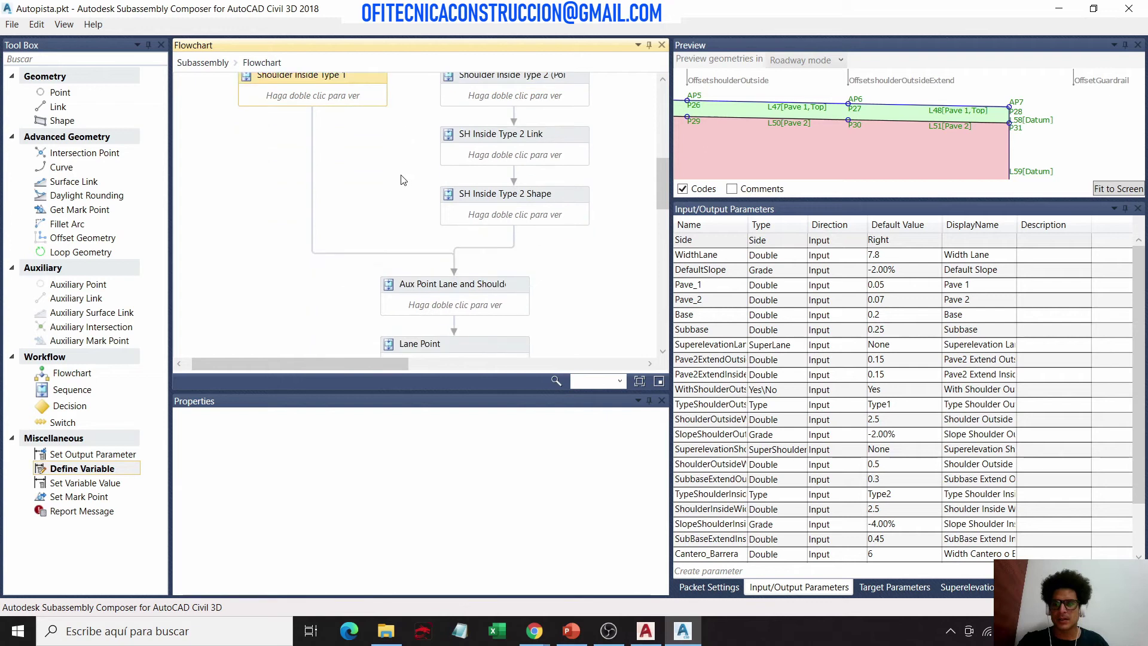
scroll(396, 186, up, 5)
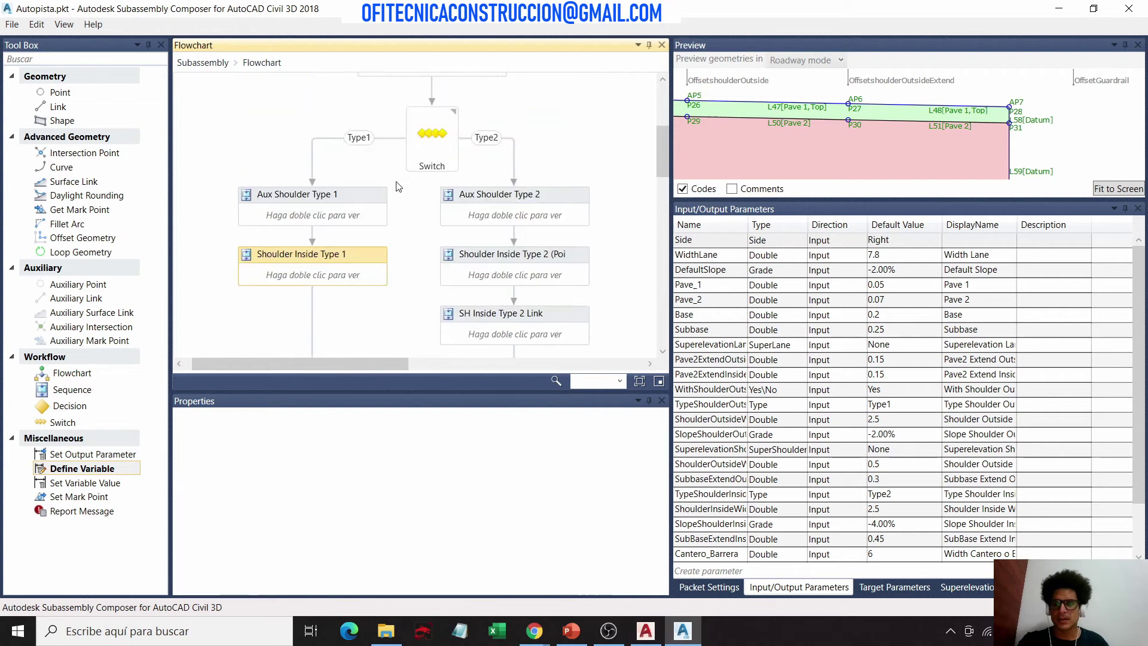
double_click(372, 262)
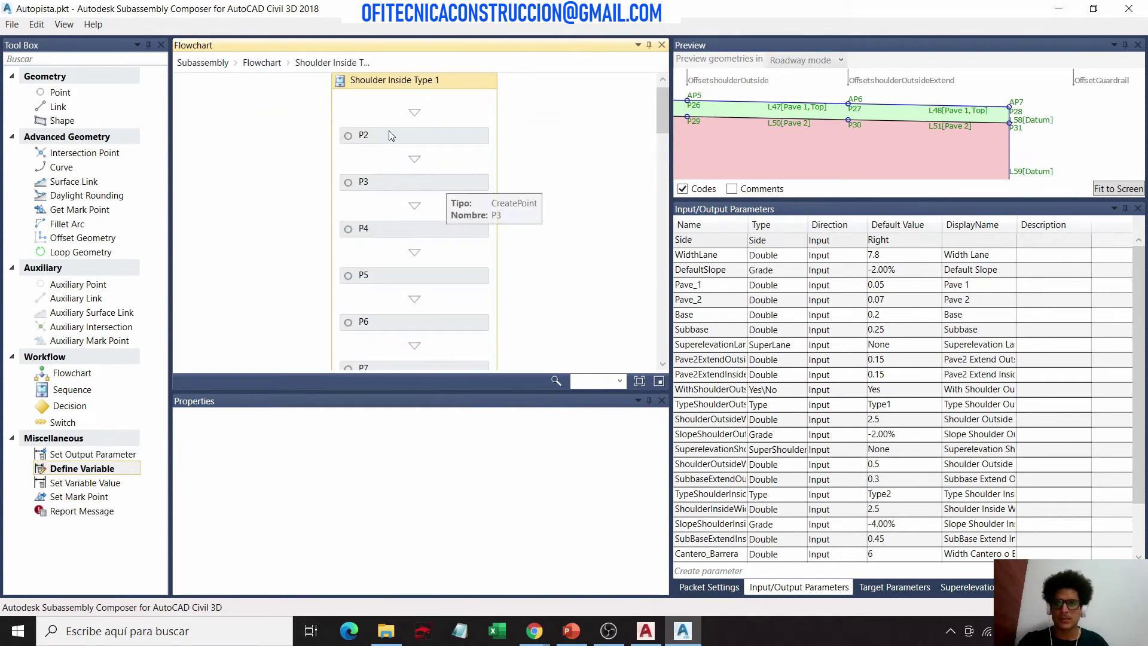
click(262, 63)
scroll(361, 142, down, 3)
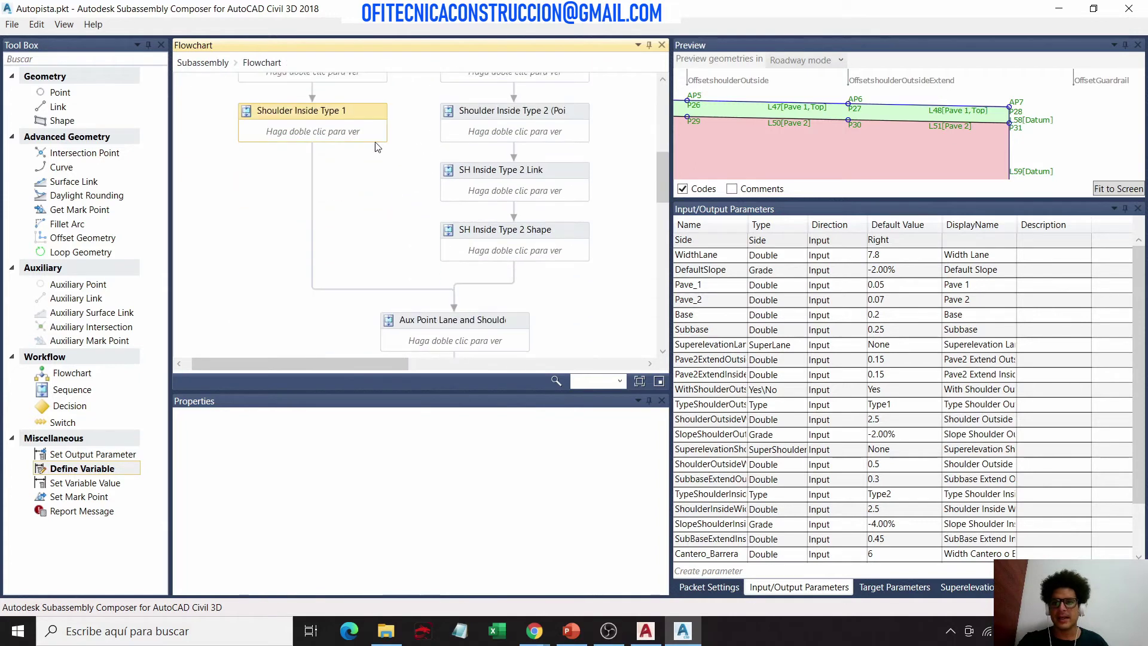
scroll(362, 142, down, 3)
scroll(361, 142, down, 3)
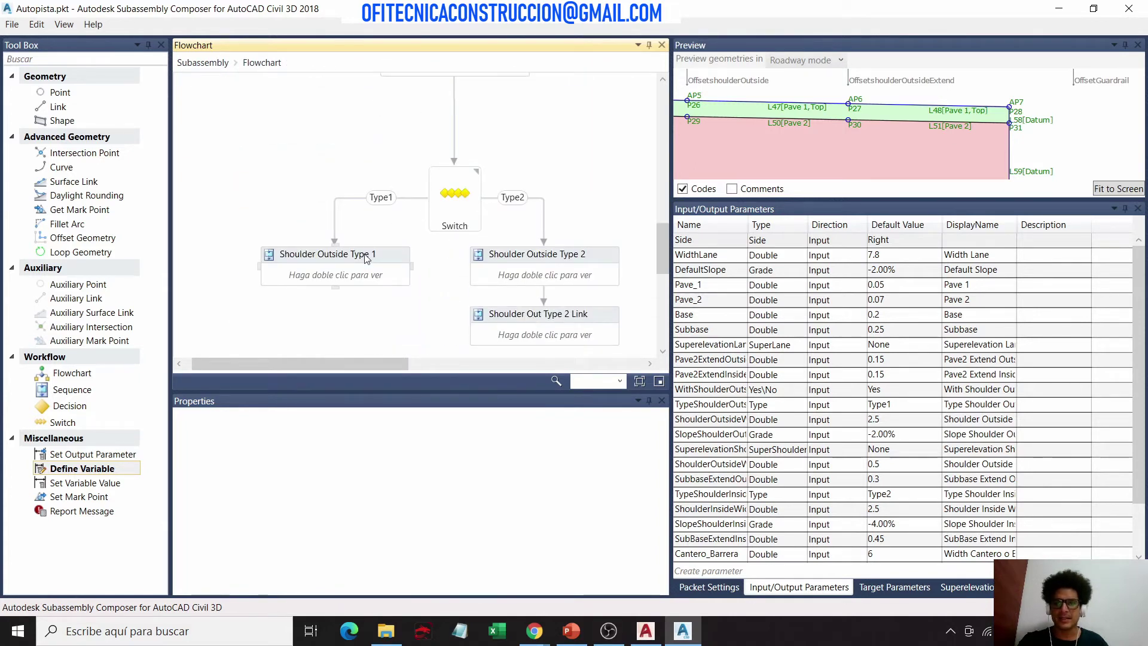
Step: Give point P28 in Shoulder Outside Type 1 the Name_Hombro code, previewing as HD
double_click(392, 263)
click(462, 233)
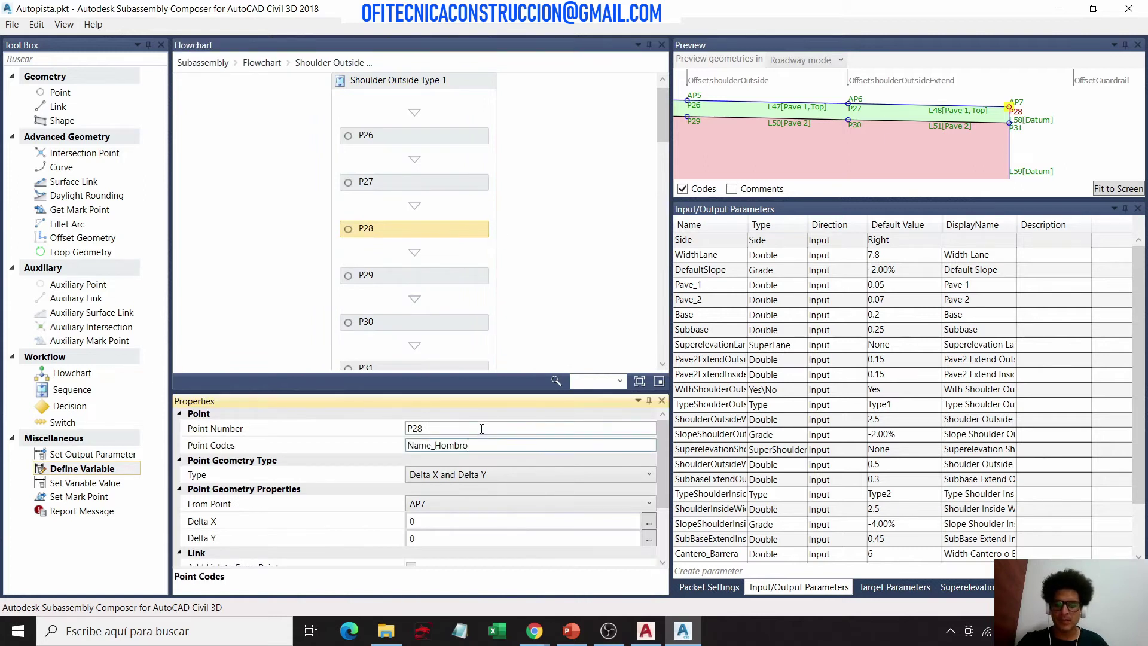
click(541, 311)
click(886, 170)
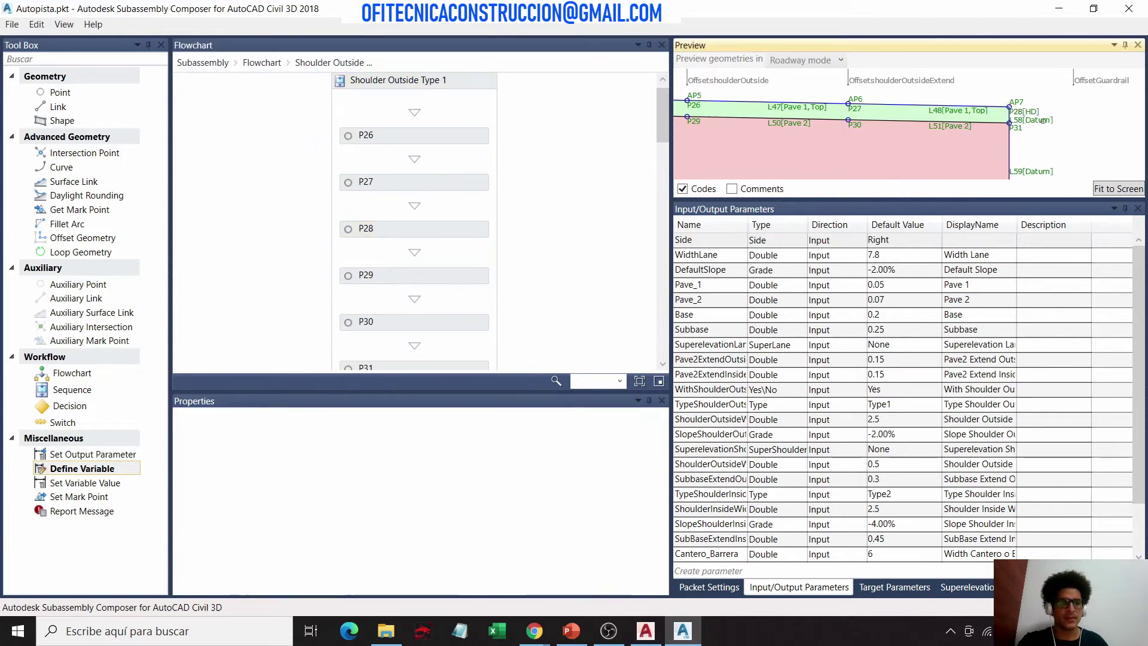
scroll(886, 169, up, 3)
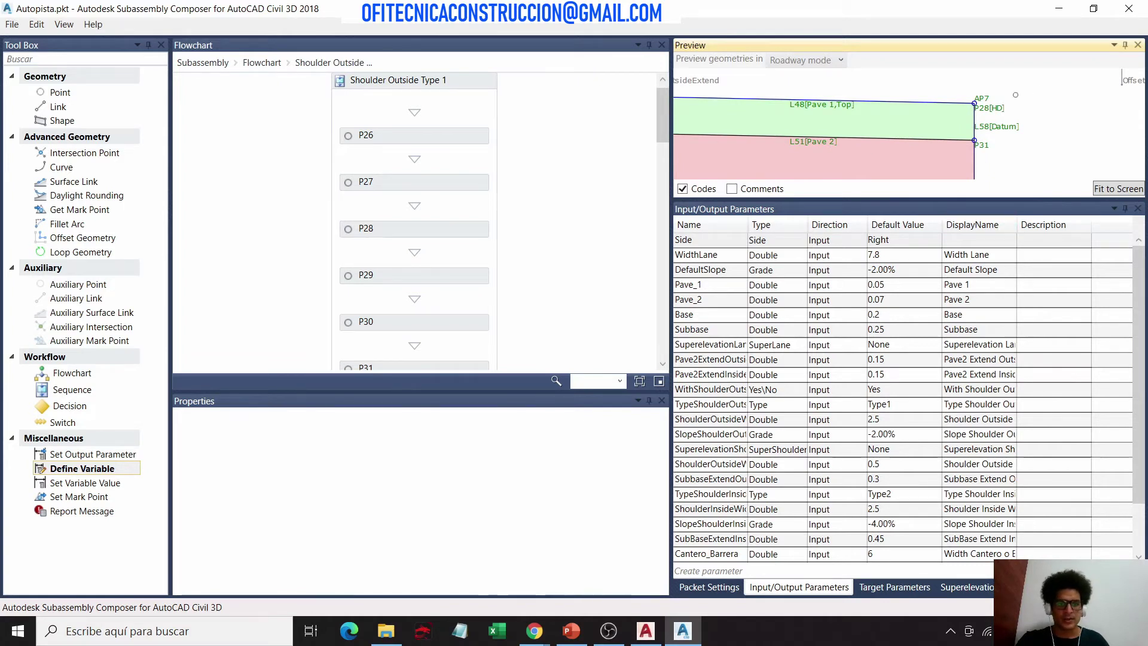
click(262, 62)
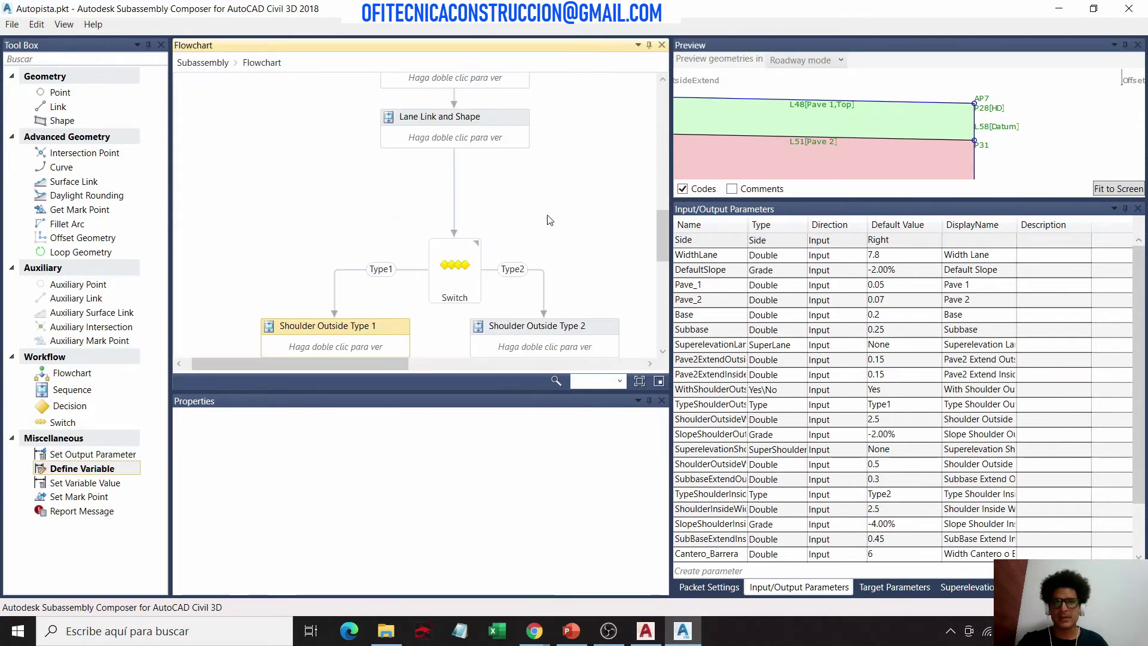
scroll(858, 507, down, 2)
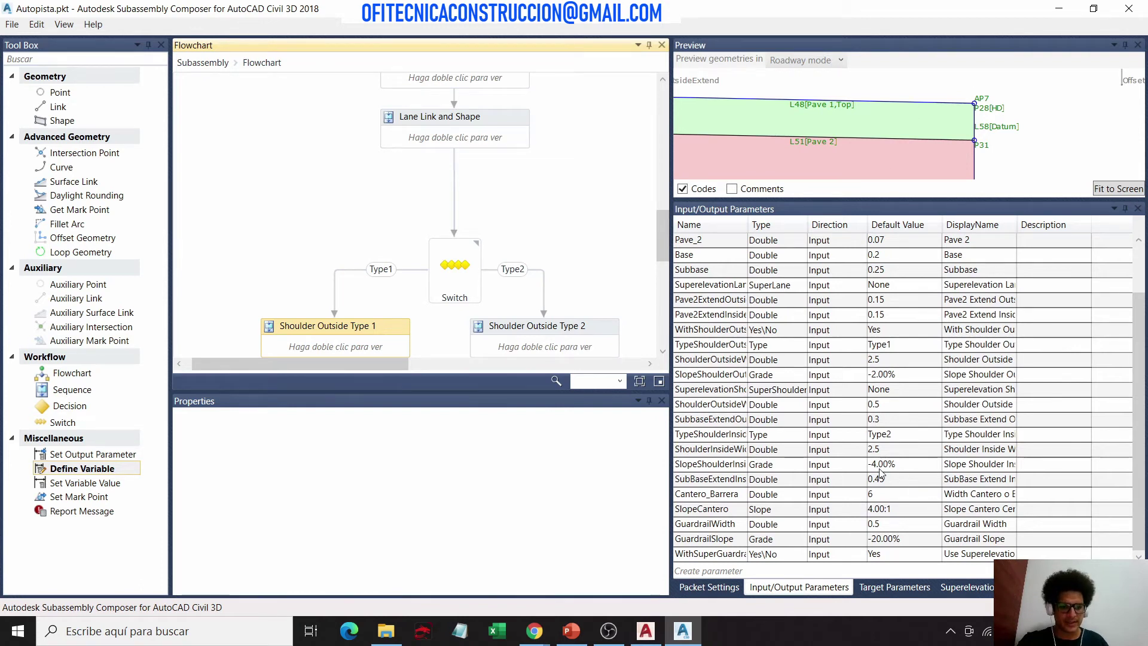
Step: Set TypeShoulderOutside's default to Type2 and view the outer shoulder in the preview
double_click(747, 225)
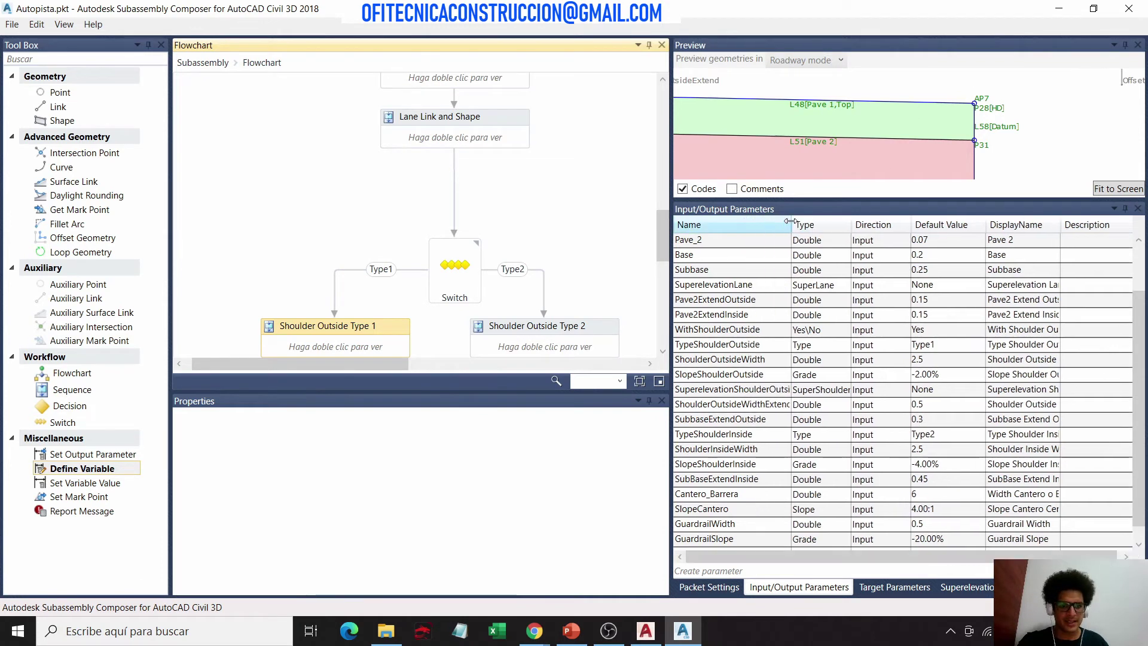
click(724, 346)
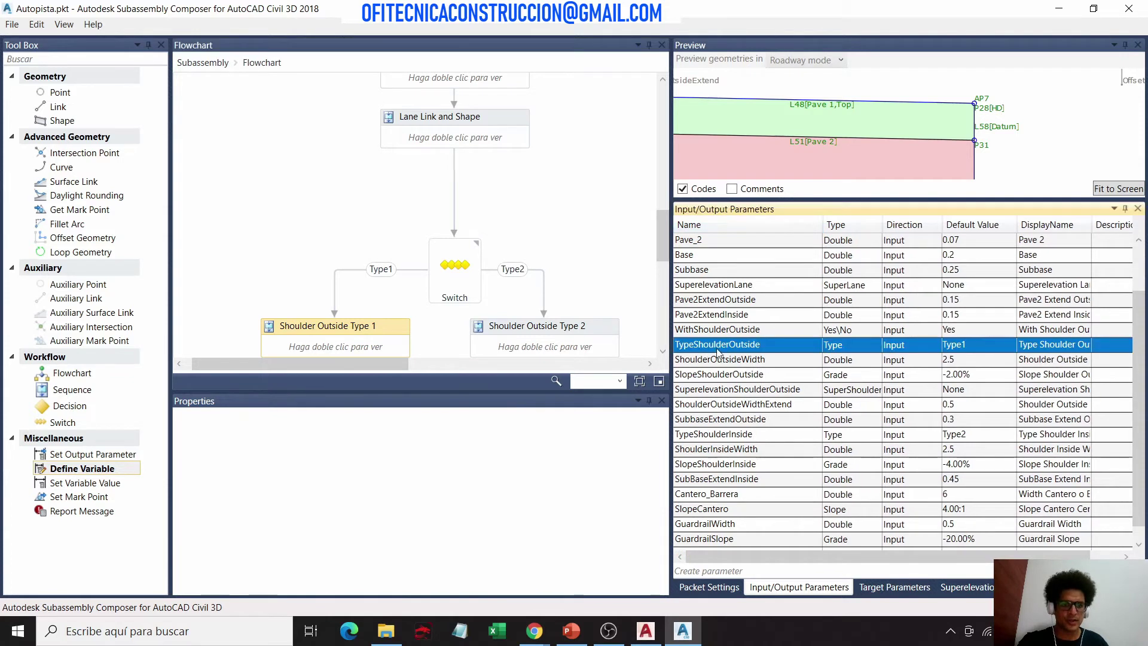
click(981, 347)
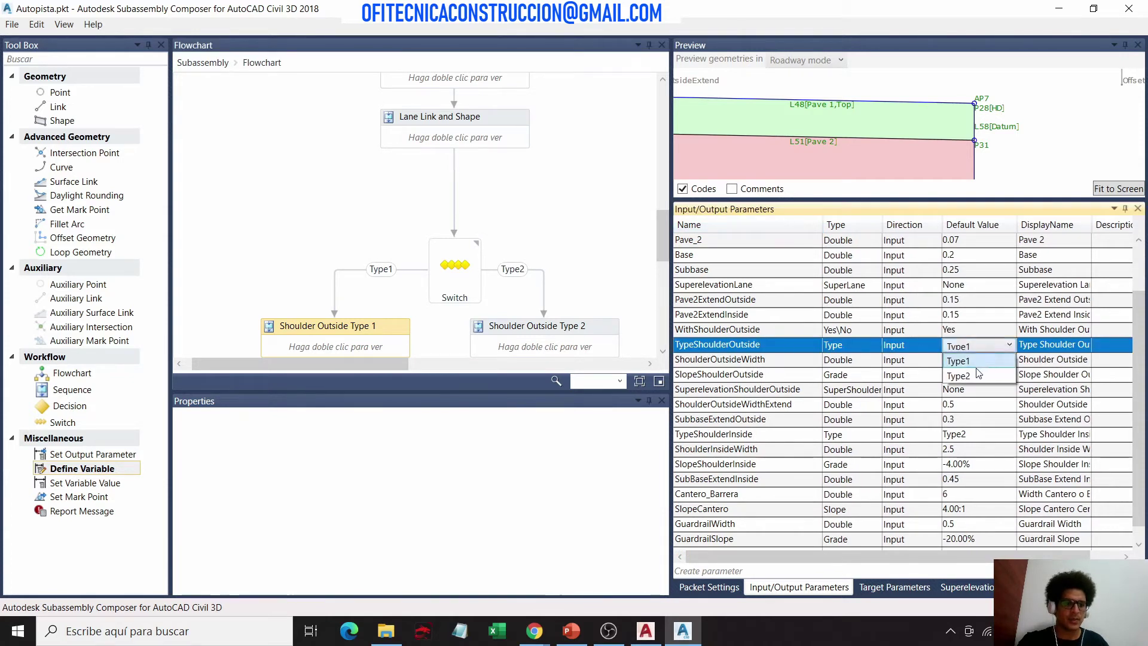
click(963, 376)
click(1023, 124)
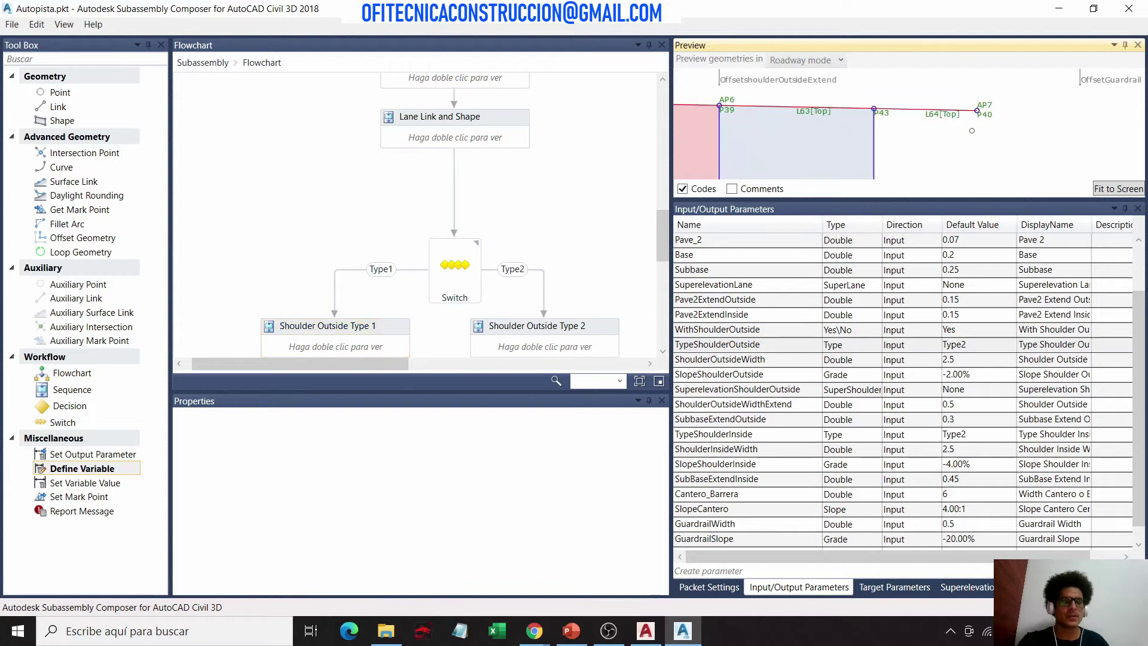
middle_drag(1010, 125, 974, 126)
scroll(974, 126, up, 2)
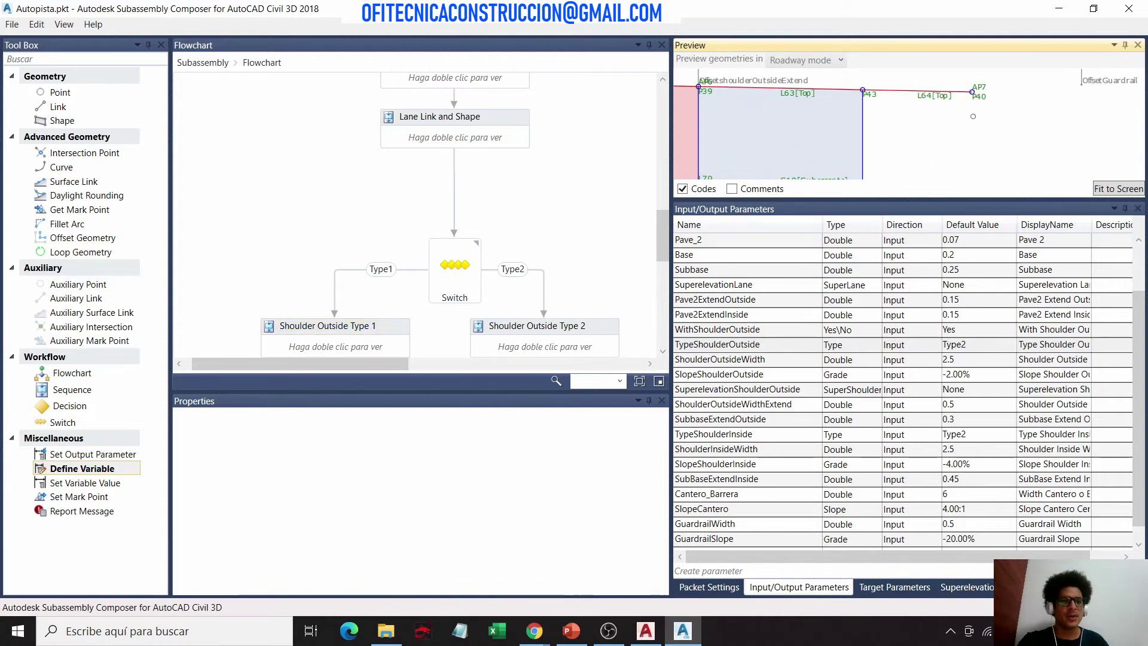
scroll(575, 170, down, 2)
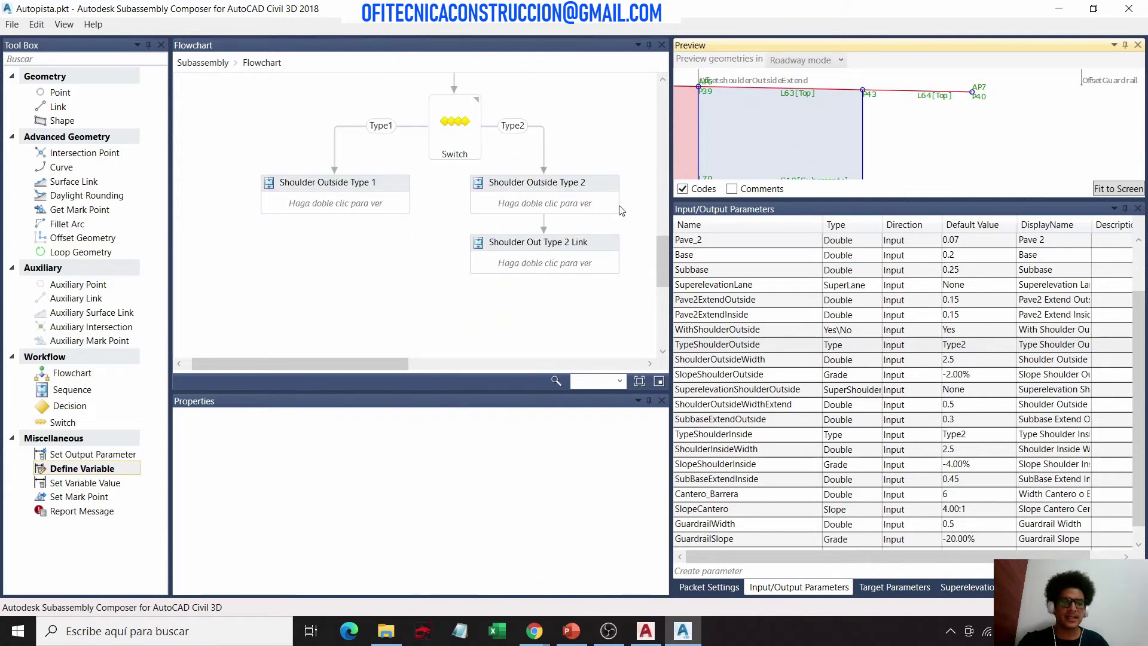
scroll(990, 90, up, 1)
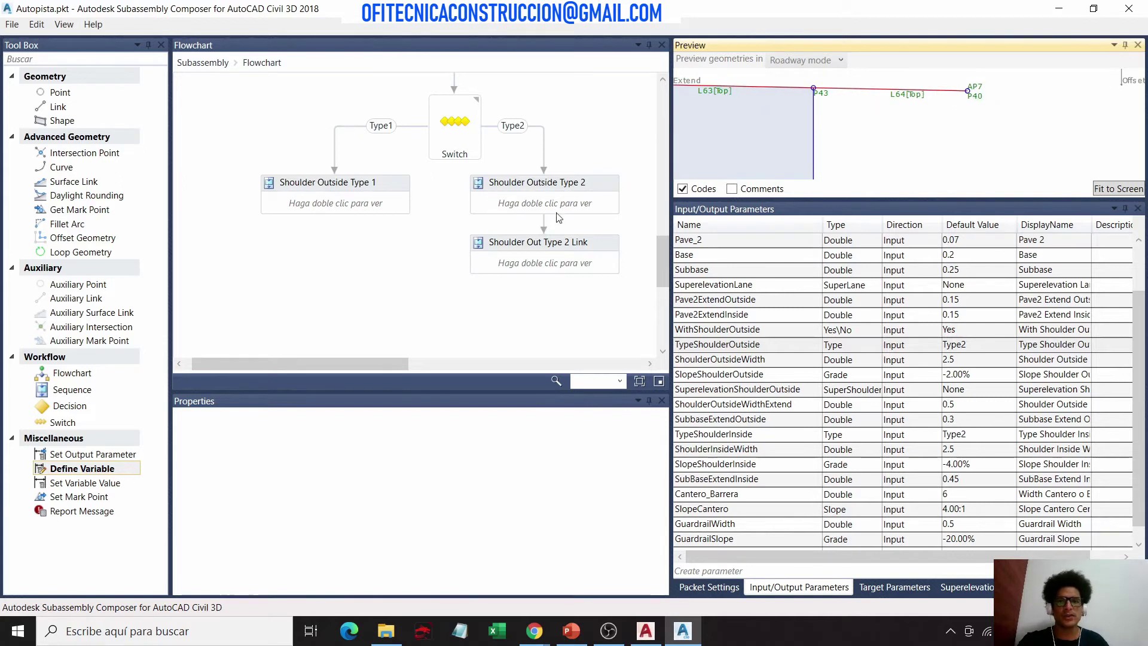
Step: Assign the shoulder point code to P40 in Shoulder Outside Type 2 and check its preview label
double_click(597, 186)
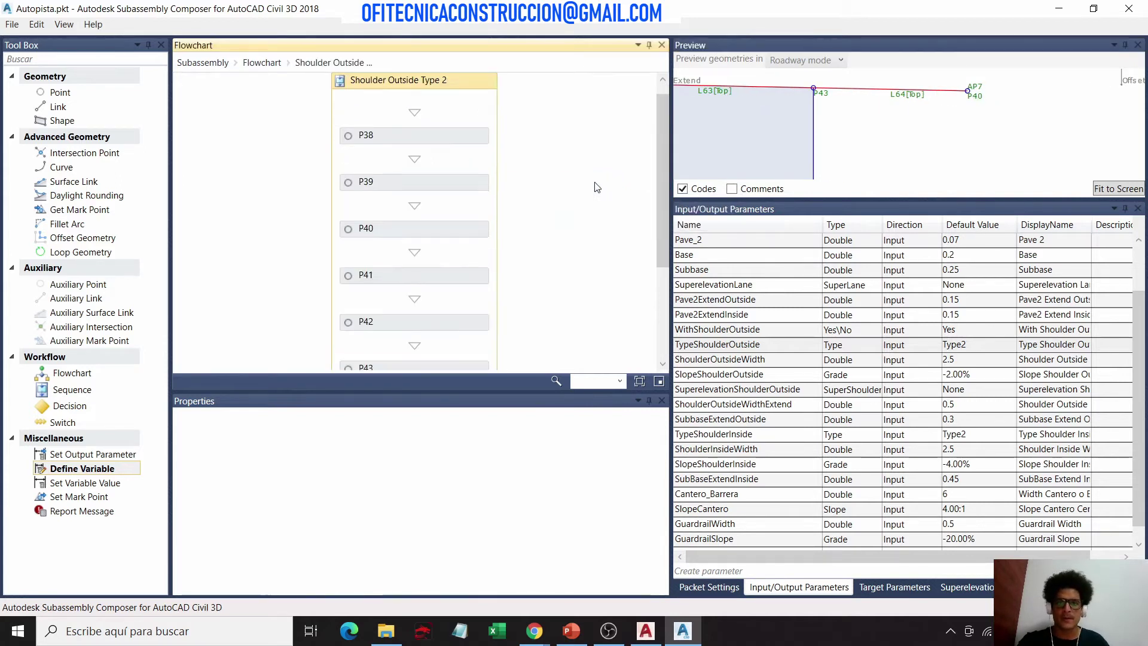
click(461, 229)
click(484, 443)
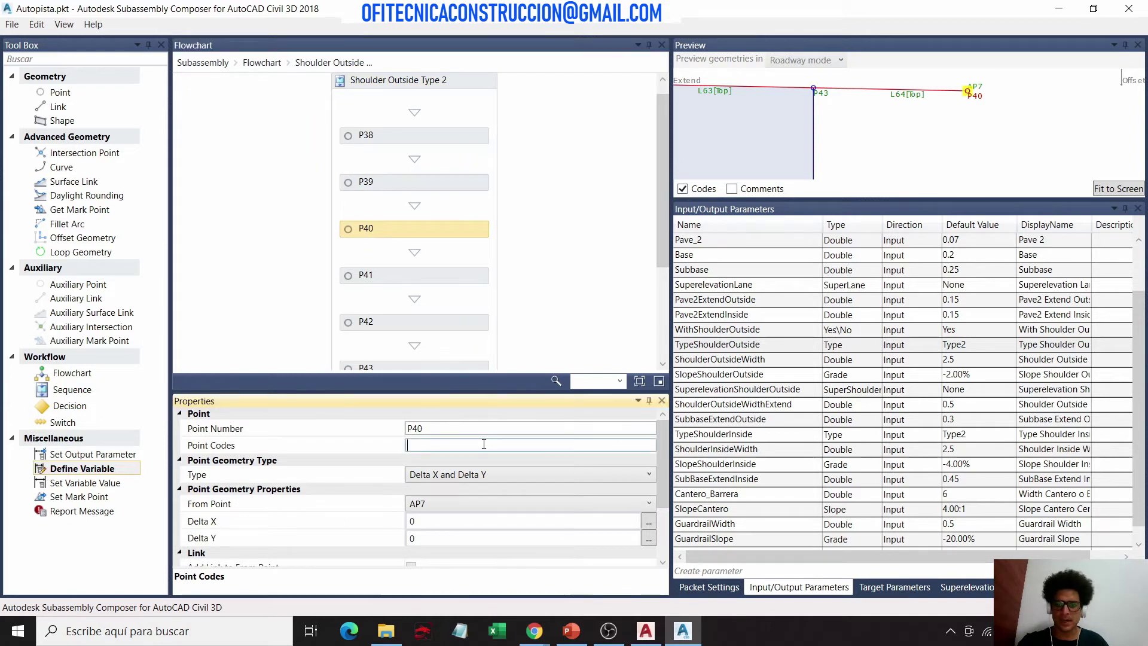
text(Name_Hombro)
click(570, 290)
click(944, 142)
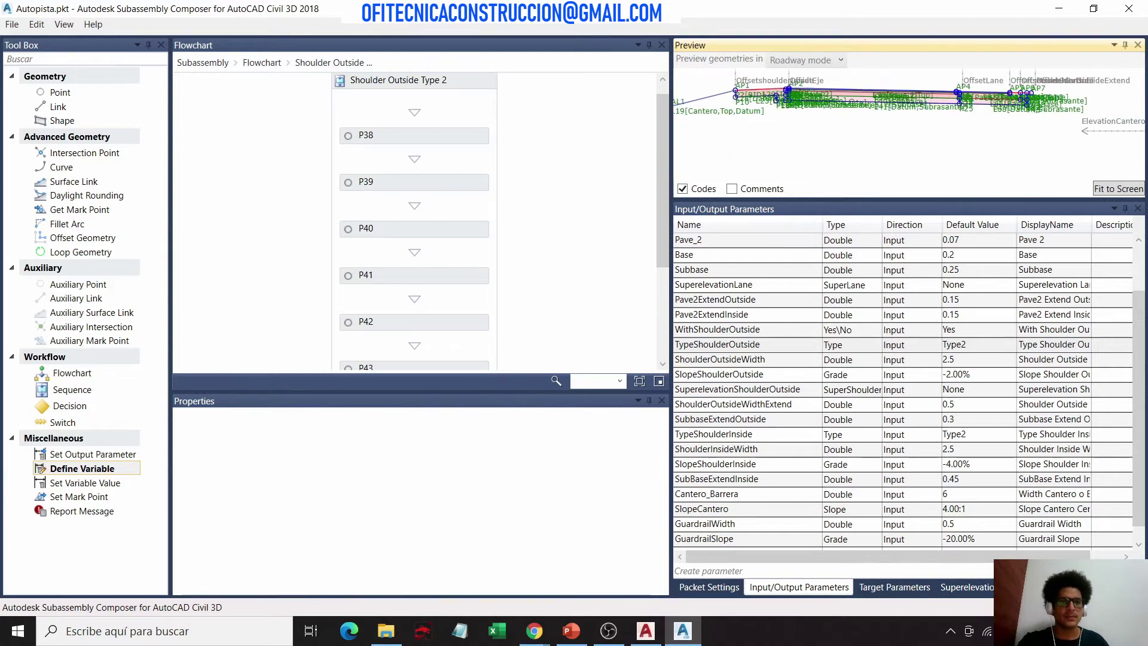
scroll(971, 287, up, 2)
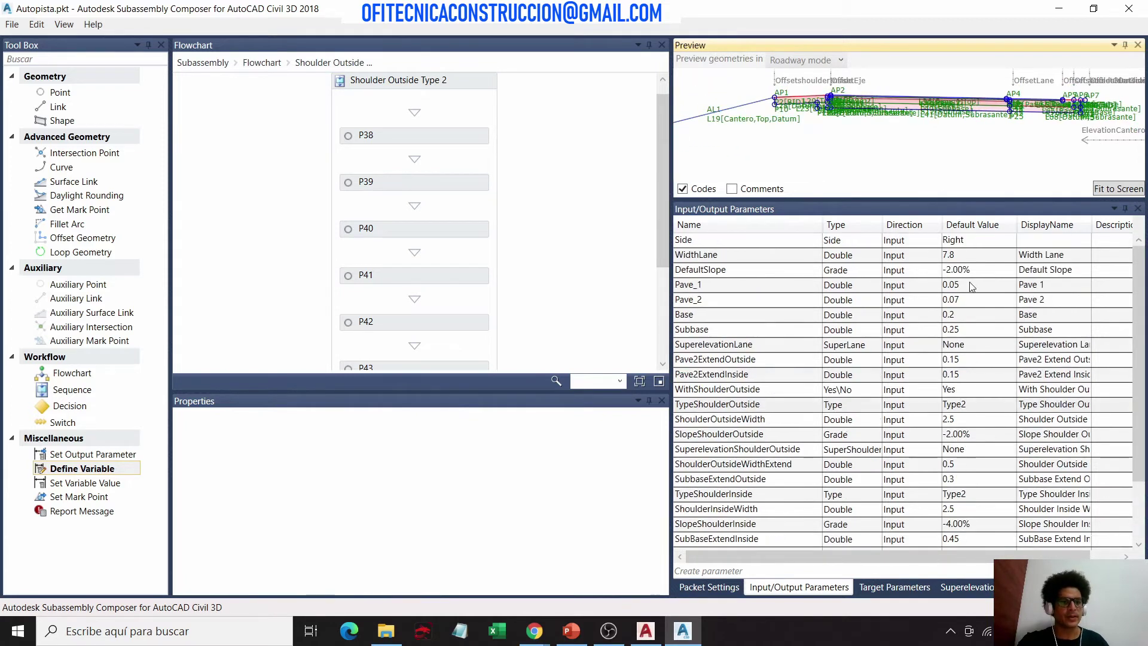
click(975, 239)
Step: Set the Side default to Left and TypeShoulderOutside back to Type1
click(978, 271)
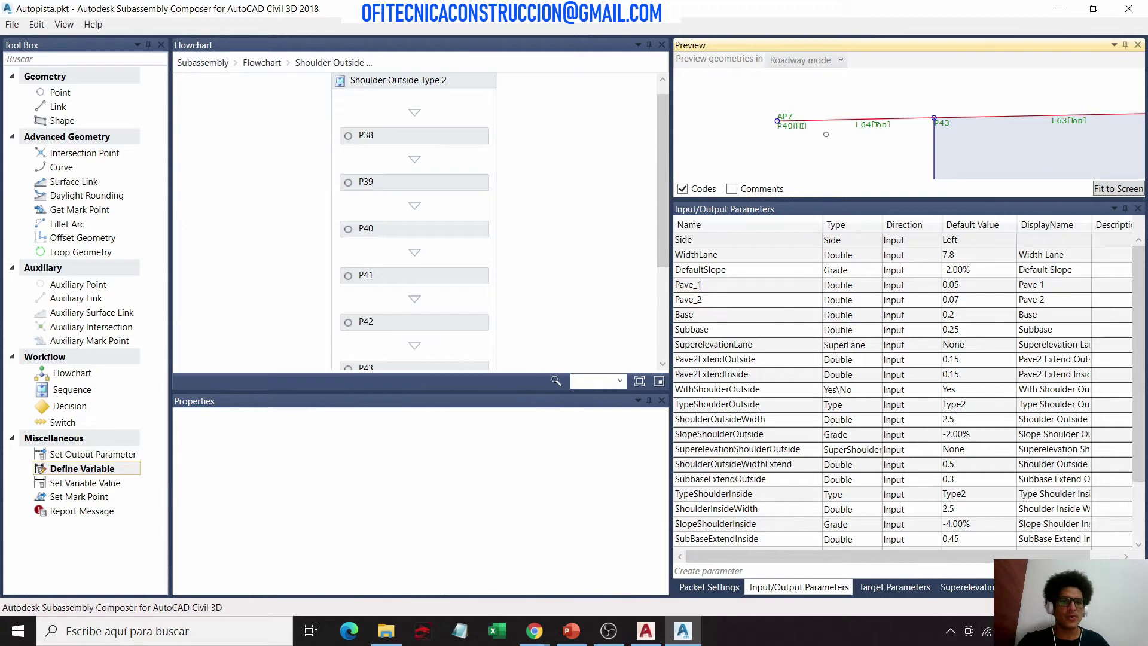
click(975, 405)
click(966, 419)
click(858, 165)
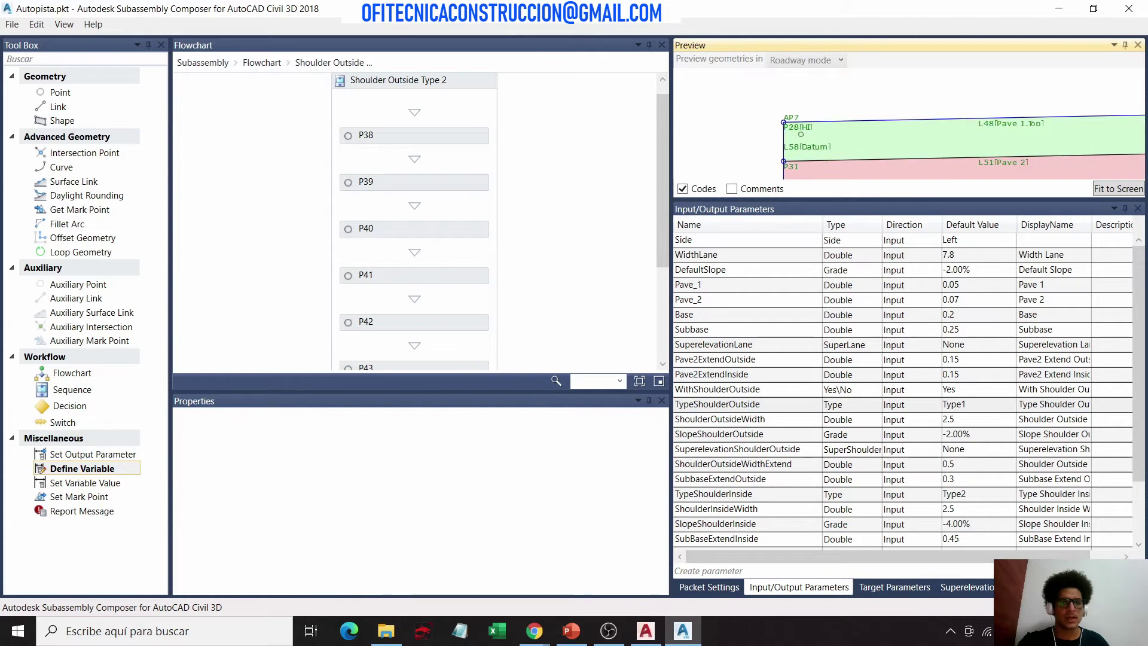
Step: Inspect the section in the preview, then set the Side default back to Right
scroll(825, 110, down, 3)
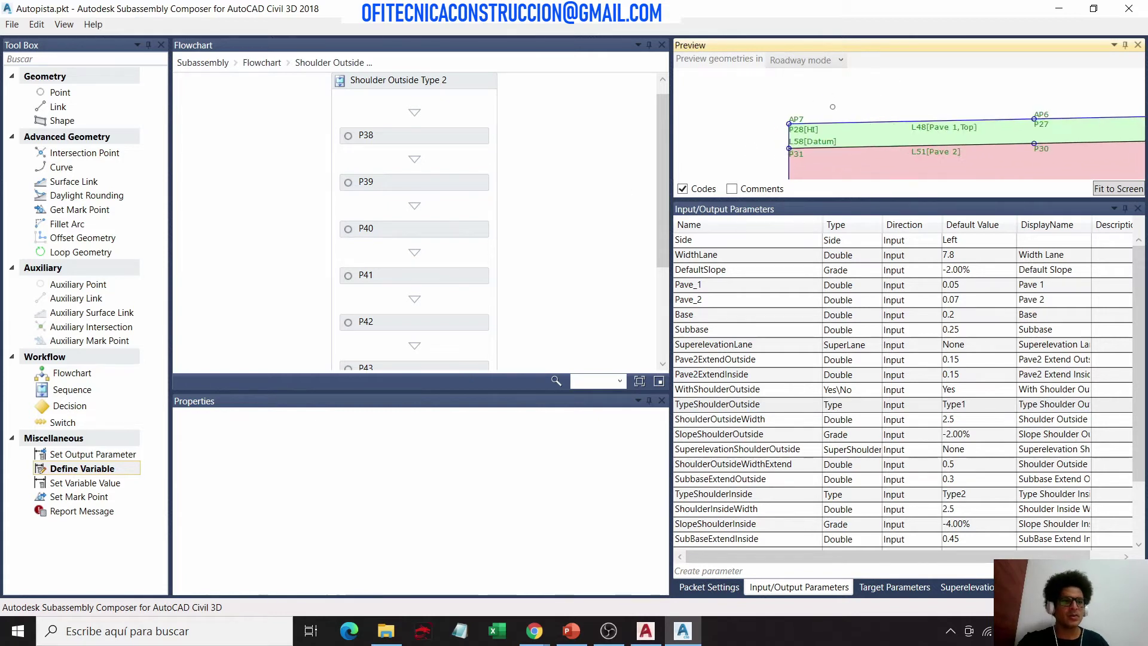
scroll(861, 102, down, 2)
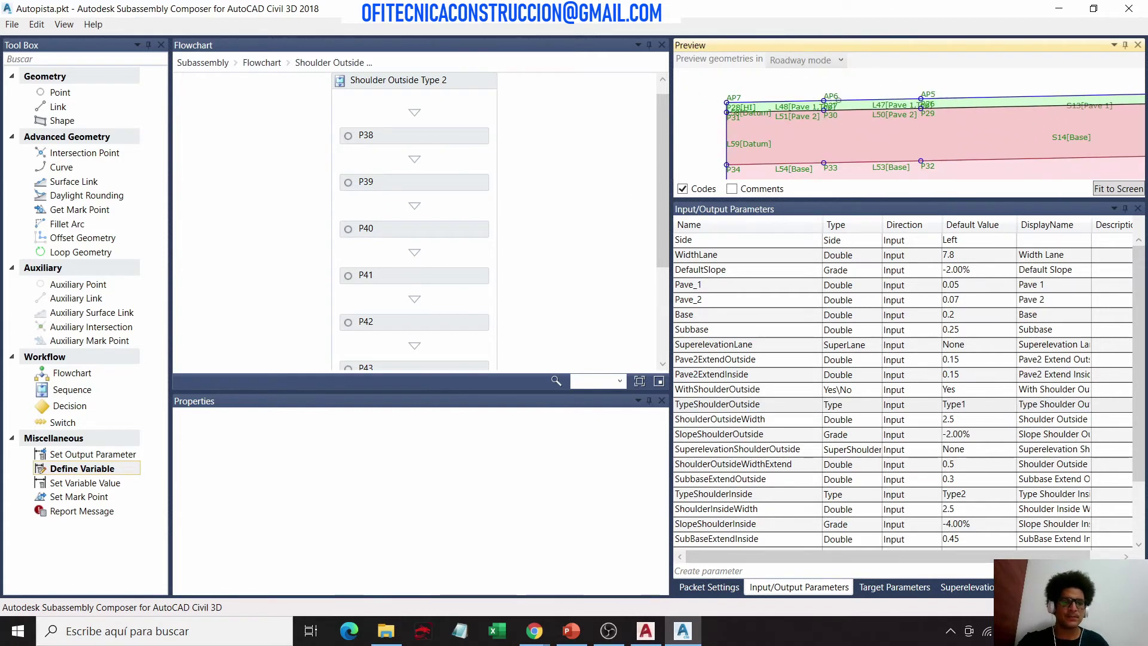
scroll(893, 86, down, 1)
scroll(921, 98, down, 1)
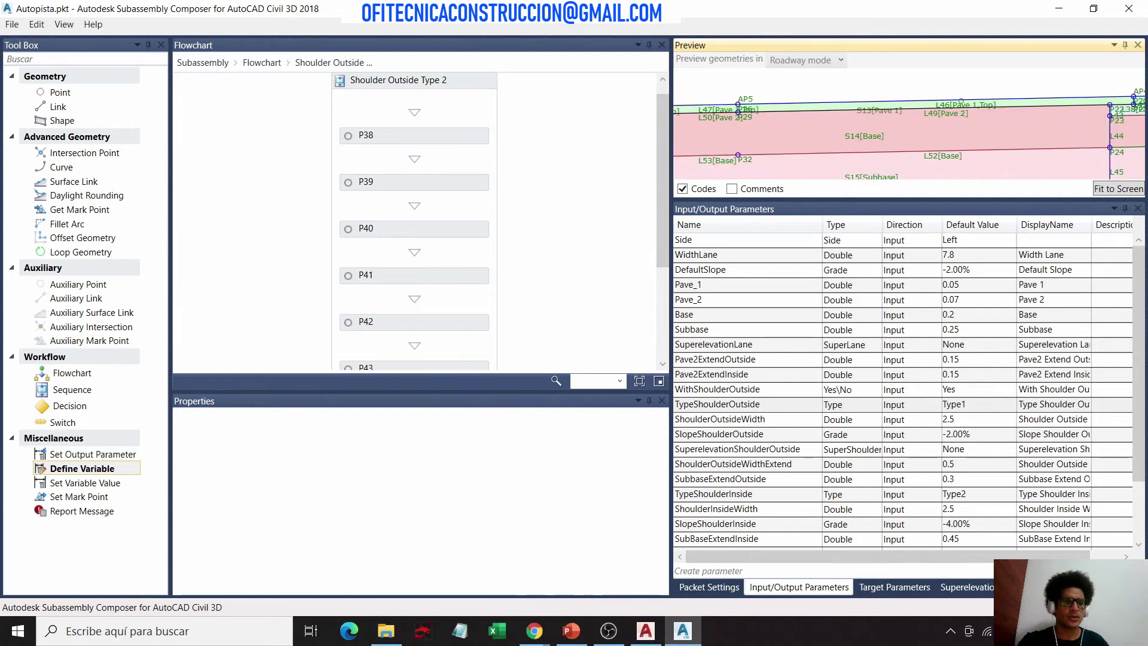
scroll(949, 112, down, 1)
middle_drag(949, 112, 881, 104)
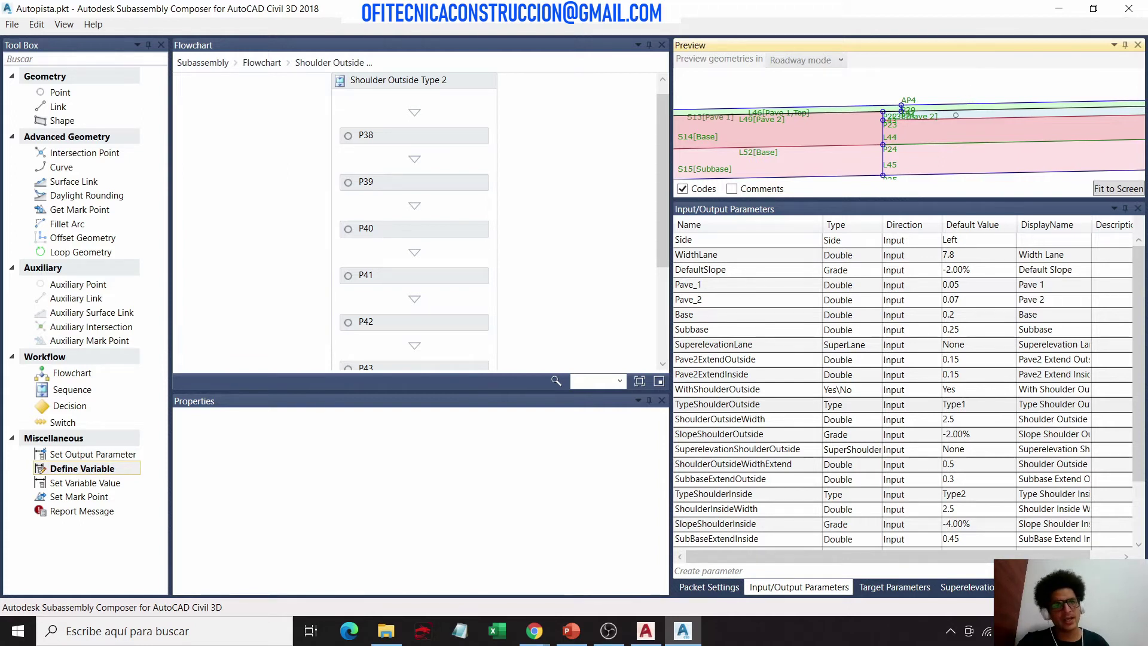
scroll(857, 91, down, 2)
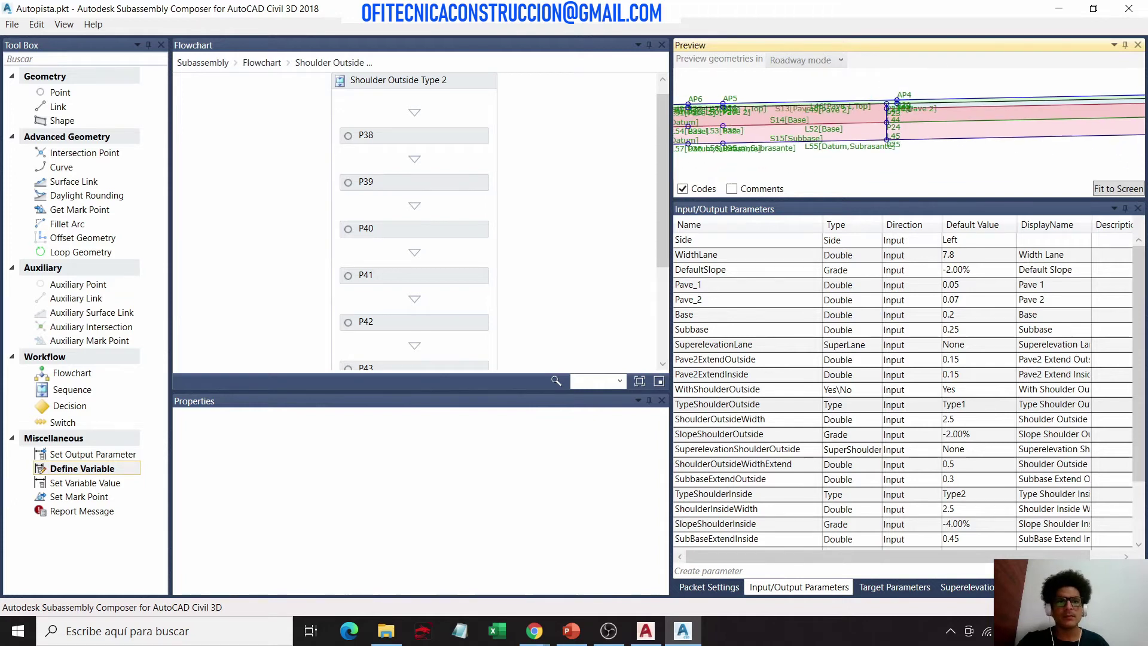
scroll(857, 91, down, 2)
scroll(858, 91, down, 2)
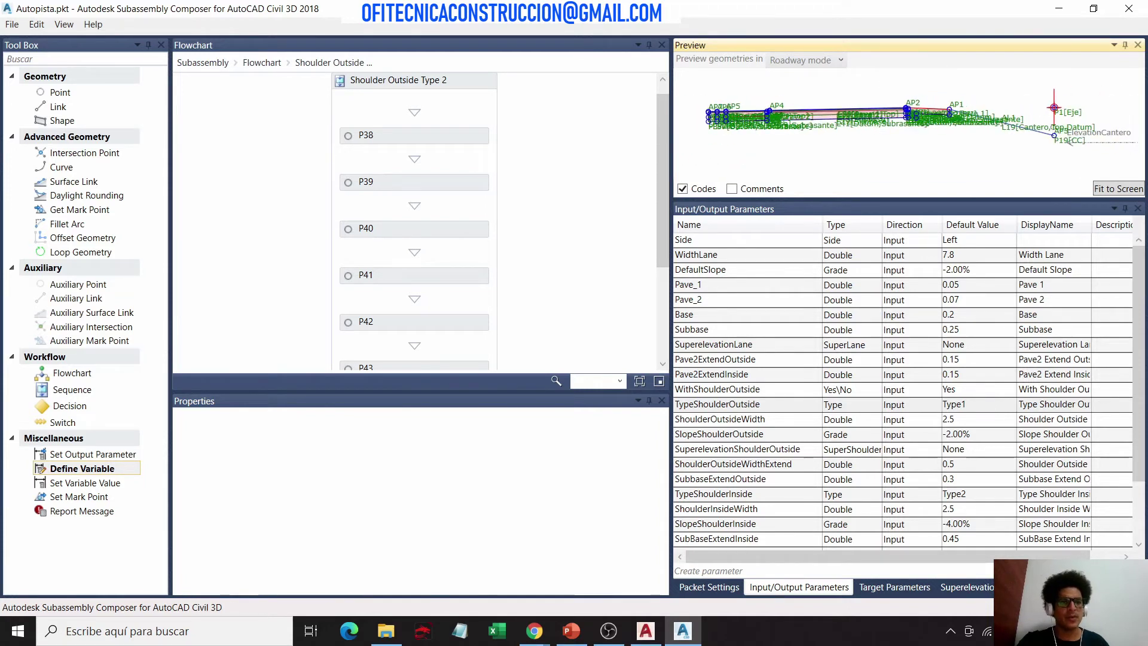
click(966, 240)
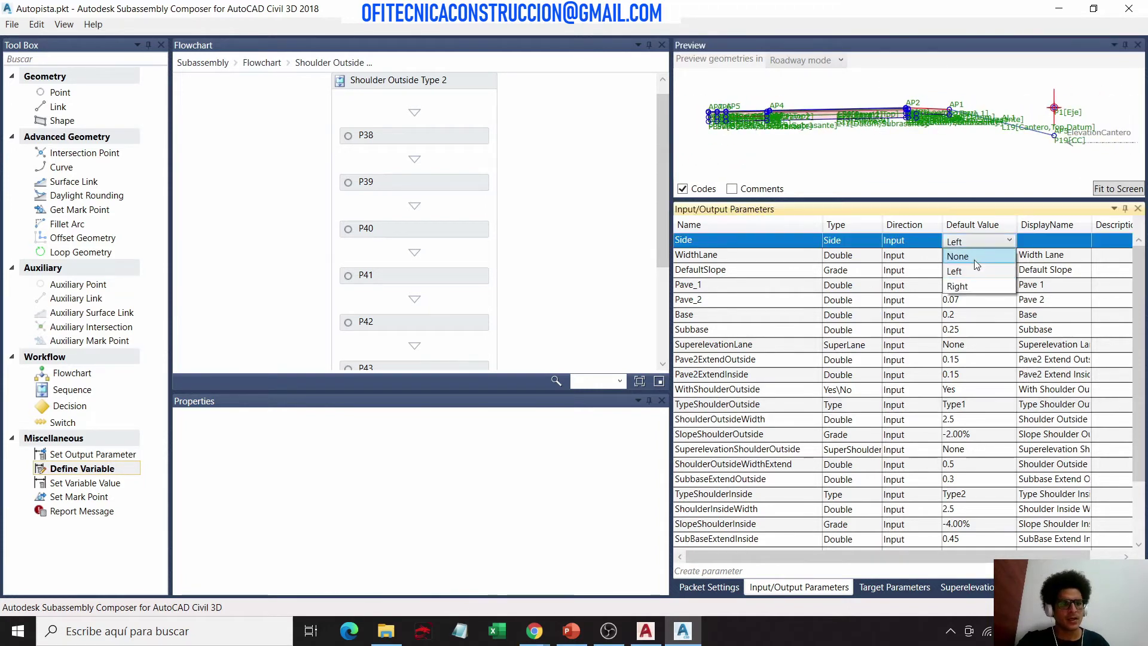
click(969, 286)
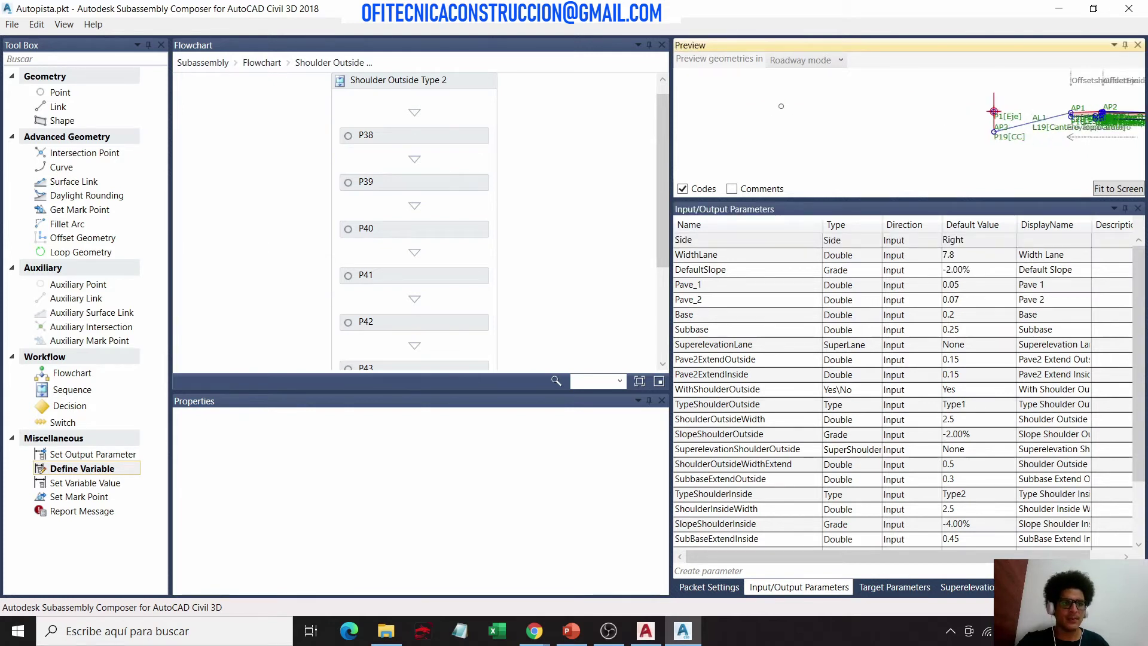
scroll(585, 167, up, 1)
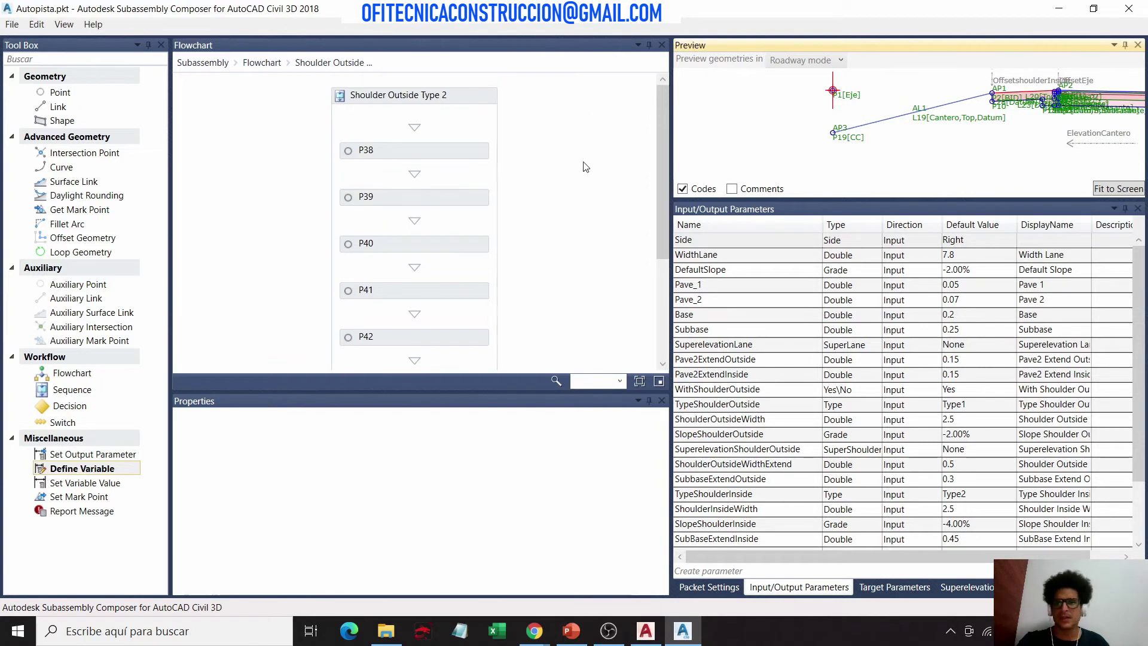
Step: Return to the main flowchart and locate the inside-shoulder branches
click(258, 70)
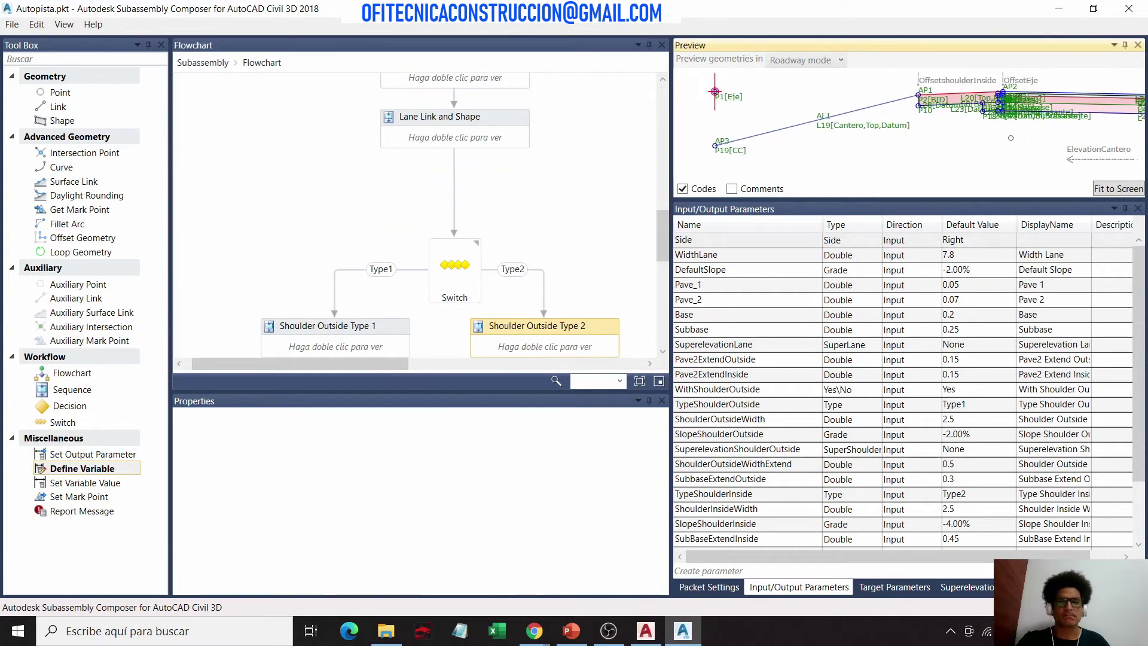
scroll(481, 225, down, 5)
scroll(511, 154, up, 10)
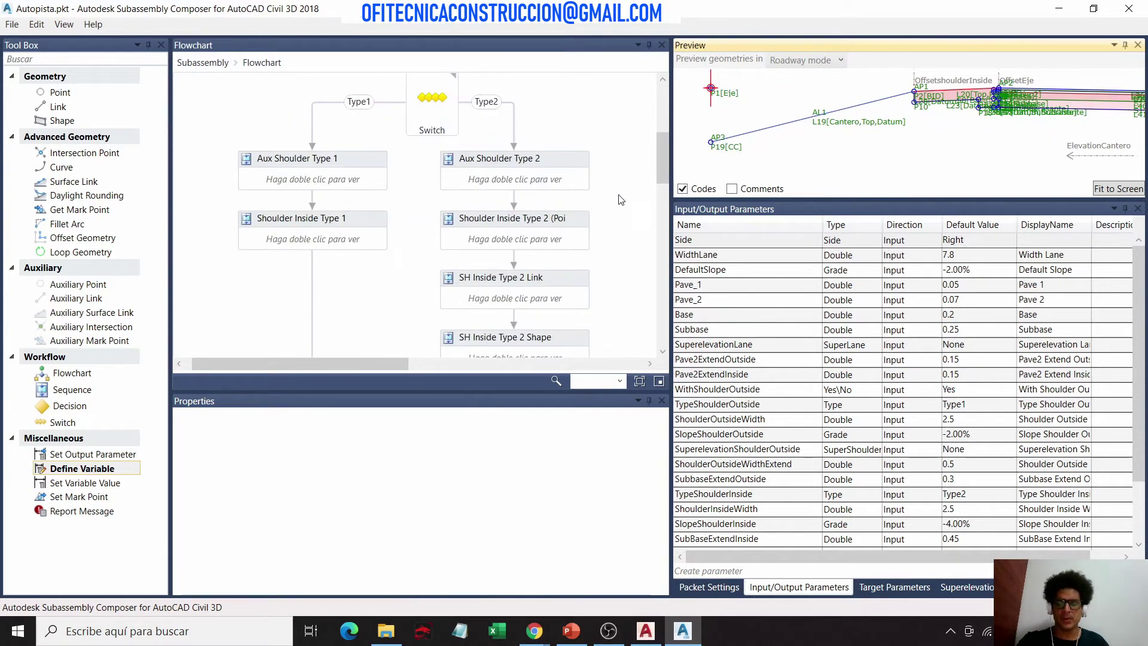
scroll(583, 137, up, 2)
scroll(583, 137, up, 2)
scroll(908, 120, up, 3)
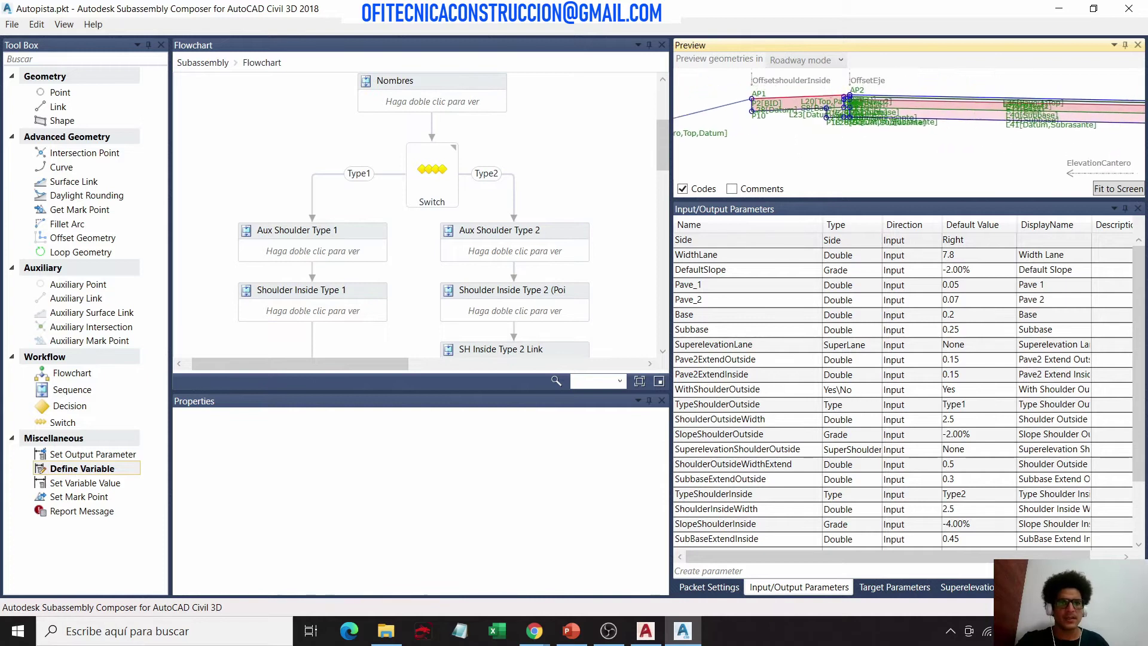
scroll(897, 120, up, 1)
scroll(897, 119, up, 2)
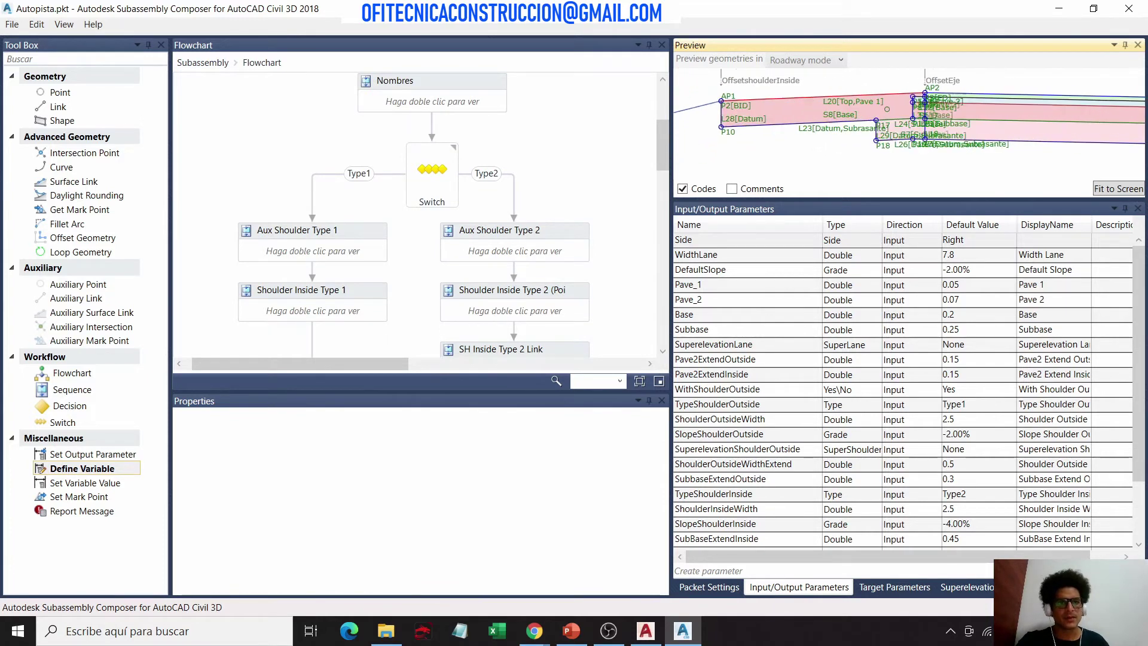
scroll(897, 120, up, 1)
scroll(519, 304, down, 3)
Step: Delete the connectors from SH Inside Type 2 Shape and Shoulder Inside Type 1 to the Aux Point node
click(515, 308)
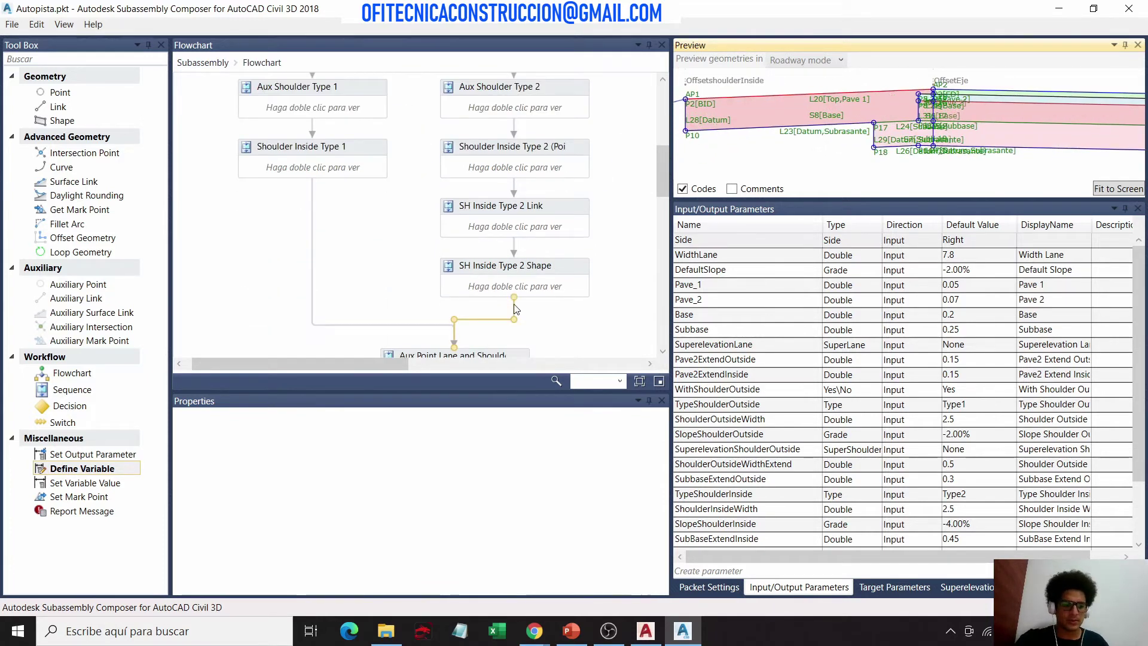
key(Delete)
click(442, 325)
key(Delete)
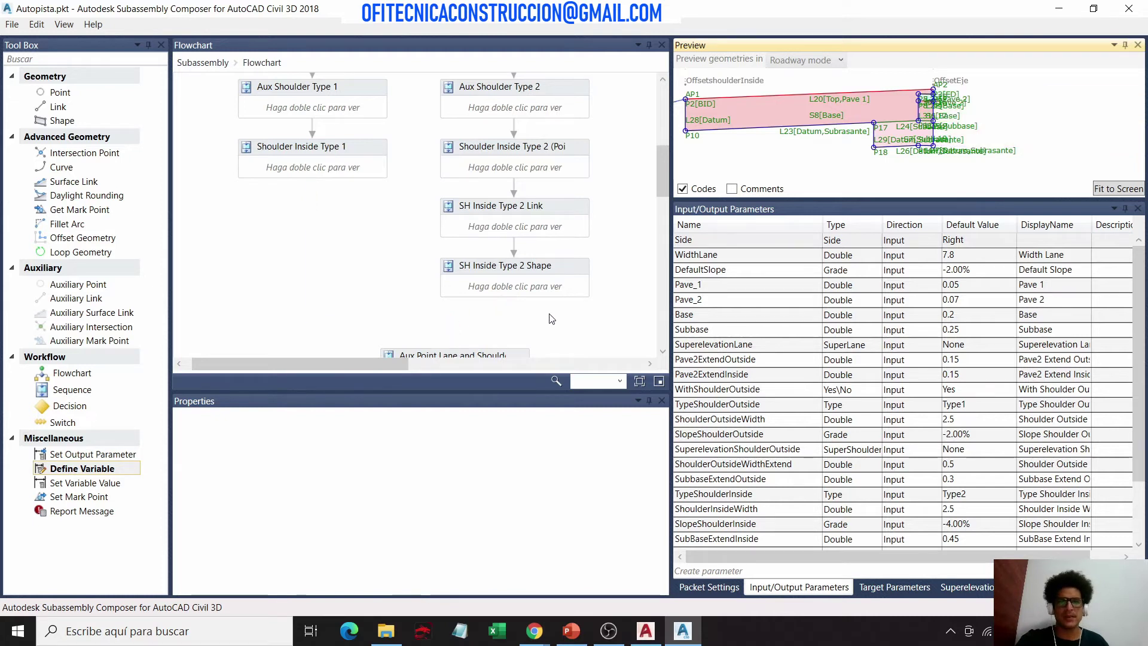
click(964, 83)
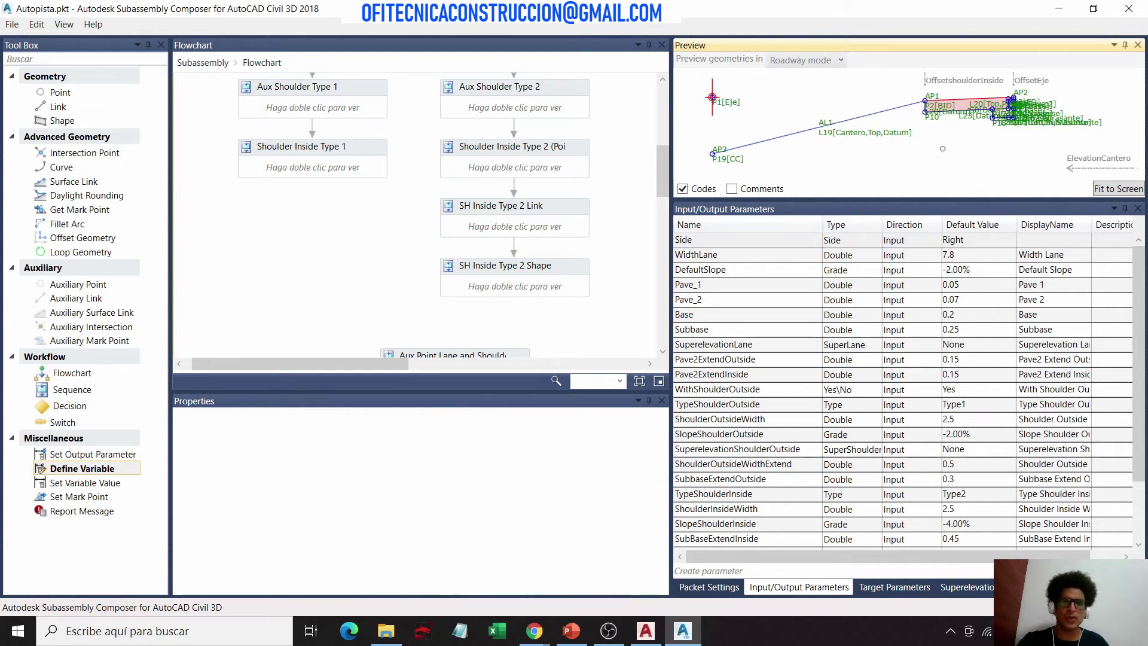
scroll(1021, 90, up, 2)
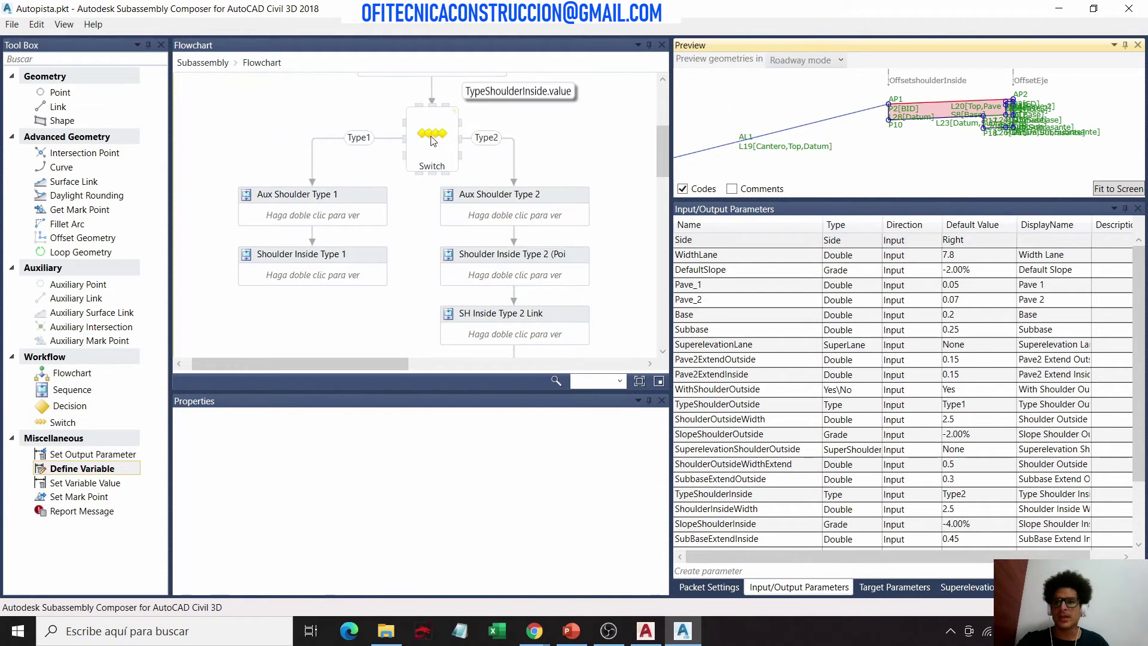
scroll(418, 215, up, 3)
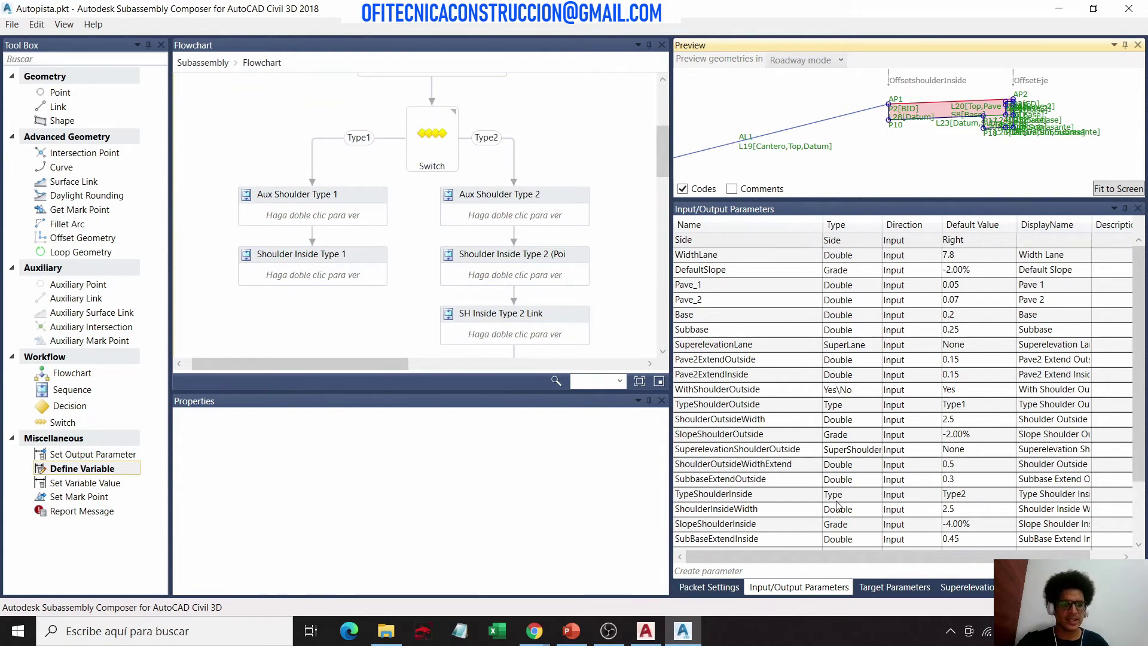
Step: Set the TypeShoulderInside default value to Type1 and zoom into the preview
click(976, 494)
click(956, 508)
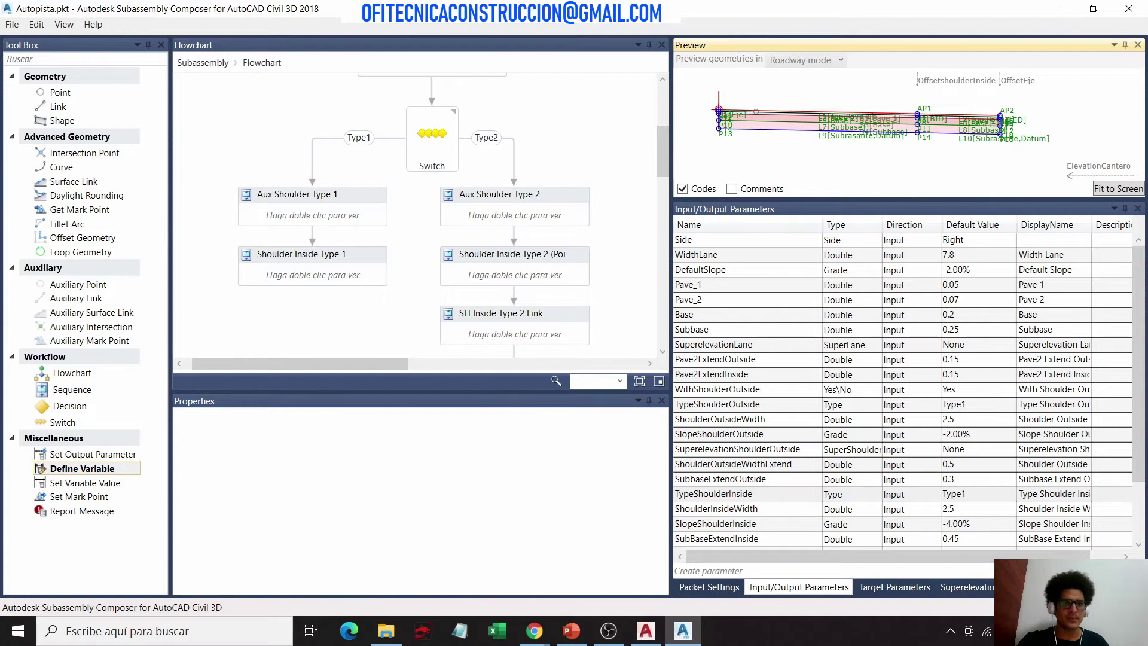
scroll(908, 114, up, 3)
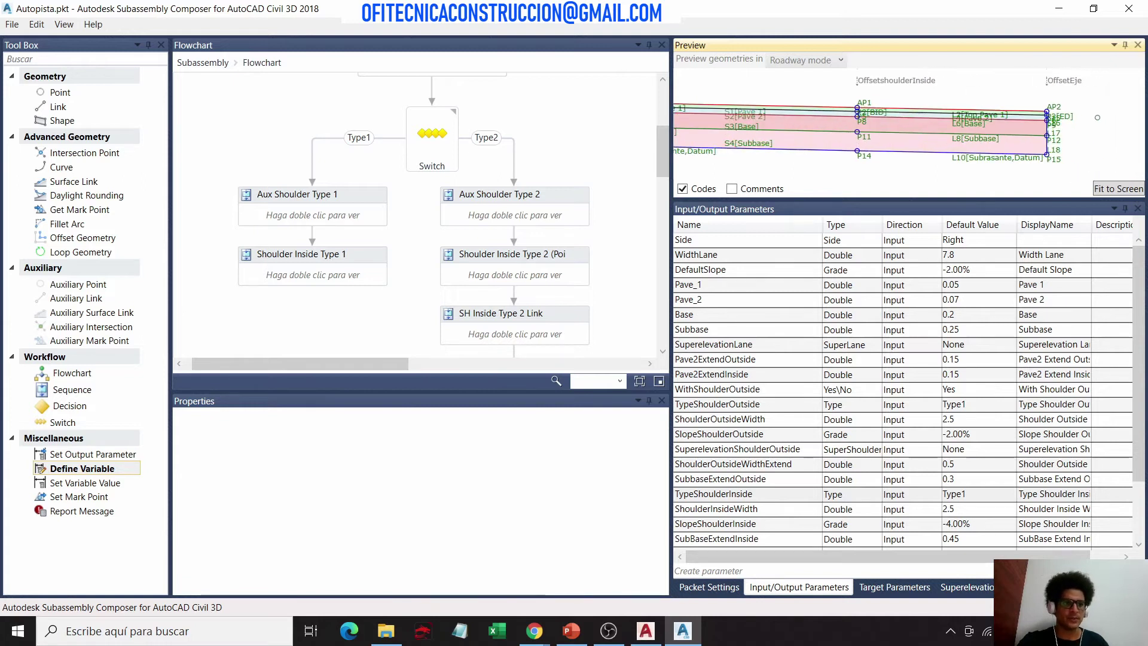
scroll(1070, 119, up, 3)
scroll(1070, 117, up, 2)
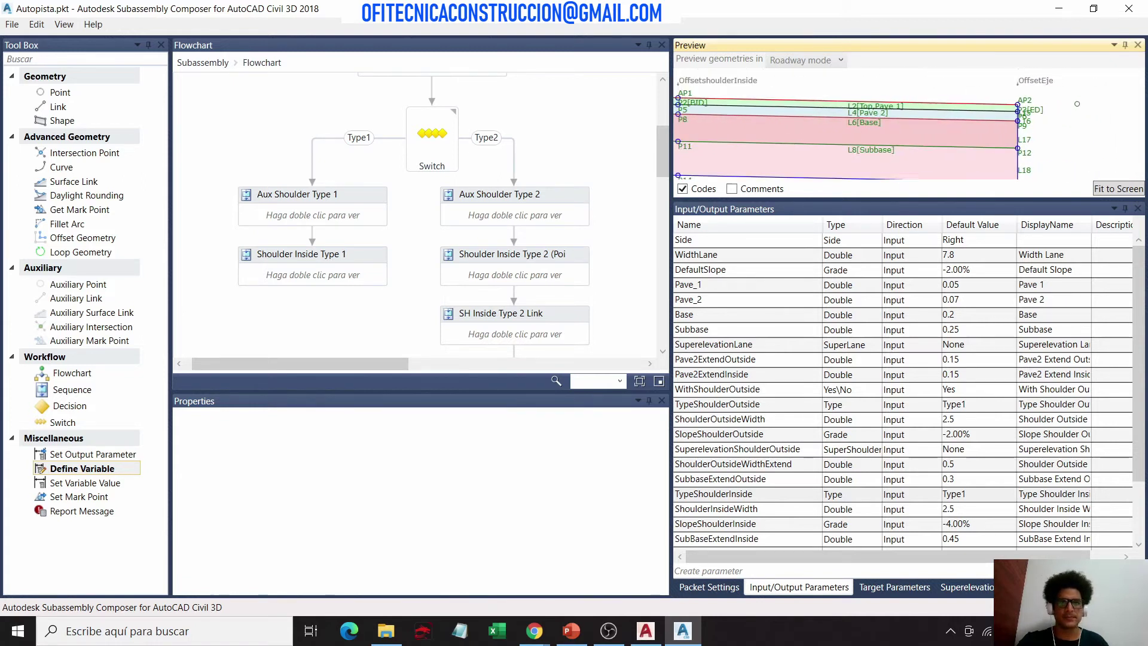
scroll(432, 239, up, 5)
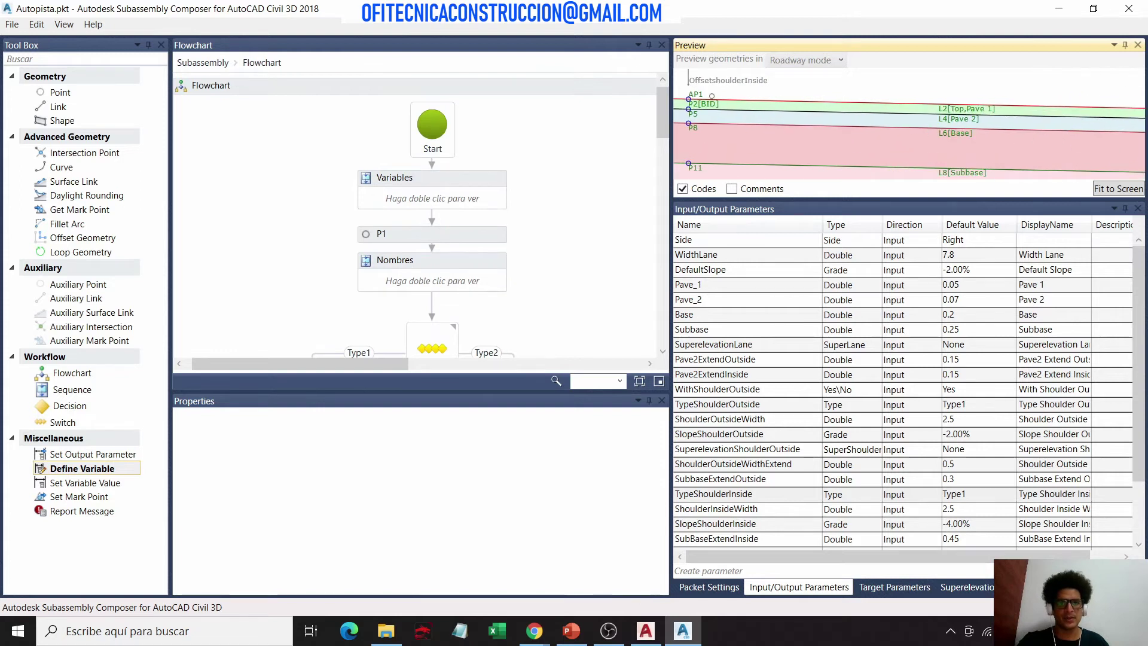
Step: Zoom the preview to inspect the Type 1 inside shoulder's pavement, base and subbase layers
scroll(794, 125, down, 2)
scroll(407, 187, down, 1)
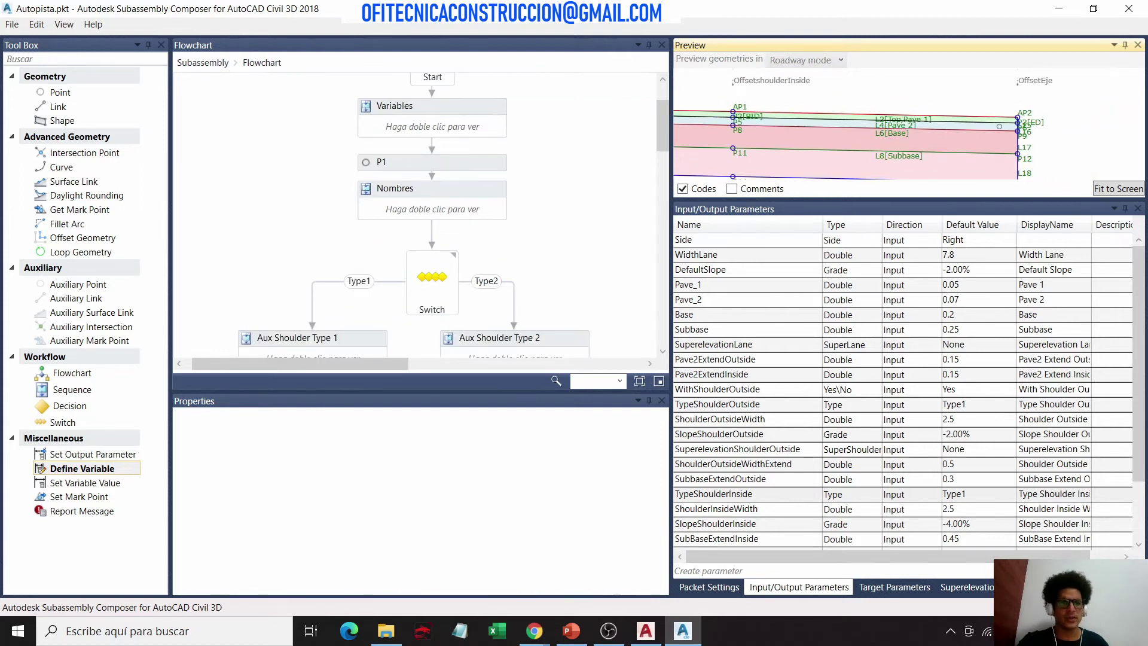
scroll(1063, 99, down, 2)
scroll(1063, 99, down, 2)
scroll(1063, 99, up, 2)
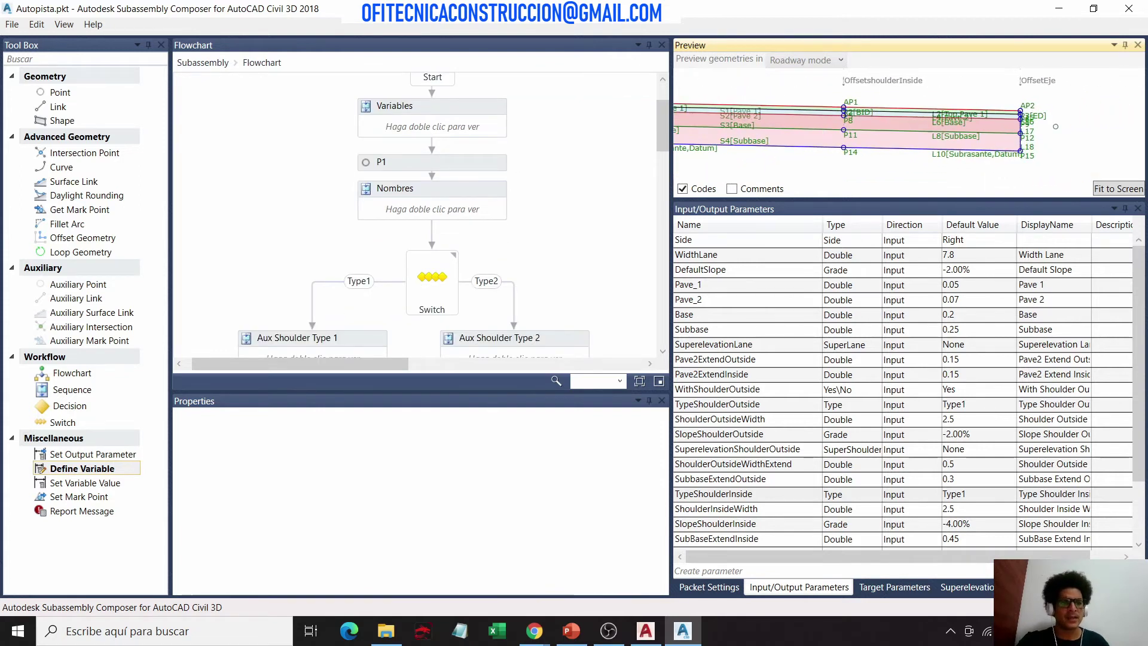
scroll(1016, 114, up, 2)
scroll(957, 131, up, 2)
scroll(912, 149, up, 1)
scroll(518, 206, down, 2)
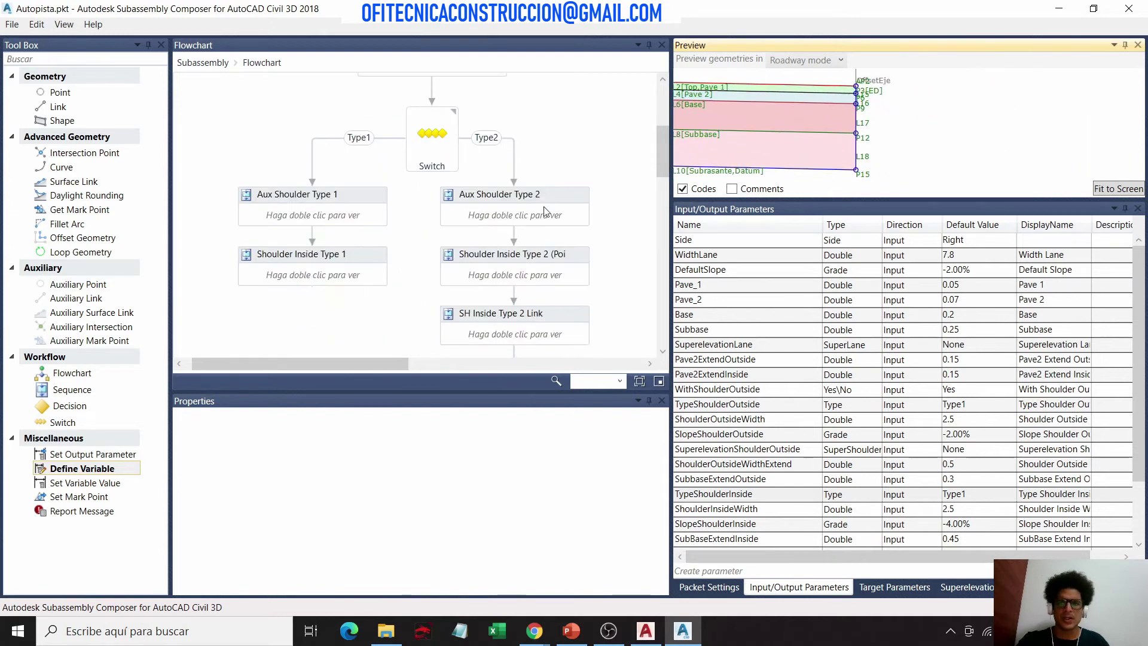
double_click(376, 204)
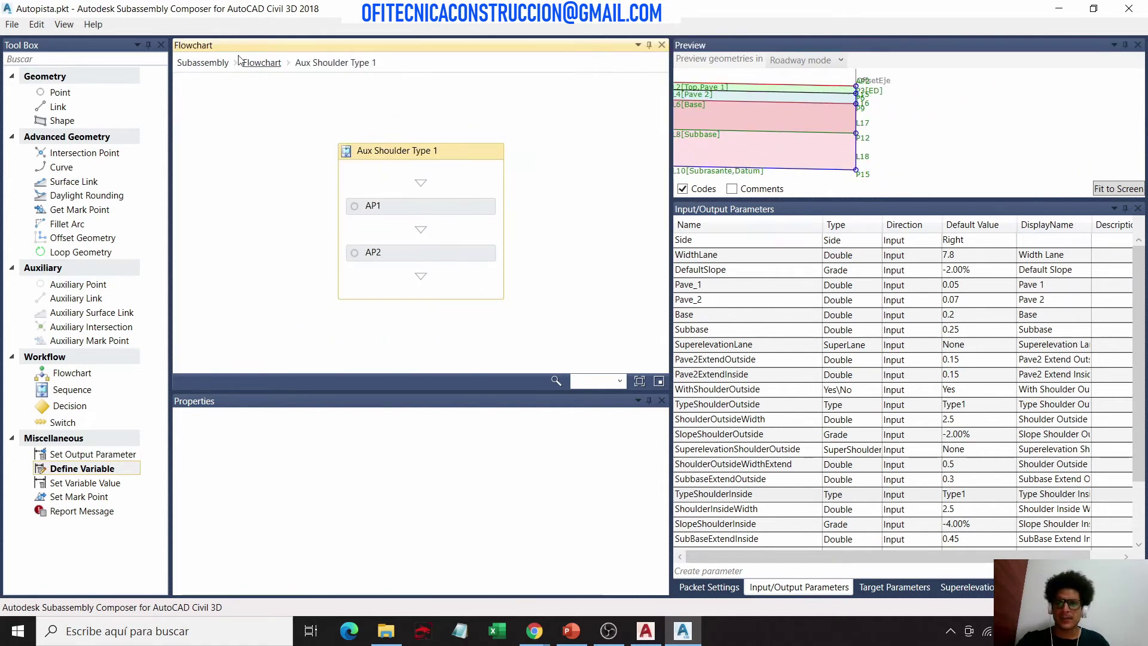
click(259, 65)
double_click(368, 238)
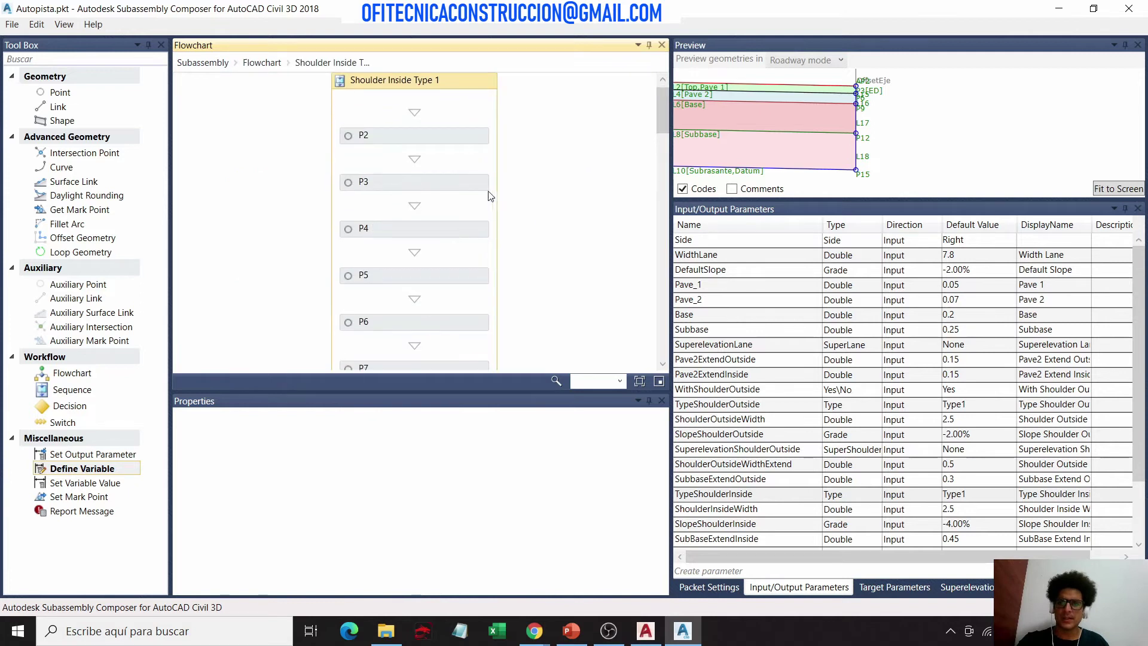
click(461, 138)
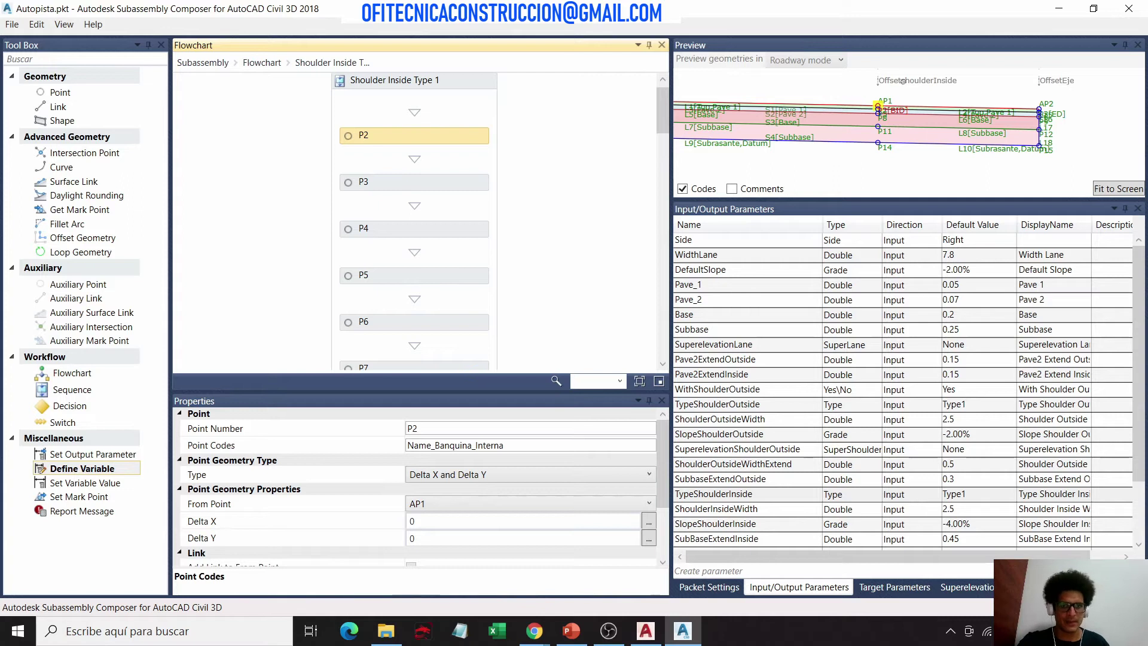
scroll(477, 172, down, 5)
scroll(461, 210, down, 5)
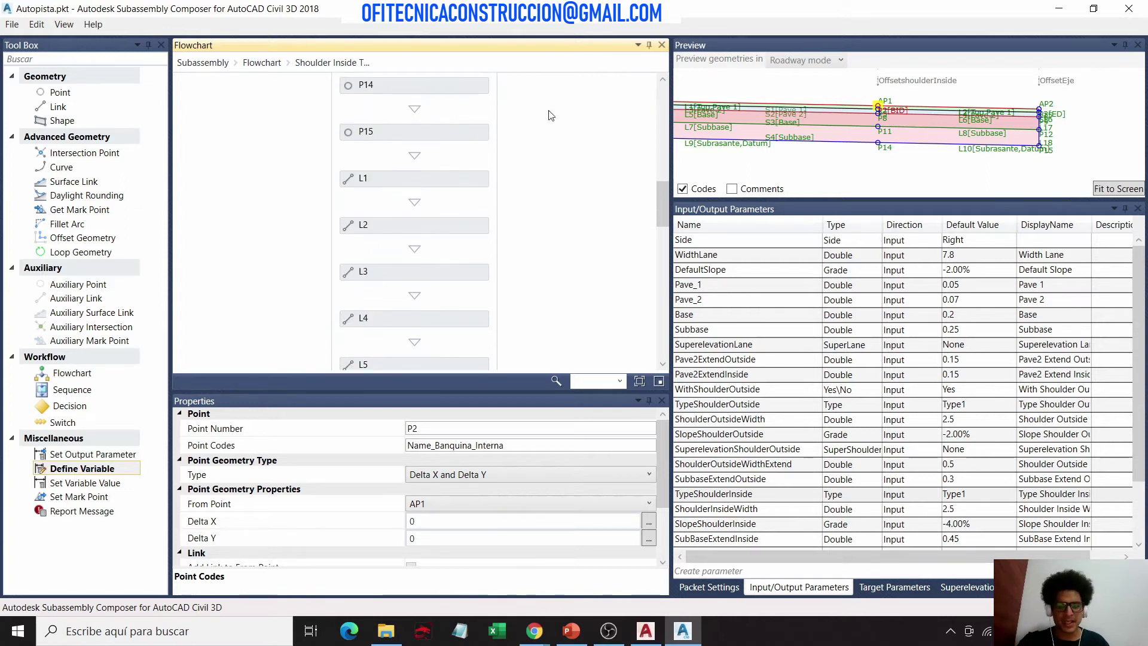
scroll(426, 179, down, 4)
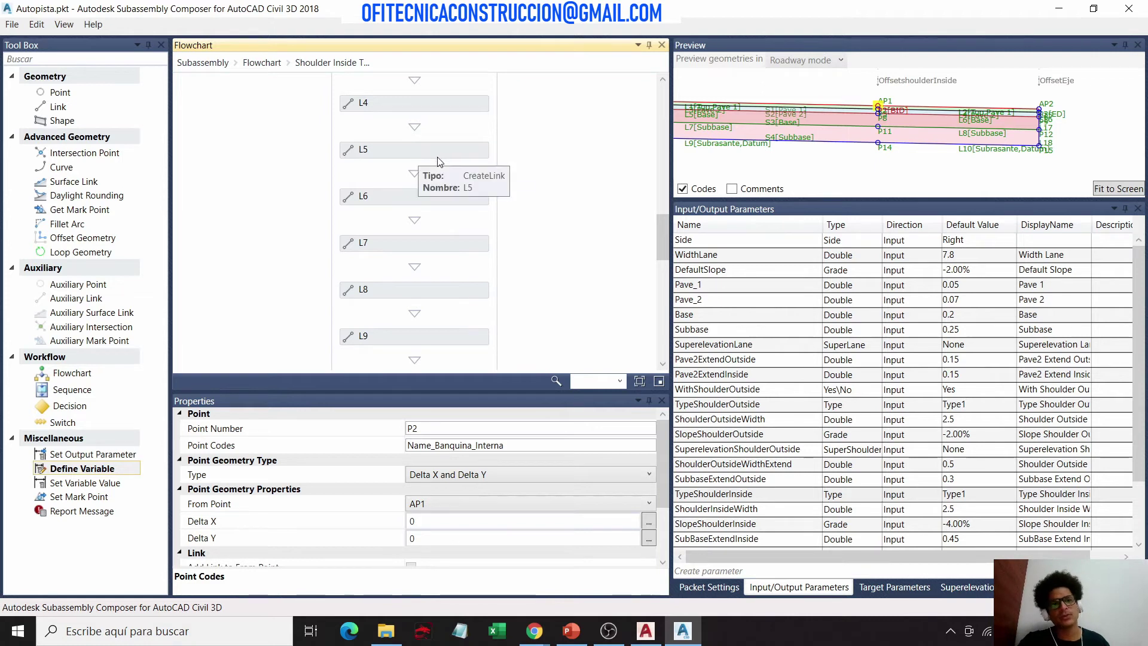
click(260, 65)
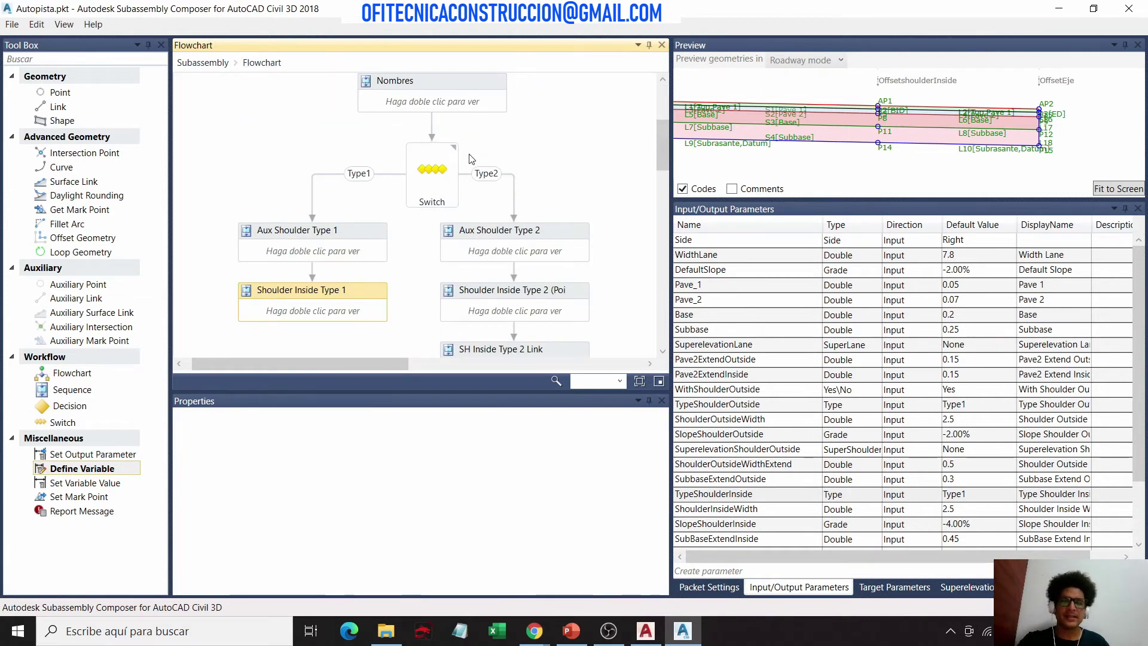
mouse_move(432, 175)
scroll(417, 191, down, 2)
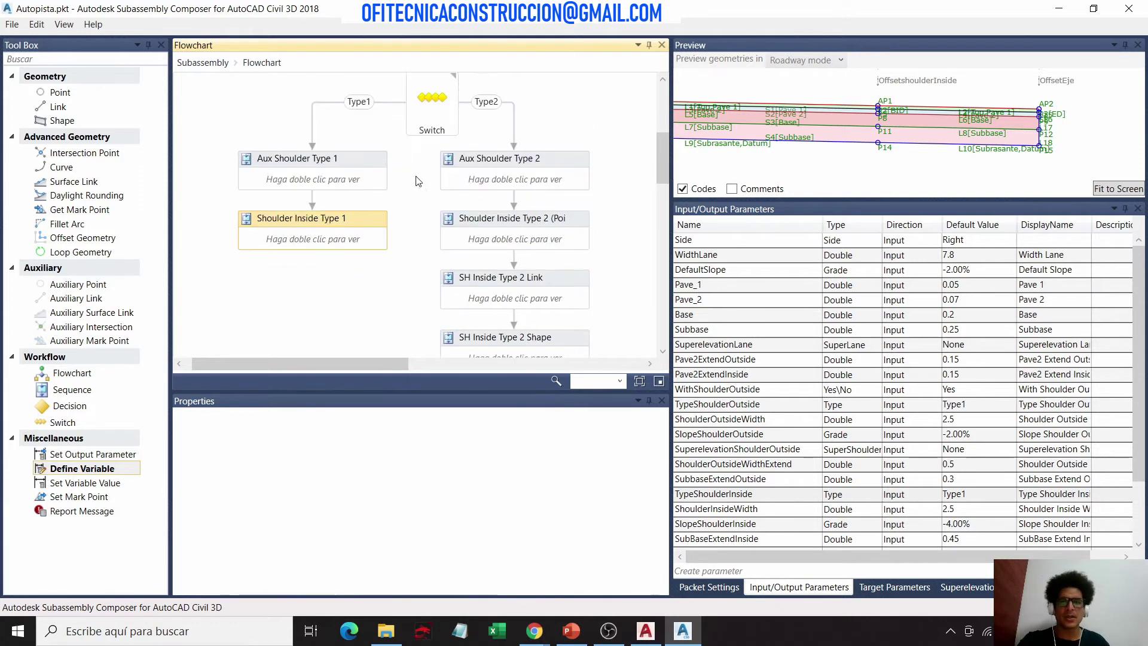
scroll(418, 161, up, 1)
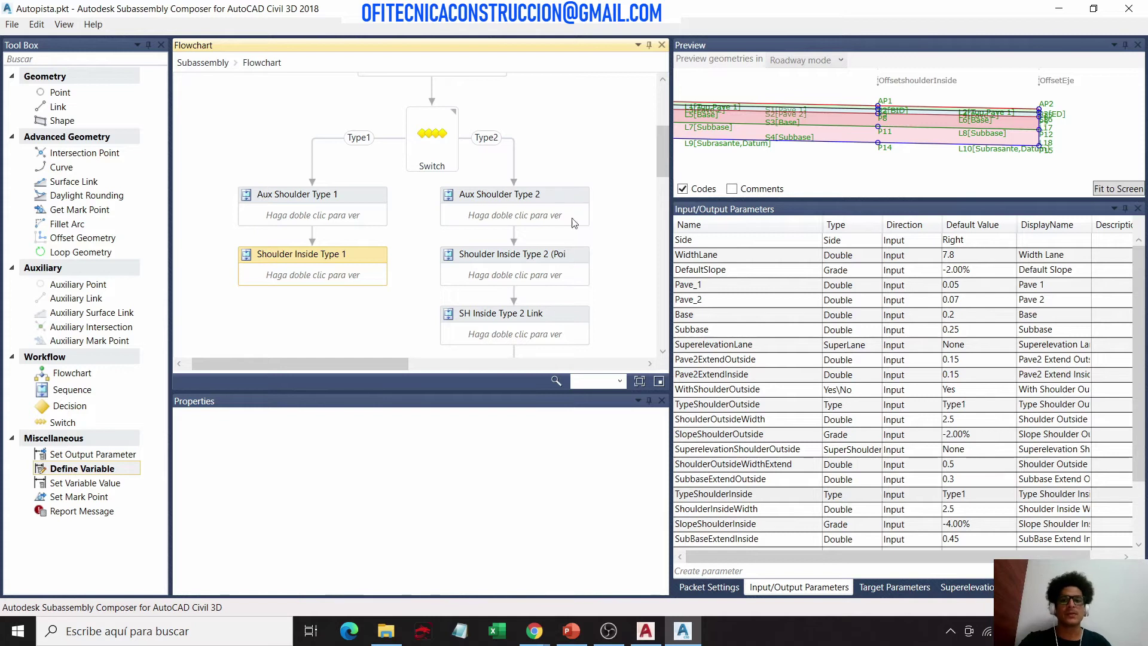
Step: Open the Shoulder Inside Type 2 sequence and select point P3 to view its properties
double_click(538, 255)
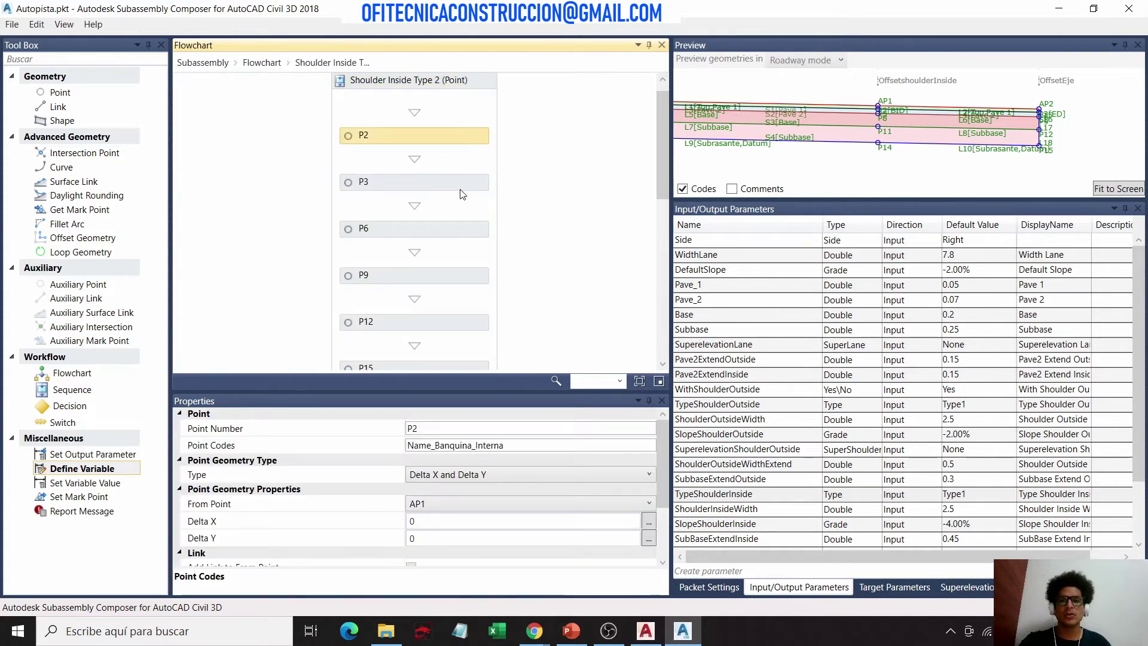
click(461, 184)
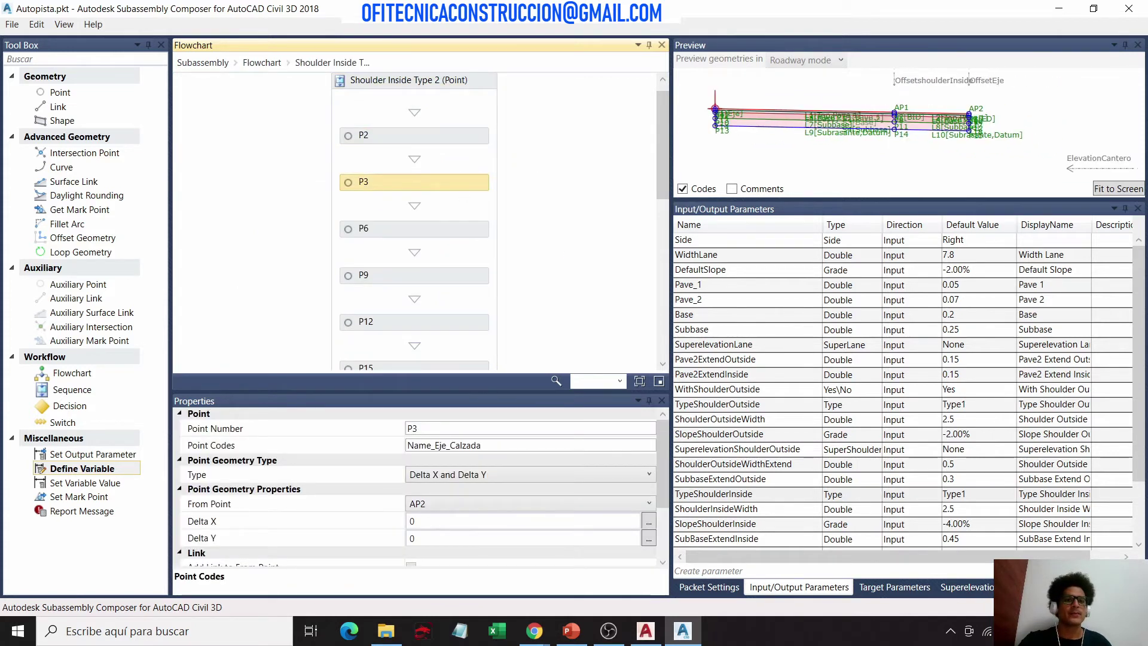
scroll(1013, 109, up, 1)
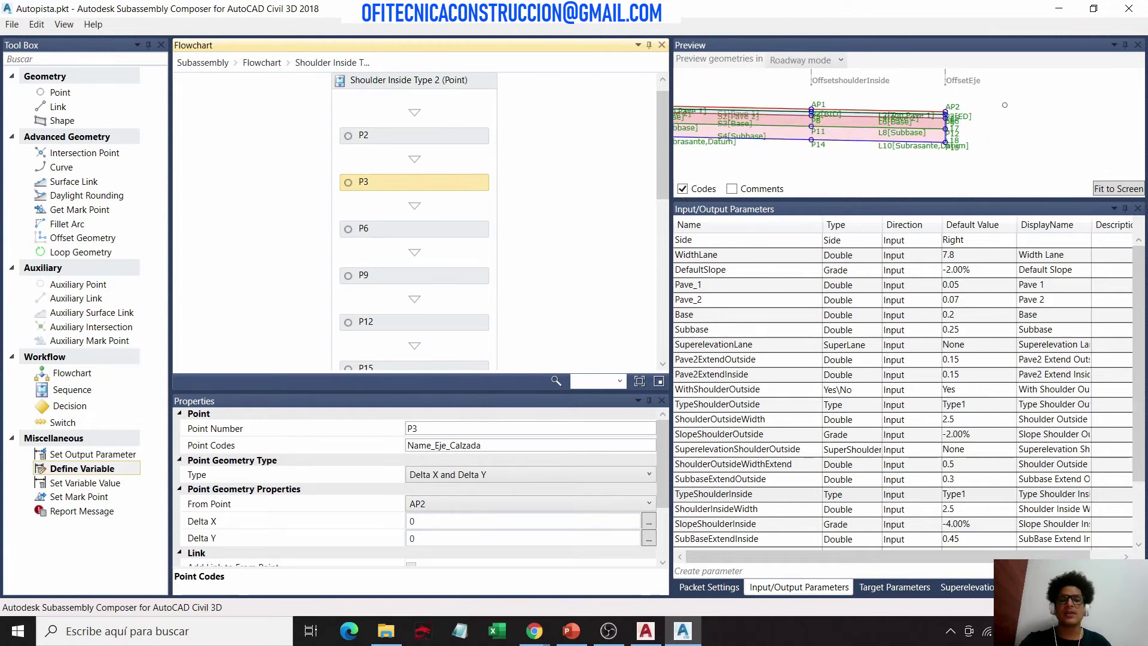
scroll(1004, 107, up, 1)
scroll(981, 122, up, 2)
Step: Pan and zoom the preview to inspect the AP2, P6 and P9 points
drag(967, 133, 891, 130)
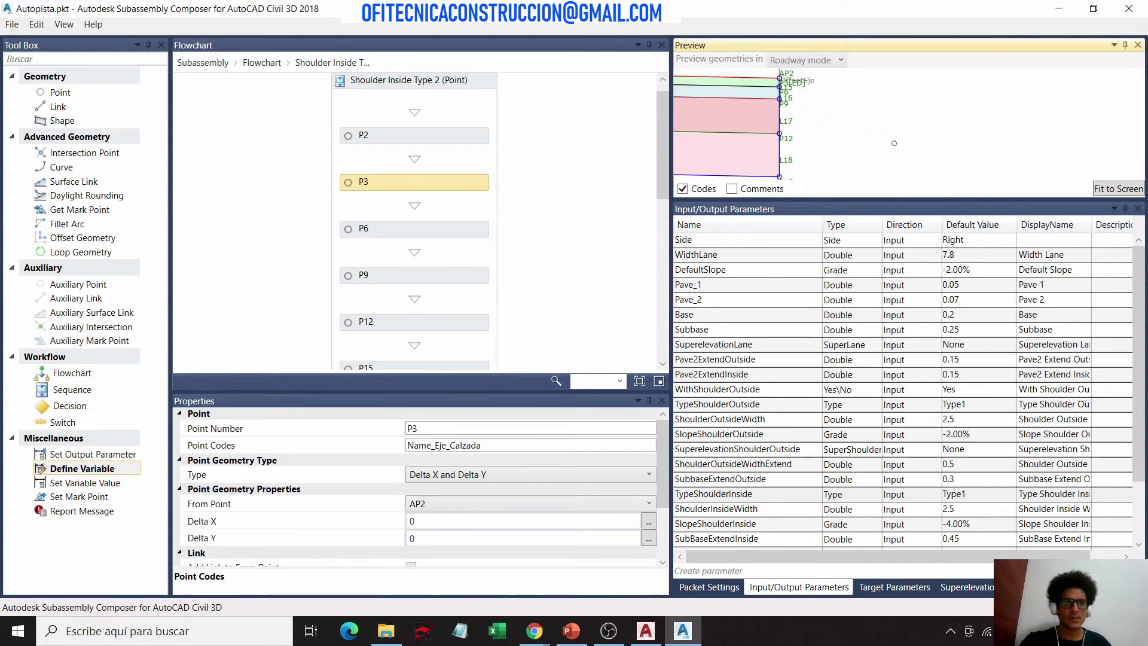
scroll(892, 130, up, 1)
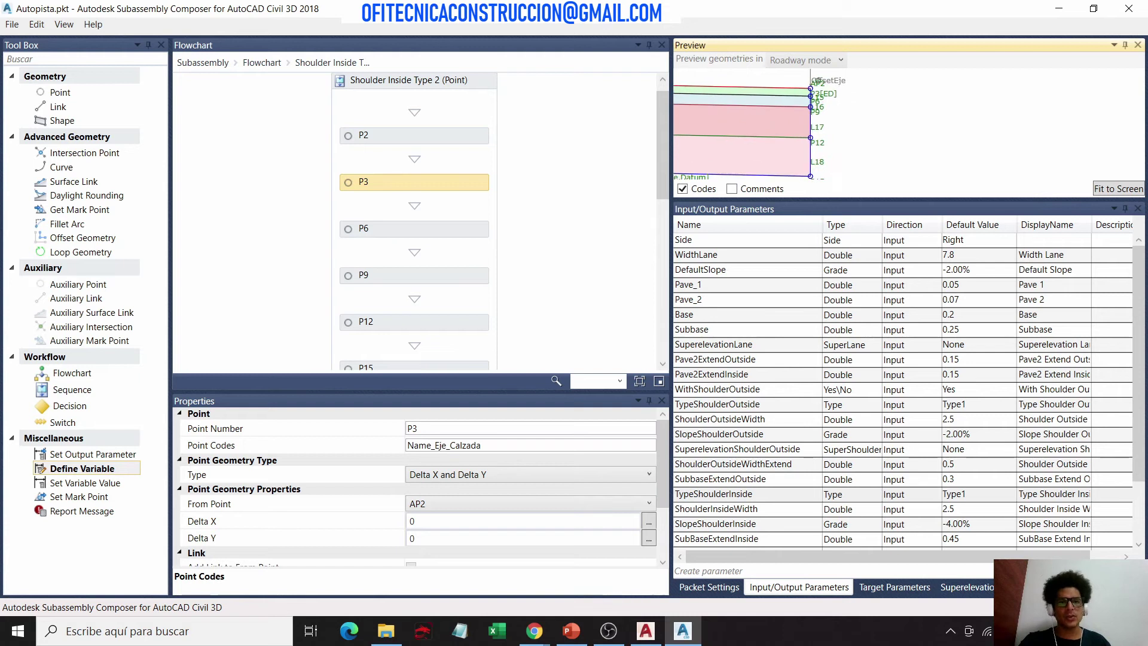
scroll(777, 87, up, 1)
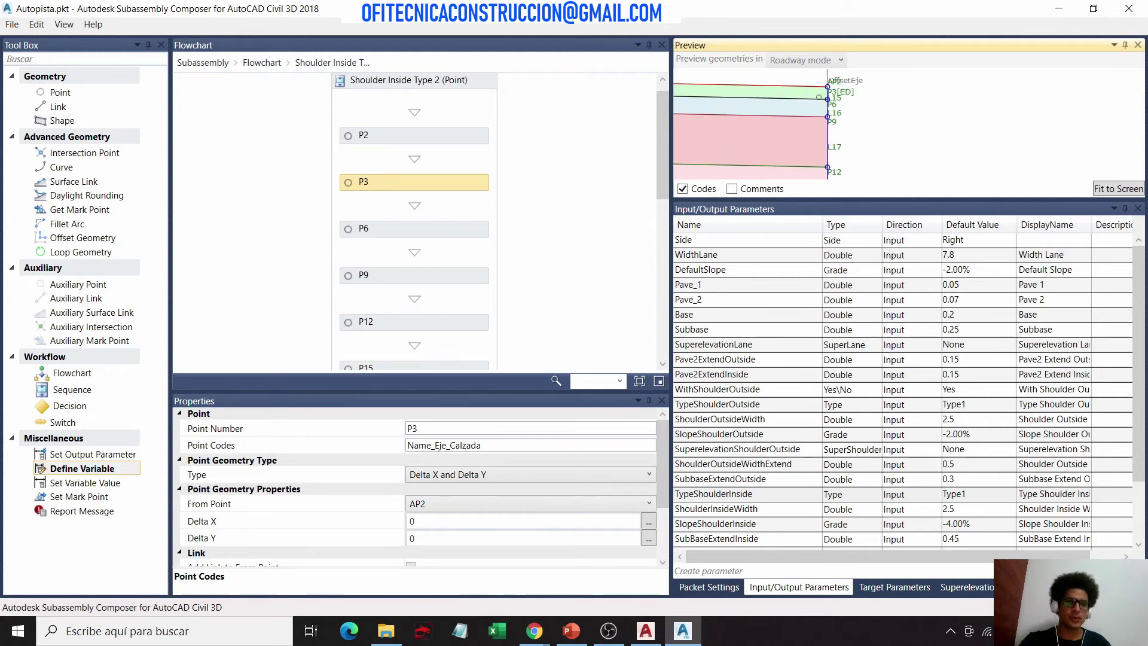
scroll(807, 84, up, 1)
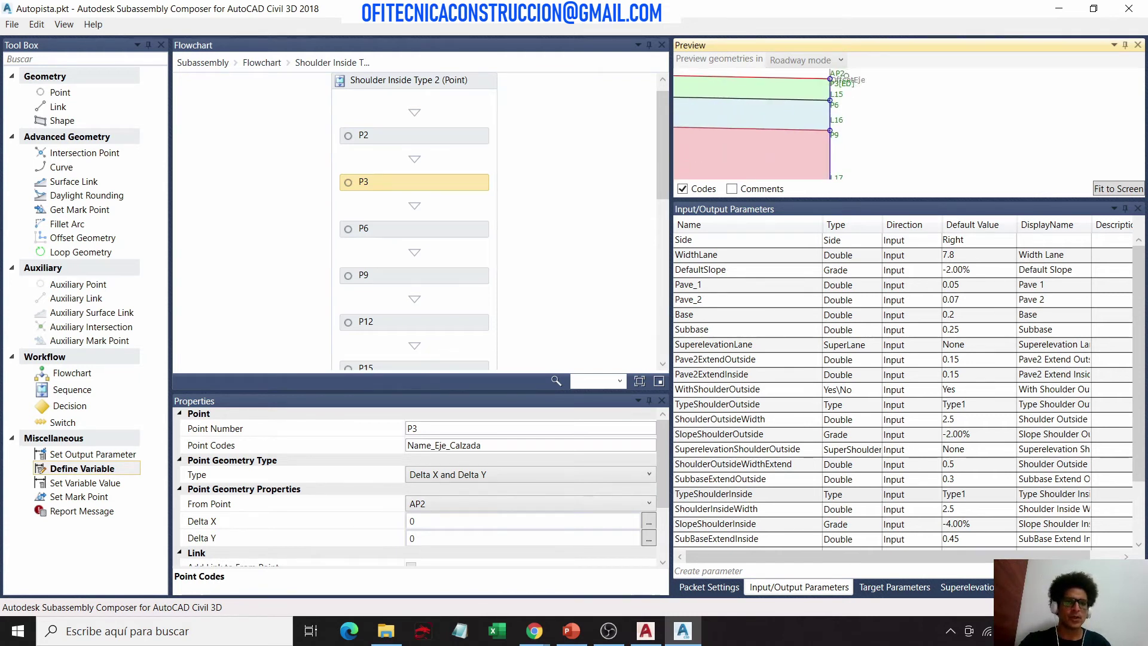
mouse_move(846, 75)
mouse_down()
mouse_move(790, 83)
mouse_move(859, 150)
mouse_move(876, 215)
mouse_up()
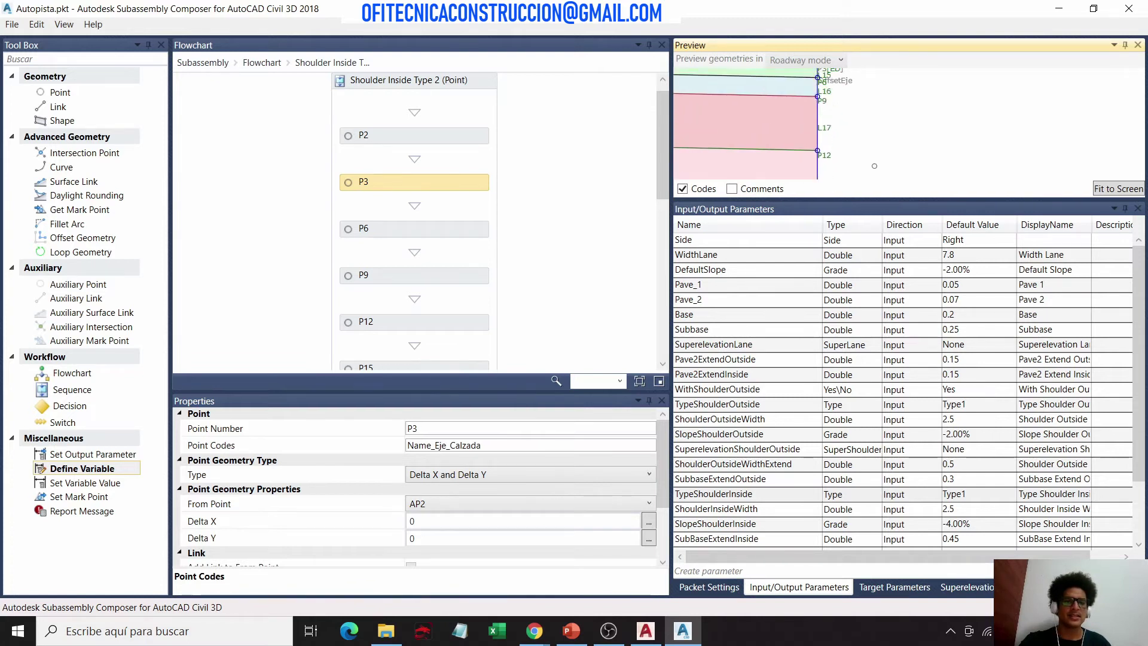
scroll(898, 84, down, 2)
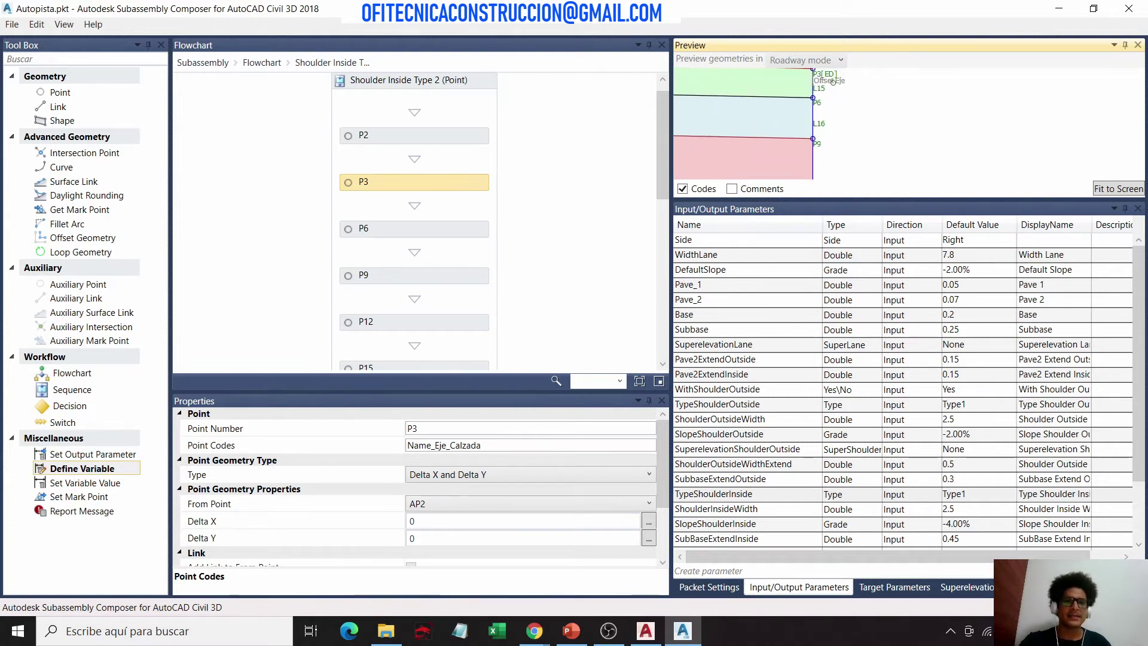
scroll(898, 84, down, 2)
scroll(898, 84, down, 2)
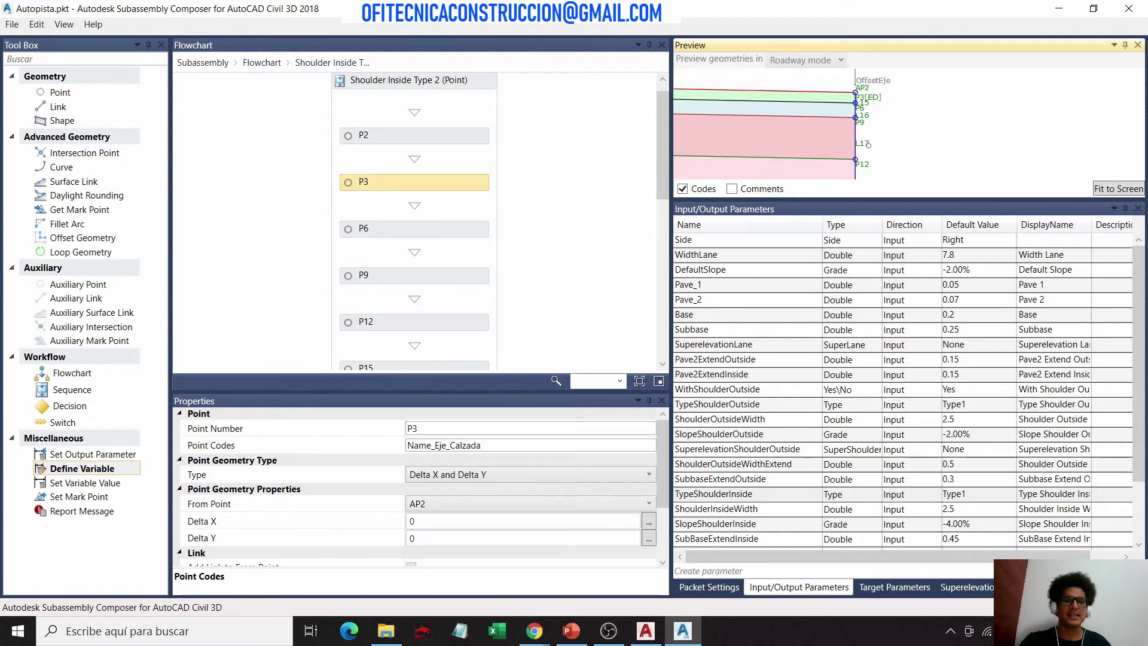
scroll(942, 155, down, 2)
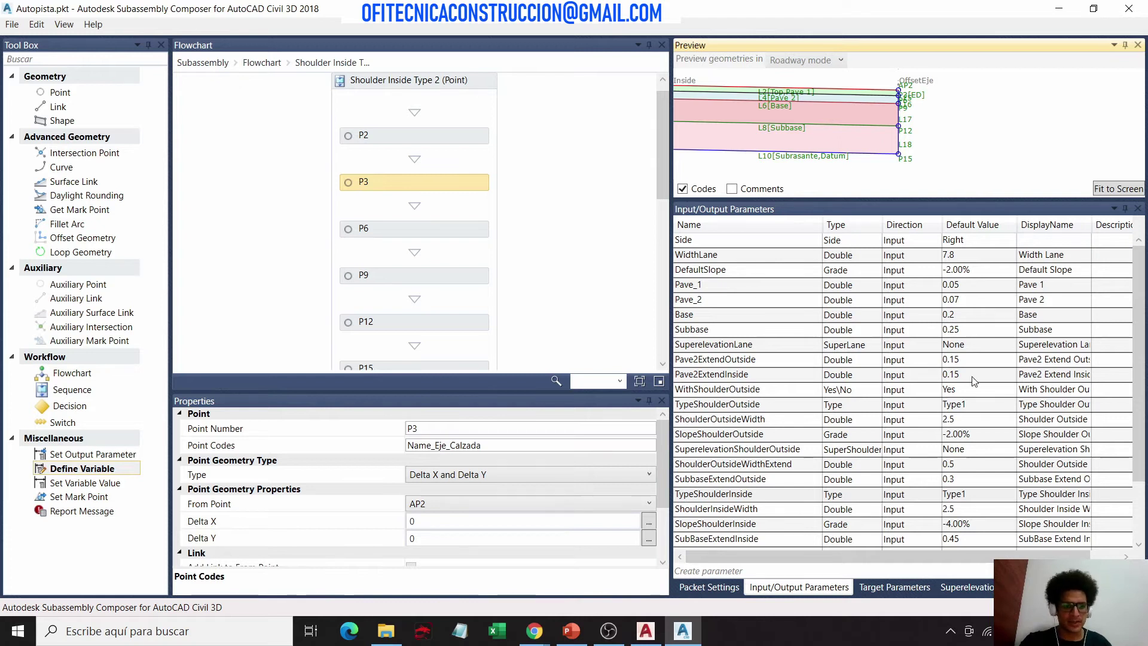
Step: Change the TypeShoulderInside default value to Type2
click(986, 407)
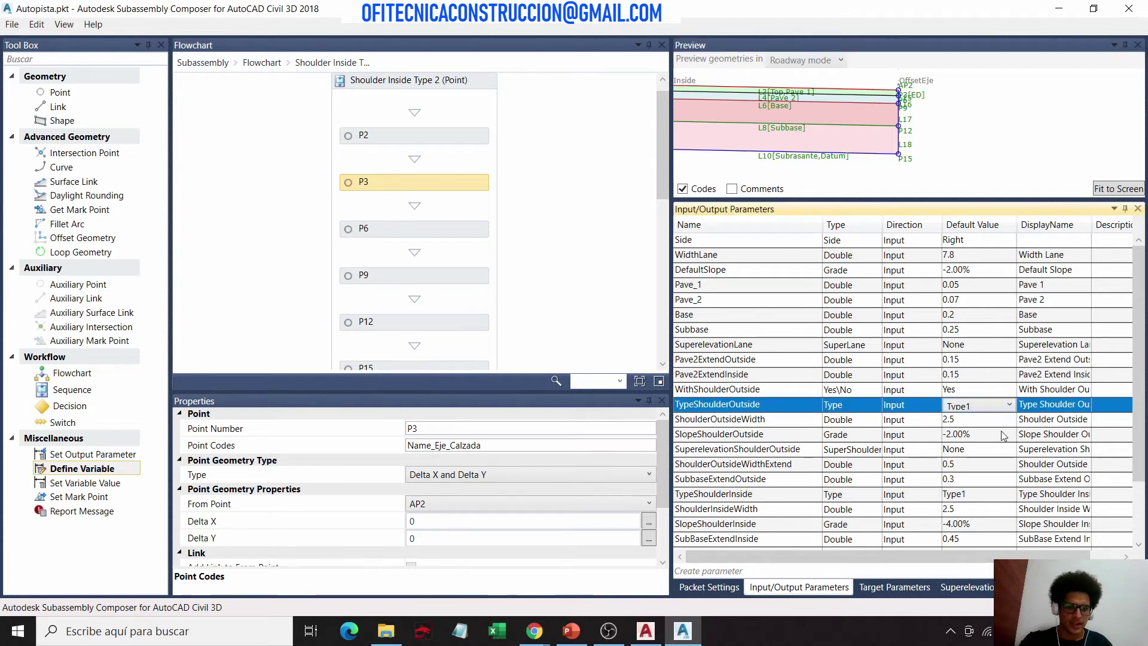
click(969, 494)
click(971, 523)
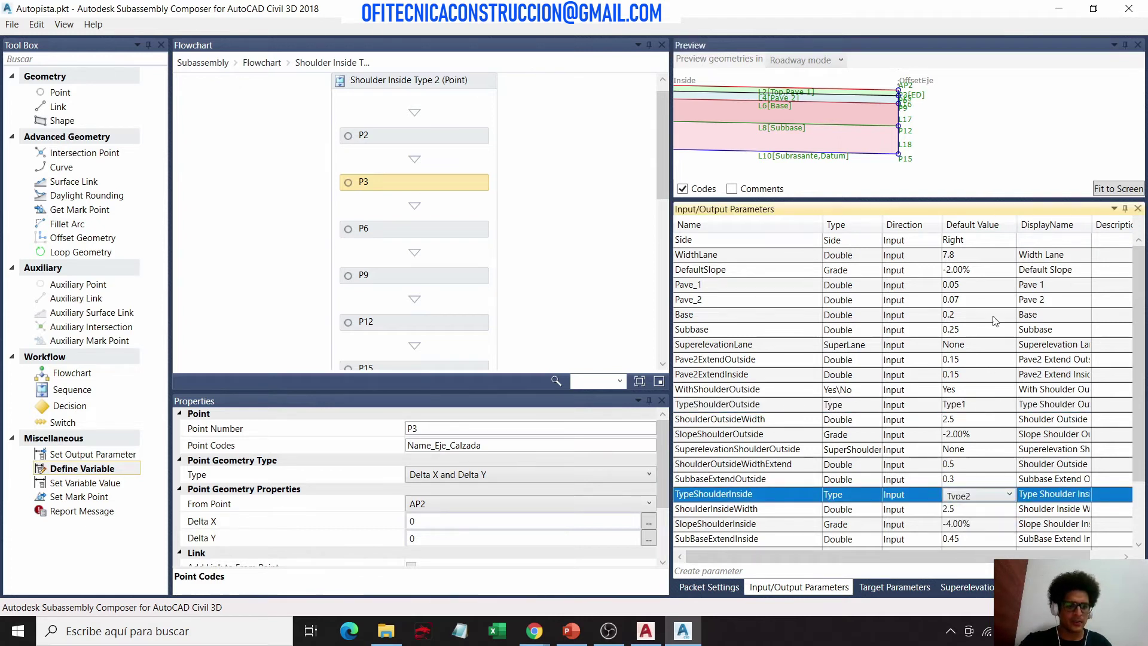
click(985, 175)
click(963, 163)
Step: Inspect P8, P9 and the Base layer of the Type 2 shoulder, then return to the main flowchart
scroll(963, 163, up, 2)
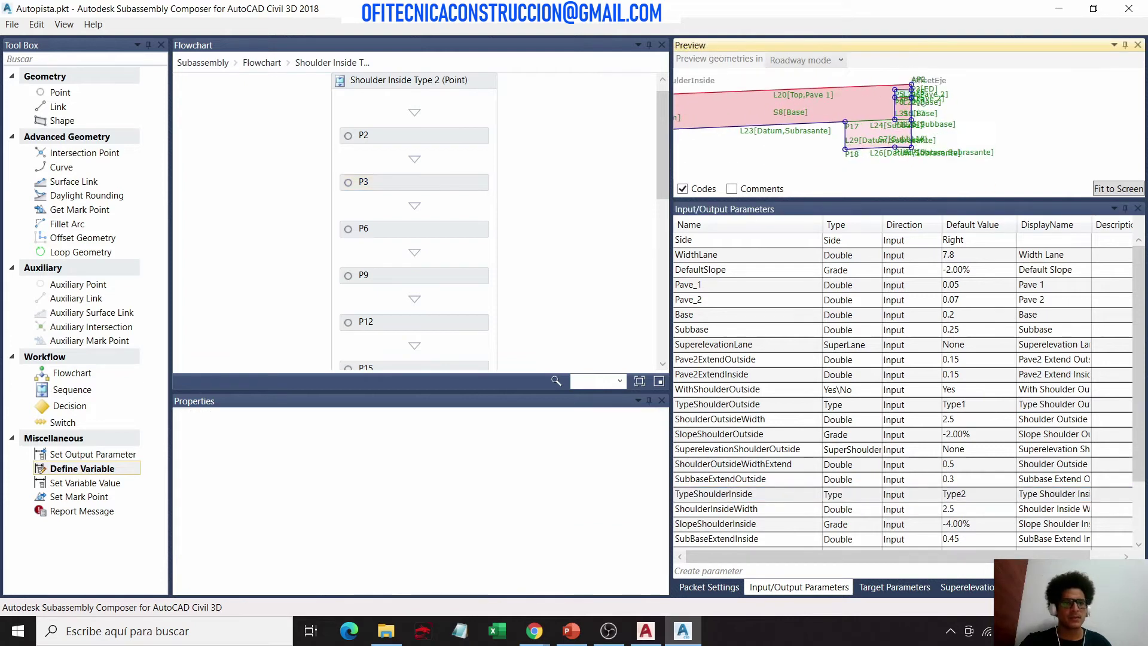
scroll(963, 162, up, 2)
scroll(963, 163, up, 2)
scroll(908, 89, up, 2)
scroll(908, 90, up, 1)
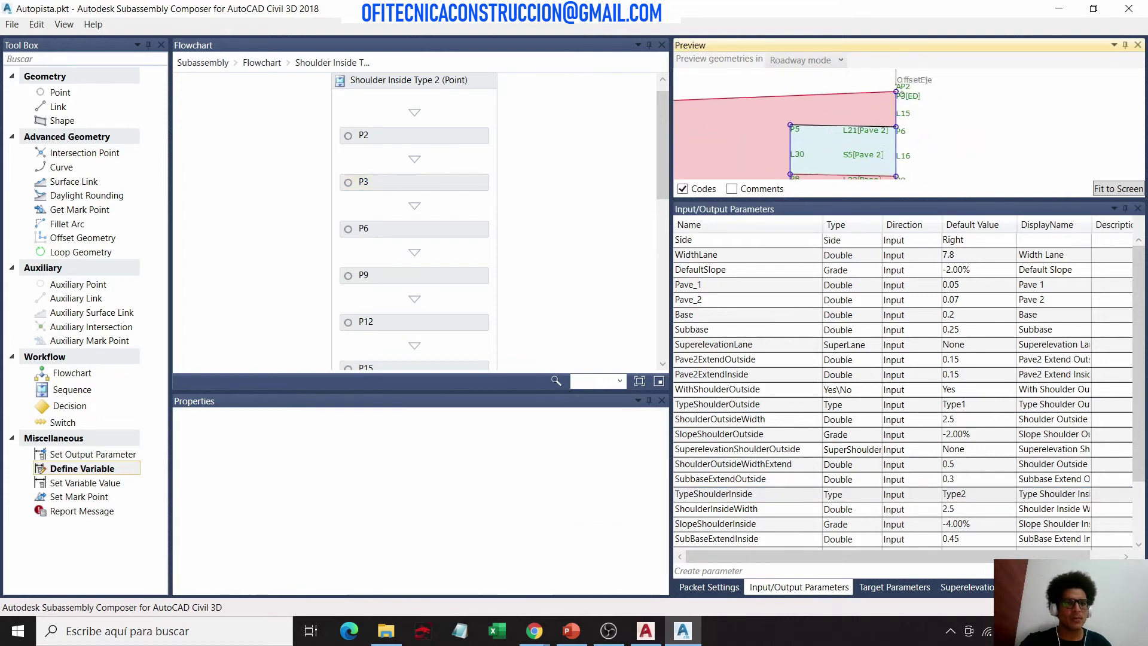
scroll(907, 90, up, 1)
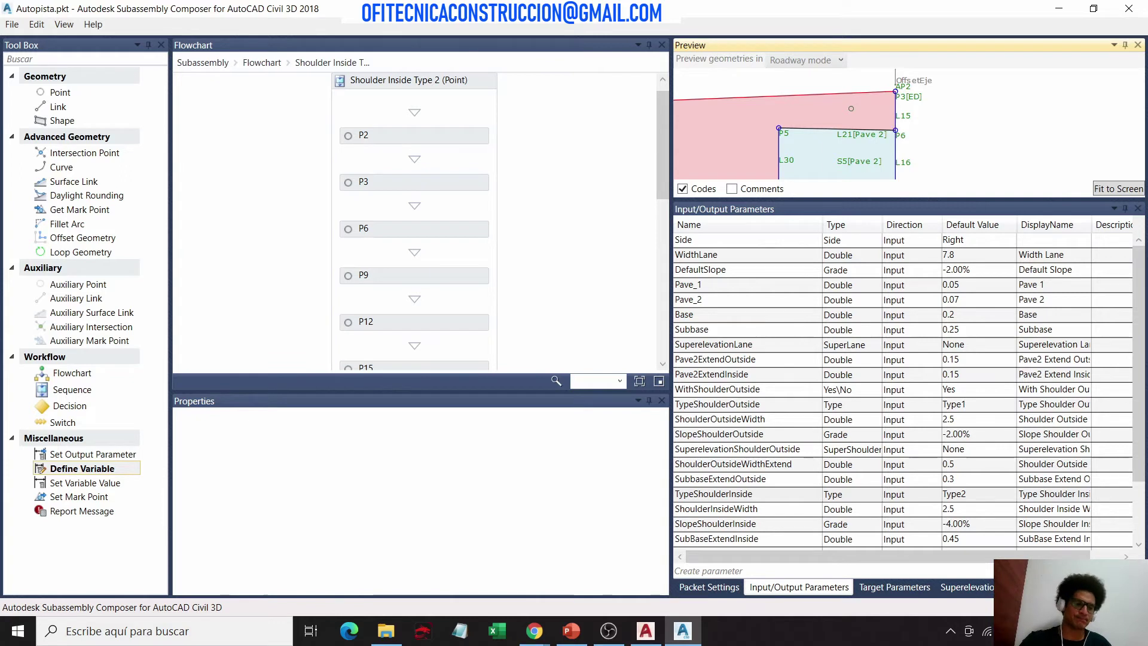
middle_drag(953, 138, 901, 123)
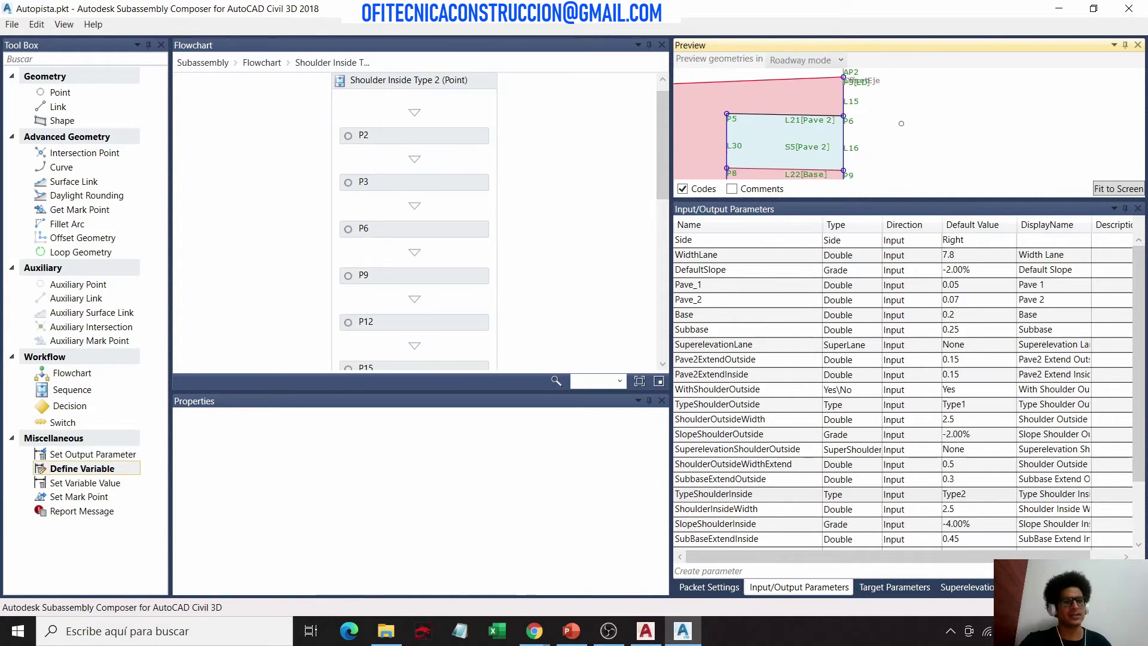
scroll(873, 115, down, 1)
scroll(874, 115, down, 1)
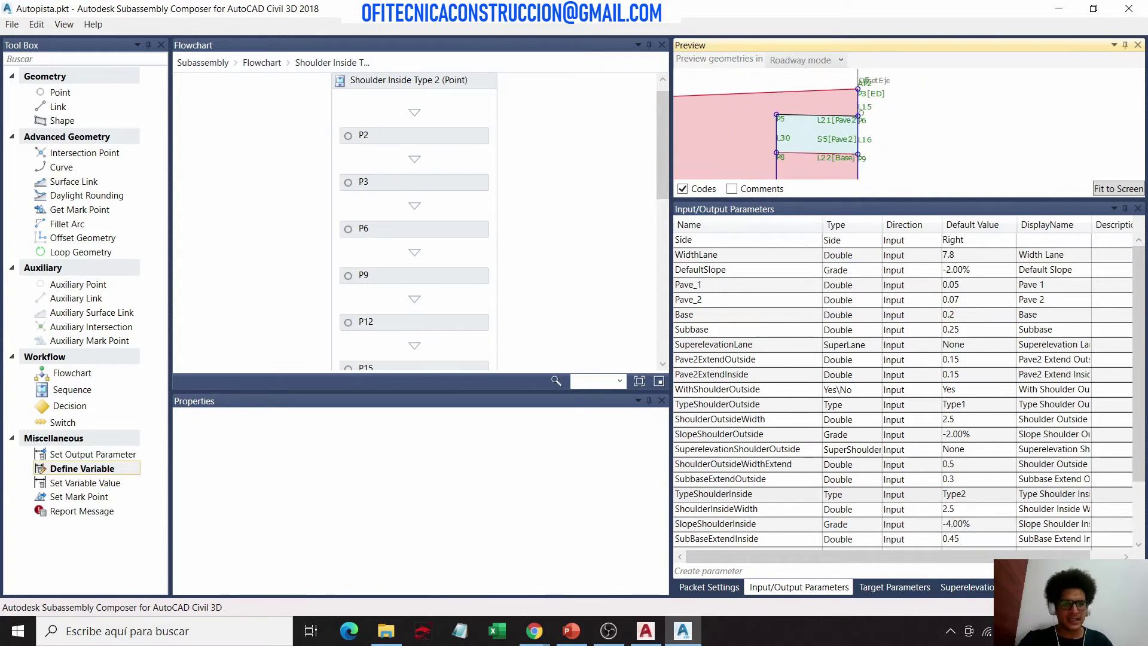
scroll(873, 115, down, 1)
click(262, 63)
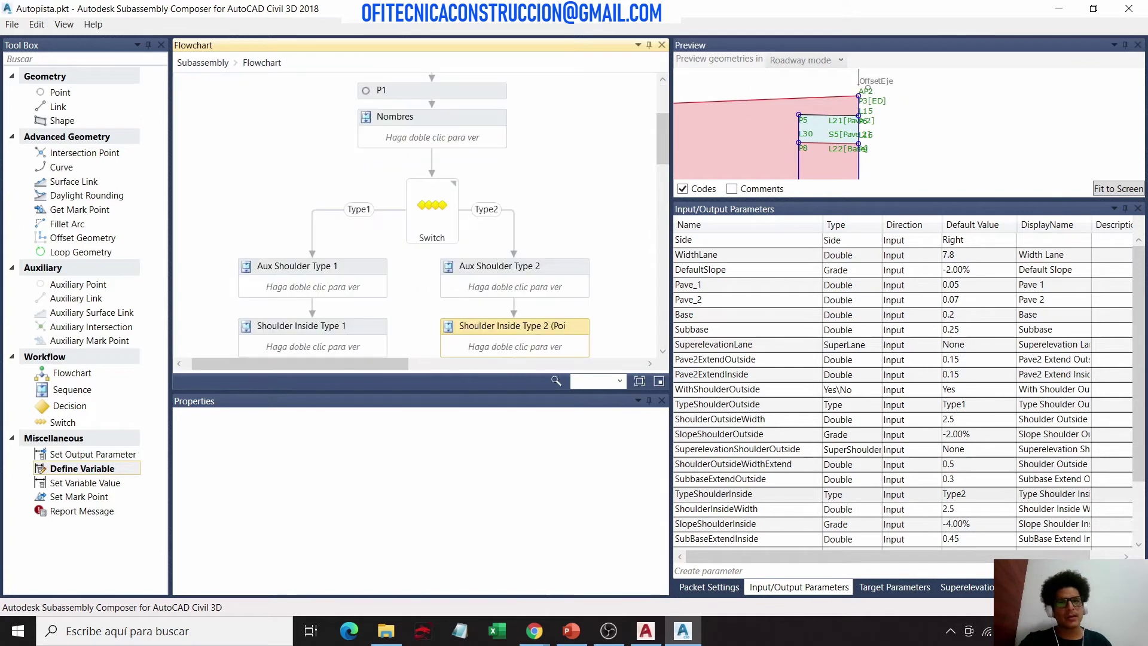
Step: Pan and zoom the preview to centre the shoulder geometry
scroll(795, 102, down, 1)
scroll(915, 110, down, 1)
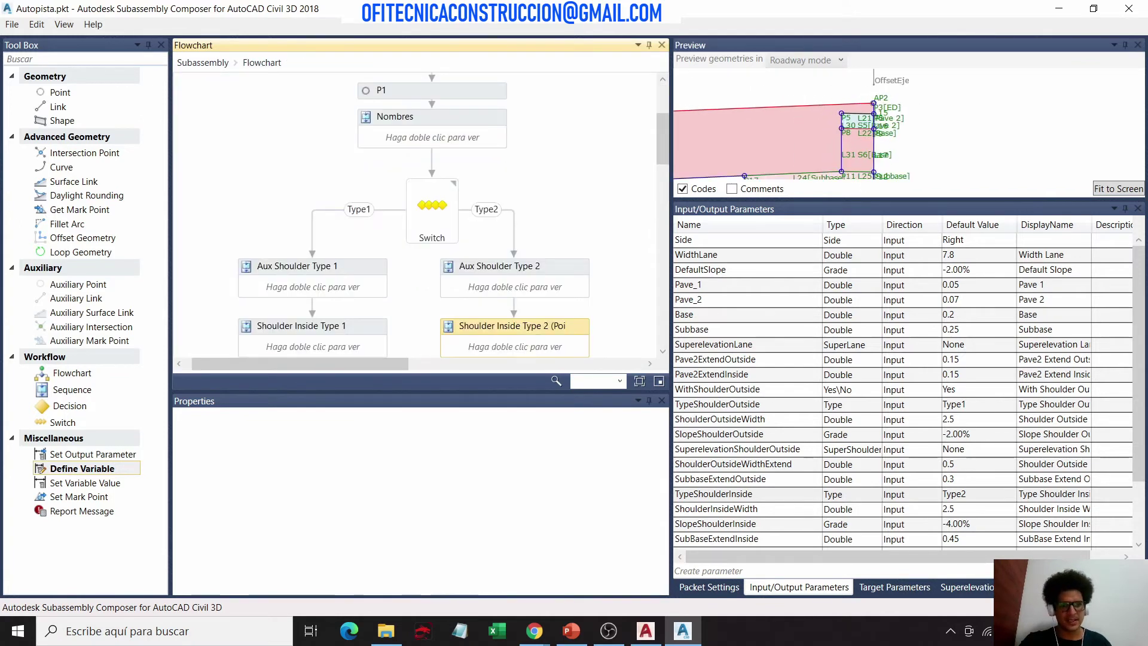
scroll(906, 109, down, 1)
scroll(897, 108, down, 2)
scroll(888, 107, down, 1)
drag(888, 107, 931, 109)
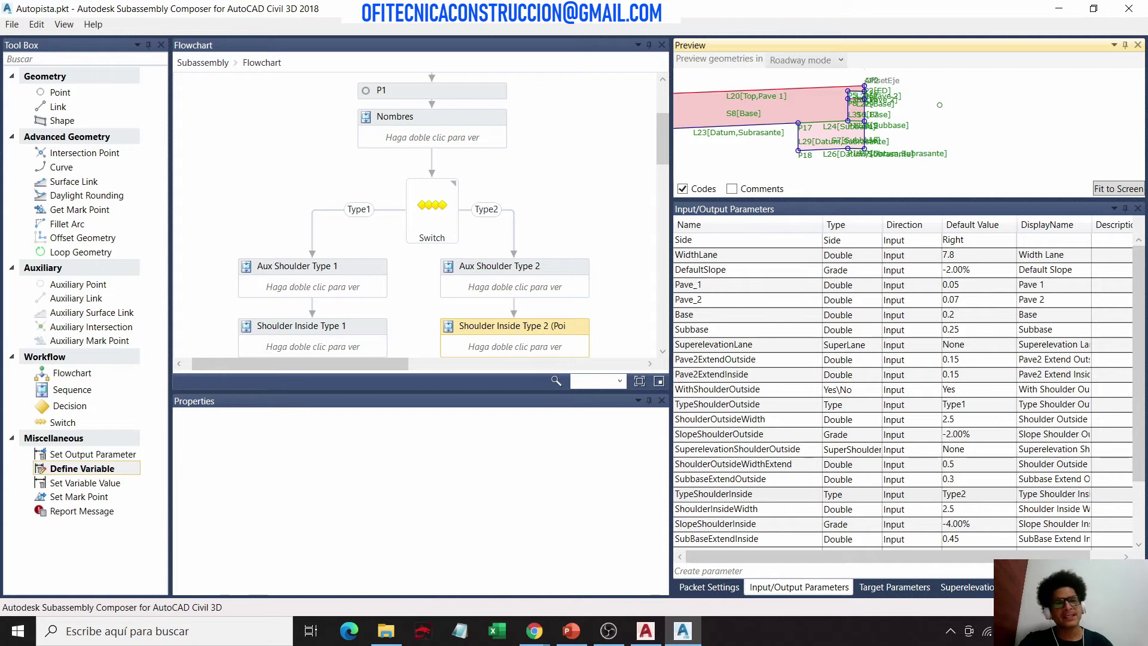
drag(939, 104, 782, 104)
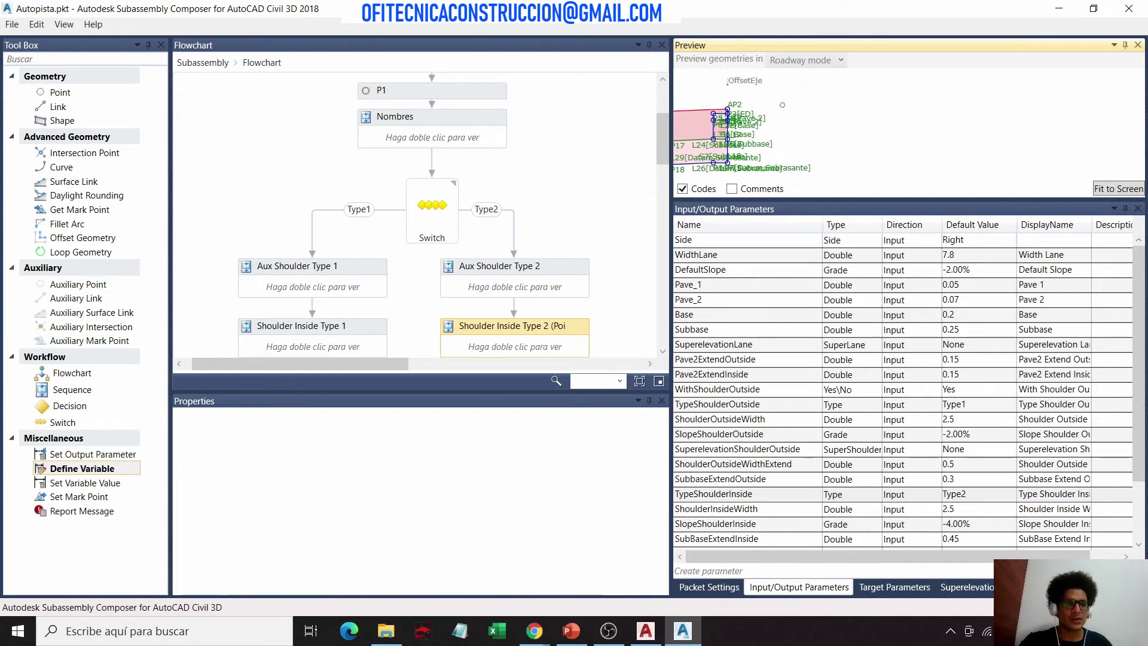
scroll(782, 104, down, 1)
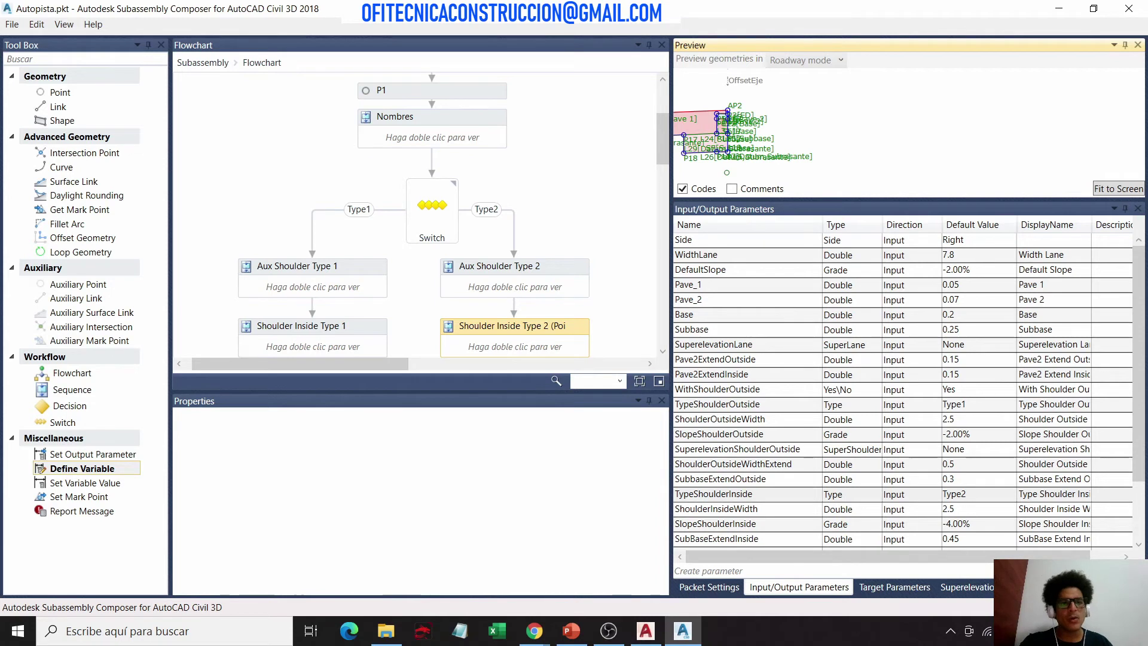
scroll(514, 230, down, 2)
scroll(514, 231, down, 3)
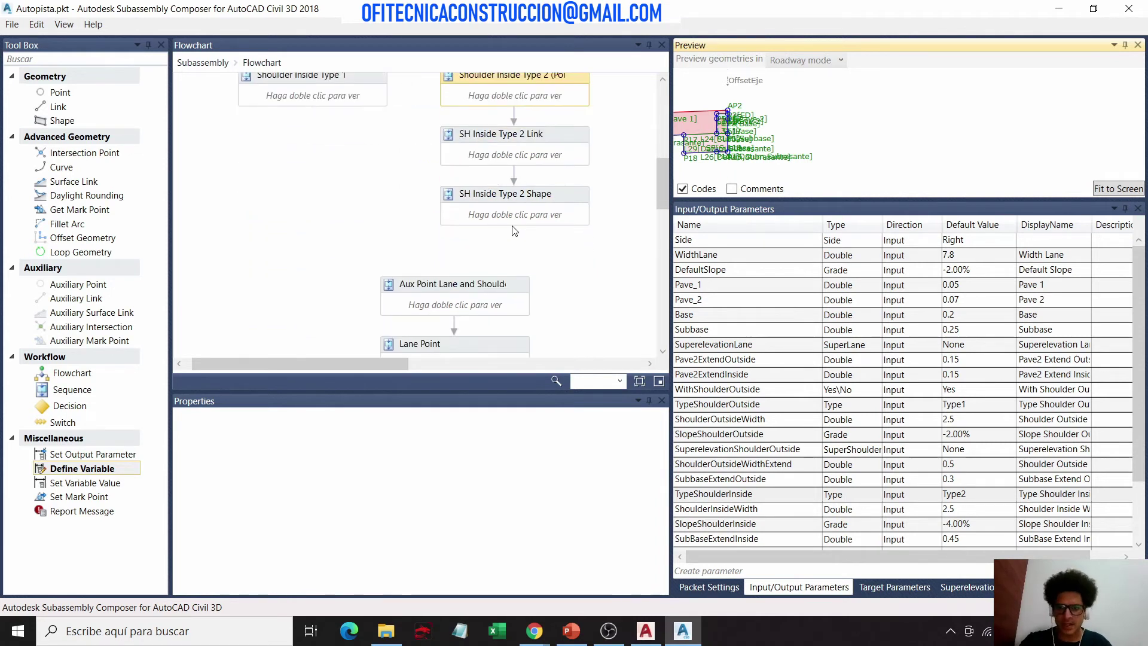
Step: Link Shoulder Inside Type 1 and SH Inside Type 2 Shape into the auxiliary lane point node
drag(312, 107, 460, 281)
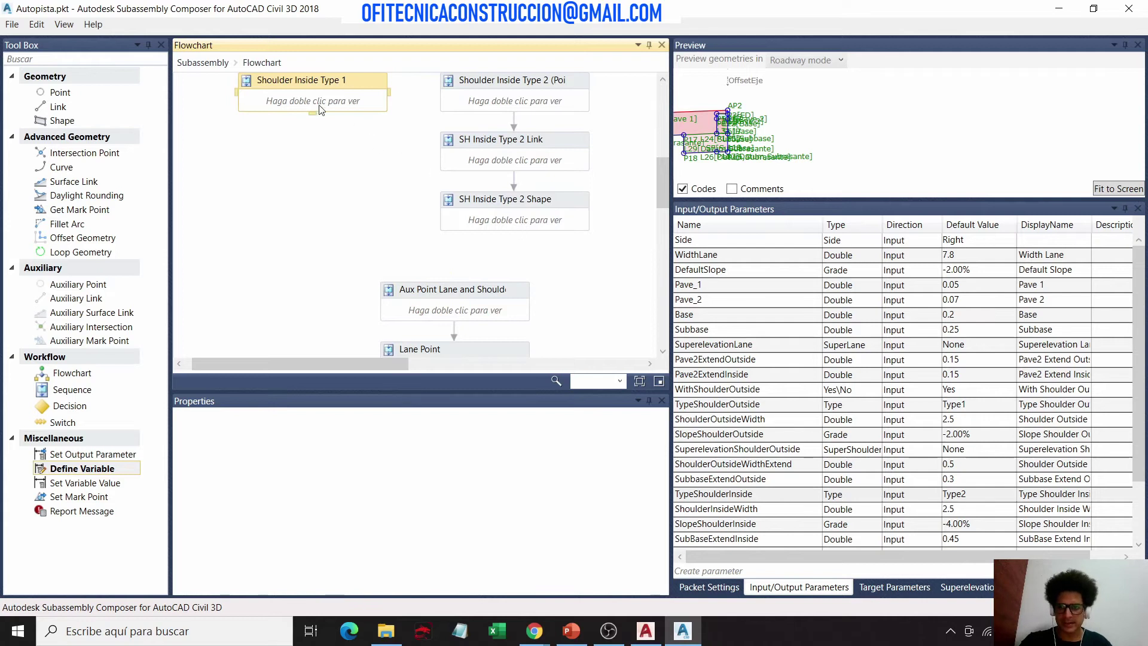
drag(312, 114, 454, 289)
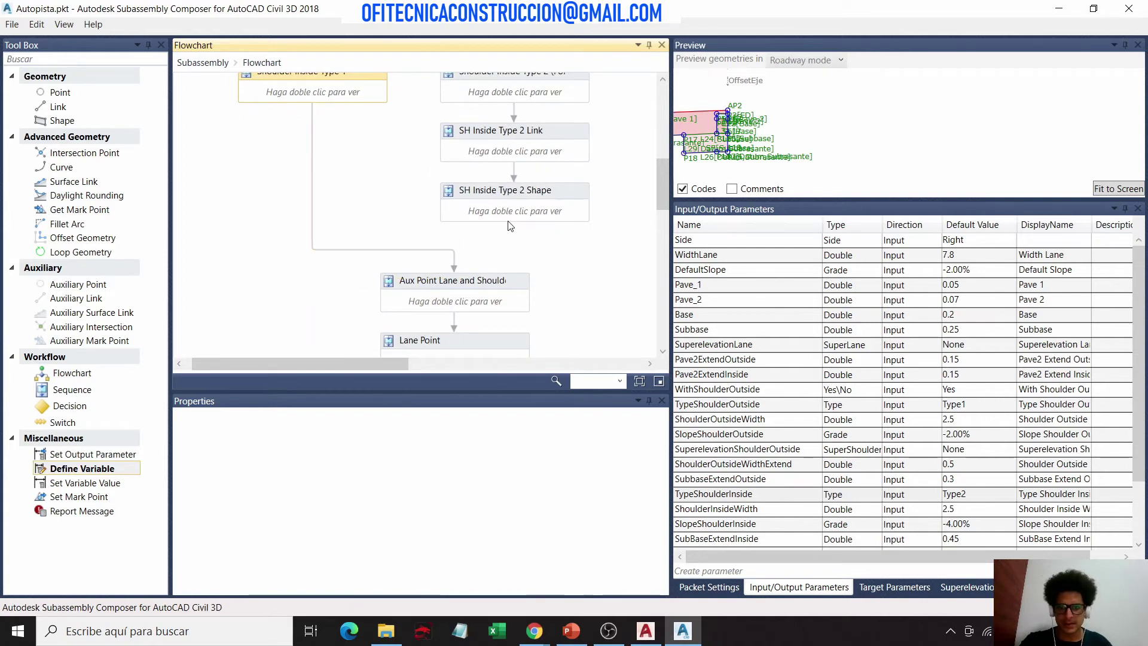
drag(513, 193, 462, 261)
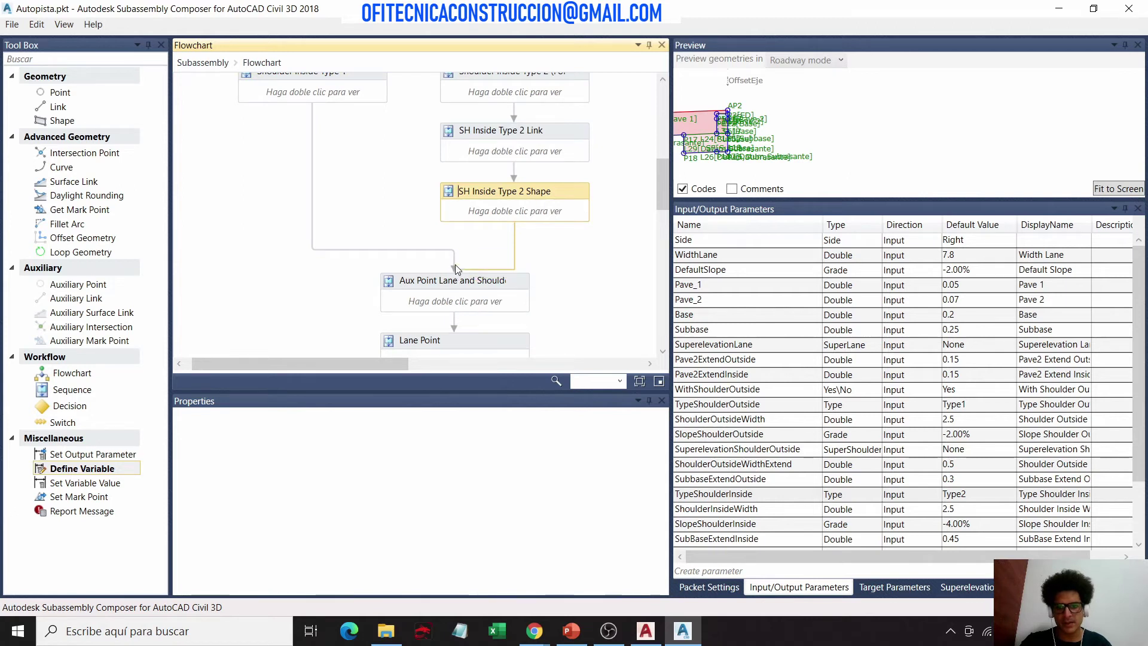
mouse_move(462, 262)
mouse_down()
mouse_move(452, 289)
mouse_move(454, 272)
mouse_up()
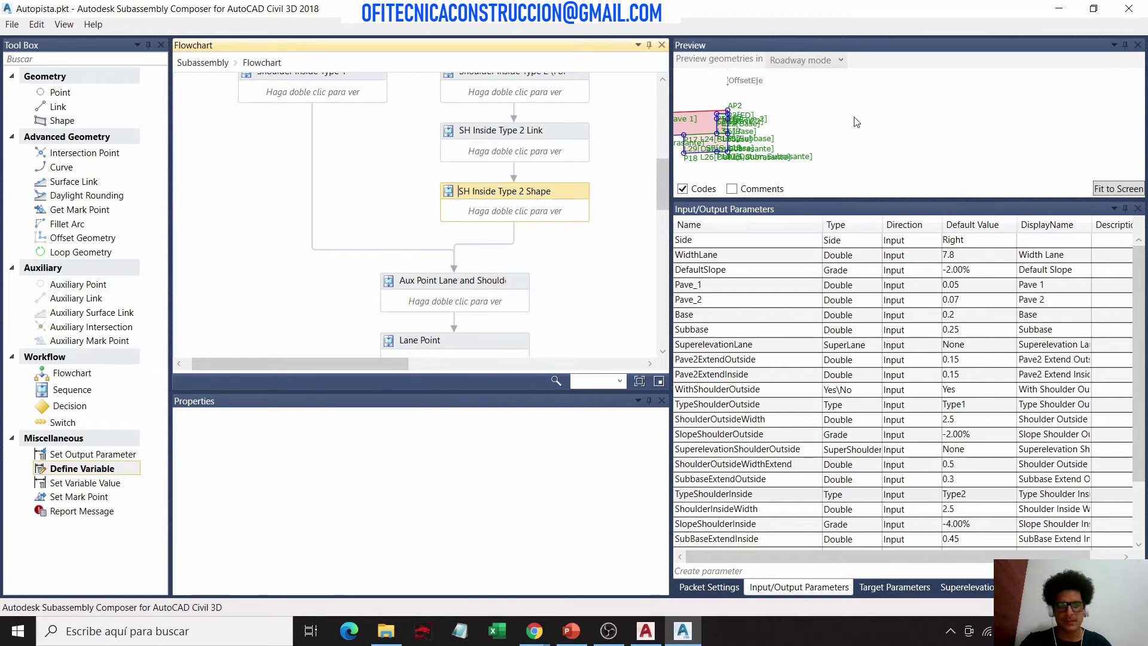
Step: Connect Lane Link and Shape to the outside-shoulder Switch, then open the Lane Point sequence
scroll(537, 231, down, 5)
scroll(537, 231, down, 3)
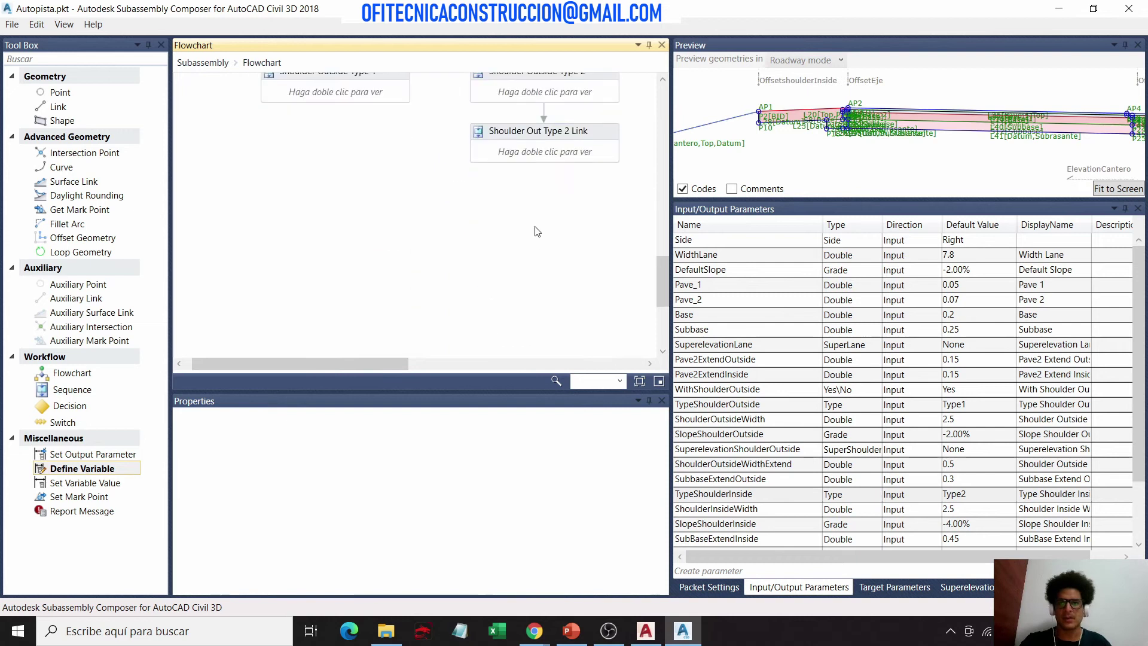
scroll(536, 231, up, 8)
scroll(462, 223, down, 2)
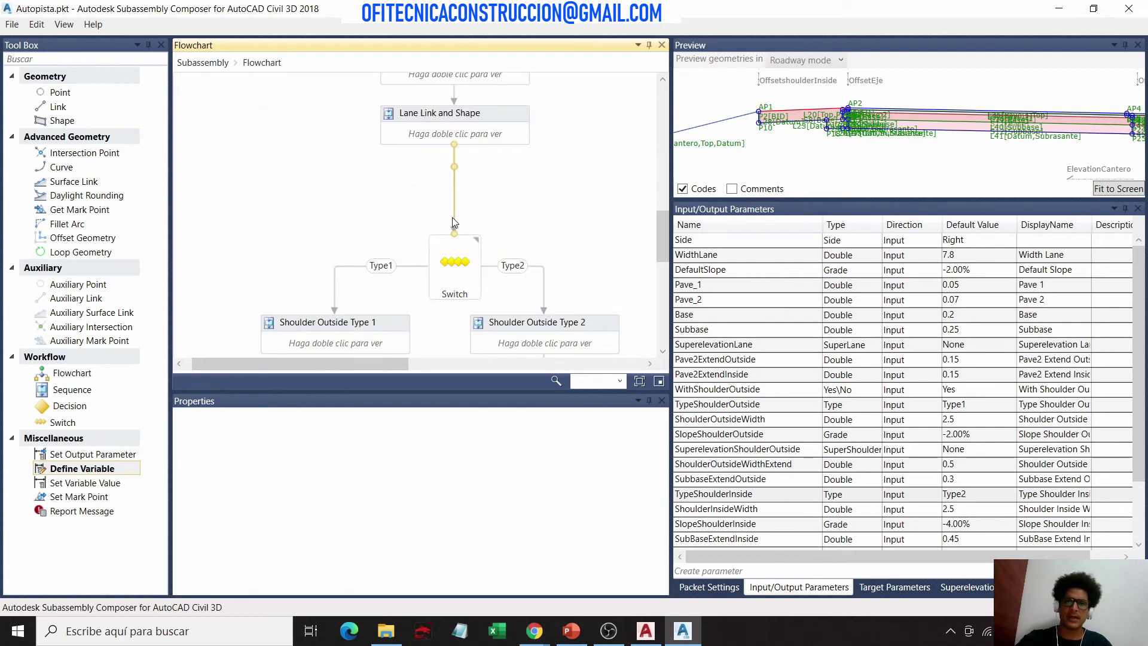
drag(453, 223, 455, 235)
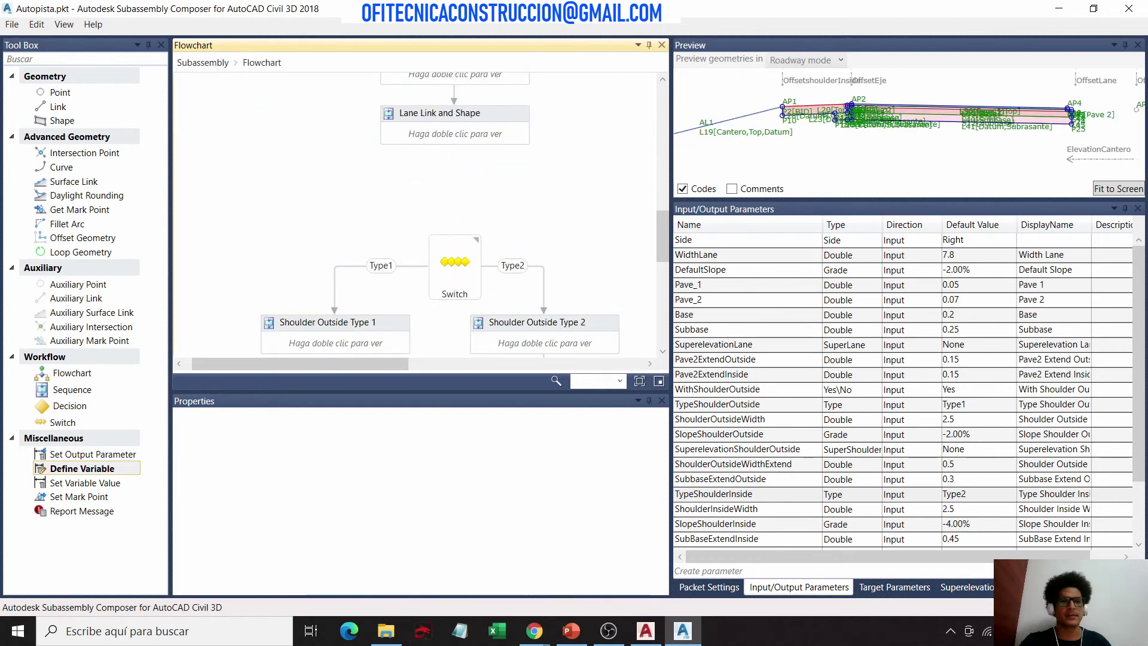
scroll(897, 126, up, 2)
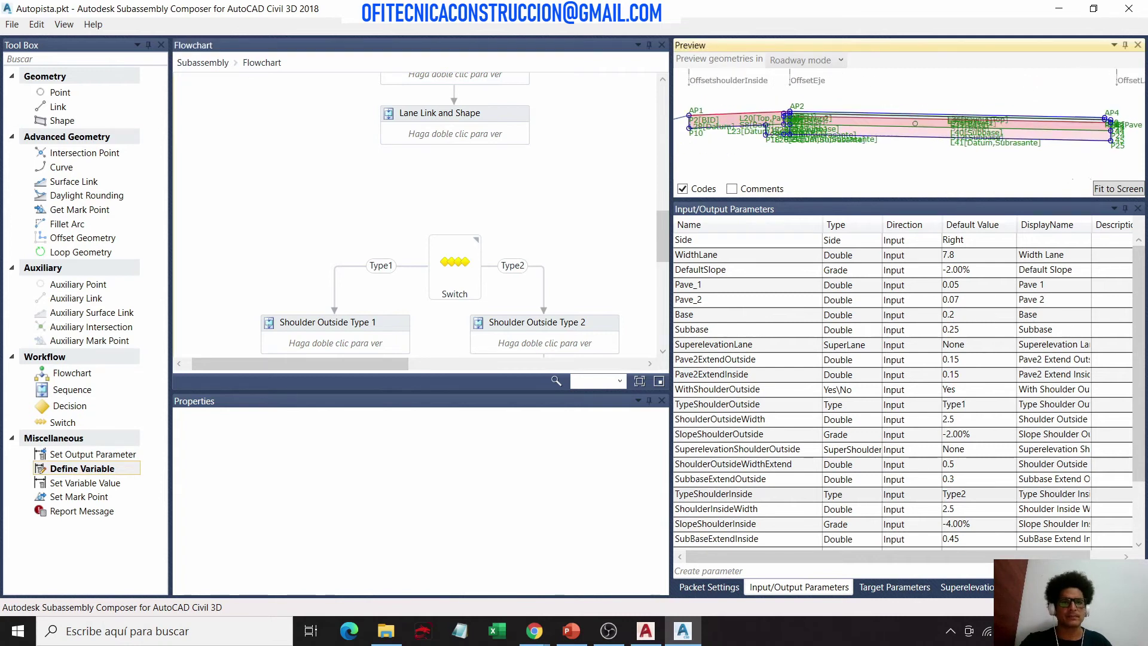
scroll(914, 124, up, 2)
scroll(521, 142, up, 2)
scroll(509, 182, up, 2)
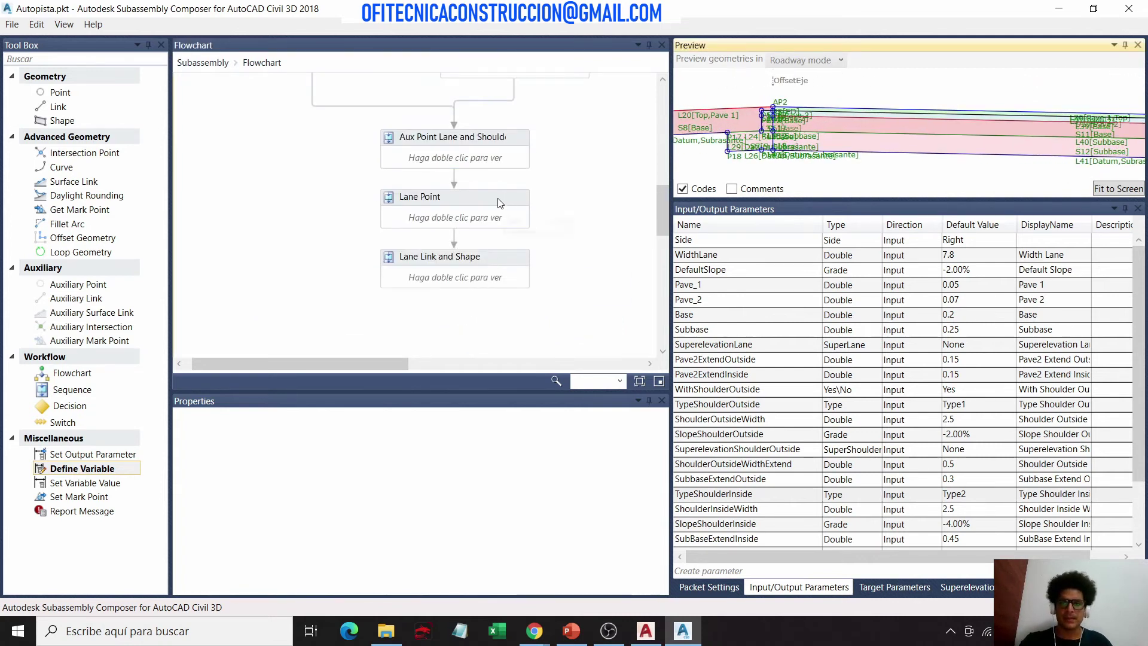
double_click(505, 202)
click(446, 141)
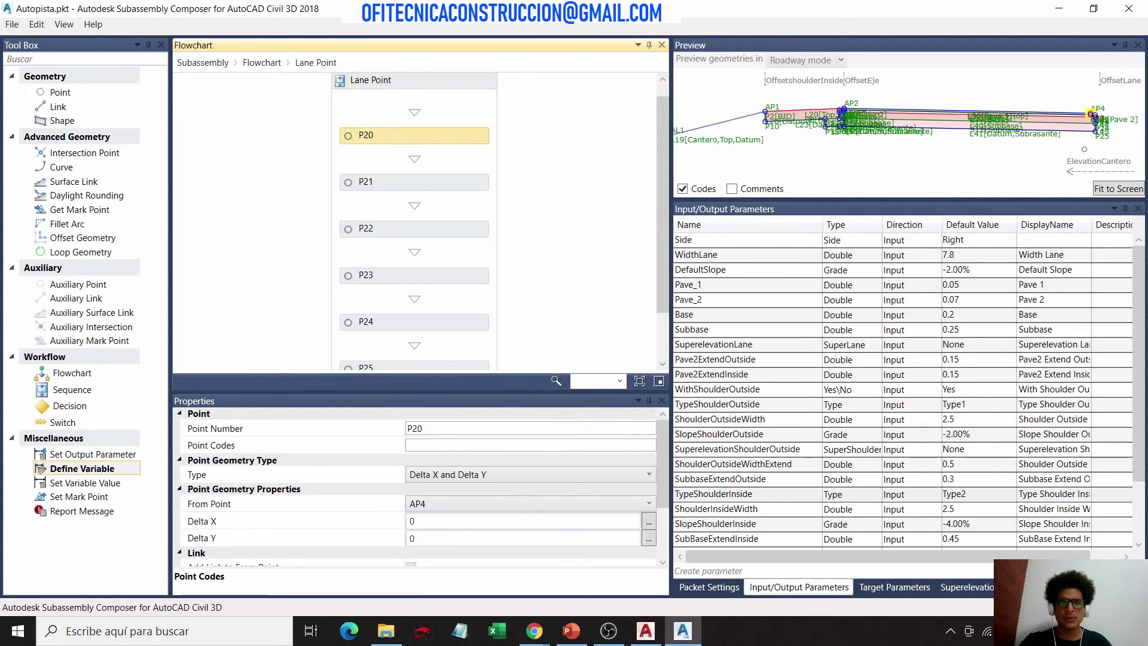
scroll(1089, 113, up, 2)
scroll(1087, 115, up, 2)
scroll(1083, 116, up, 2)
scroll(1079, 118, up, 2)
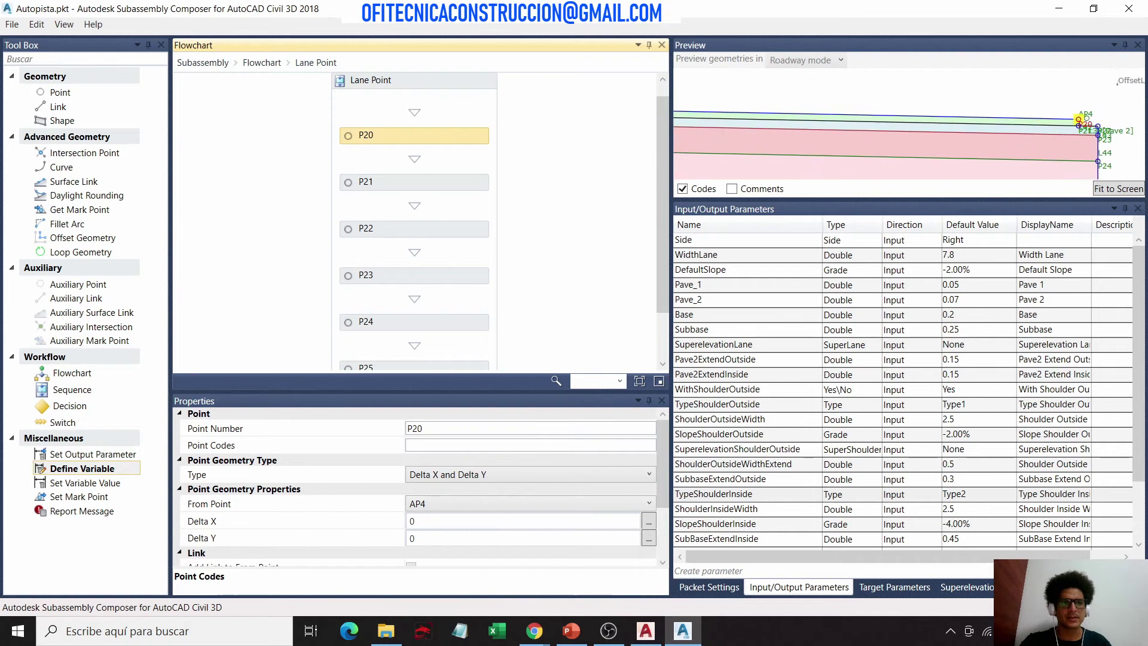
scroll(1079, 118, up, 1)
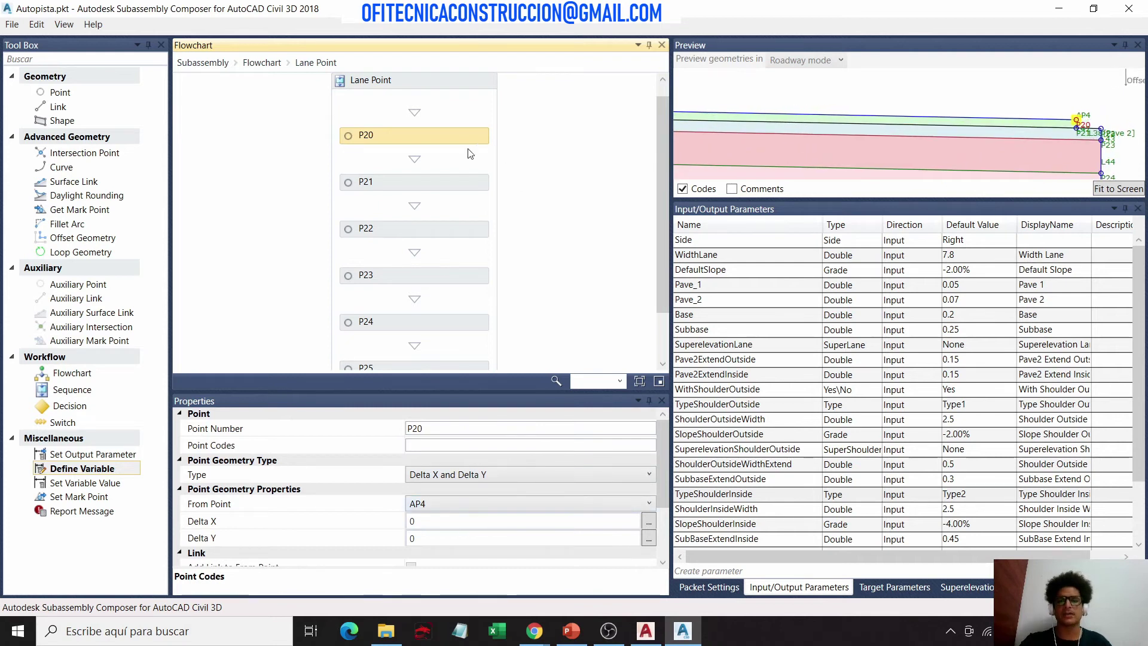
scroll(1113, 100, down, 2)
scroll(1115, 103, down, 2)
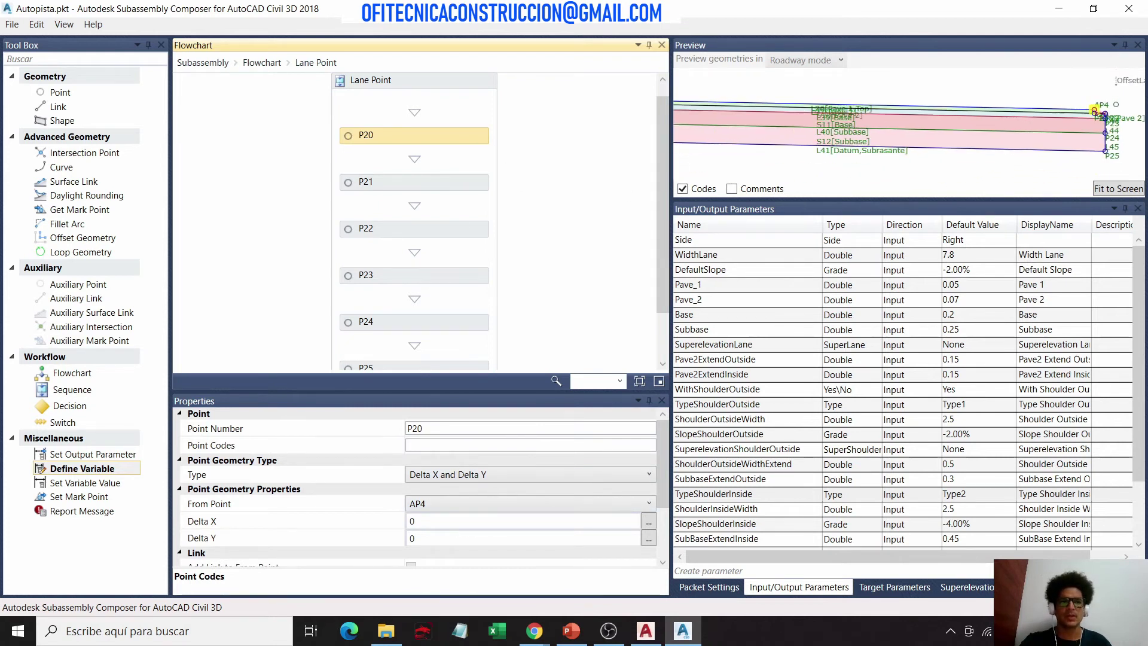
drag(867, 120, 1100, 120)
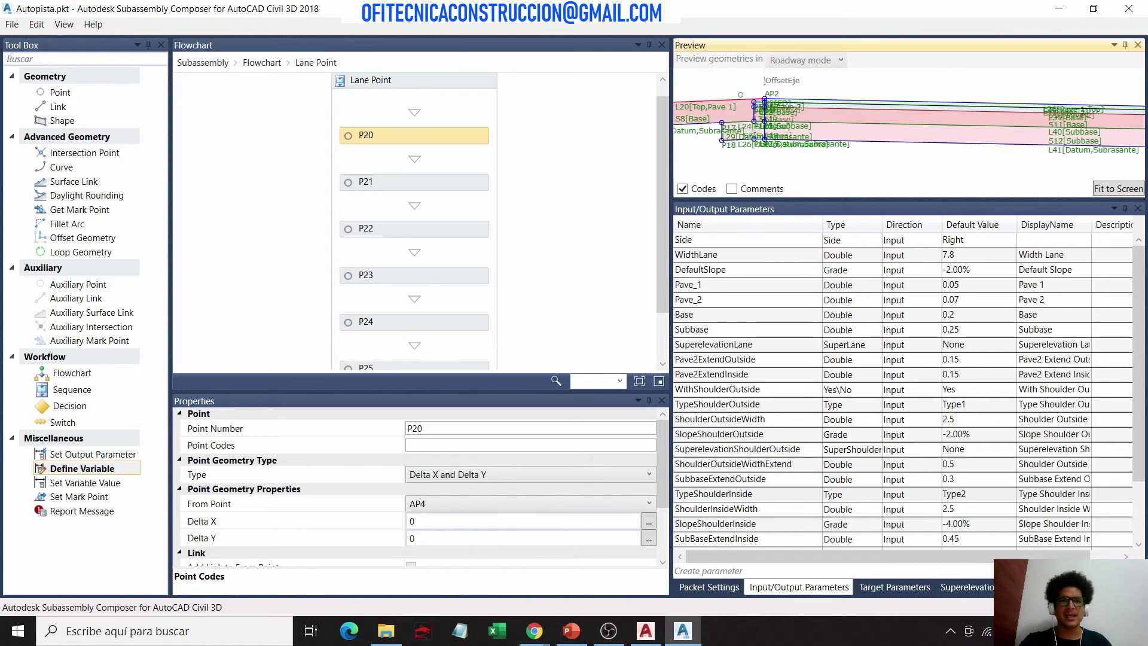
scroll(754, 92, up, 2)
scroll(771, 93, up, 3)
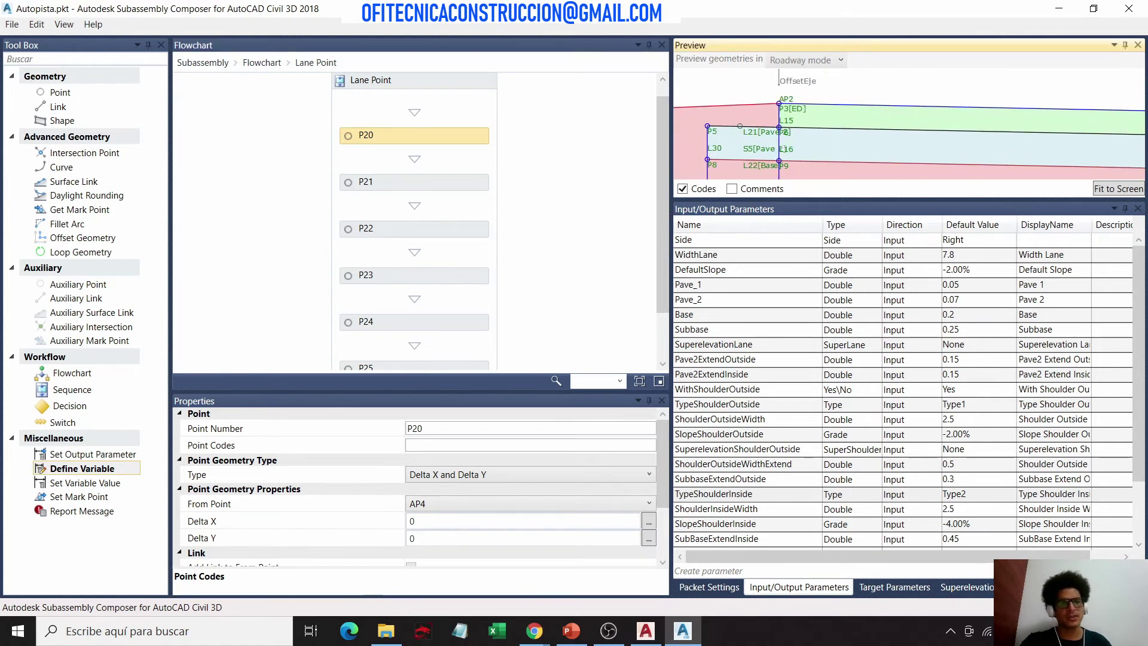
click(444, 188)
scroll(827, 130, down, 1)
scroll(827, 130, down, 1)
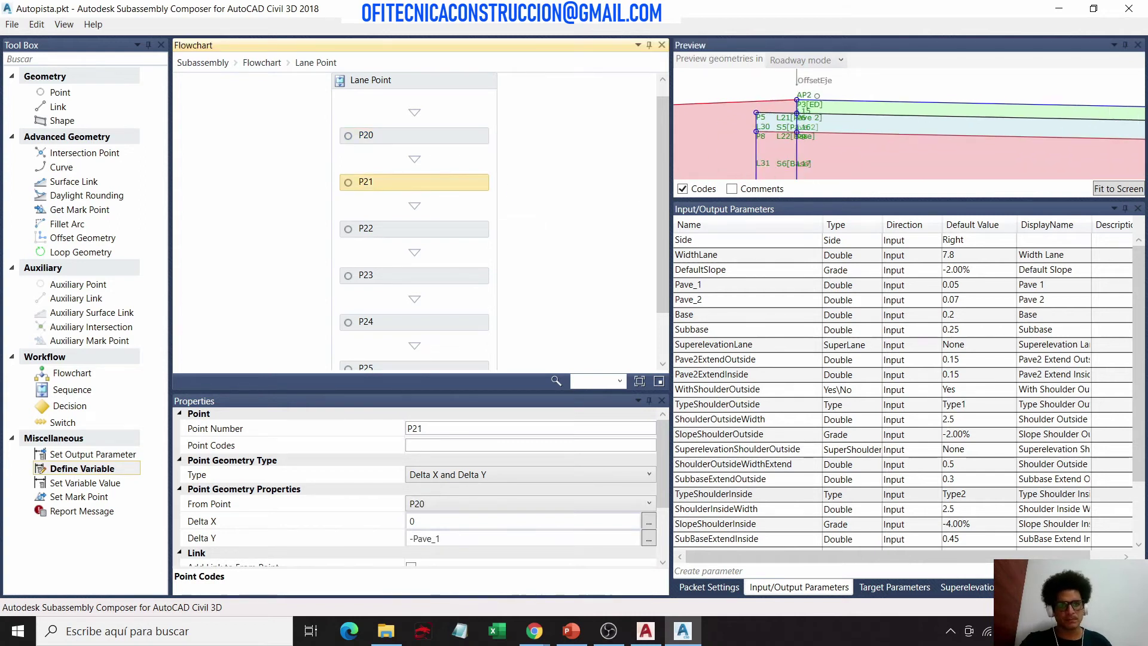
scroll(827, 131, down, 1)
scroll(827, 131, down, 1)
middle_drag(826, 130, 1023, 114)
scroll(1024, 115, up, 1)
scroll(1026, 117, up, 1)
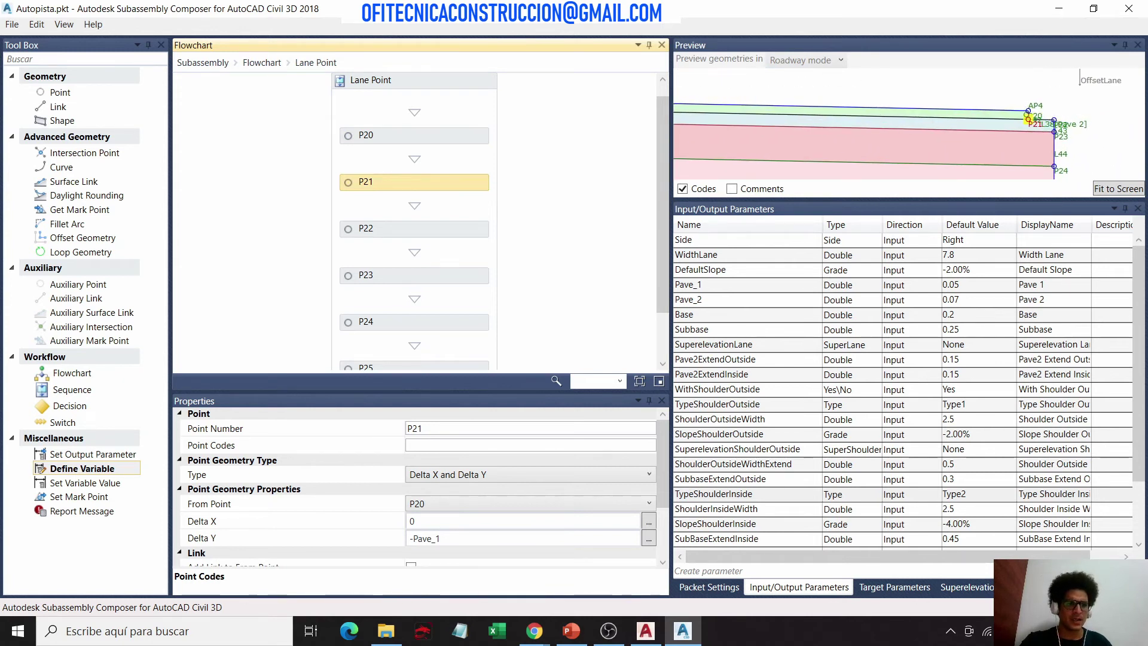
scroll(1028, 119, up, 1)
scroll(421, 501, down, 2)
scroll(363, 488, up, 1)
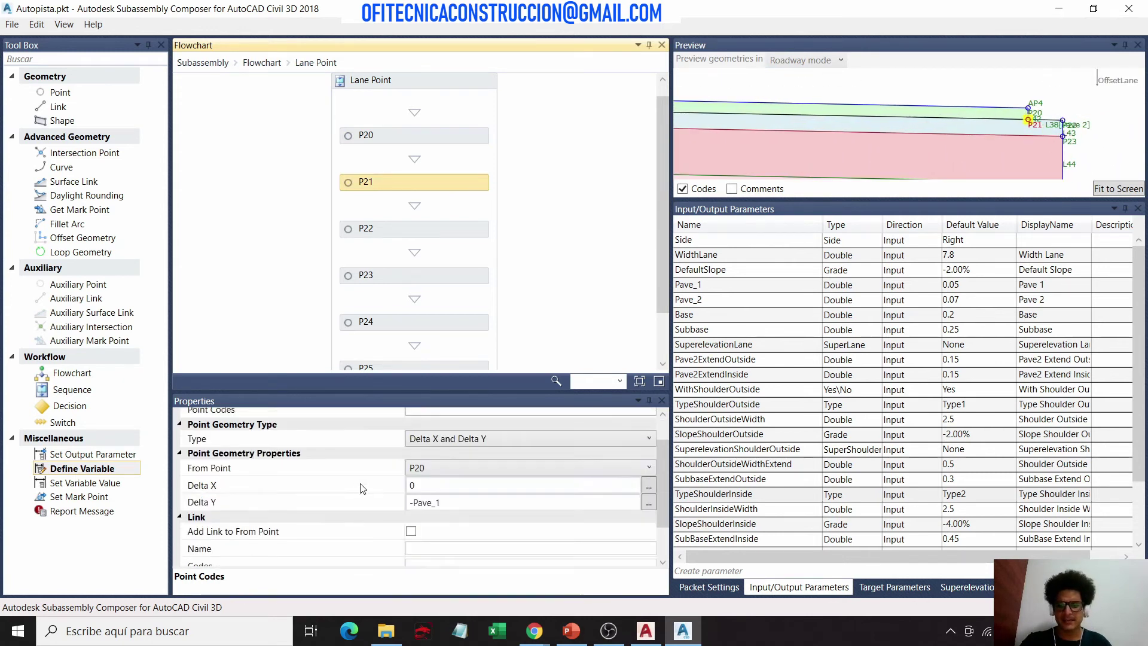
click(435, 486)
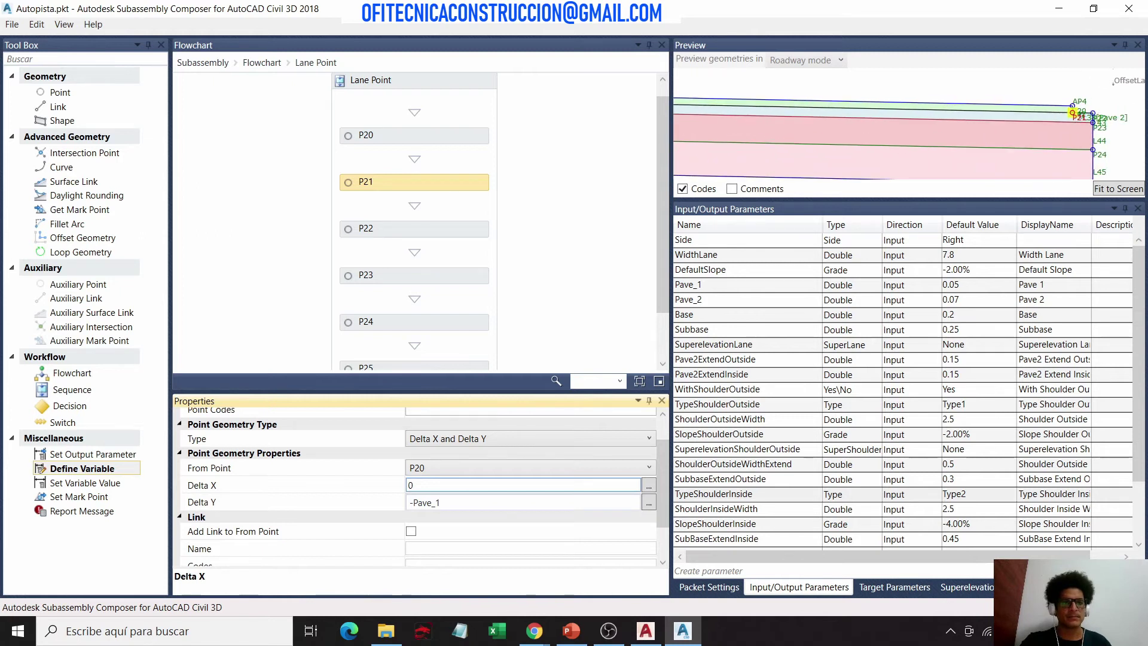
click(203, 63)
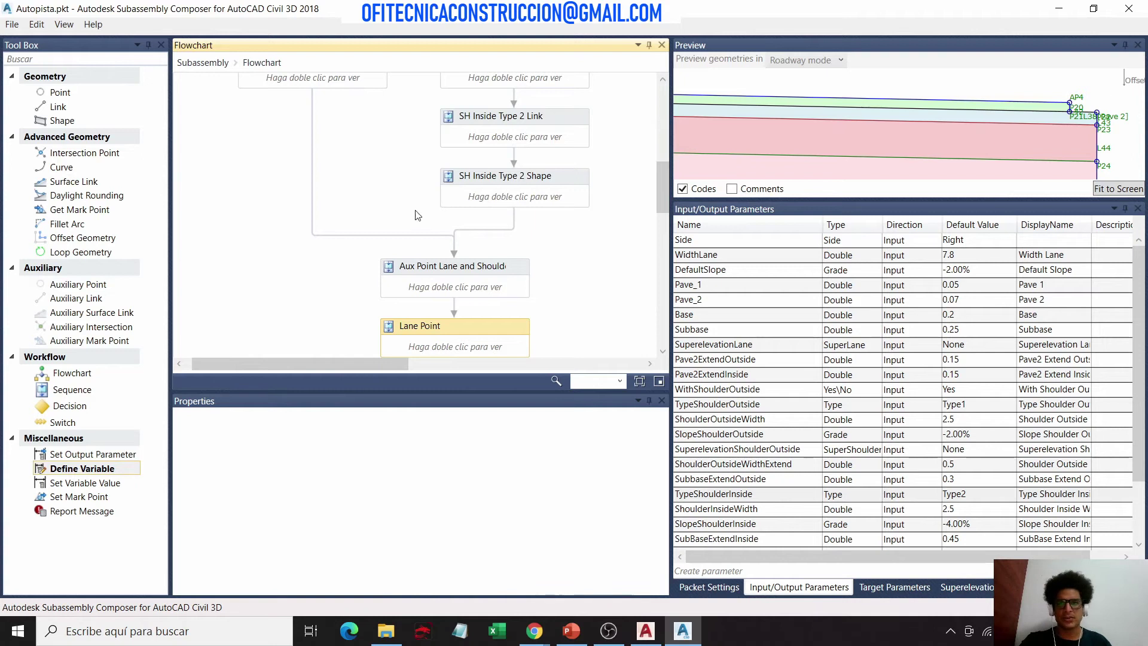
scroll(417, 215, down, 3)
Step: Open the Lane Link and Shape sequence and select link L37
double_click(500, 275)
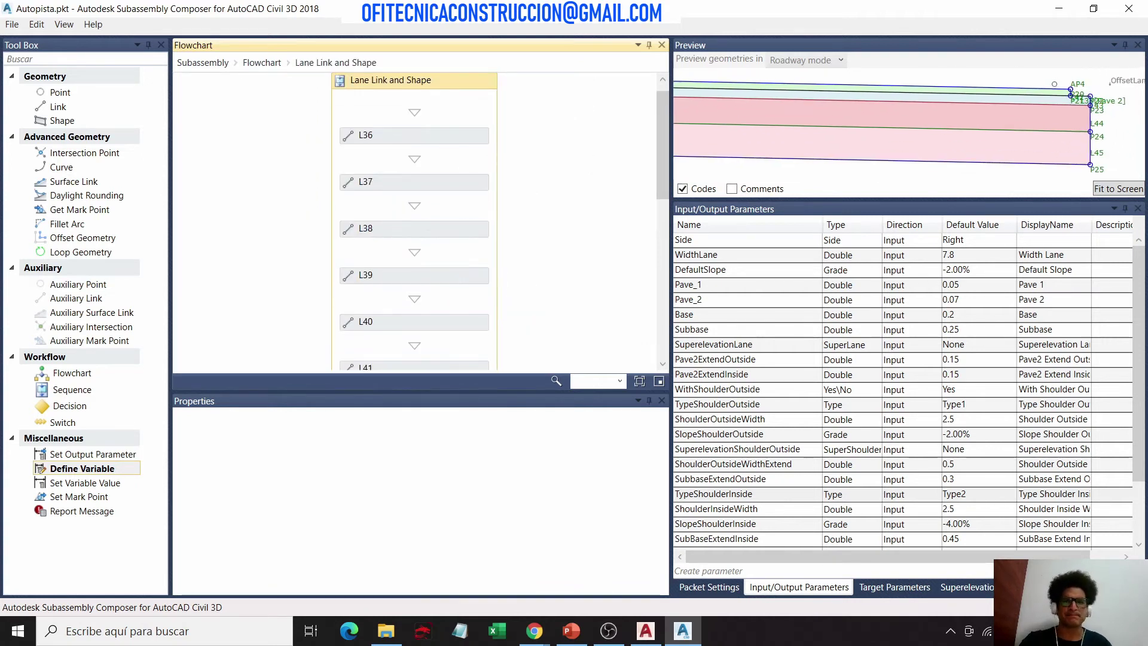
scroll(786, 94, up, 5)
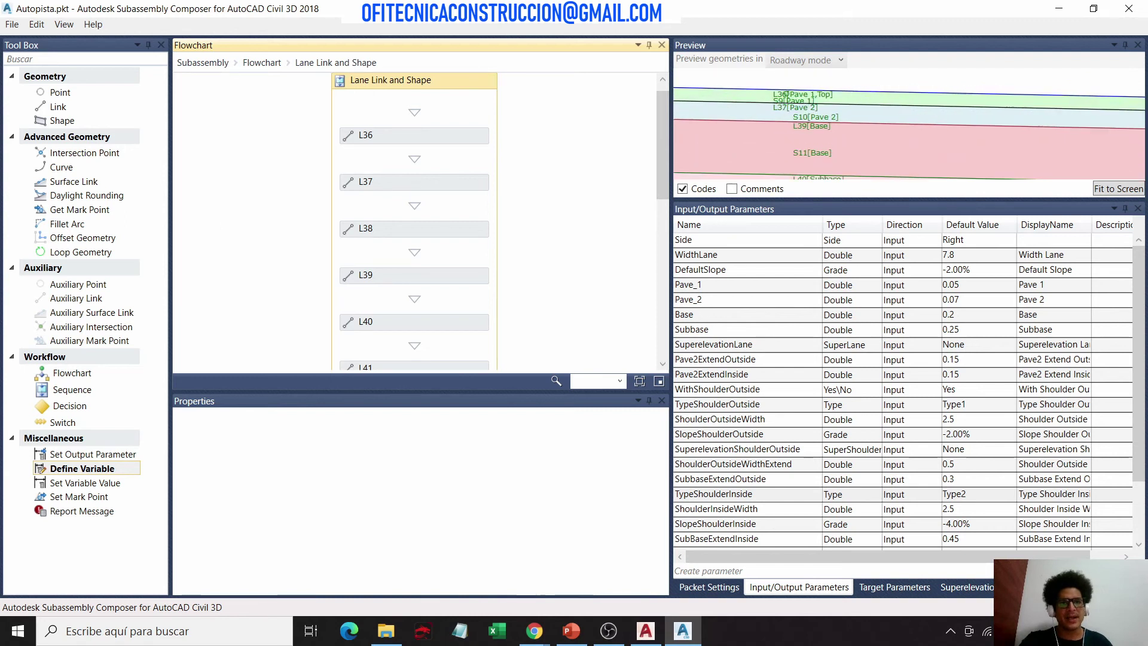
scroll(784, 95, up, 2)
scroll(775, 102, up, 2)
scroll(763, 109, up, 1)
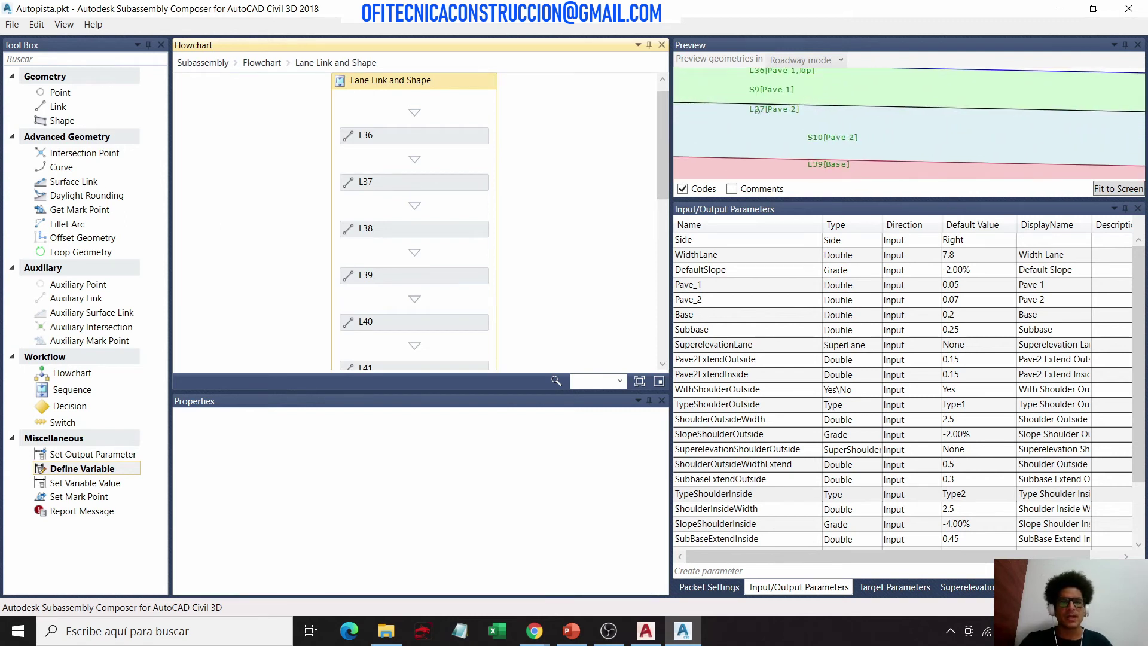
click(446, 185)
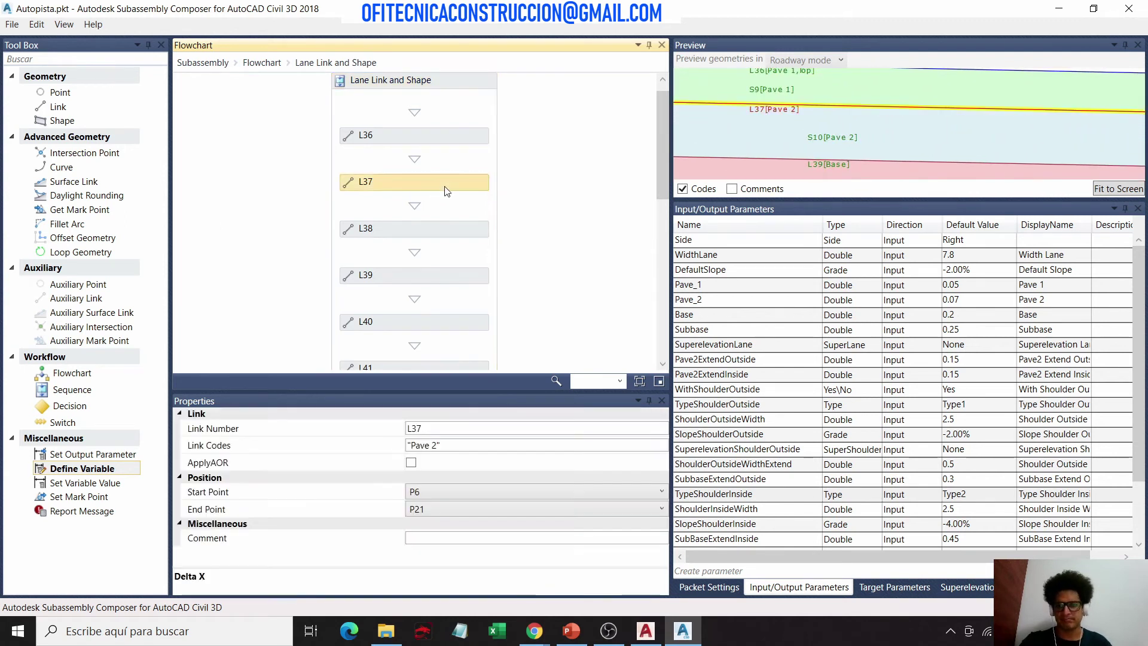
Step: Pan the preview from the subassembly origin near P5 to the lane's right end near AP4
scroll(909, 126, down, 1)
scroll(909, 126, down, 1)
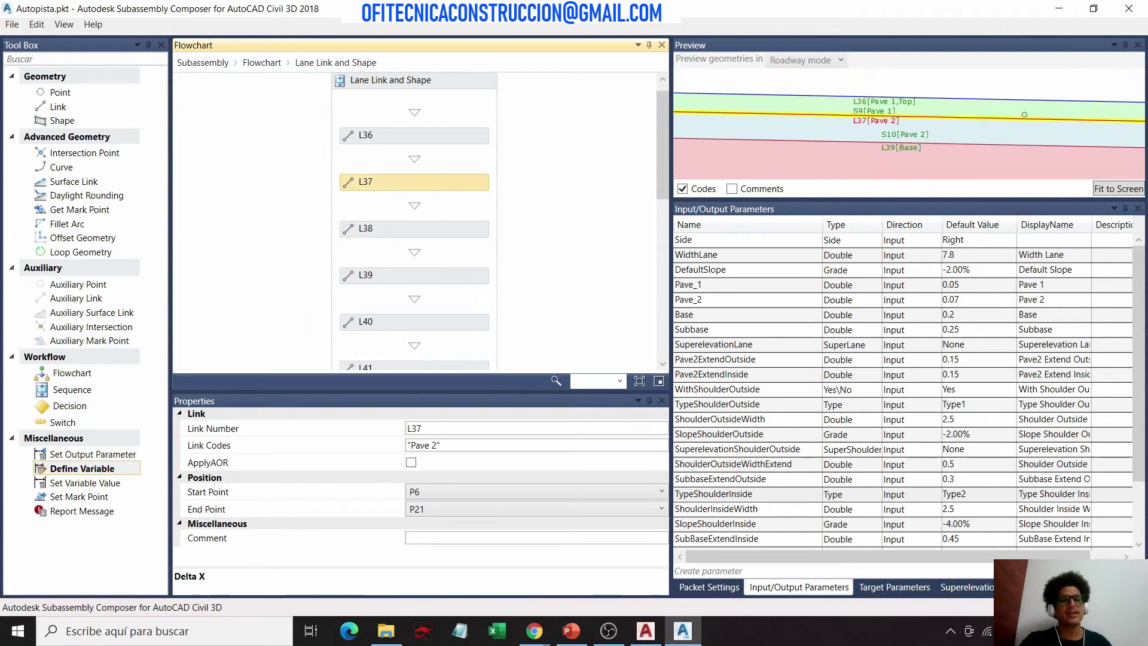
scroll(909, 125, down, 1)
scroll(909, 126, down, 1)
middle_drag(897, 125, 1124, 126)
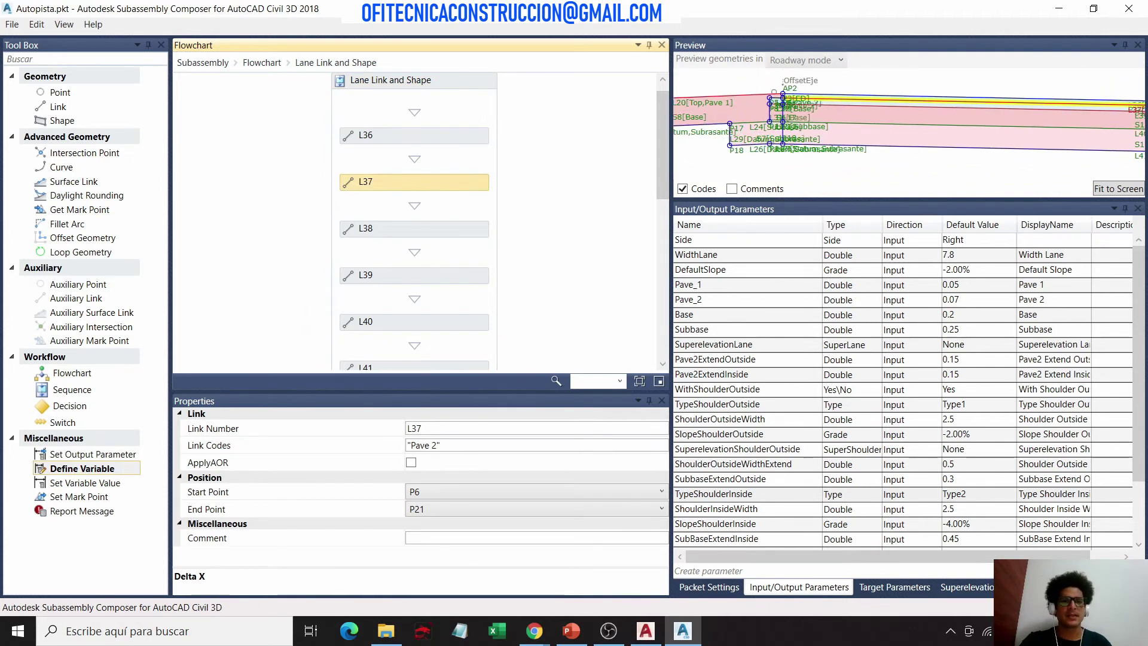
scroll(784, 103, up, 1)
scroll(784, 103, up, 1)
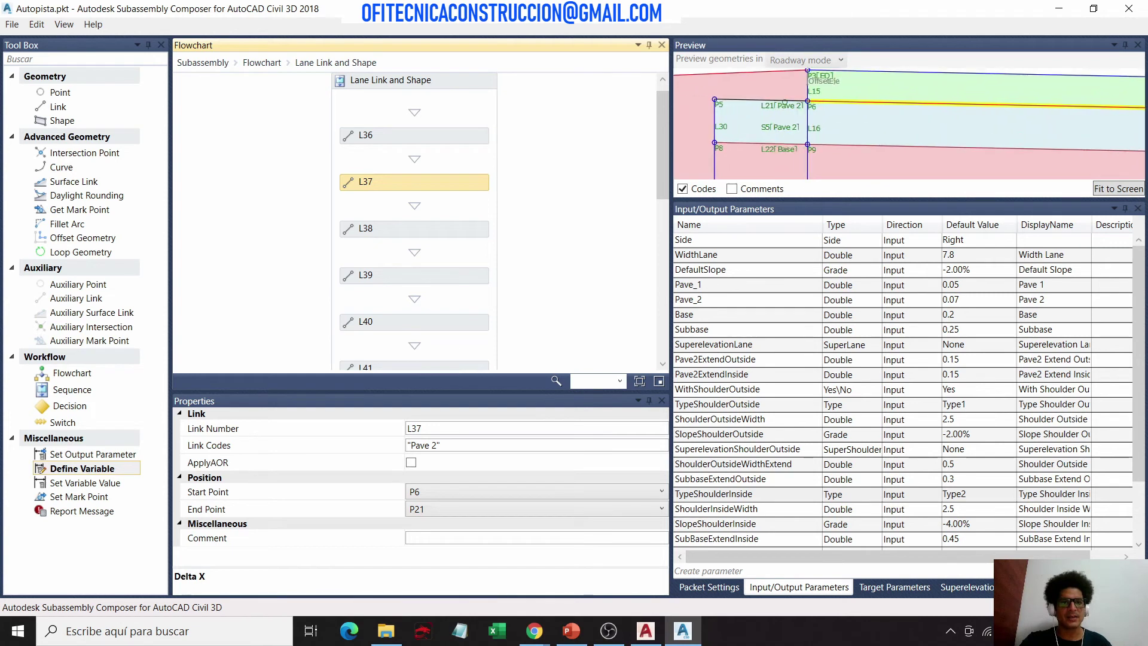
scroll(784, 104, up, 1)
scroll(781, 101, down, 1)
scroll(781, 101, down, 1)
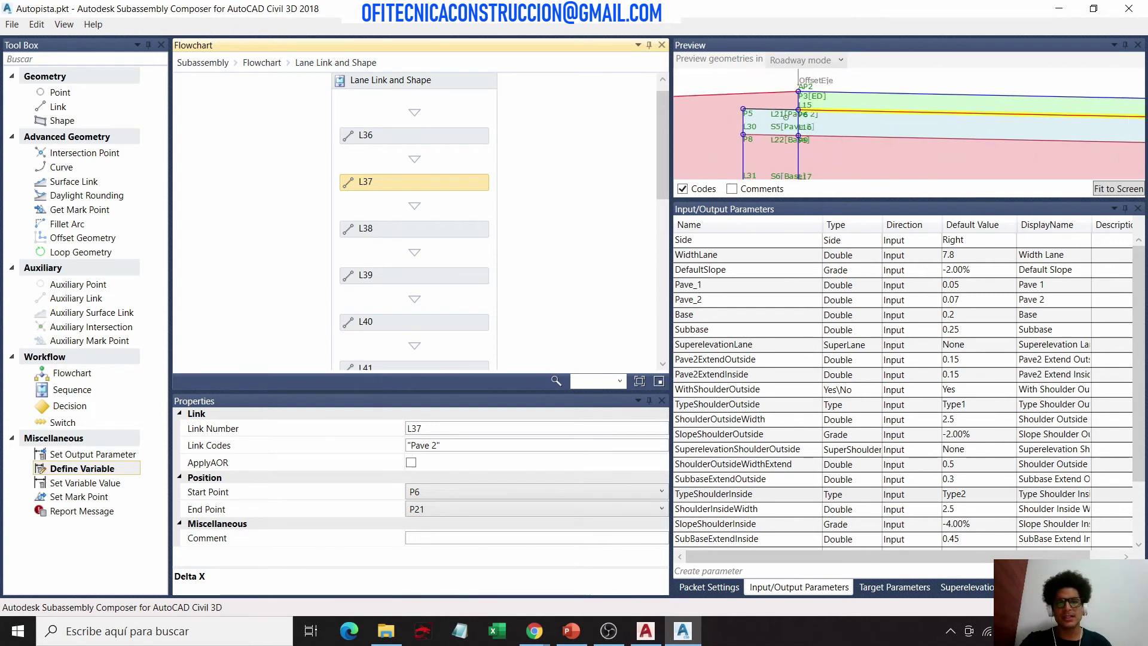
scroll(781, 102, down, 1)
scroll(781, 102, down, 1)
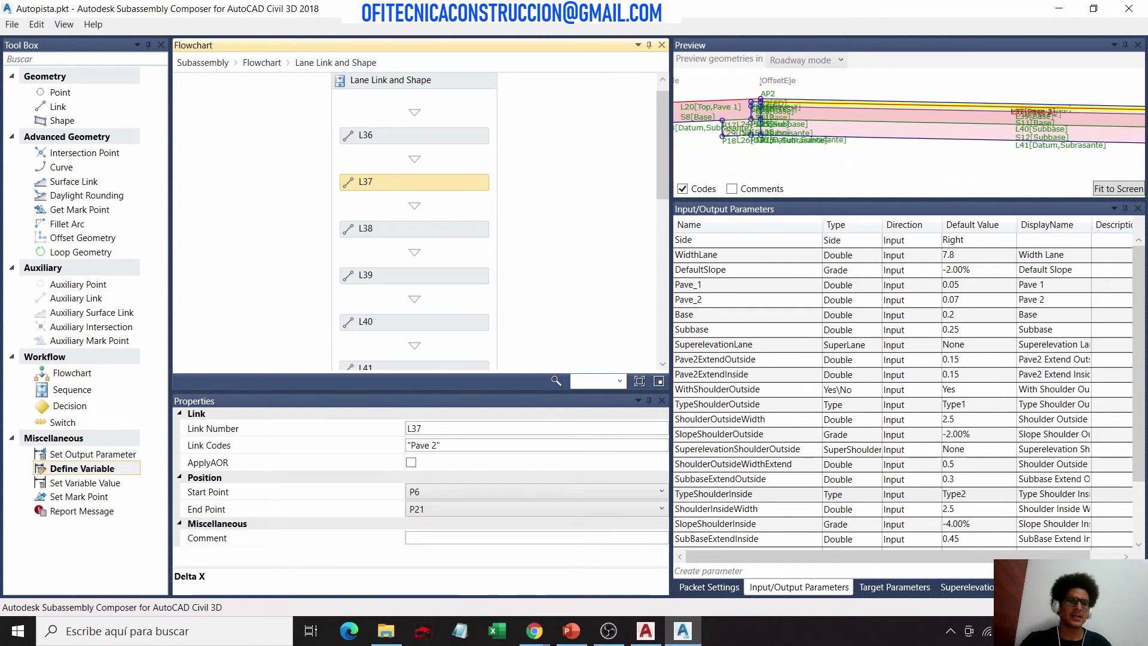
middle_drag(1017, 125, 747, 126)
Step: Zoom the preview in and out to inspect the lane geometry
scroll(1058, 113, up, 1)
scroll(1058, 114, up, 1)
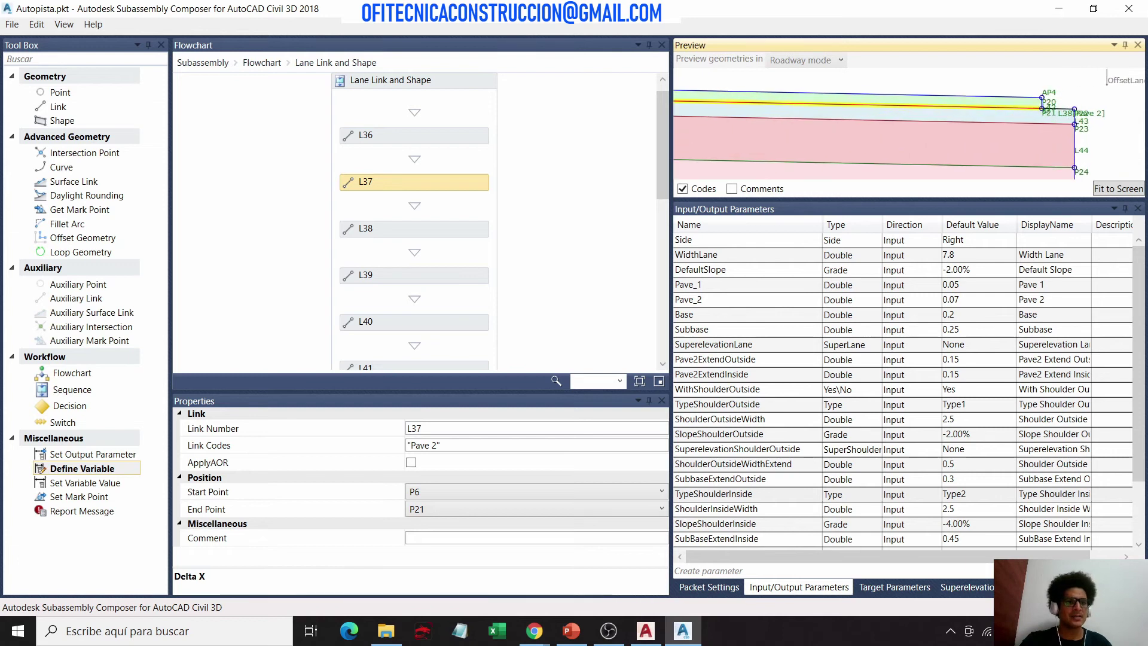
scroll(1058, 113, up, 1)
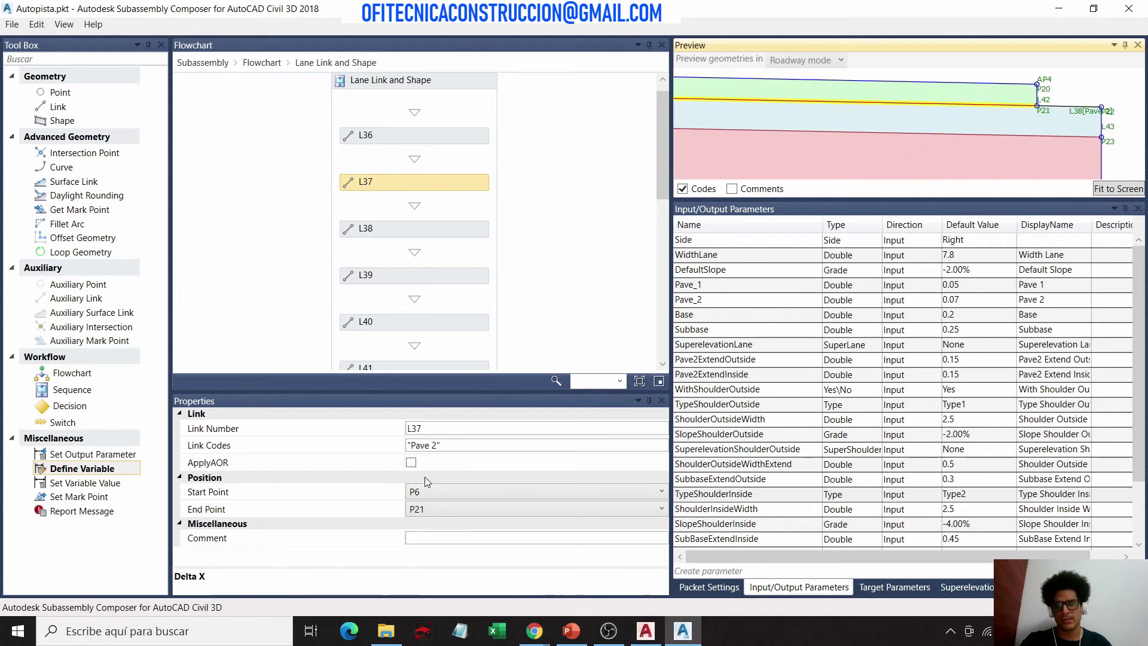
scroll(897, 382, down, 2)
scroll(1016, 131, down, 1)
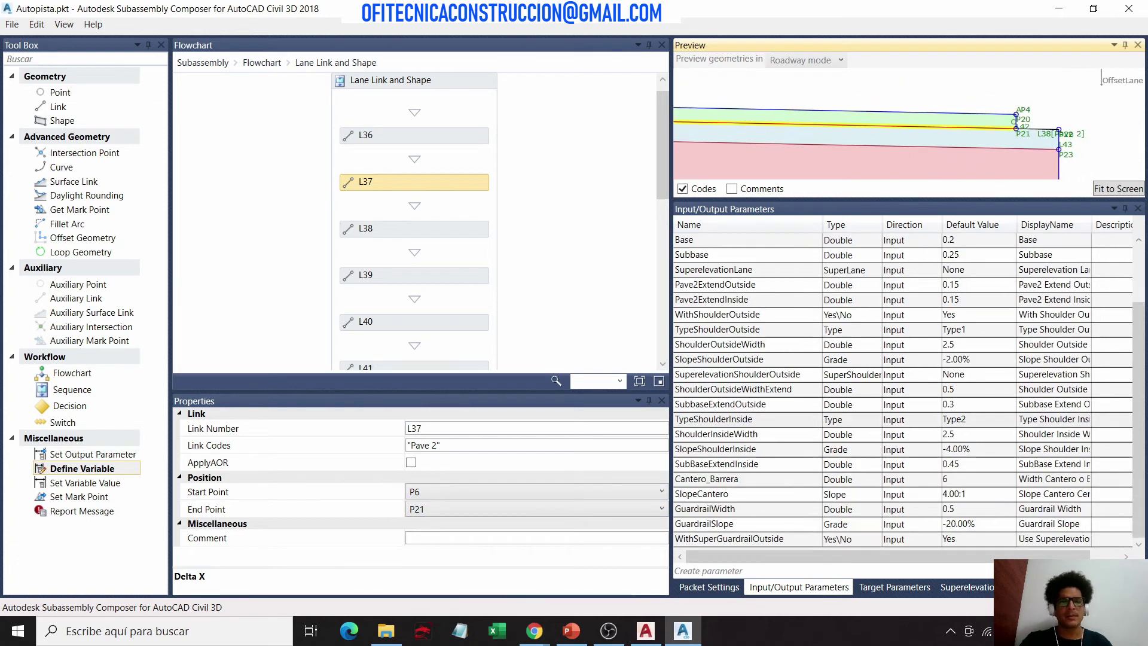
scroll(1017, 132, down, 1)
scroll(1016, 132, down, 1)
scroll(909, 131, down, 1)
scroll(908, 131, down, 1)
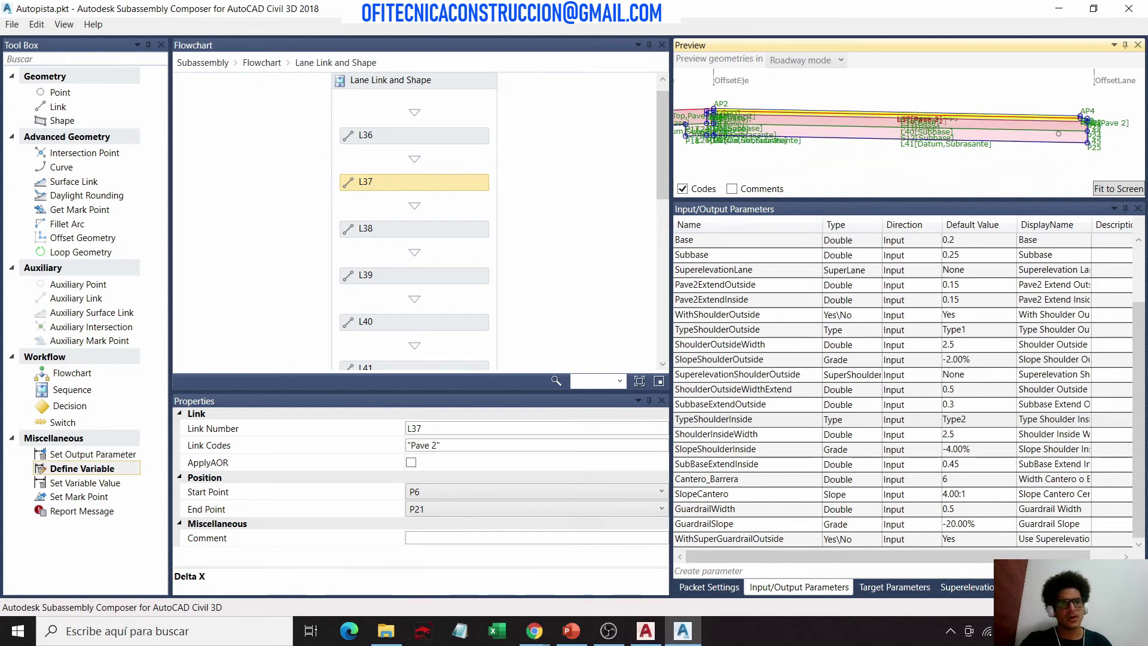
scroll(909, 131, down, 1)
scroll(909, 132, down, 1)
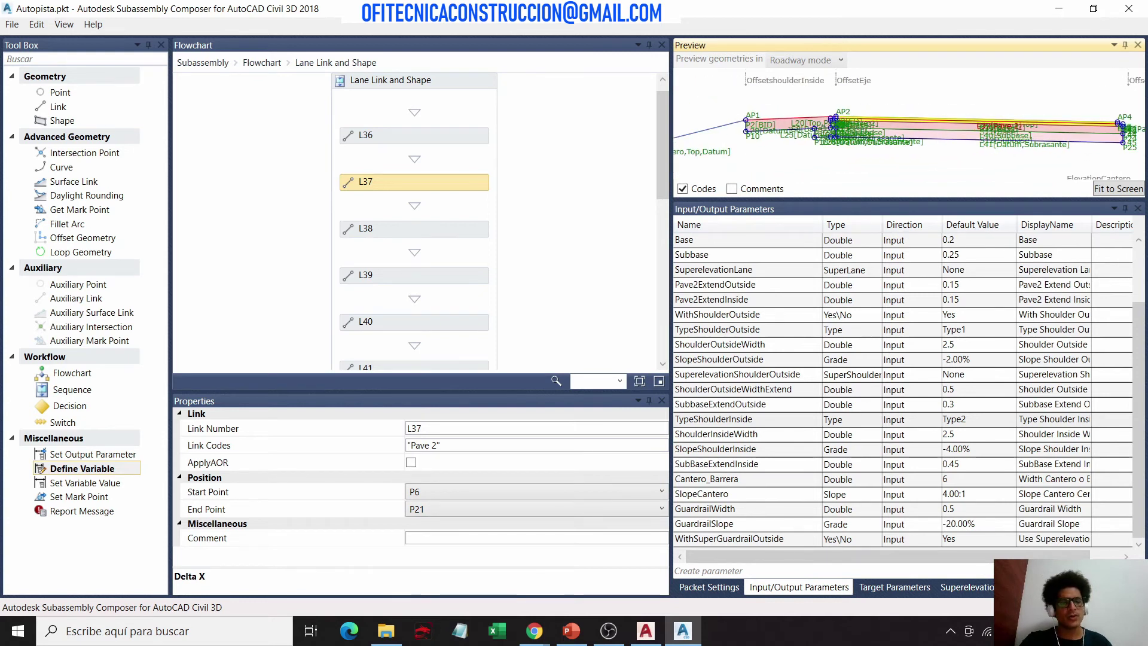
Step: Set the TypeShoulderInside default value to Type1 and refresh the preview
click(969, 420)
click(969, 435)
click(1005, 141)
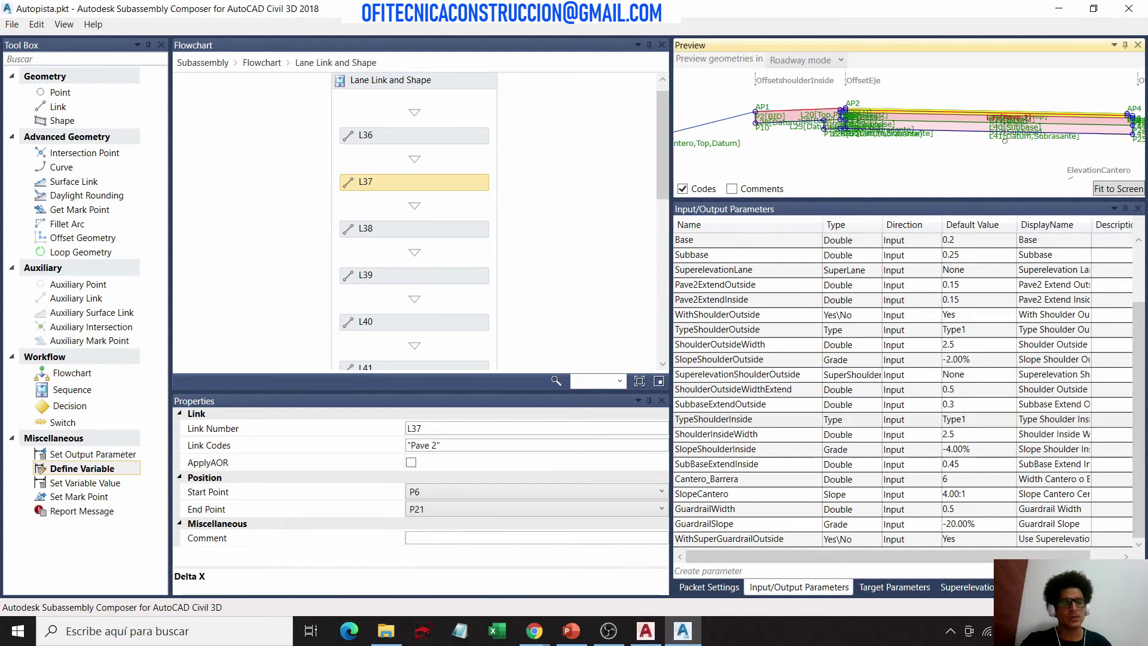
scroll(843, 96, up, 3)
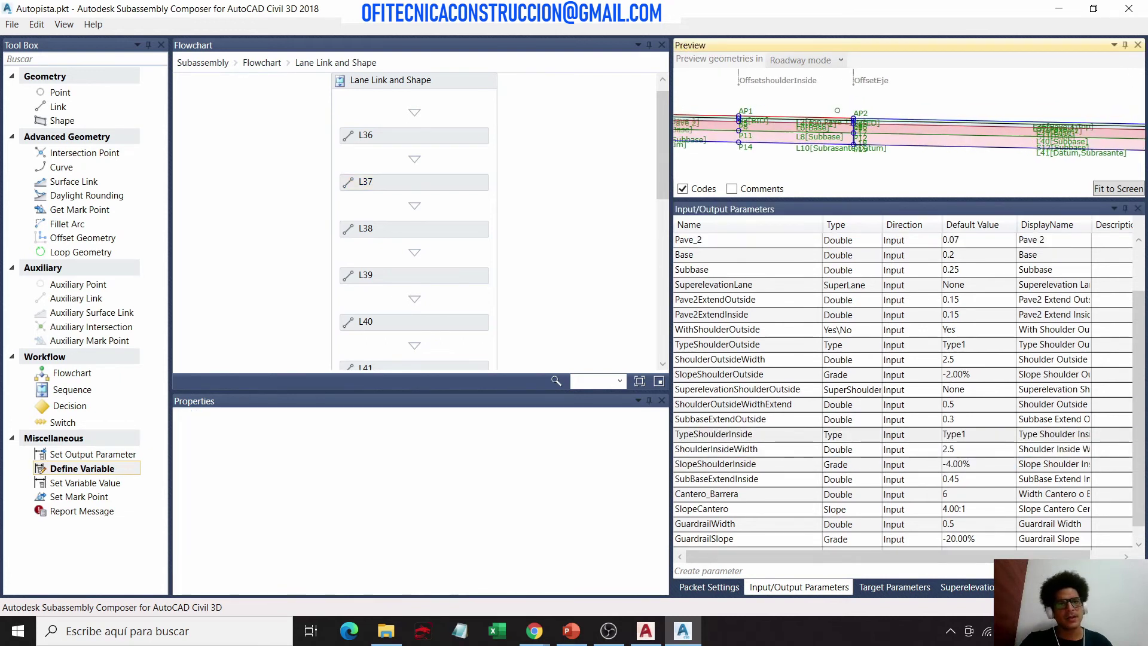
scroll(861, 96, up, 2)
scroll(861, 96, up, 1)
scroll(861, 96, up, 1)
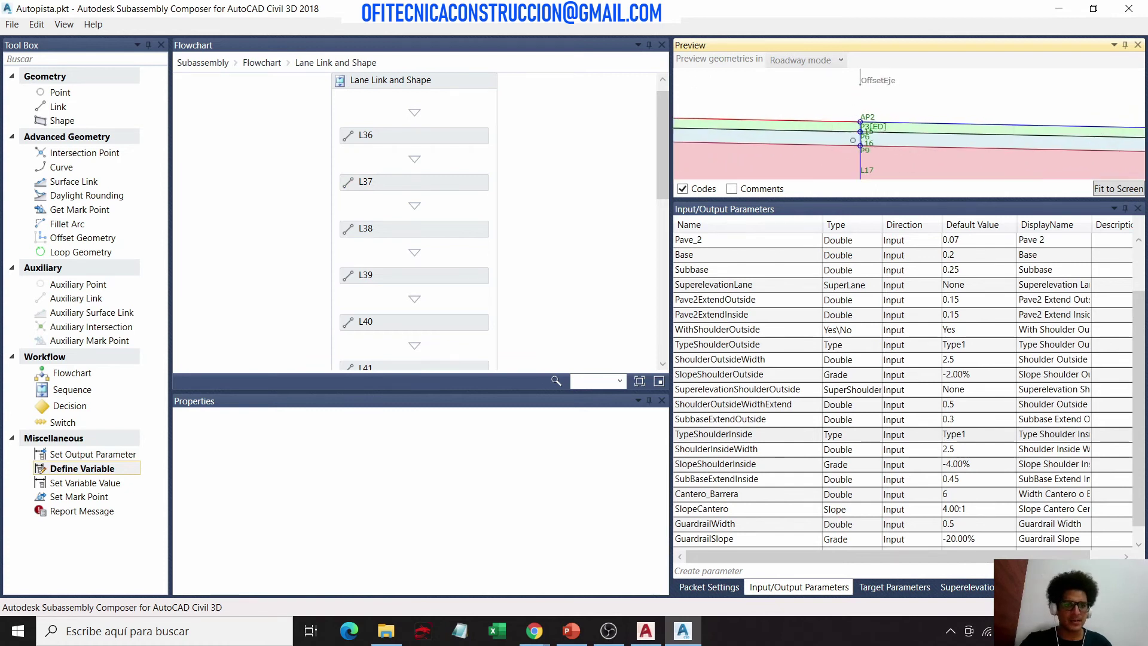
scroll(861, 96, up, 2)
scroll(861, 113, up, 1)
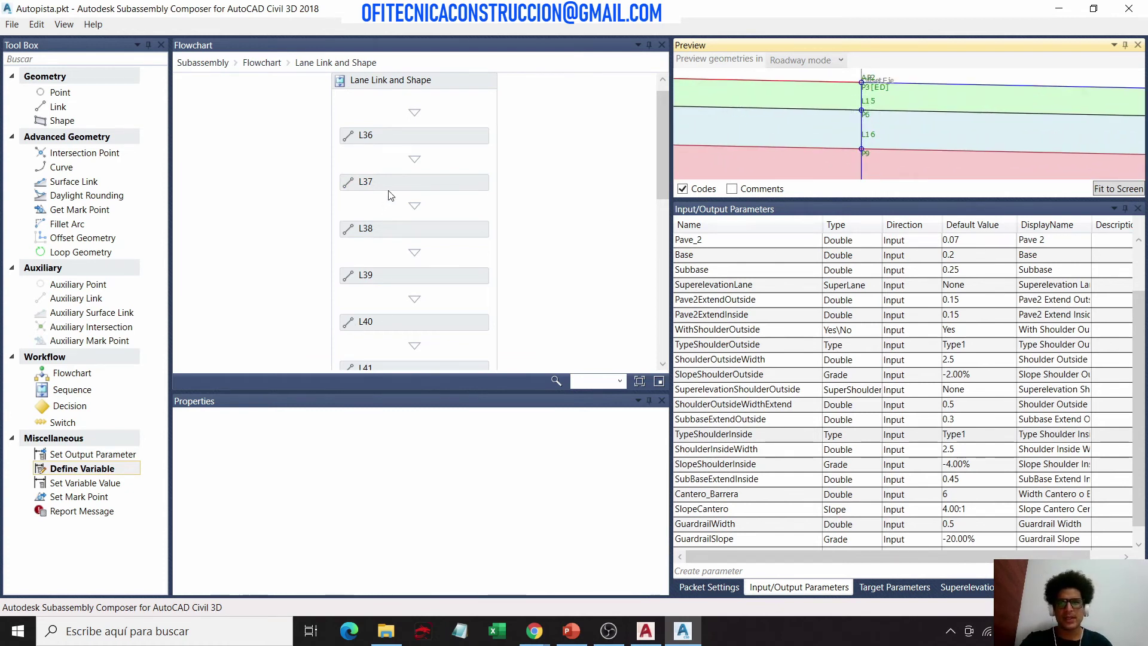
Step: Select link L37 and pan the roadway section preview to locate it
click(410, 187)
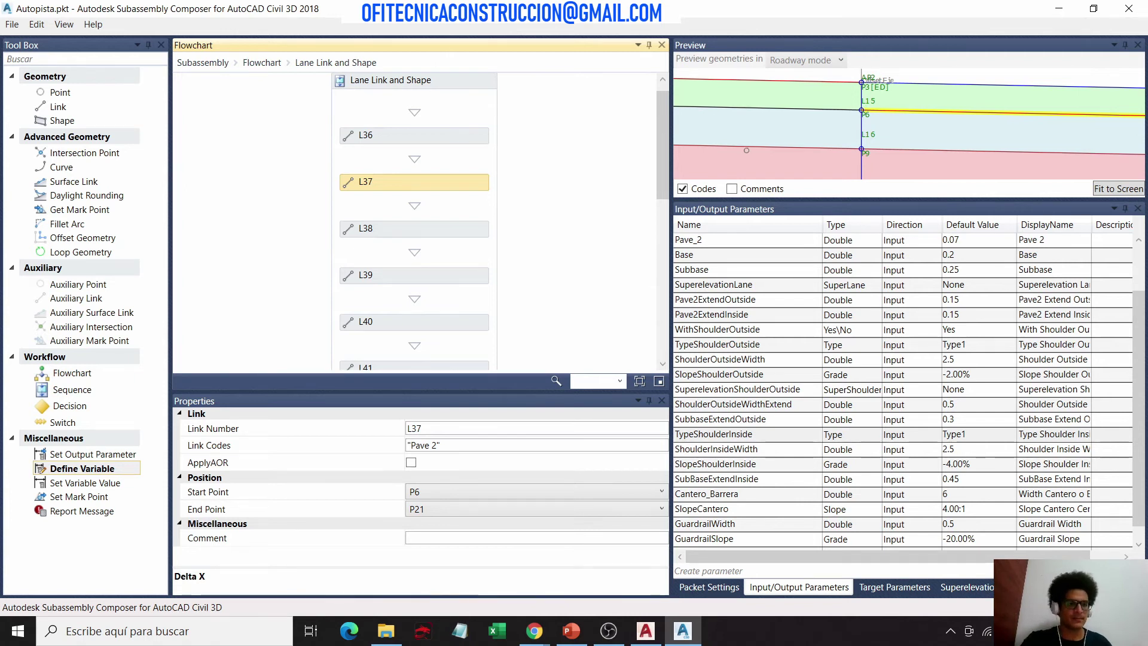
scroll(771, 114, down, 5)
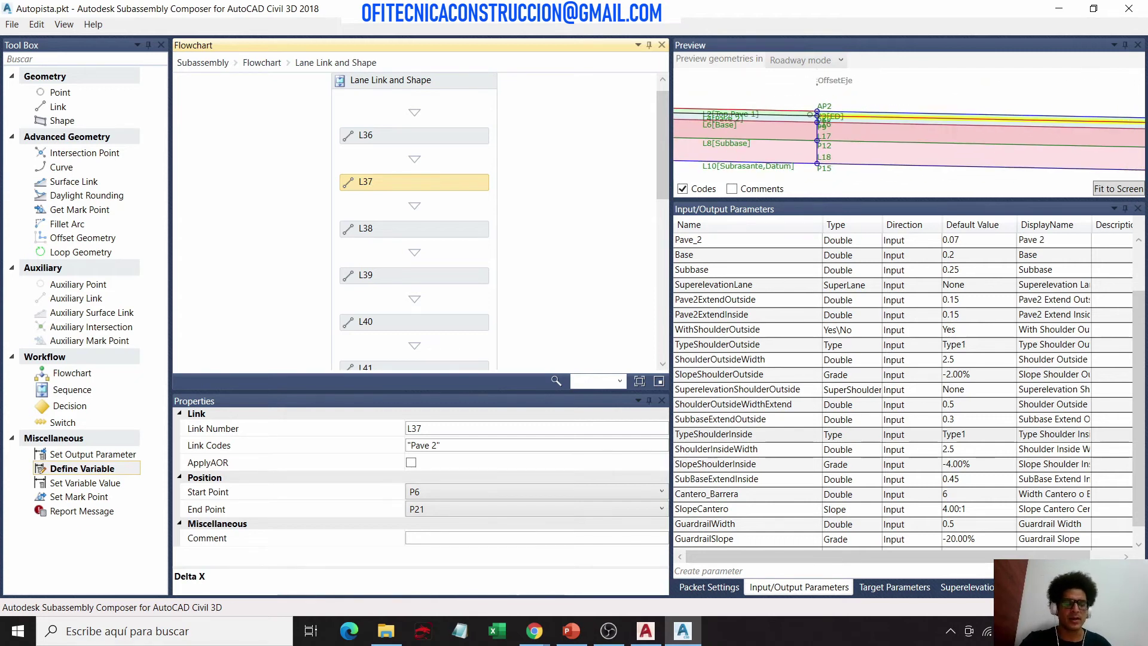
scroll(941, 127, down, 3)
drag(941, 127, 824, 108)
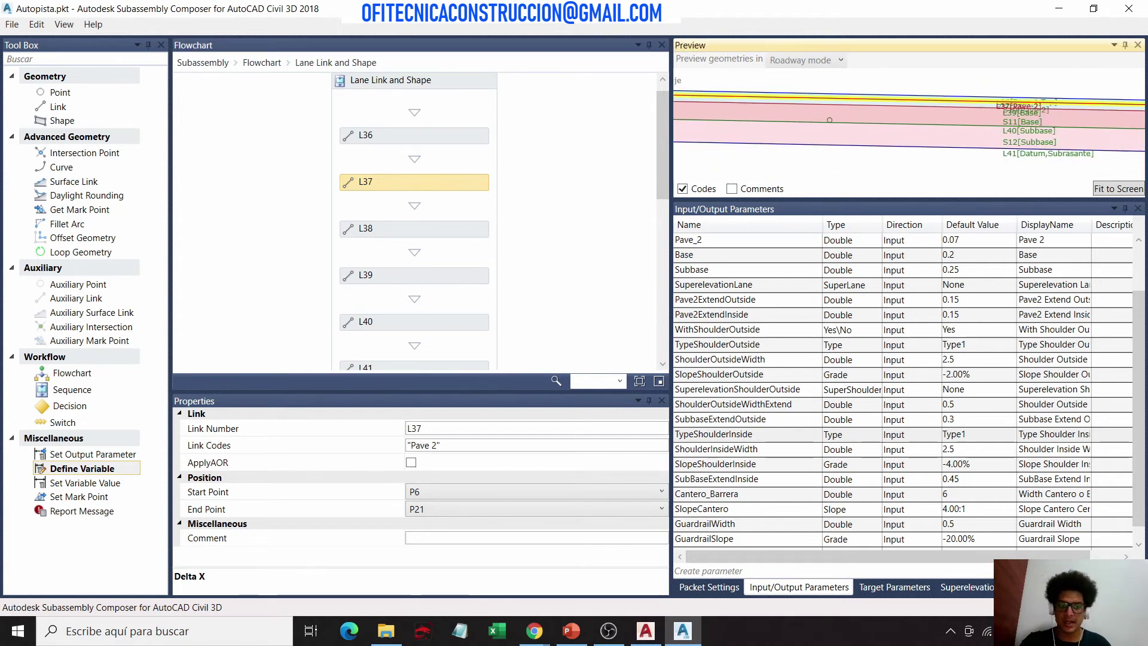
scroll(831, 140, up, 3)
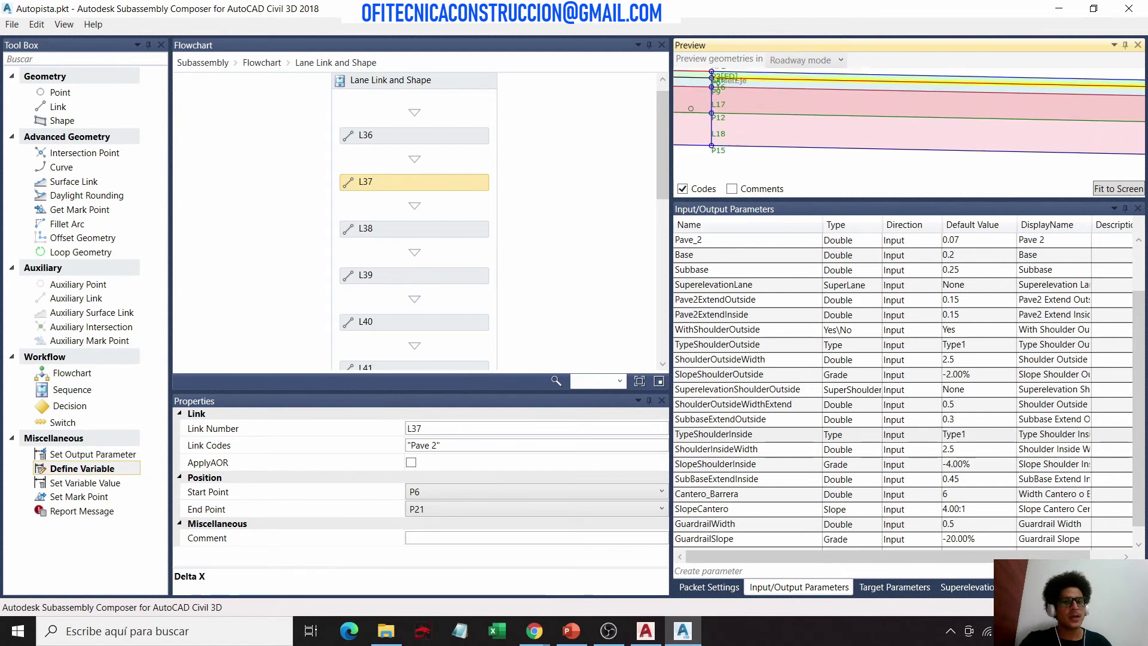
scroll(831, 141, up, 2)
scroll(831, 140, up, 3)
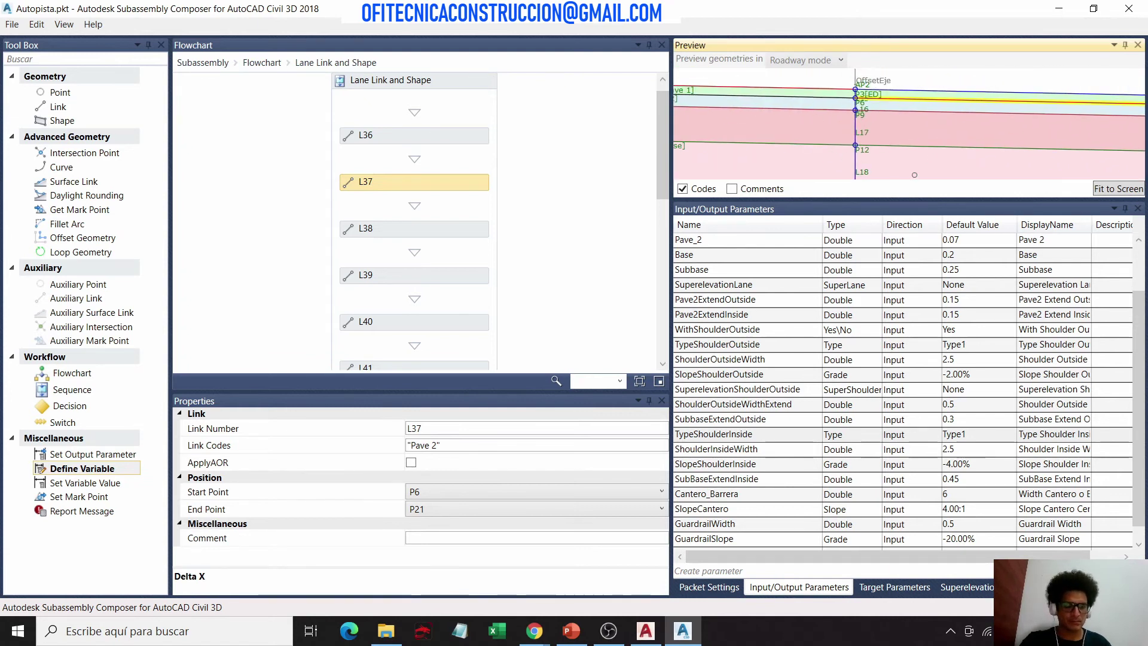
Step: Zoom the preview to confirm L37 runs from P6 to P21 with the Pave 2 code
scroll(831, 140, down, 1)
scroll(832, 142, down, 1)
scroll(831, 146, down, 2)
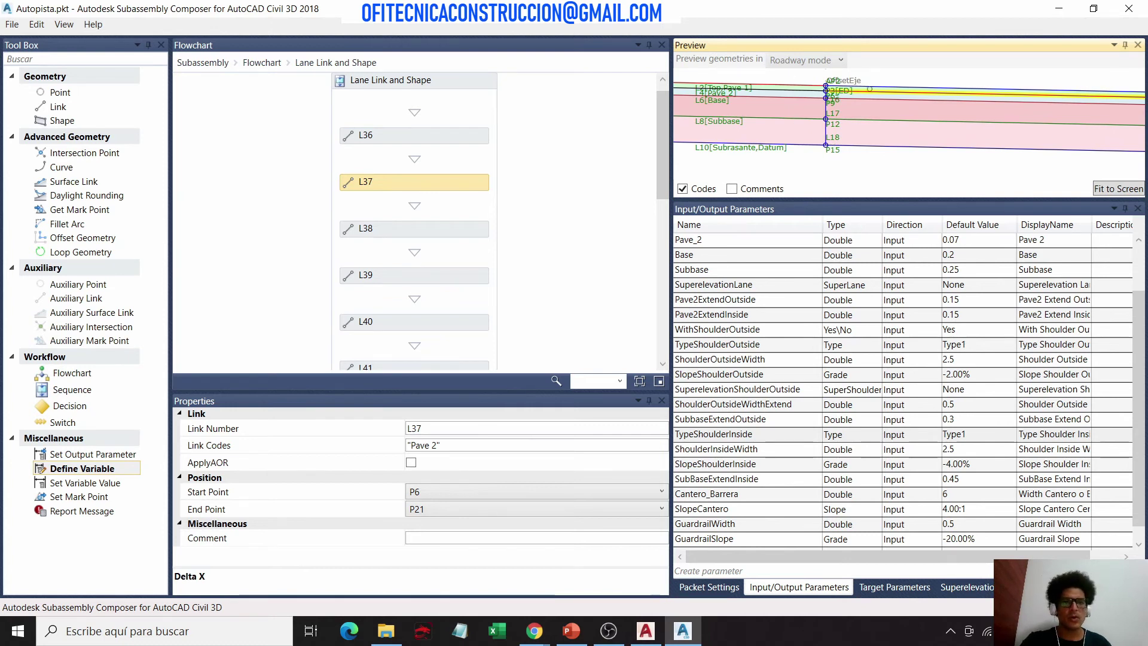
scroll(831, 120, up, 1)
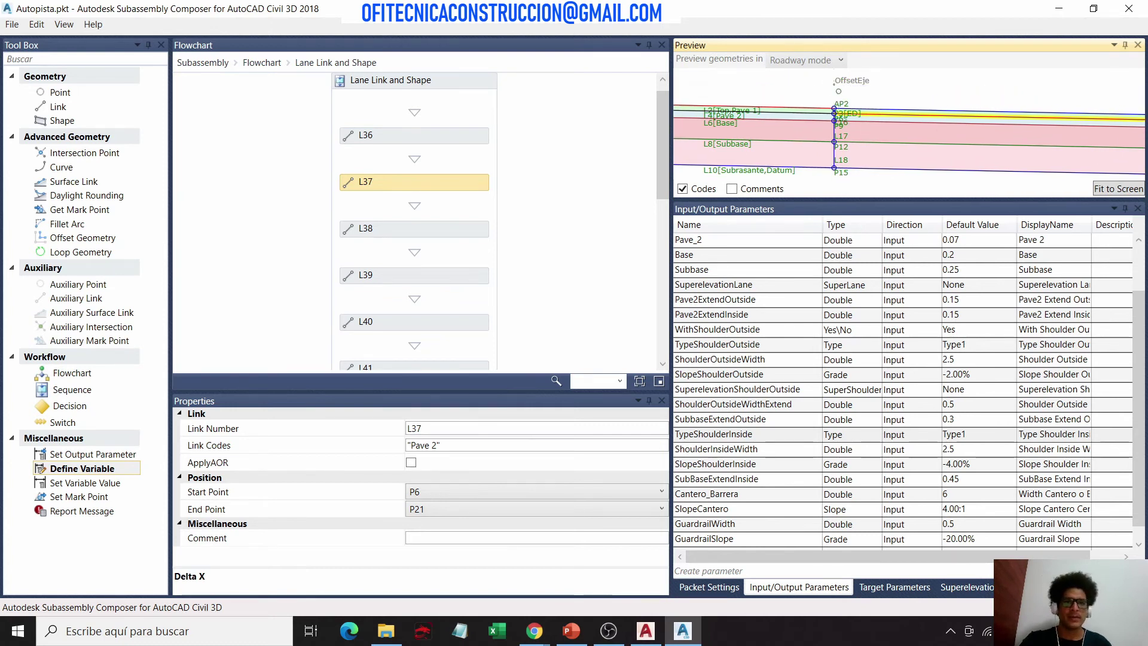
scroll(831, 119, up, 1)
scroll(831, 119, up, 1)
scroll(822, 113, up, 2)
scroll(822, 113, up, 2)
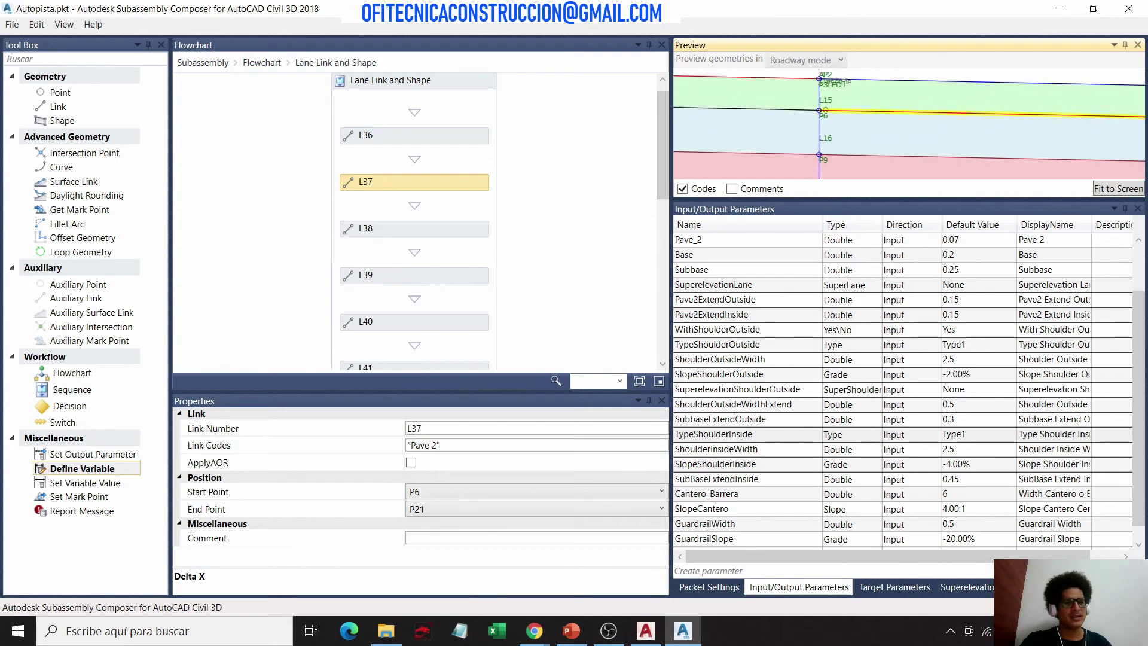
scroll(822, 114, up, 1)
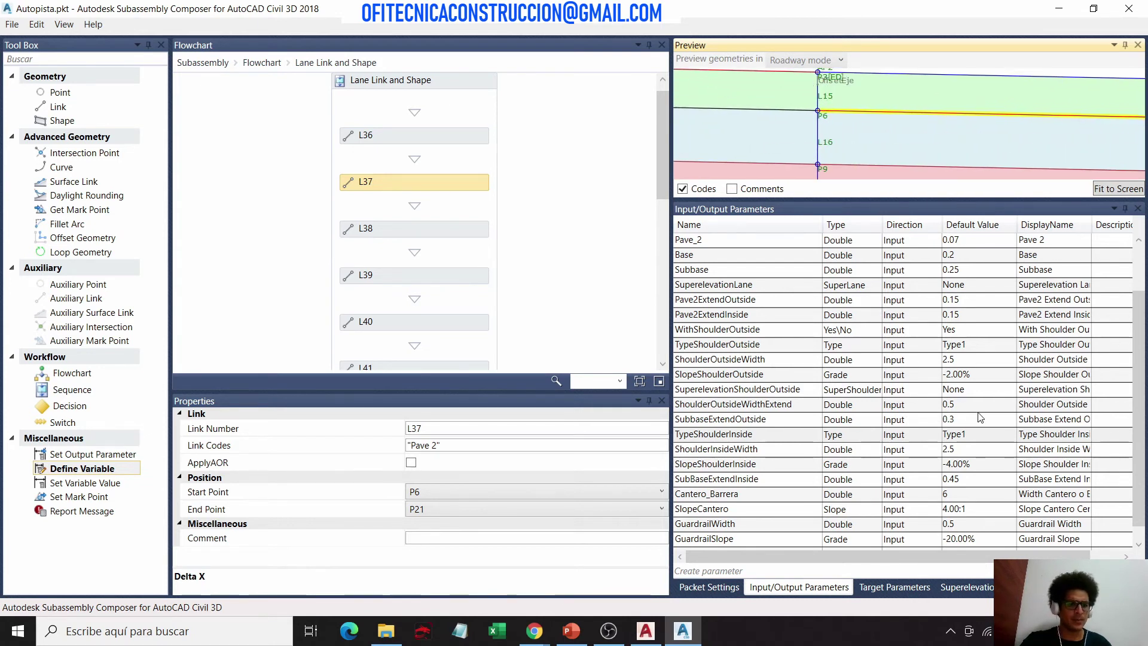
Step: Set the TypeShoulderInside default value back to Type2
click(979, 434)
click(958, 465)
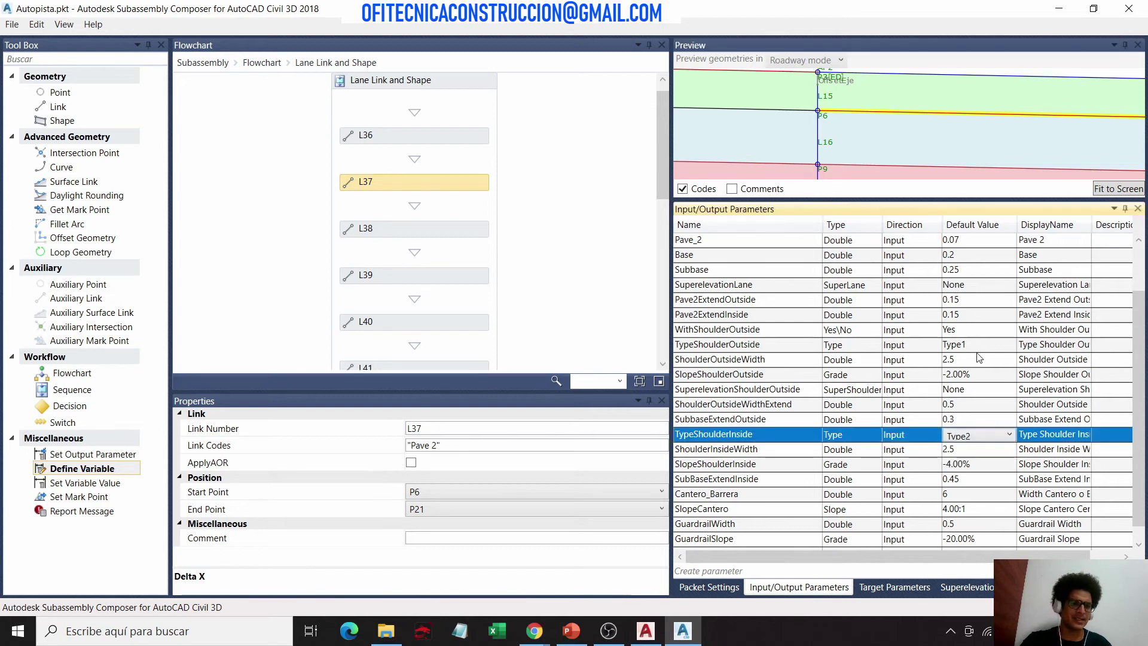
scroll(916, 111, down, 2)
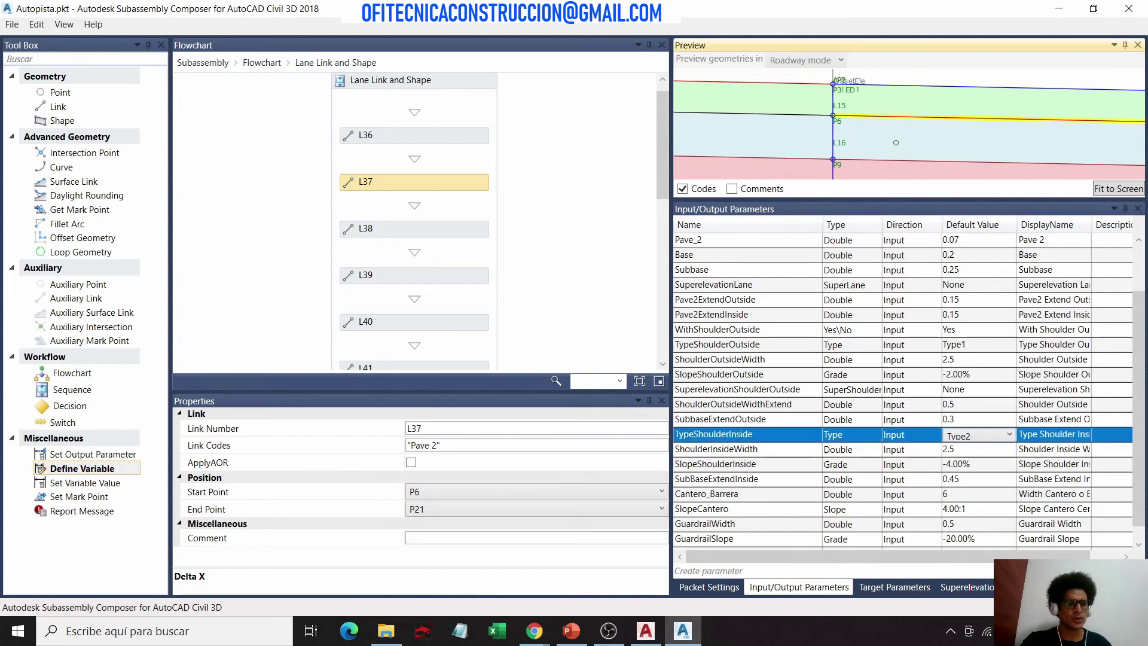
Step: Select shape S9 in the Preview to inspect its properties
click(916, 112)
scroll(898, 122, up, 2)
scroll(898, 123, down, 2)
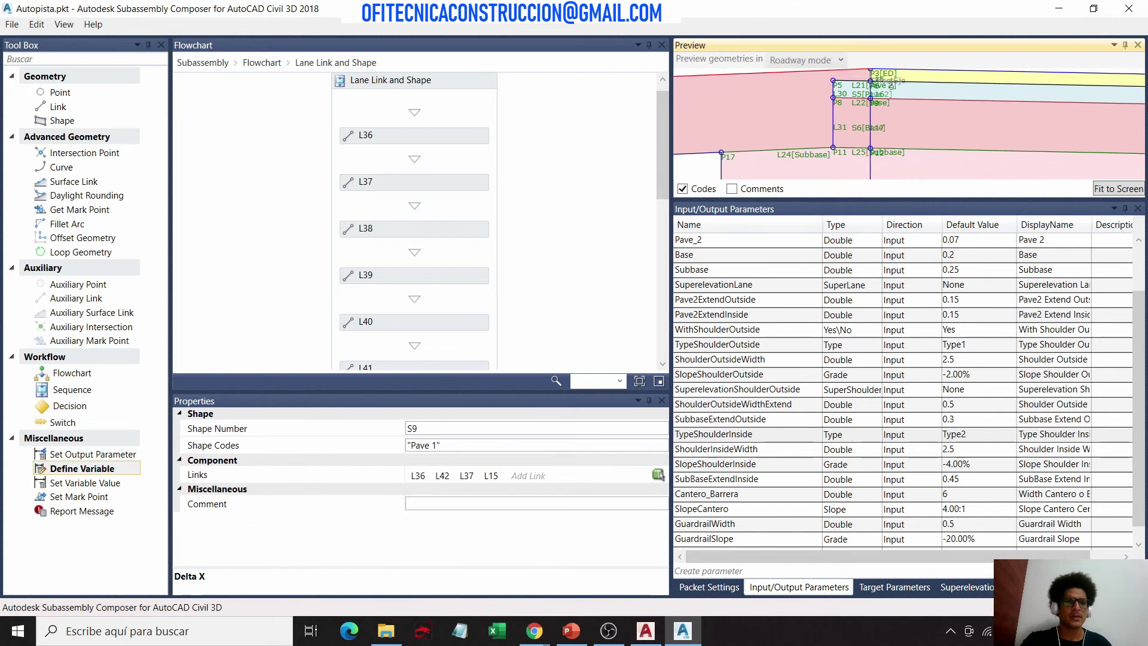
scroll(830, 102, up, 3)
scroll(830, 101, down, 3)
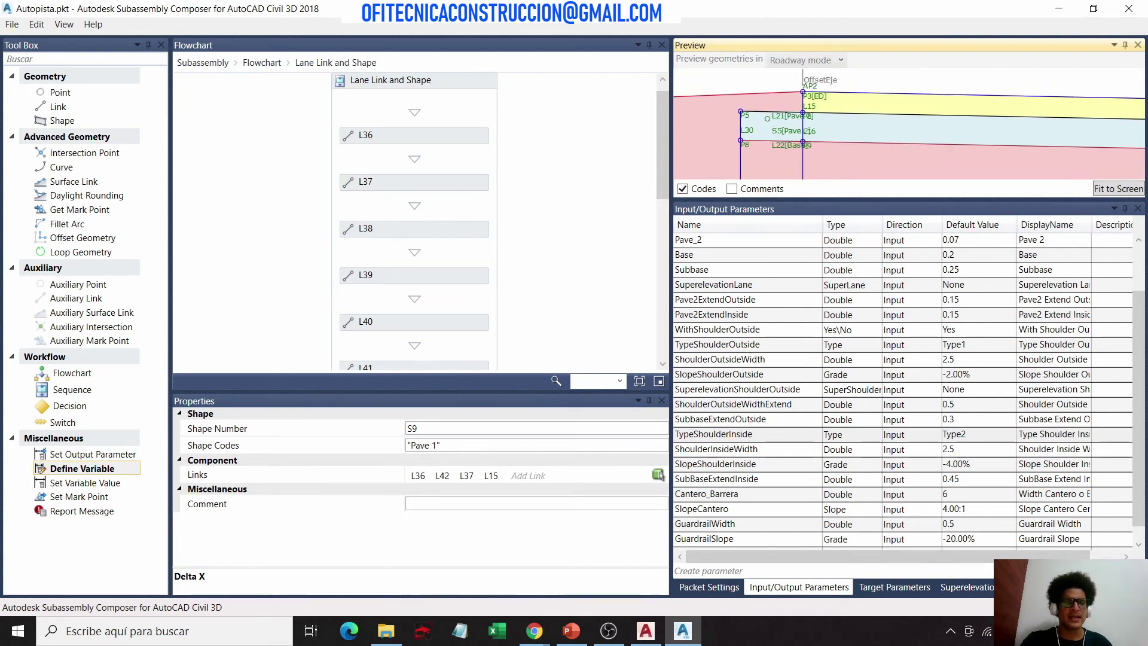
scroll(191, 90, down, 1)
Step: Return to the parent flowchart and open the Lane Link and Shape sequence
click(261, 62)
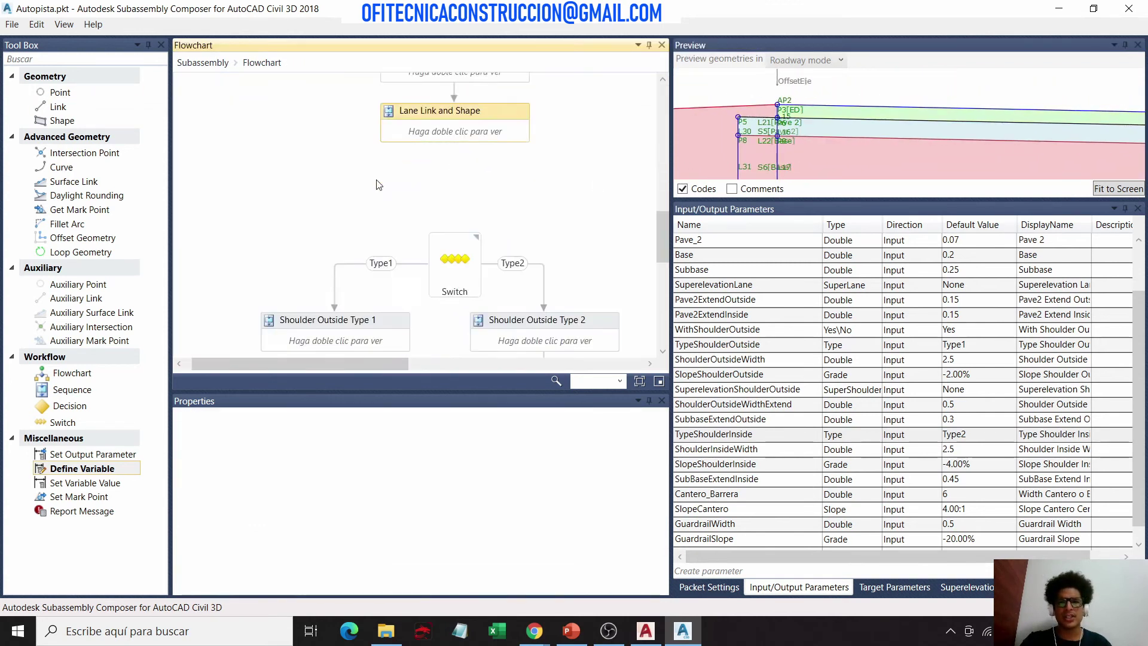
scroll(538, 187, down, 1)
scroll(538, 187, up, 1)
scroll(539, 186, up, 2)
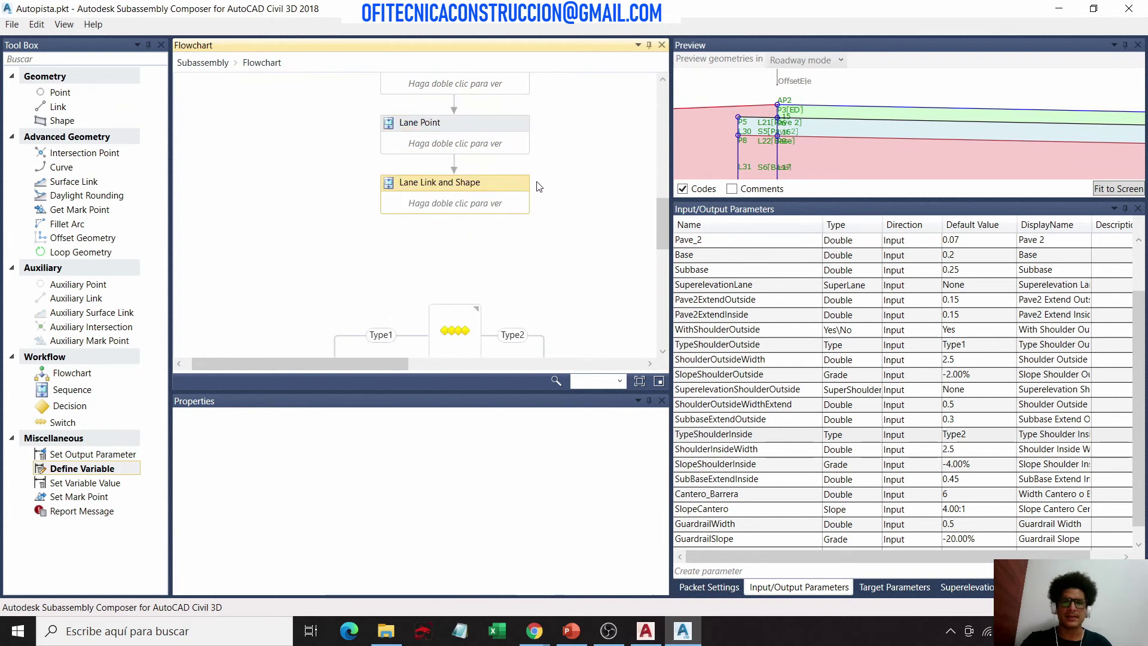
double_click(489, 186)
scroll(451, 248, down, 3)
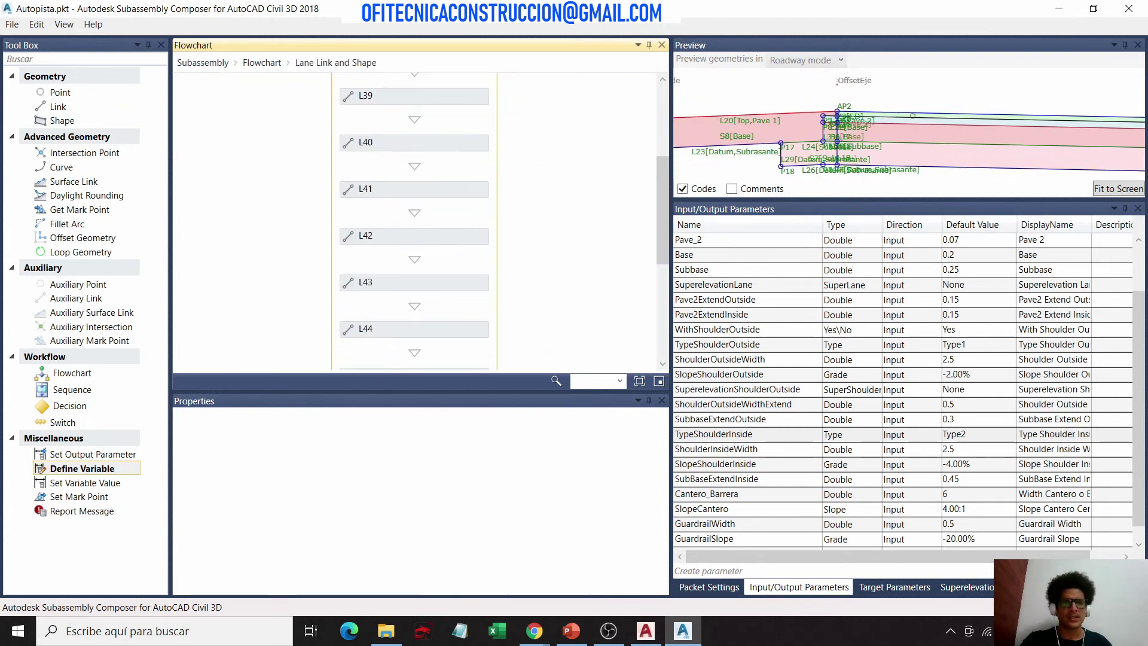
scroll(461, 323, down, 3)
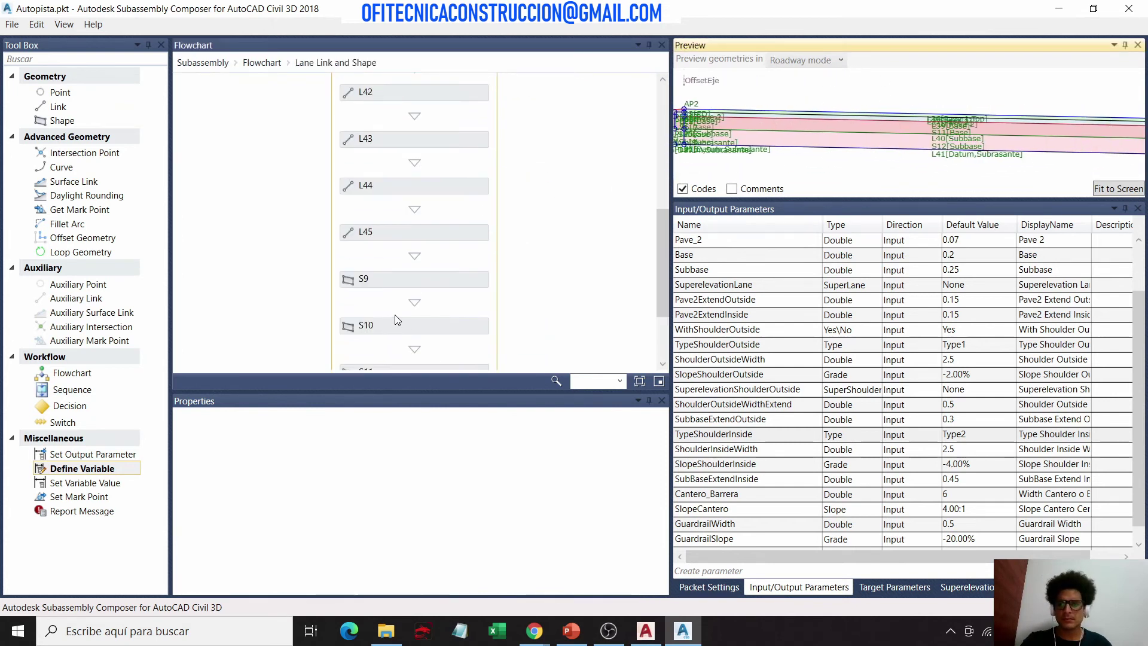
scroll(413, 308, down, 2)
Step: Inspect shape S9 inside Lane Link and Shape, then return to the main flowchart
click(442, 173)
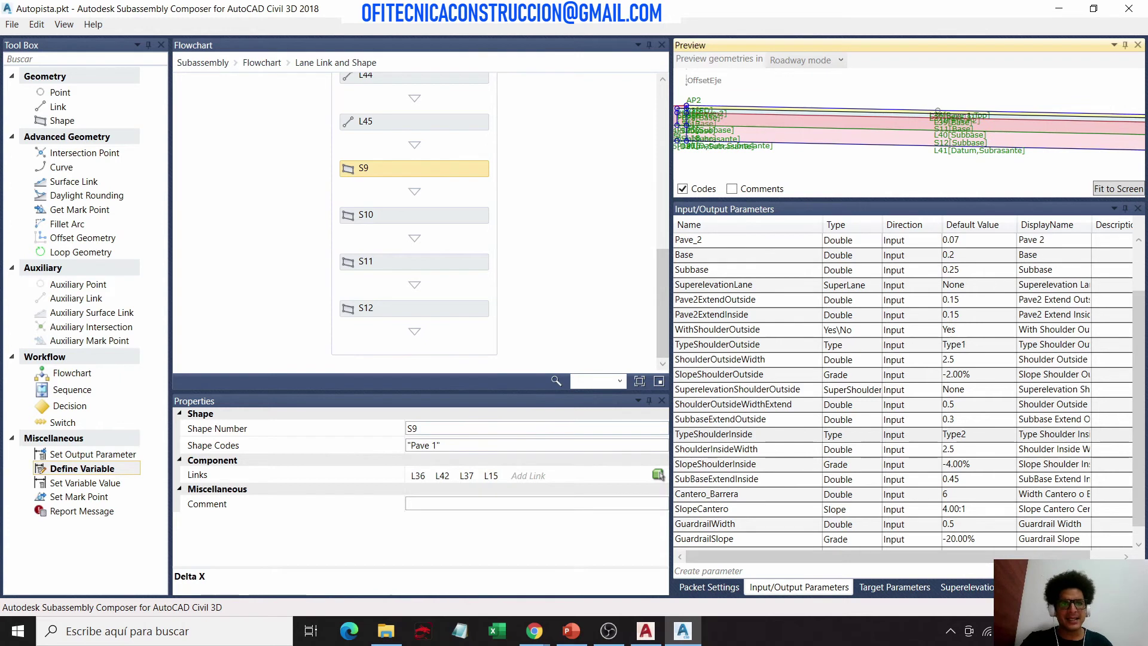
scroll(938, 111, up, 3)
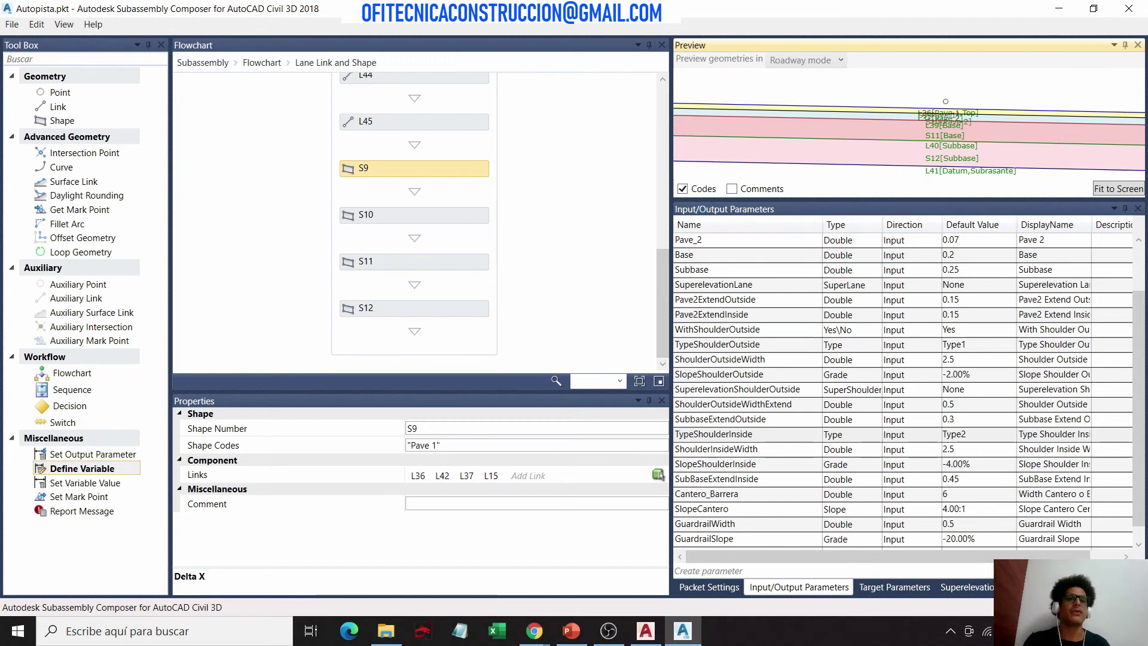
scroll(945, 101, down, 3)
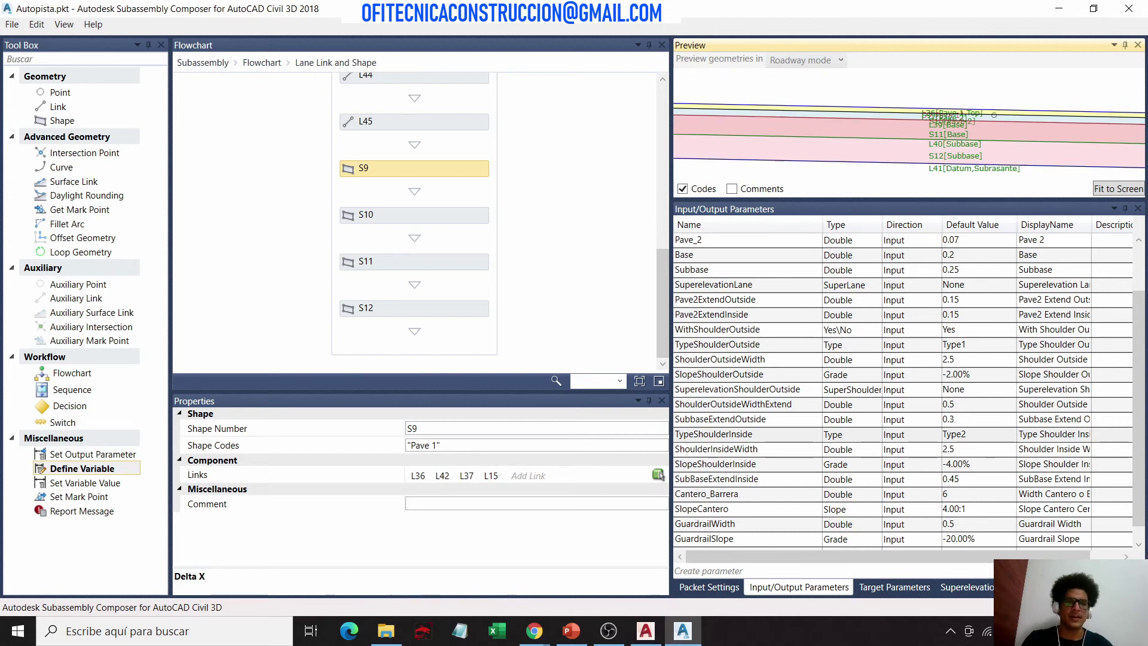
scroll(1004, 98, down, 3)
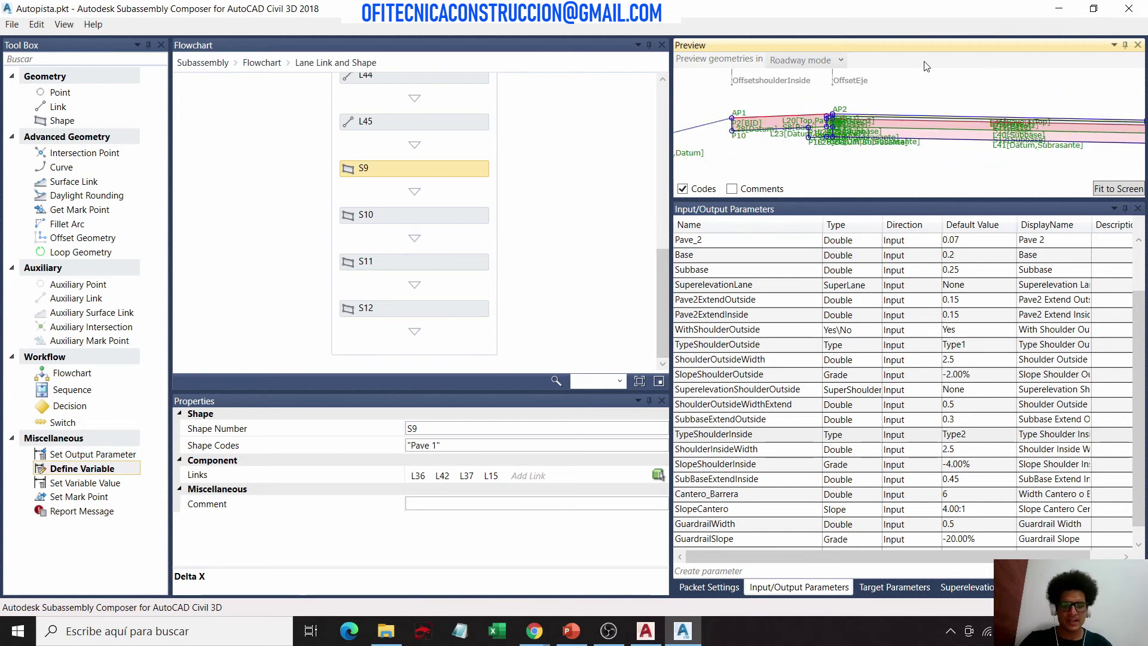
scroll(837, 120, up, 3)
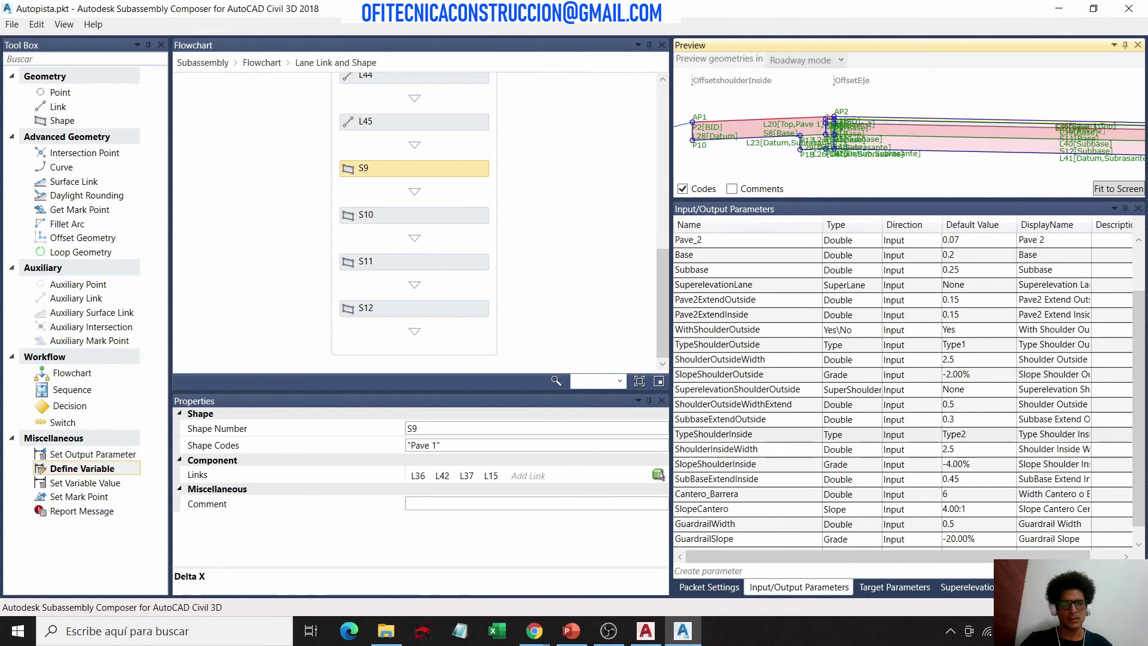
scroll(837, 119, up, 3)
scroll(750, 127, up, 3)
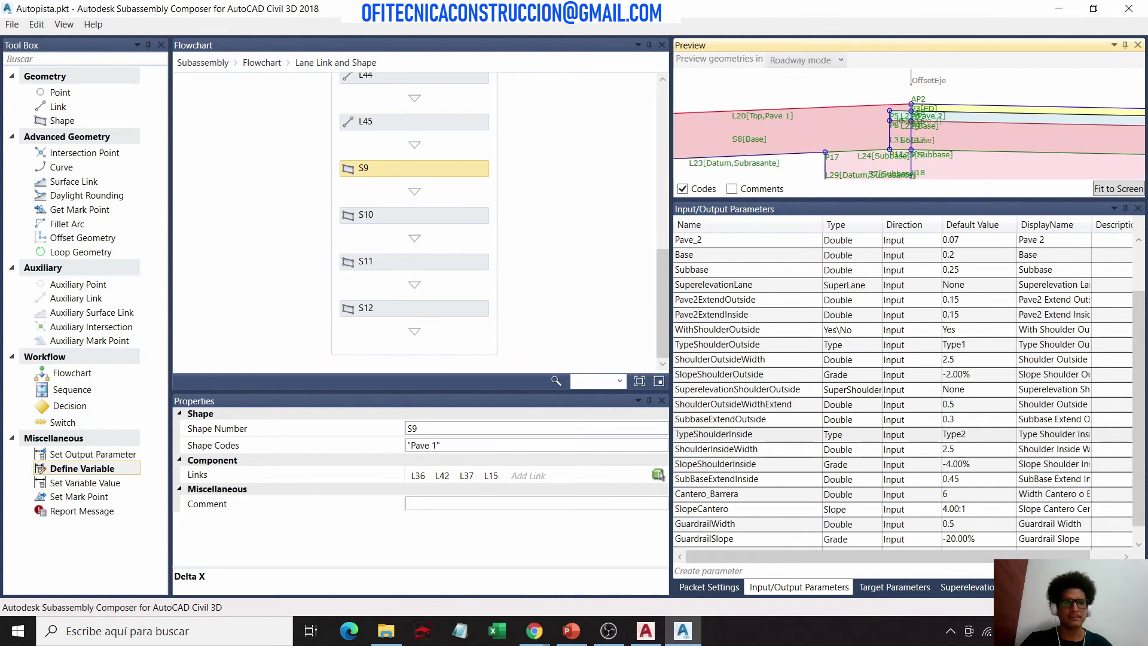
scroll(1106, 101, down, 2)
scroll(1106, 102, down, 1)
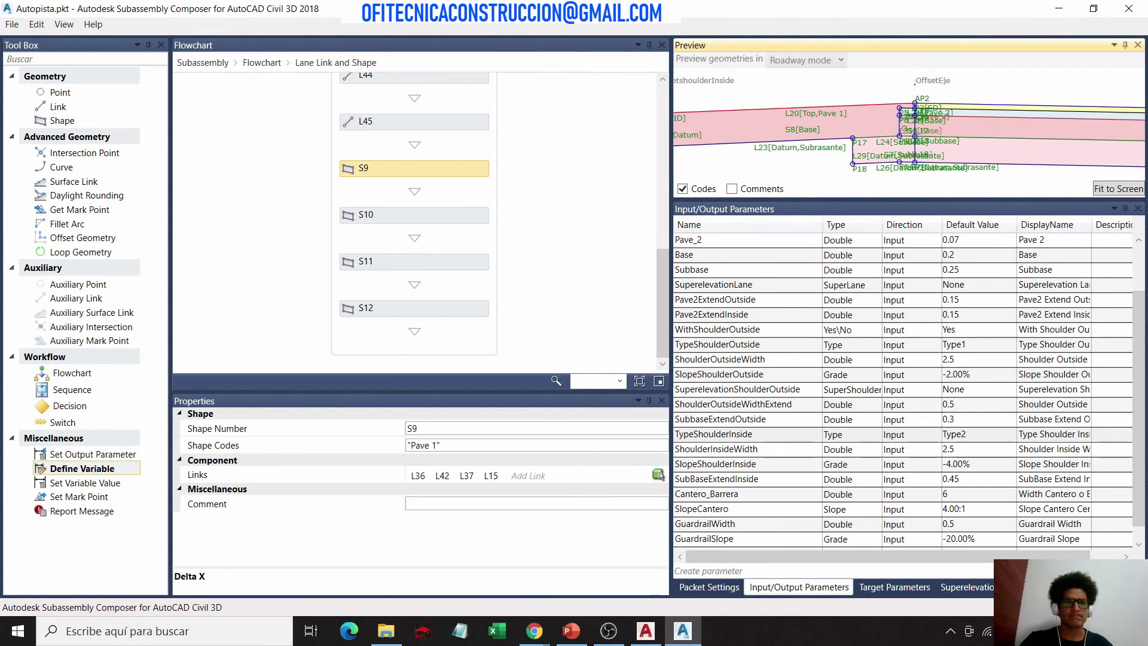
scroll(1106, 102, down, 1)
scroll(274, 84, up, 3)
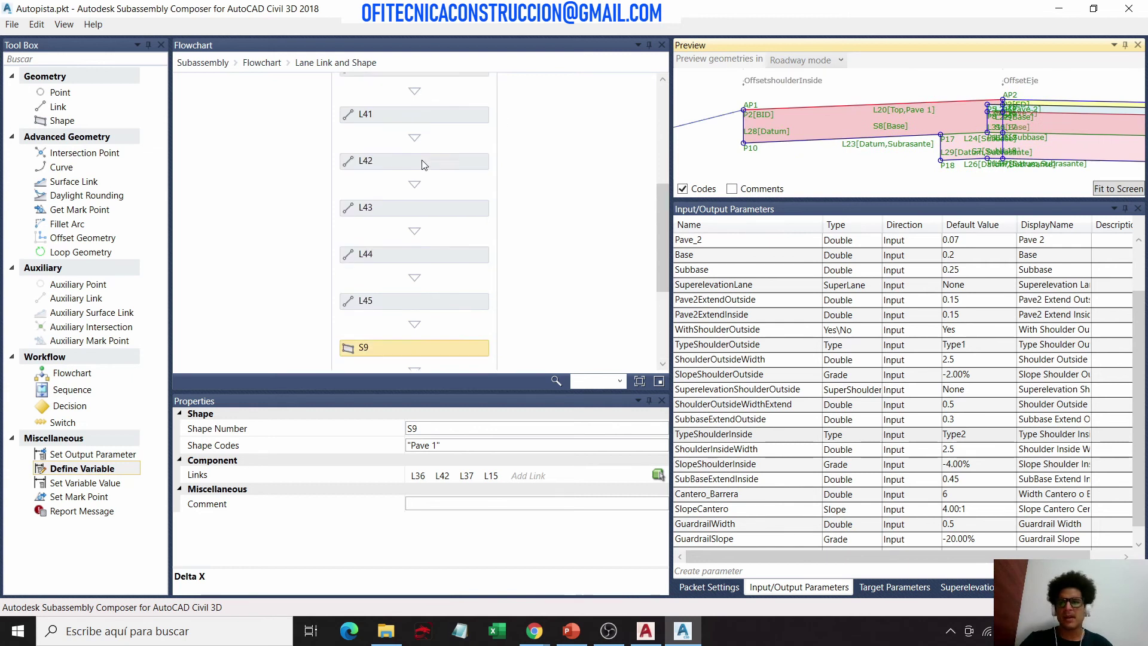
scroll(275, 85, up, 3)
click(262, 62)
Step: Open the Aux Shoulder Type 2 sequence from the main flowchart
scroll(528, 189, down, 2)
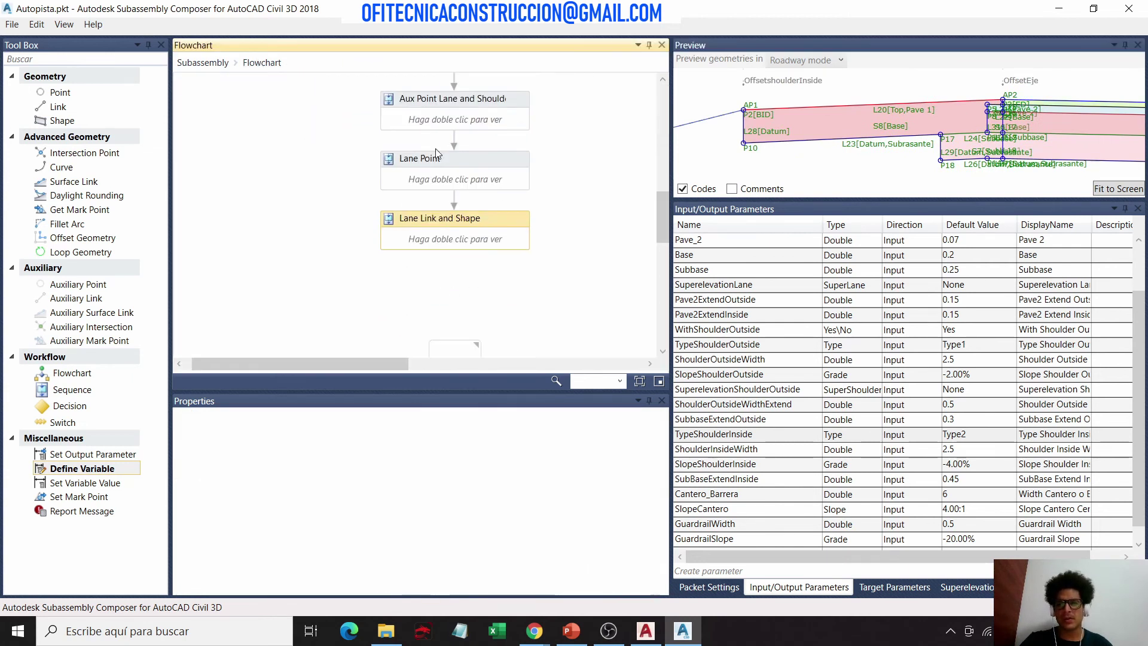
scroll(528, 189, up, 3)
click(501, 208)
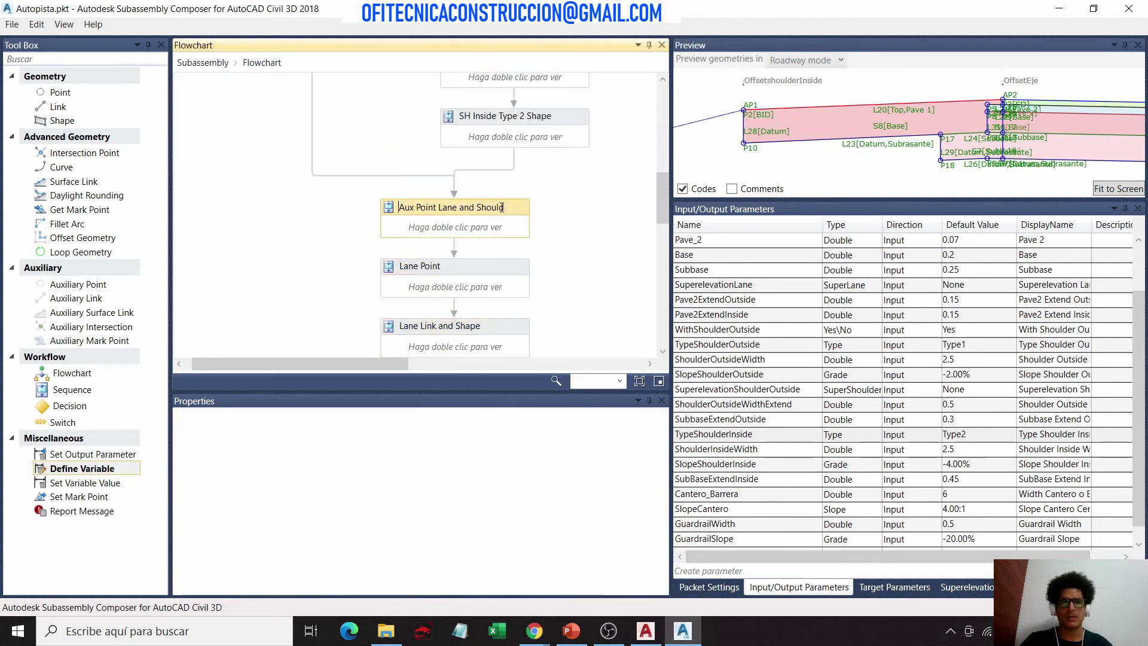
double_click(501, 207)
scroll(542, 185, up, 3)
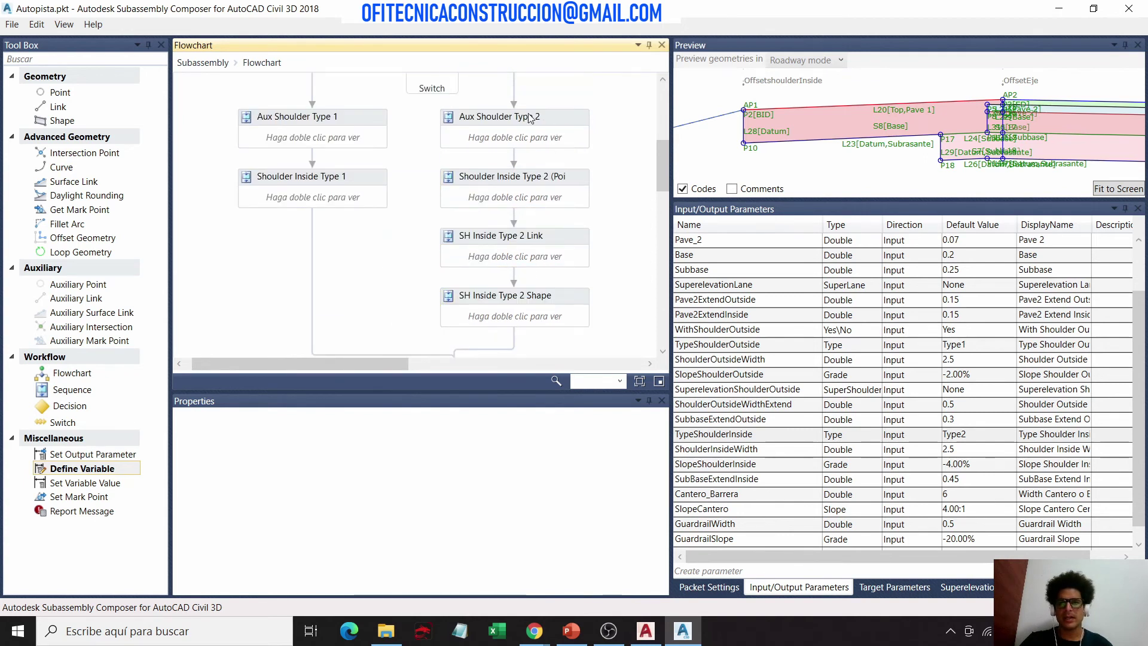
double_click(575, 122)
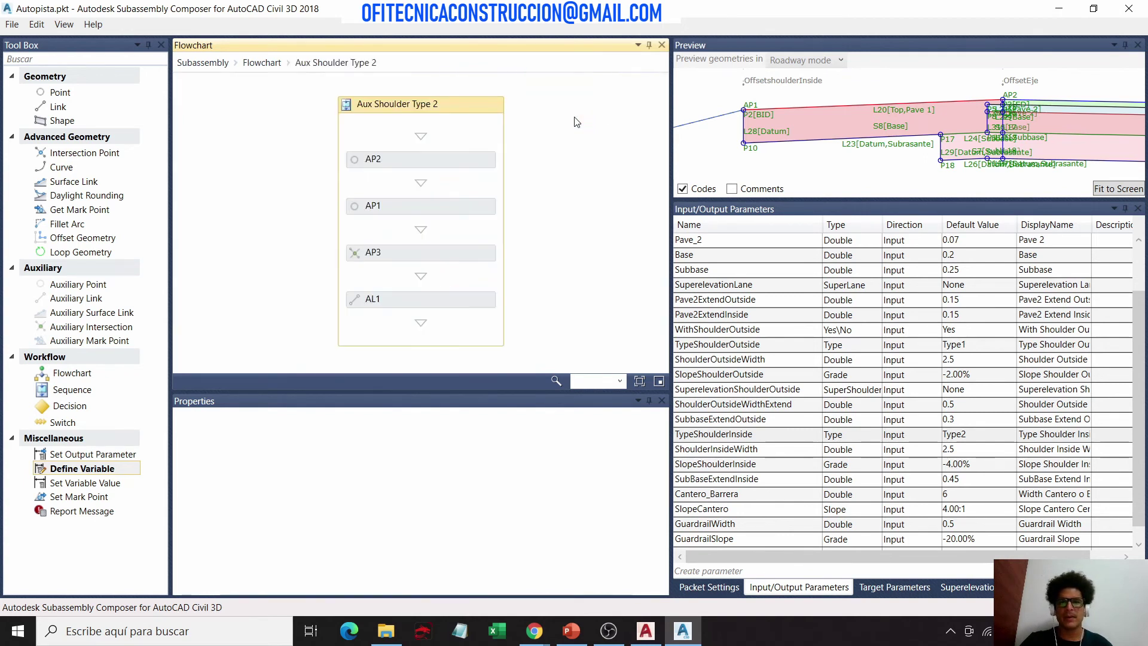
Step: Select AP2, pan the preview to P1 and AP3, and widen the DisplayName column
click(463, 163)
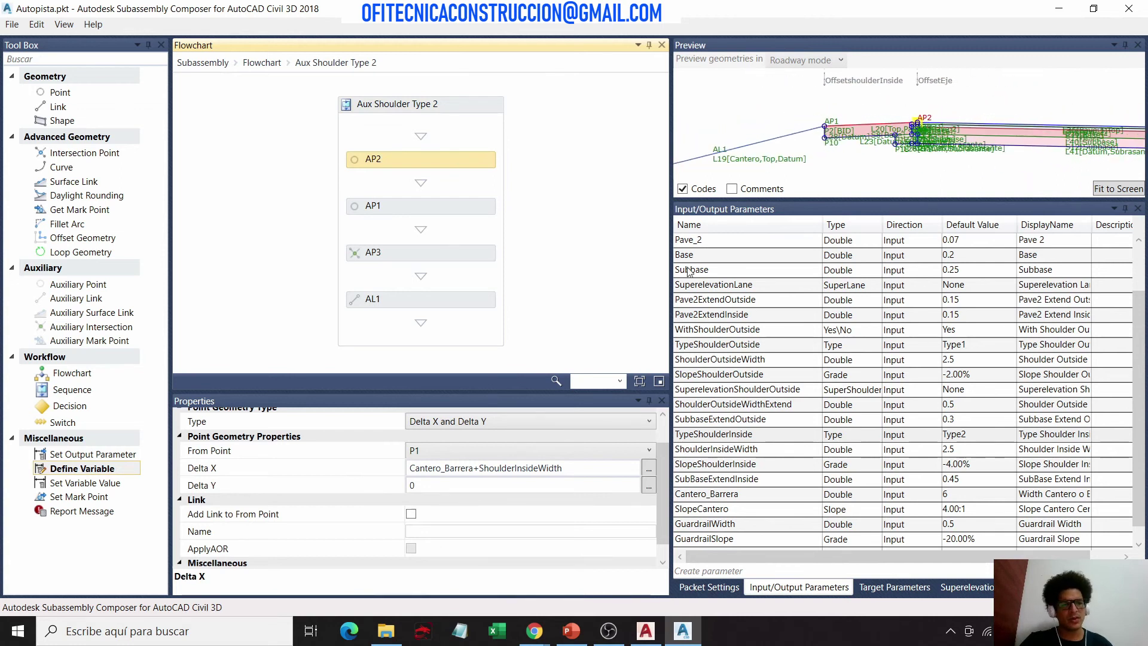
middle_drag(777, 138, 885, 138)
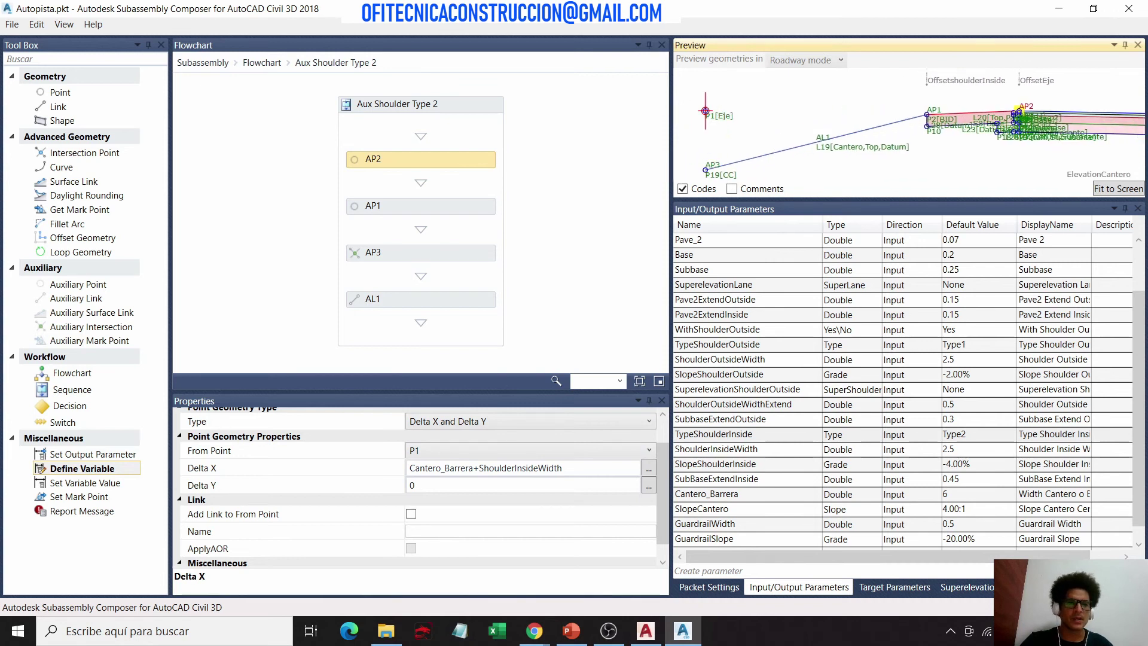
middle_drag(838, 138, 875, 120)
scroll(911, 272, down, 1)
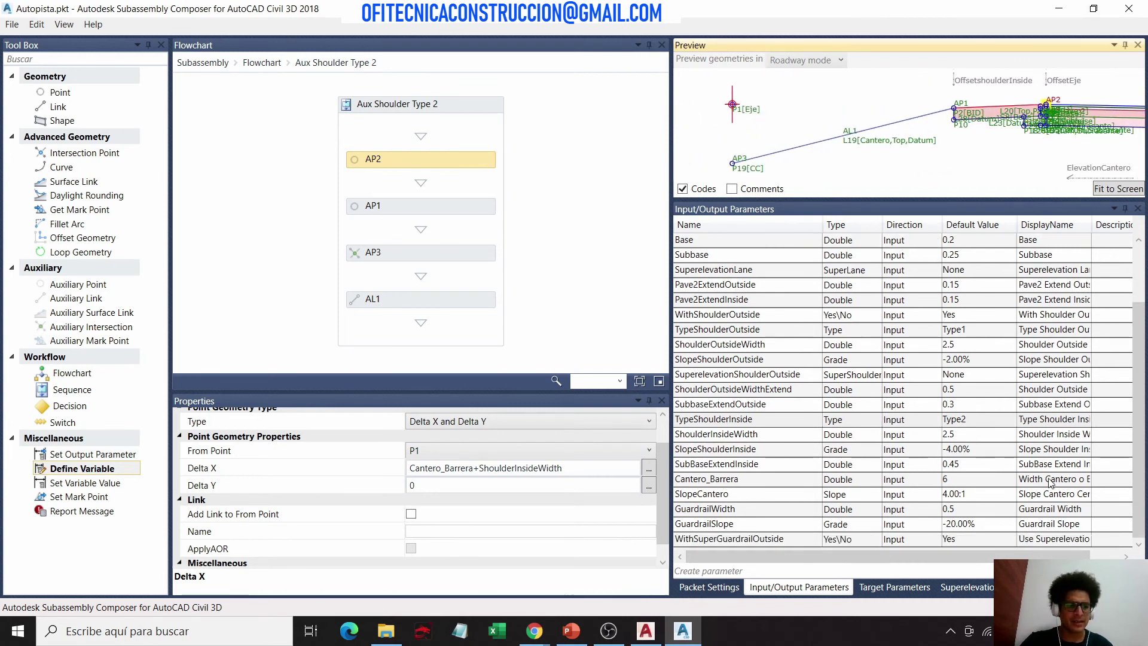
drag(1091, 225, 1134, 229)
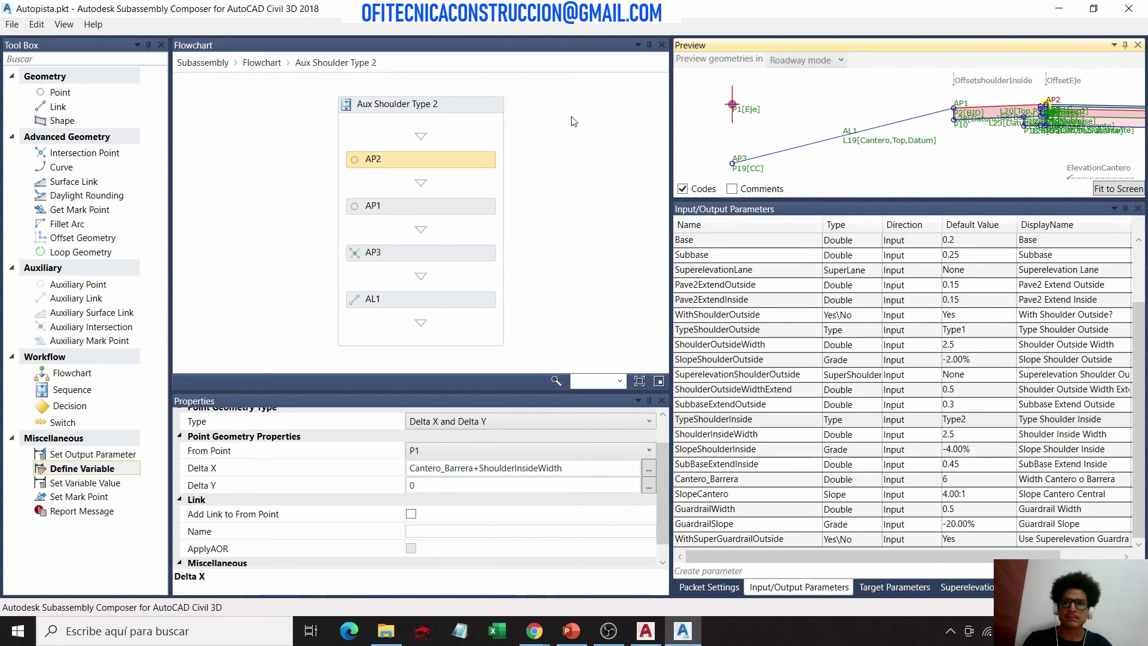
Step: Review the Cantero_Barrera and ShoulderInsideWidth parameters, then reselect AP2
click(711, 481)
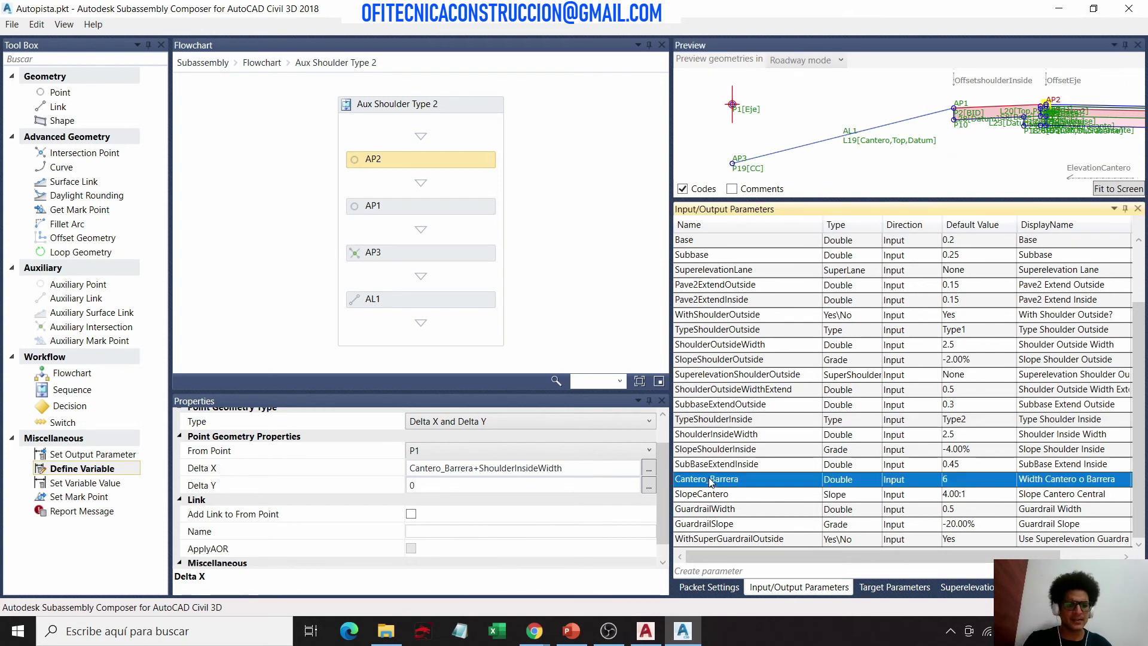
drag(982, 94, 840, 129)
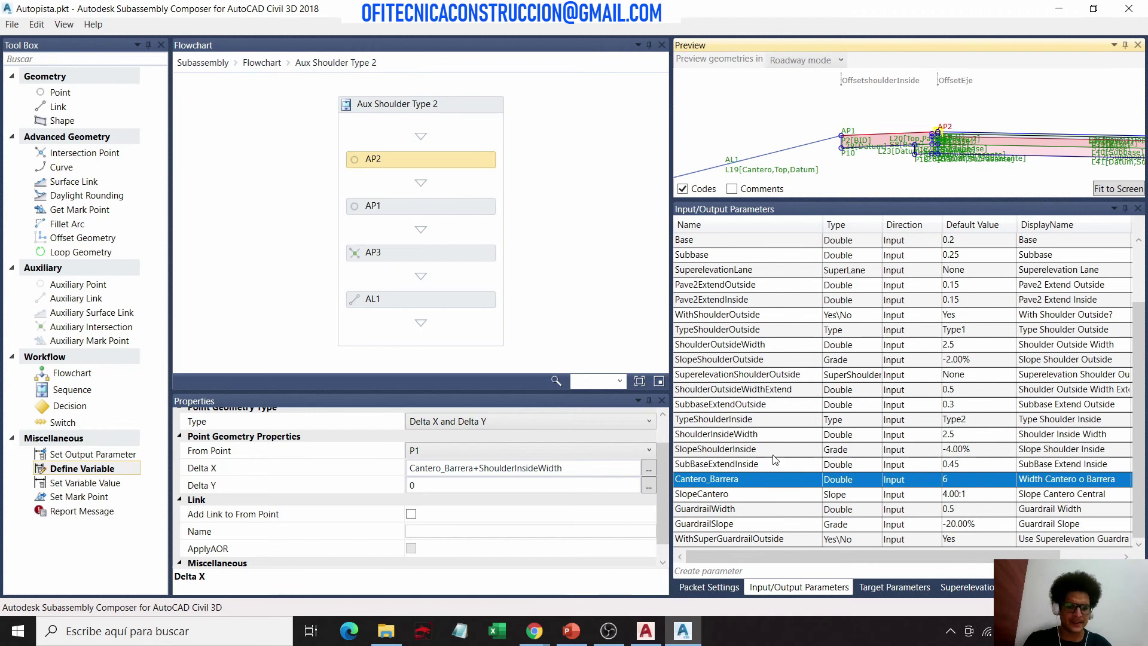
click(765, 437)
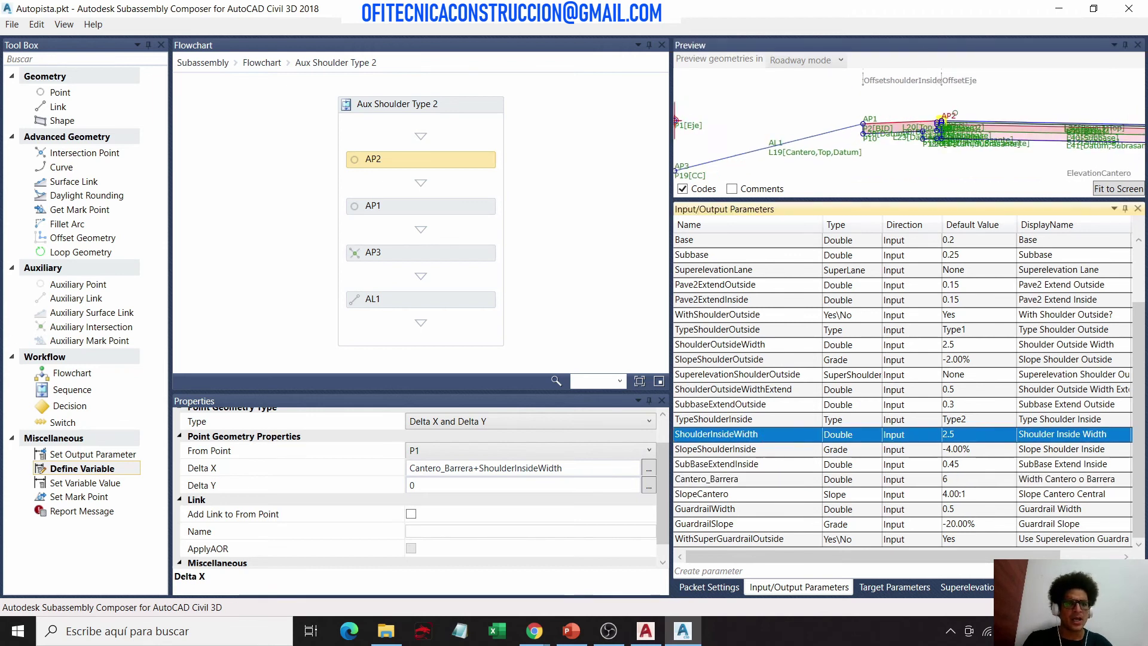
click(465, 164)
scroll(945, 125, up, 4)
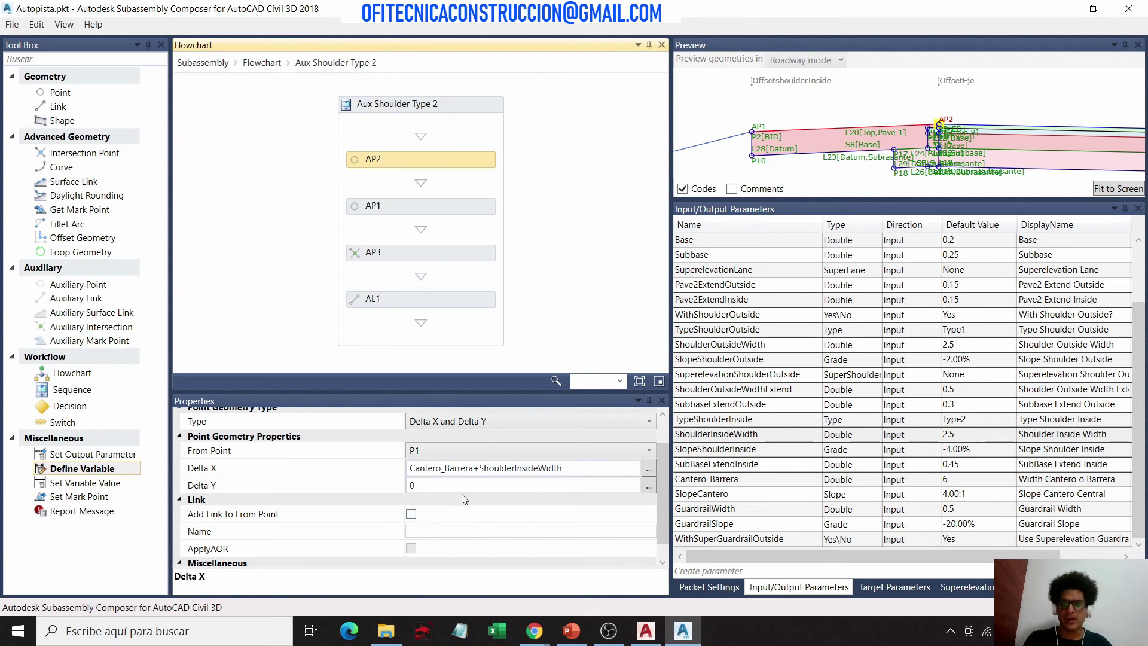
Step: Inspect AP2's Delta X expression, Cantero_Barrera+ShoulderInsideWidth, and select ShoulderOutsideWidth
click(464, 469)
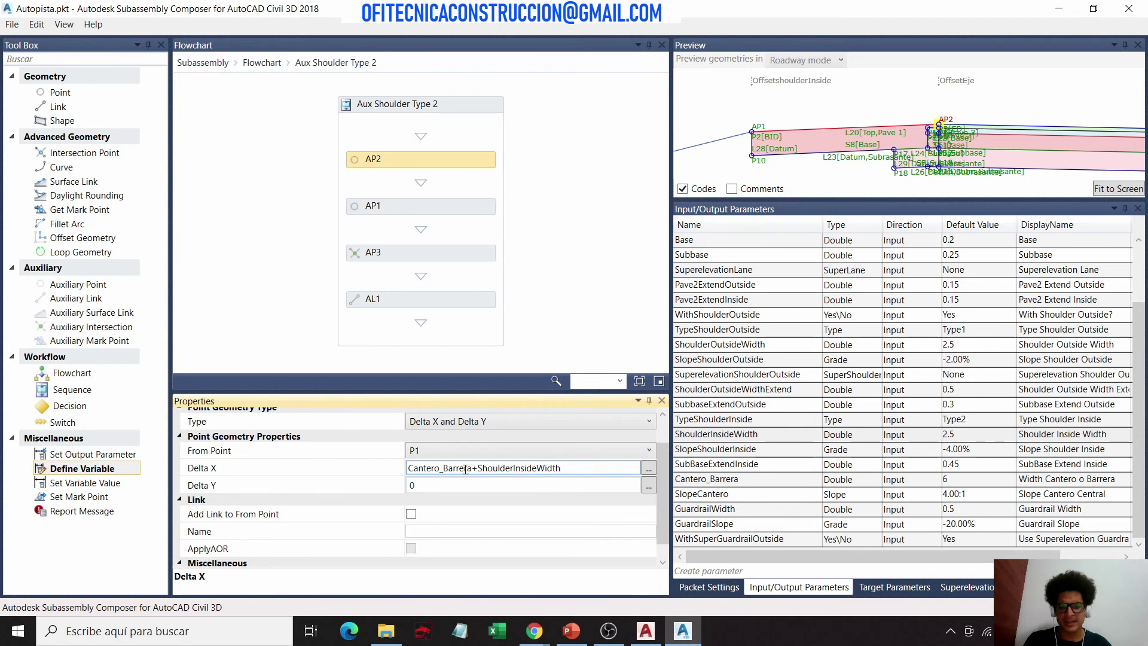
drag(468, 471, 407, 471)
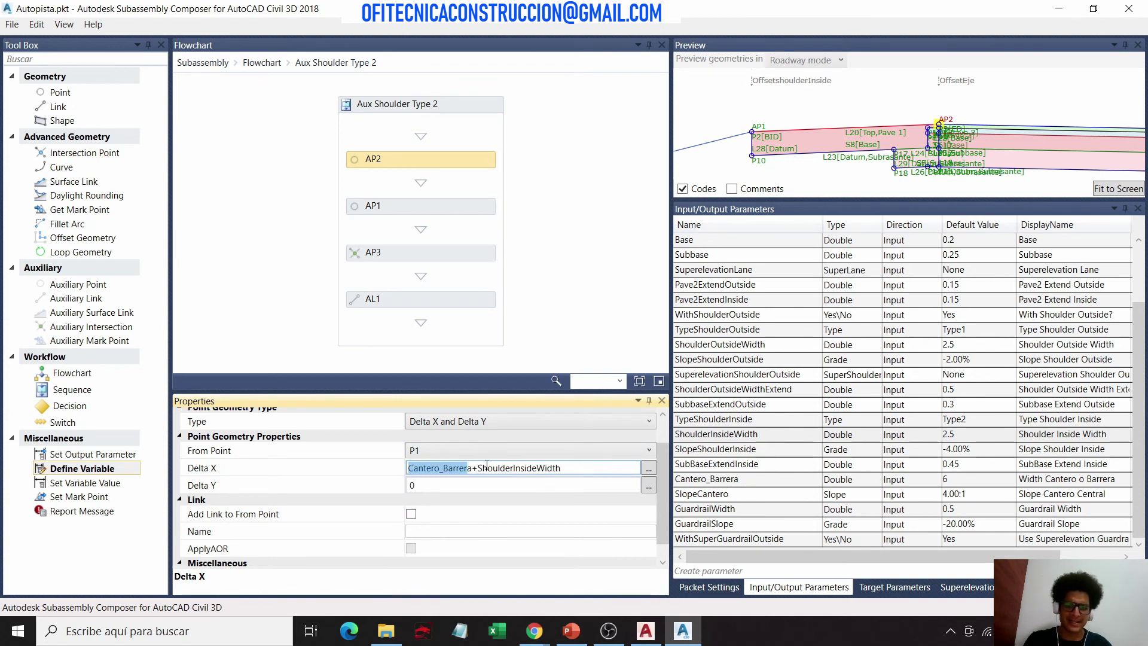
drag(564, 469, 546, 468)
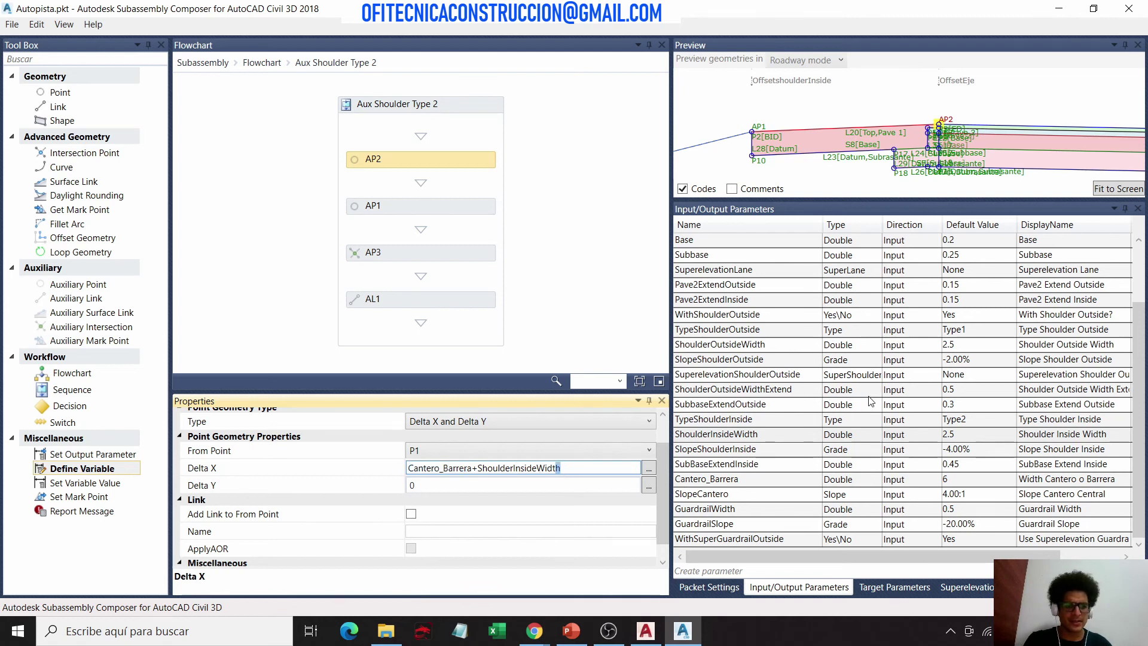
click(765, 345)
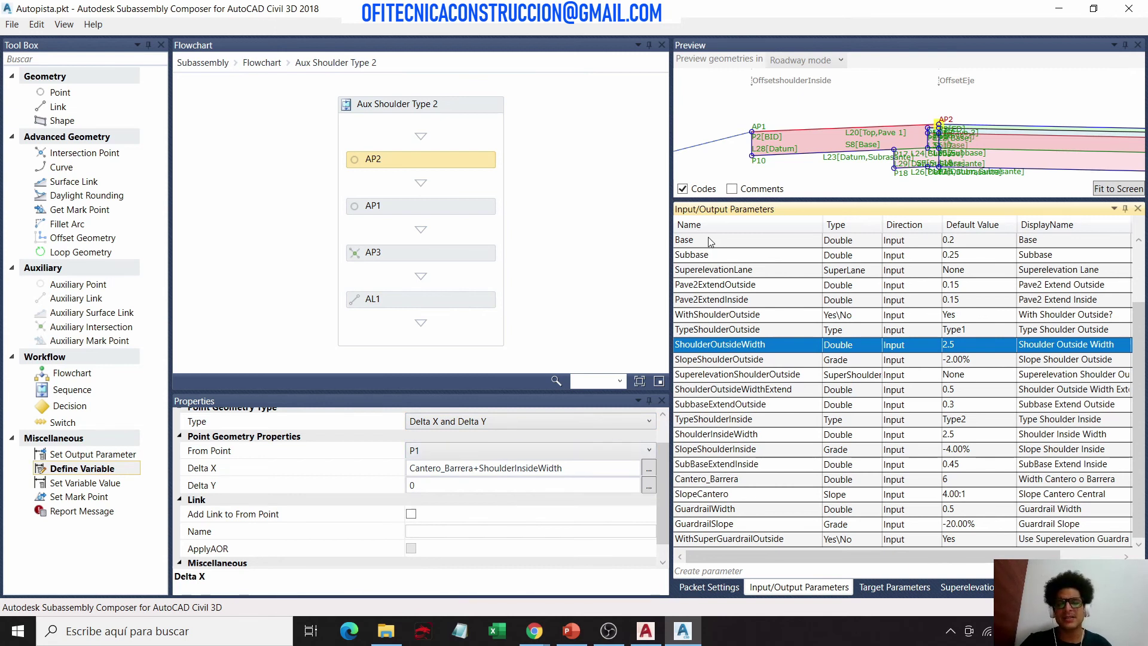
Step: Set the ShoulderOutsideWidth default value to 3 and refresh the preview
text(3)
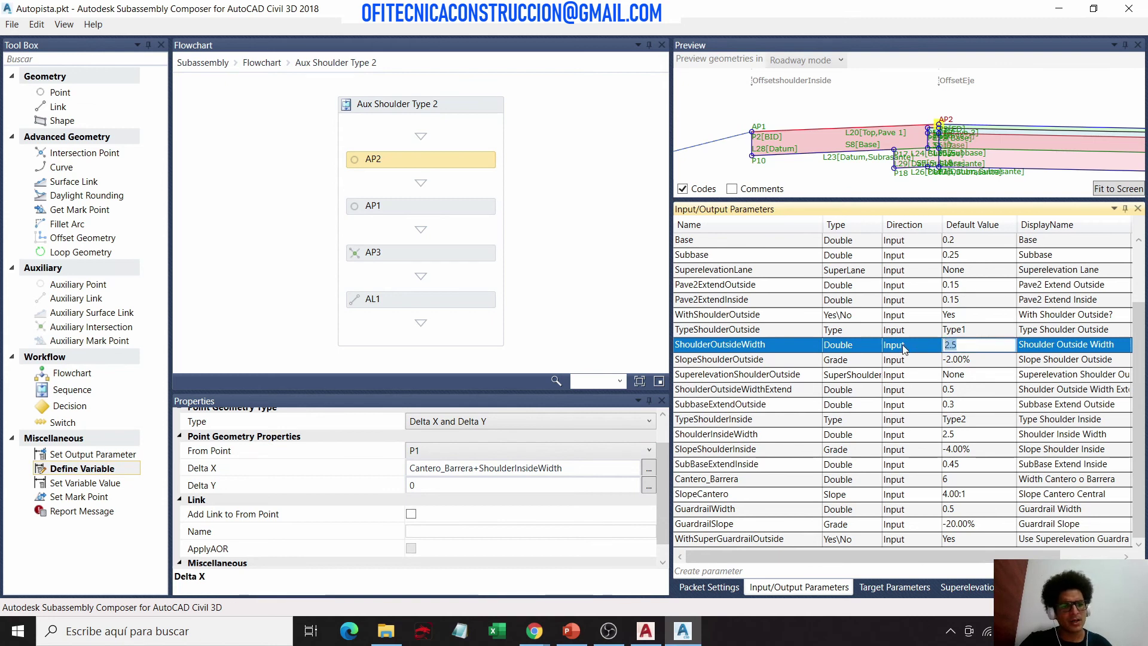
key(Return)
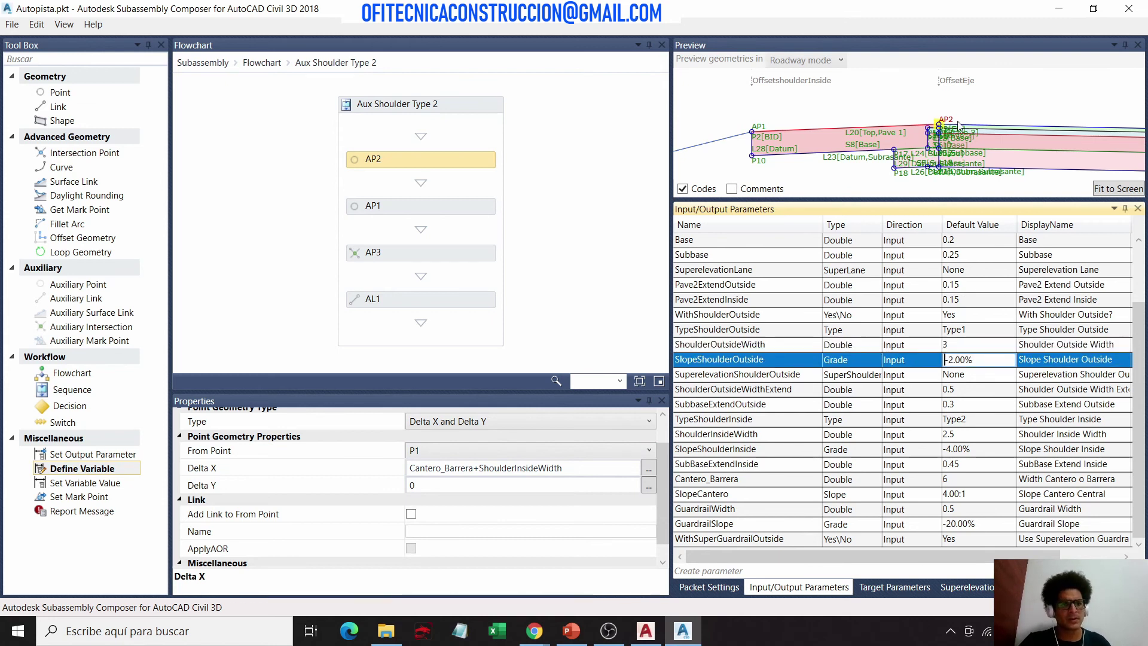
click(961, 126)
scroll(971, 121, up, 1)
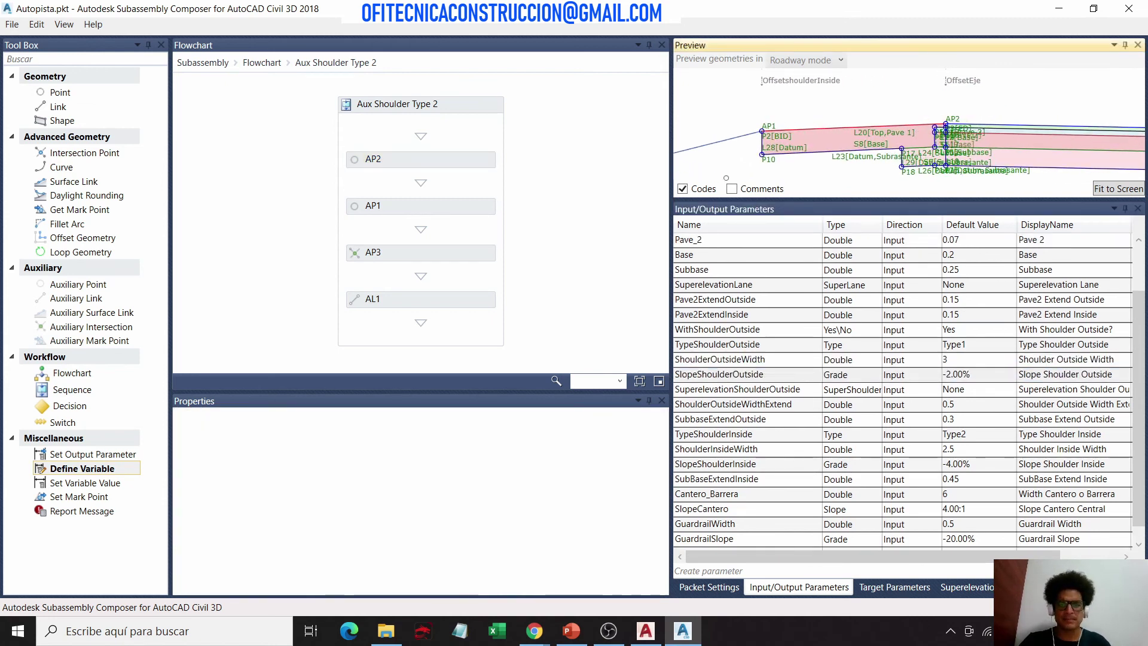
click(868, 406)
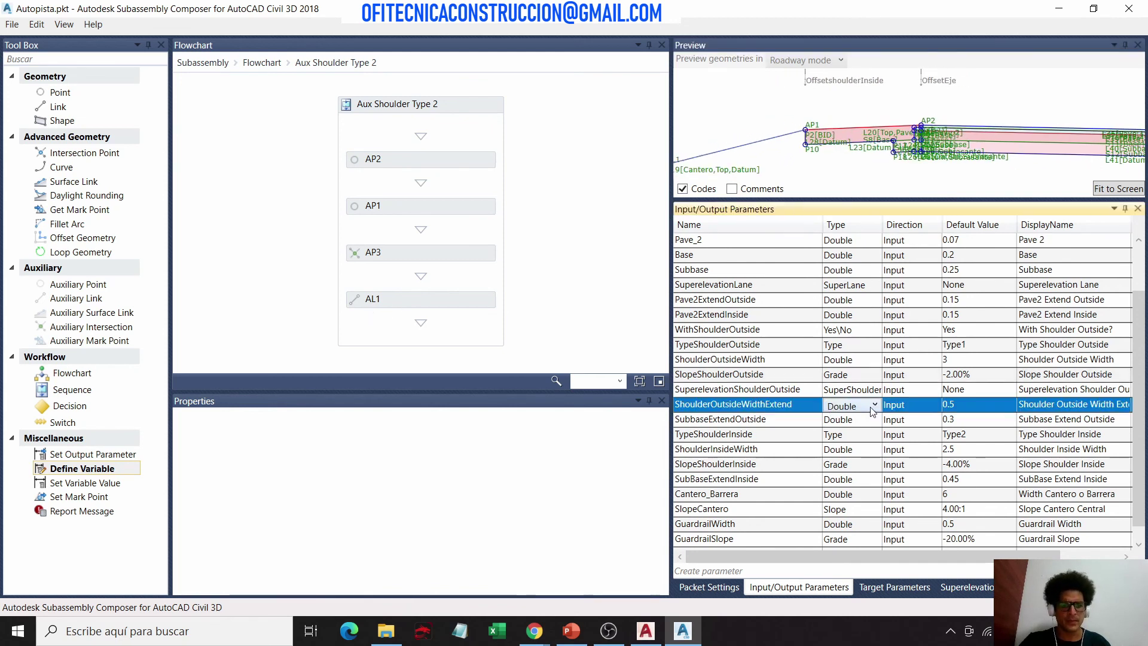
Step: Change the Cantero_Barrera default to 10, then to 5, redrawing the preview
click(973, 495)
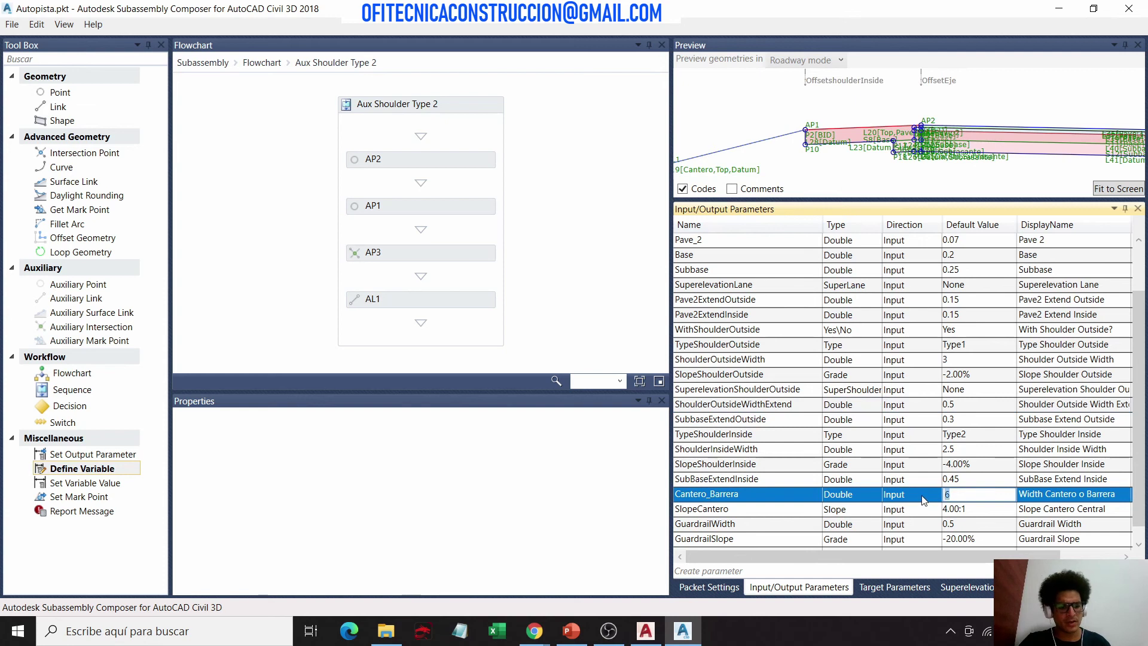
text(10)
key(Return)
click(420, 299)
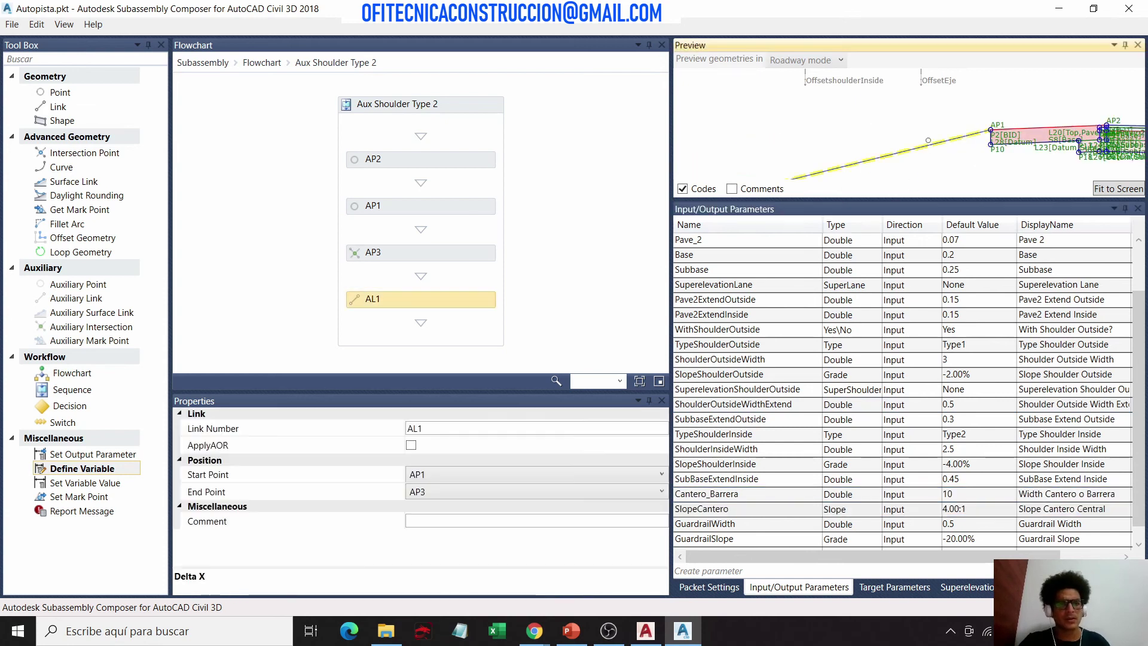
scroll(961, 128, up, 1)
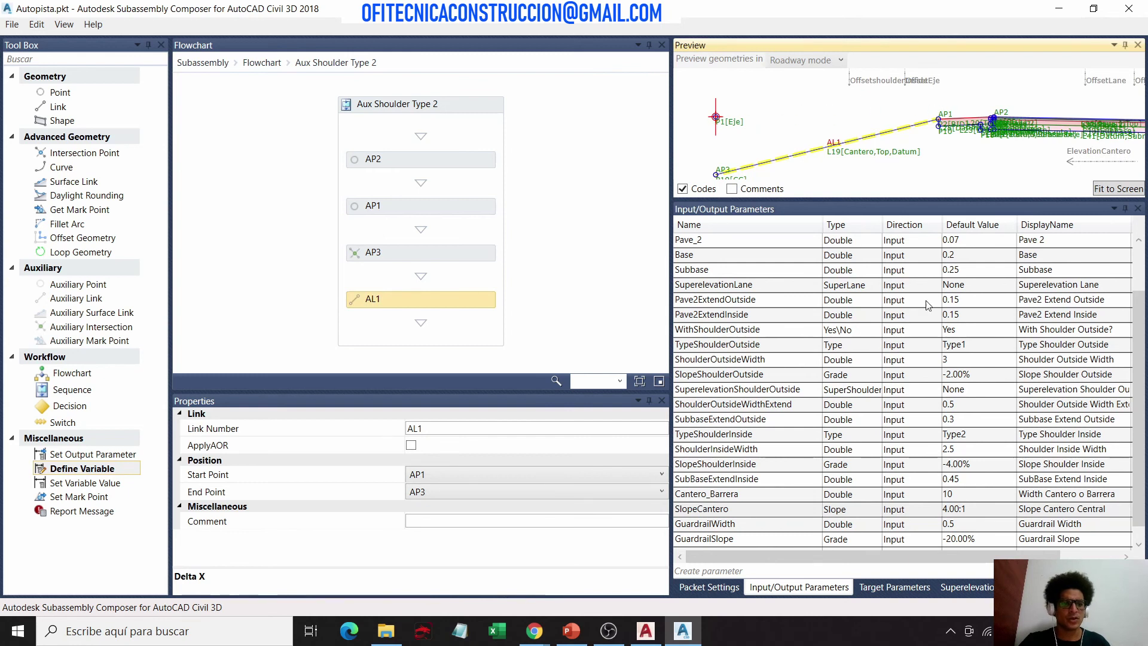
double_click(976, 491)
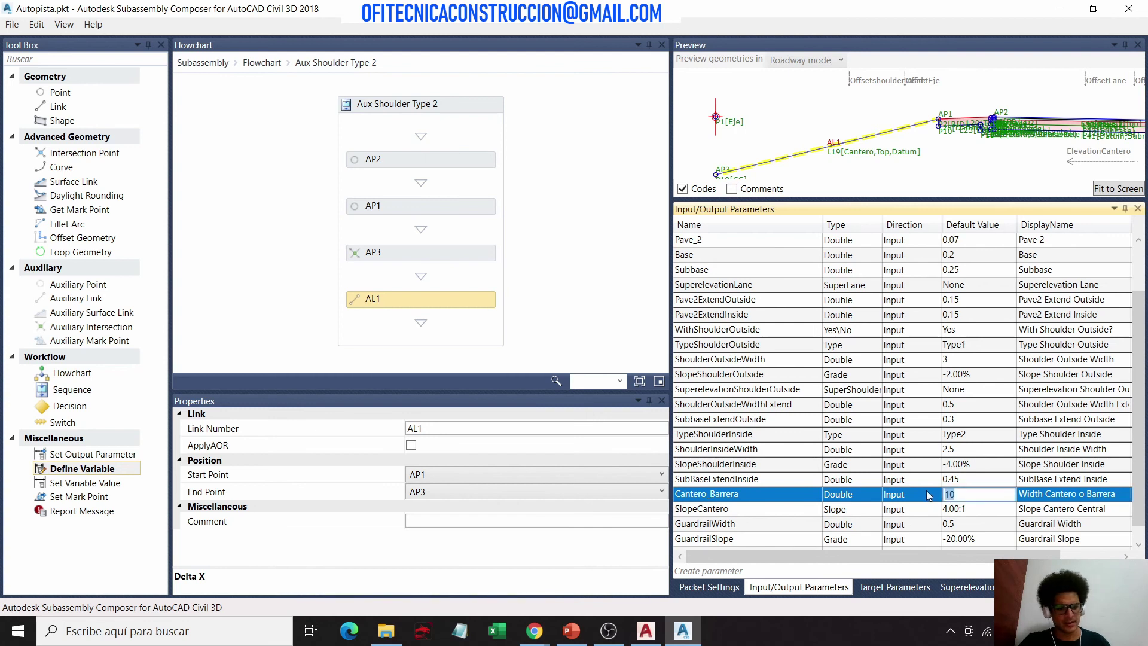
text(5)
key(Return)
click(986, 167)
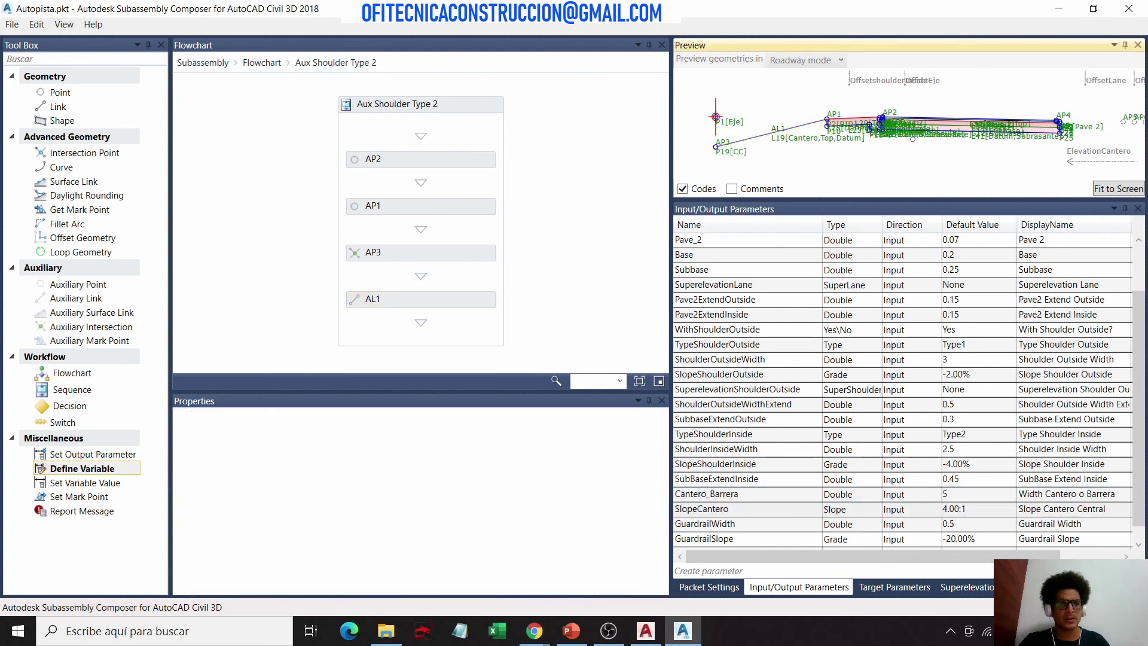
Step: Scroll up and down through the flowchart to review its blocks
scroll(849, 105, up, 3)
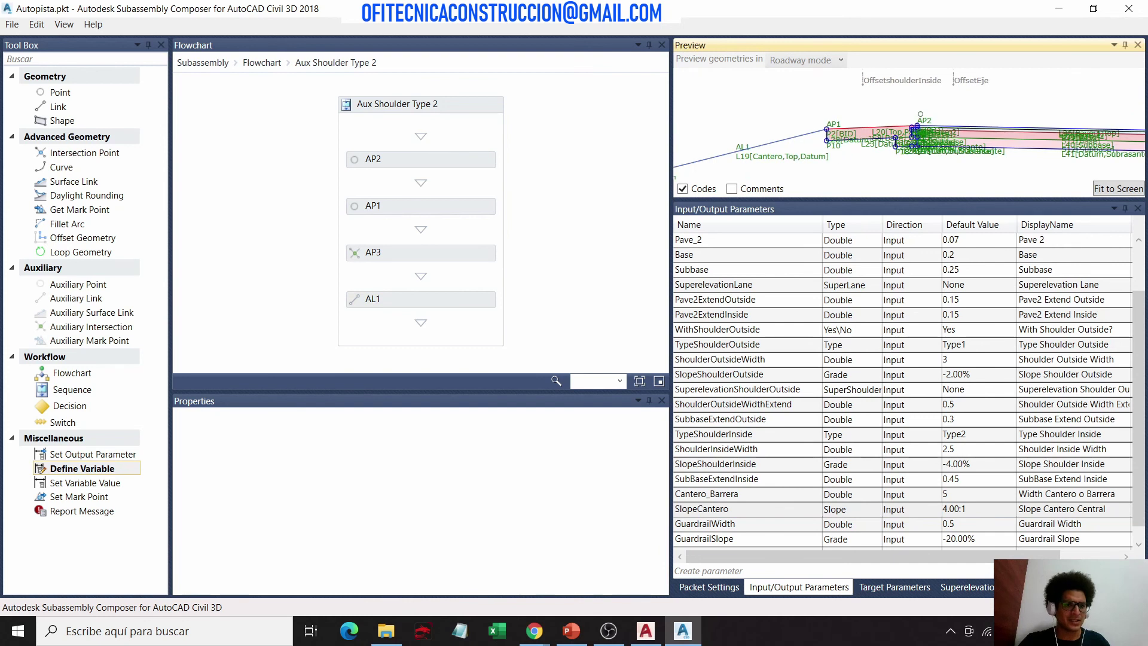
scroll(885, 118, up, 2)
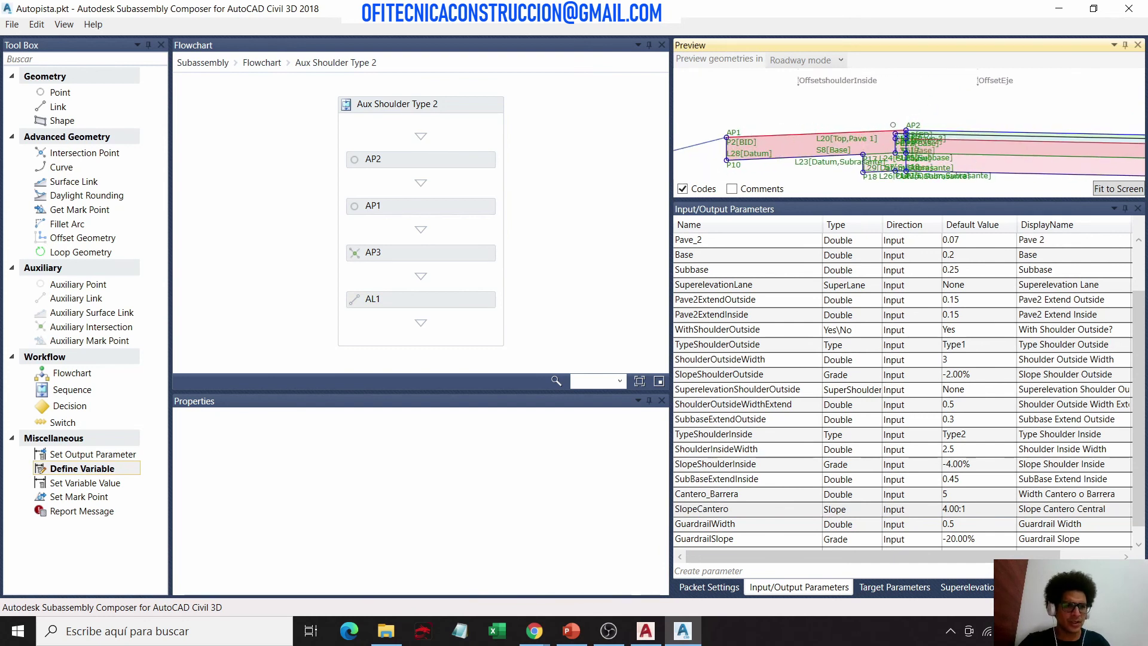
scroll(929, 134, up, 1)
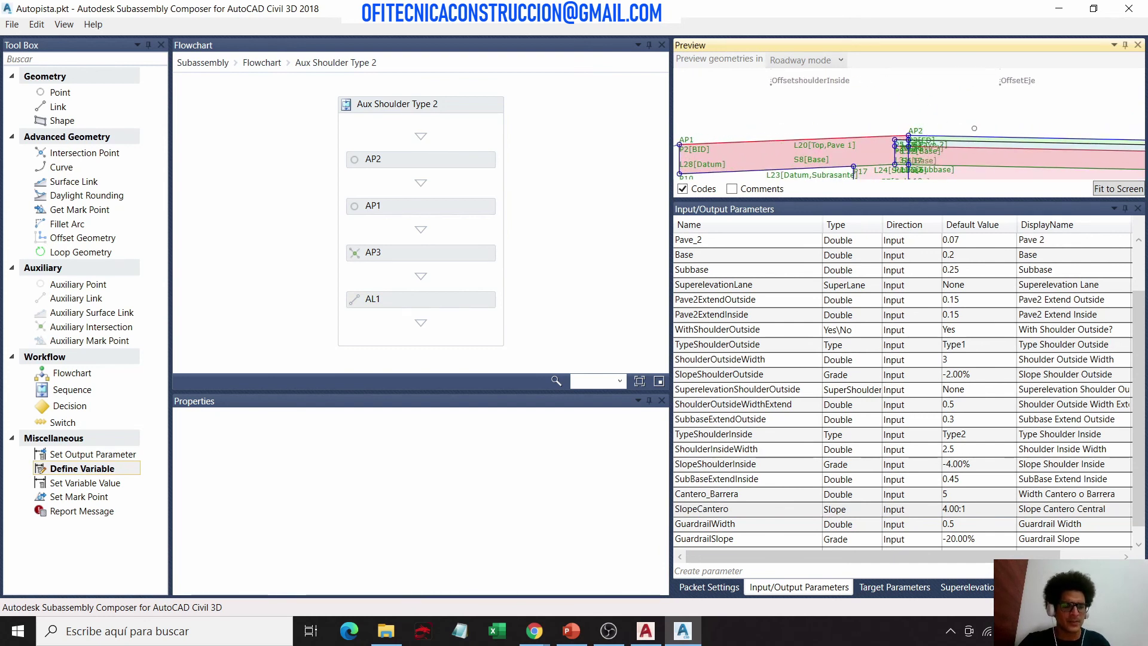
scroll(944, 107, down, 1)
scroll(938, 111, down, 1)
scroll(933, 114, down, 1)
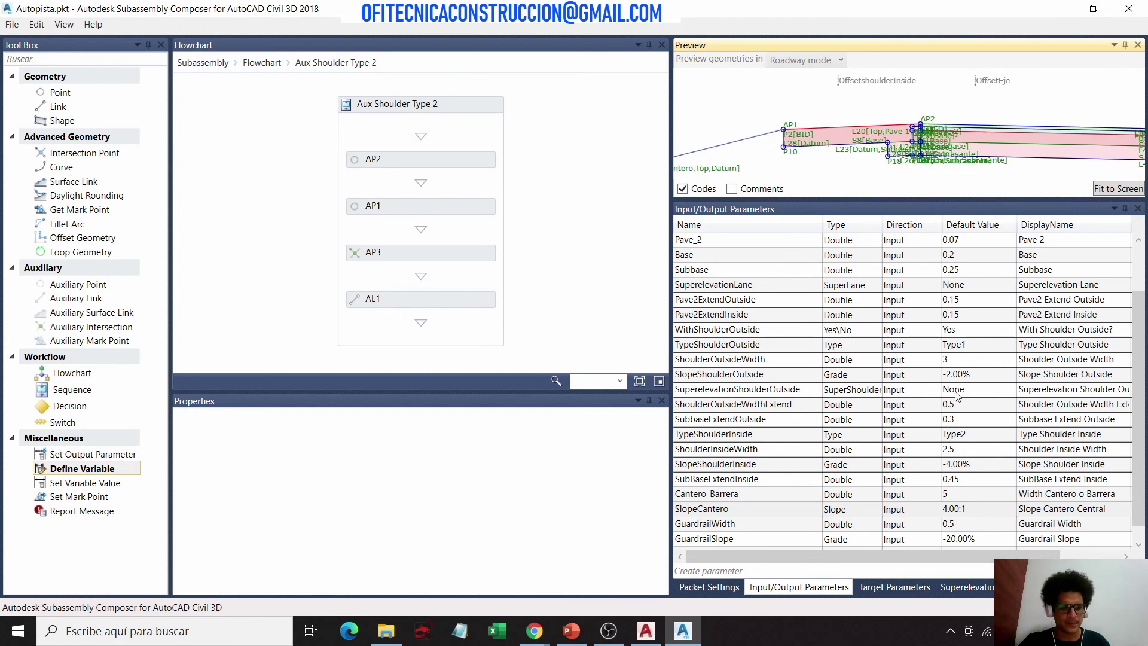
scroll(957, 396, down, 1)
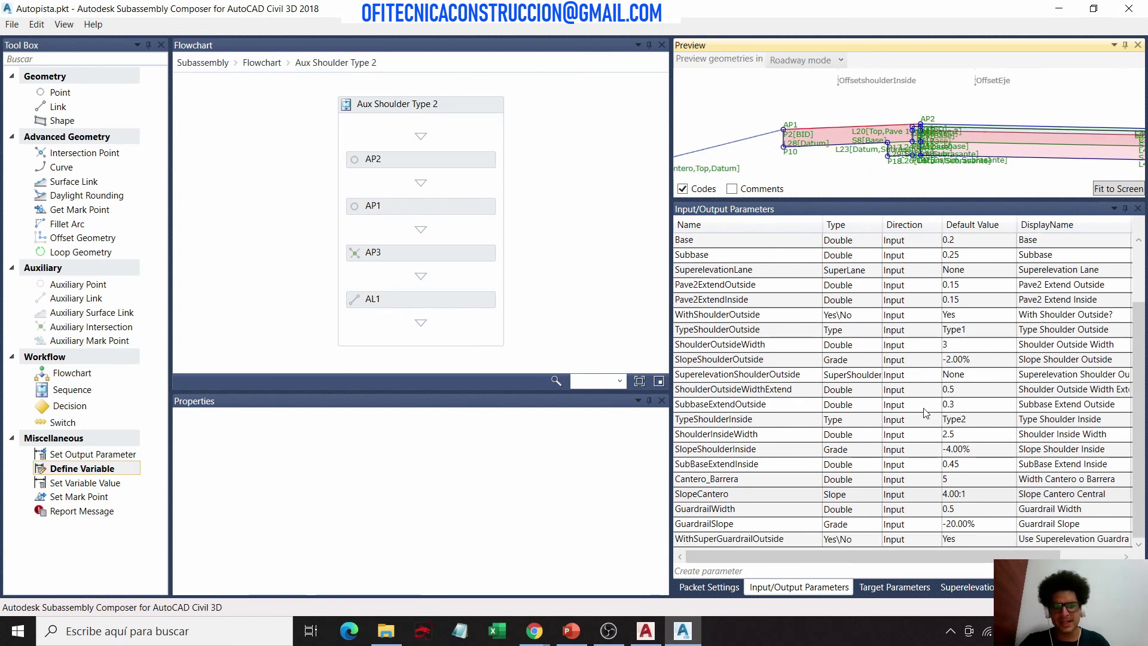
scroll(871, 128, down, 1)
scroll(871, 129, down, 2)
scroll(718, 138, down, 1)
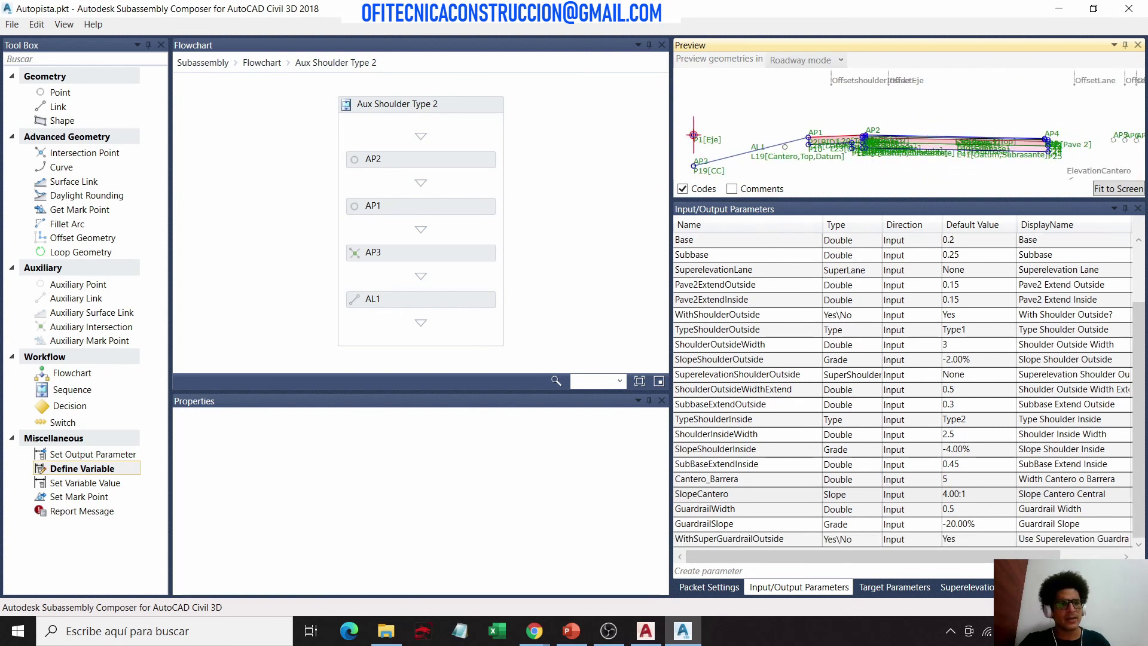
scroll(717, 138, down, 1)
scroll(717, 138, down, 1)
Step: Connect the Lane Link and Shape sequence to the Switch block on the main flowchart
click(261, 62)
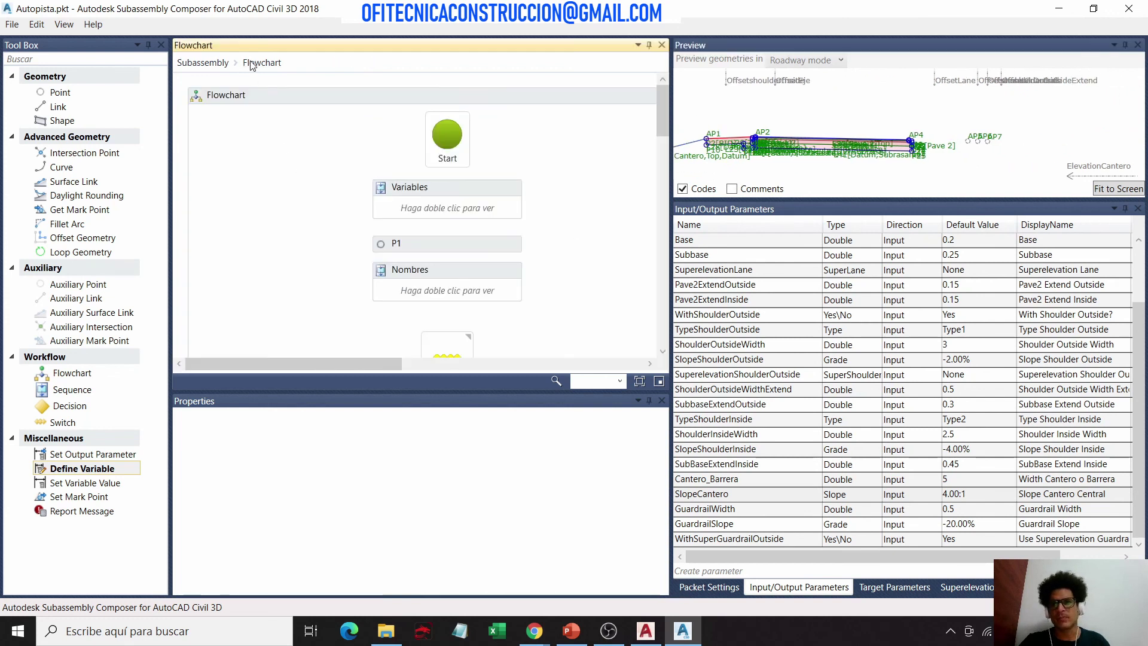
scroll(498, 240, down, 5)
scroll(498, 239, down, 5)
scroll(498, 239, down, 3)
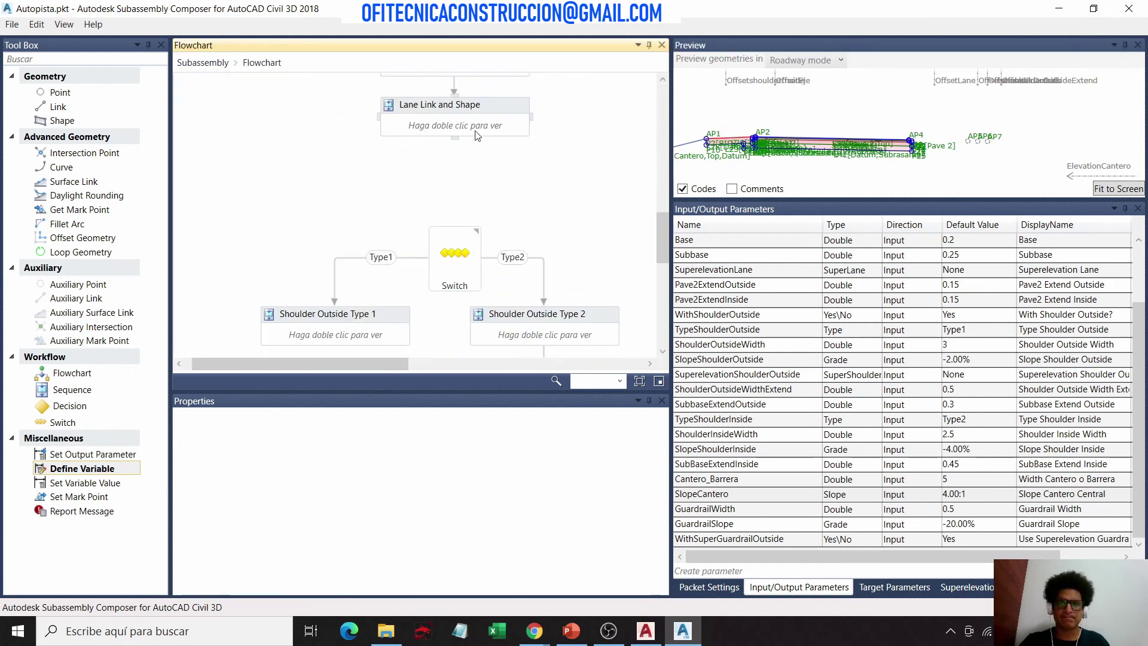
drag(456, 137, 454, 231)
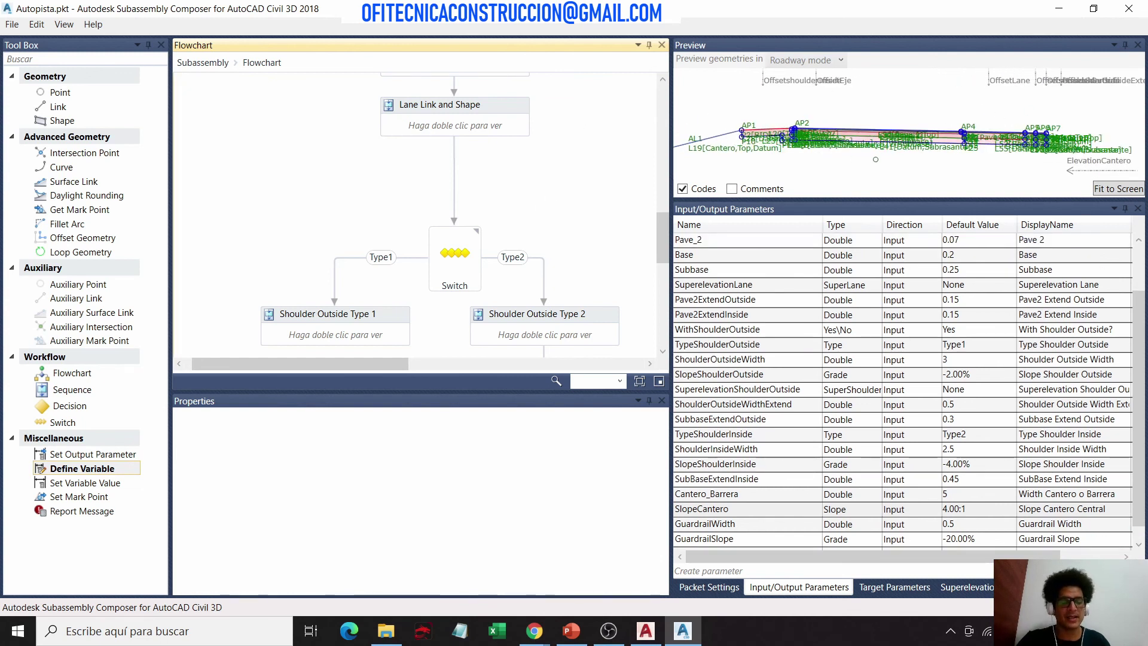
Step: Scroll through the flowchart to check the new Lane Link and Shape to Switch connection
scroll(816, 118, up, 2)
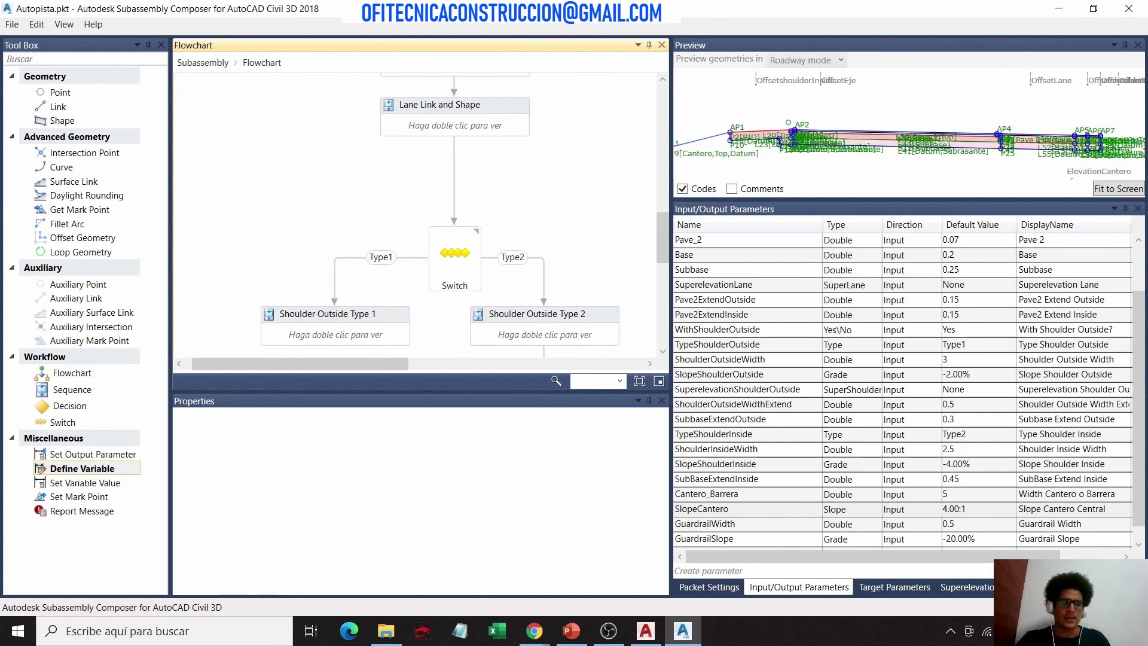
scroll(816, 119, up, 2)
scroll(816, 119, up, 2)
scroll(816, 119, up, 2)
scroll(799, 106, up, 1)
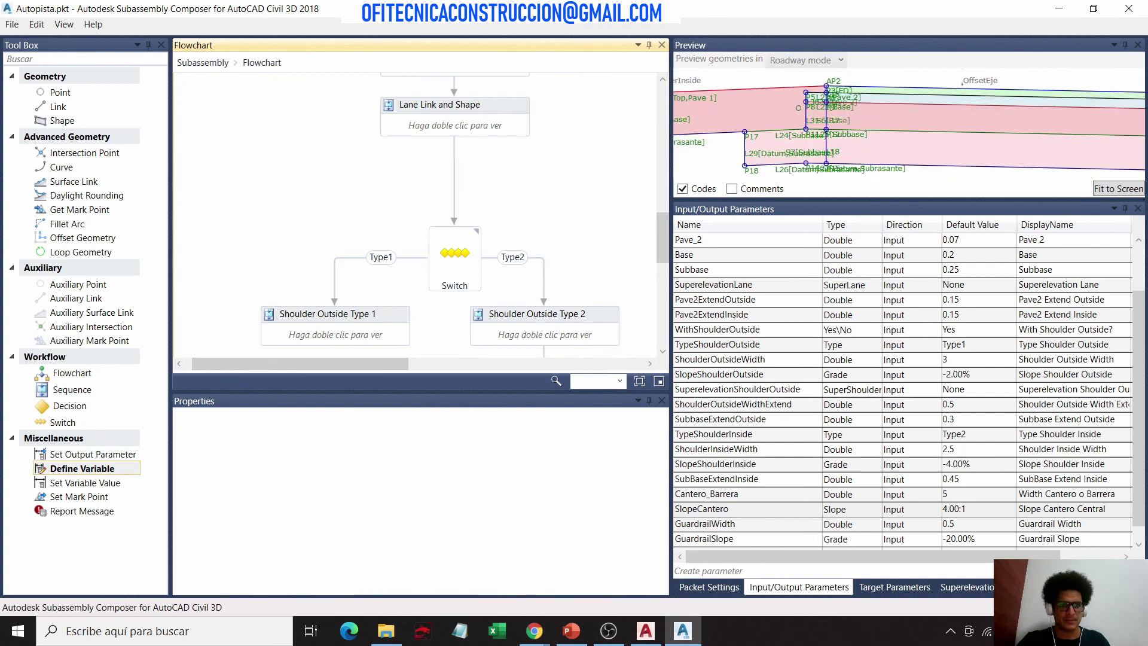
scroll(799, 106, up, 1)
scroll(866, 105, down, 1)
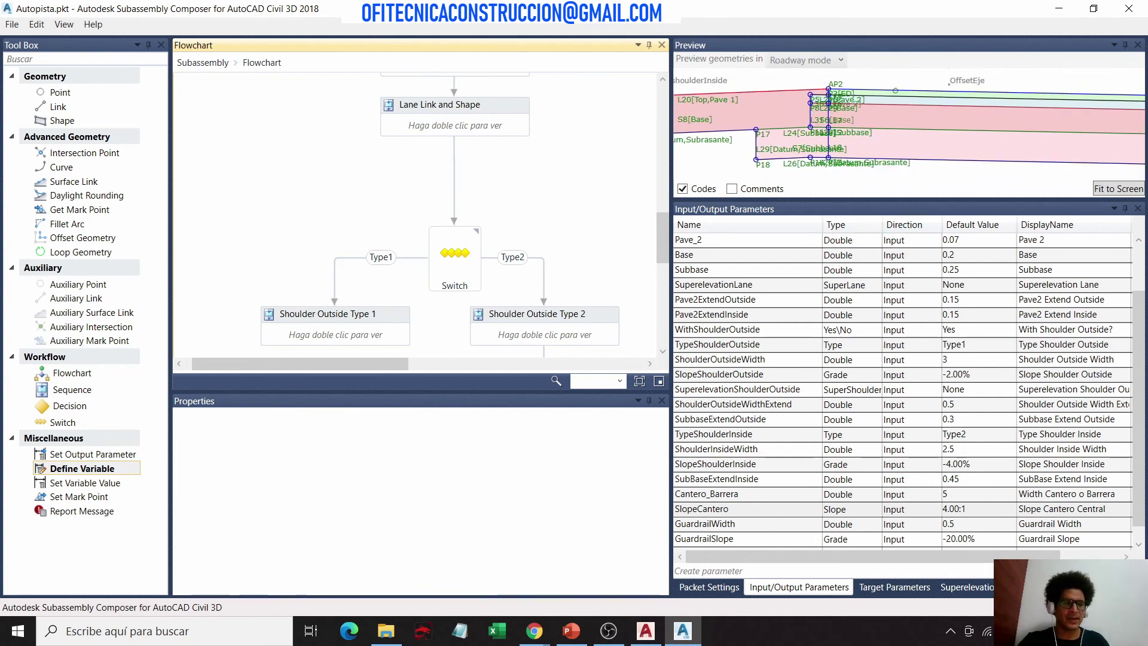
scroll(866, 104, down, 1)
scroll(867, 105, down, 1)
scroll(809, 113, down, 1)
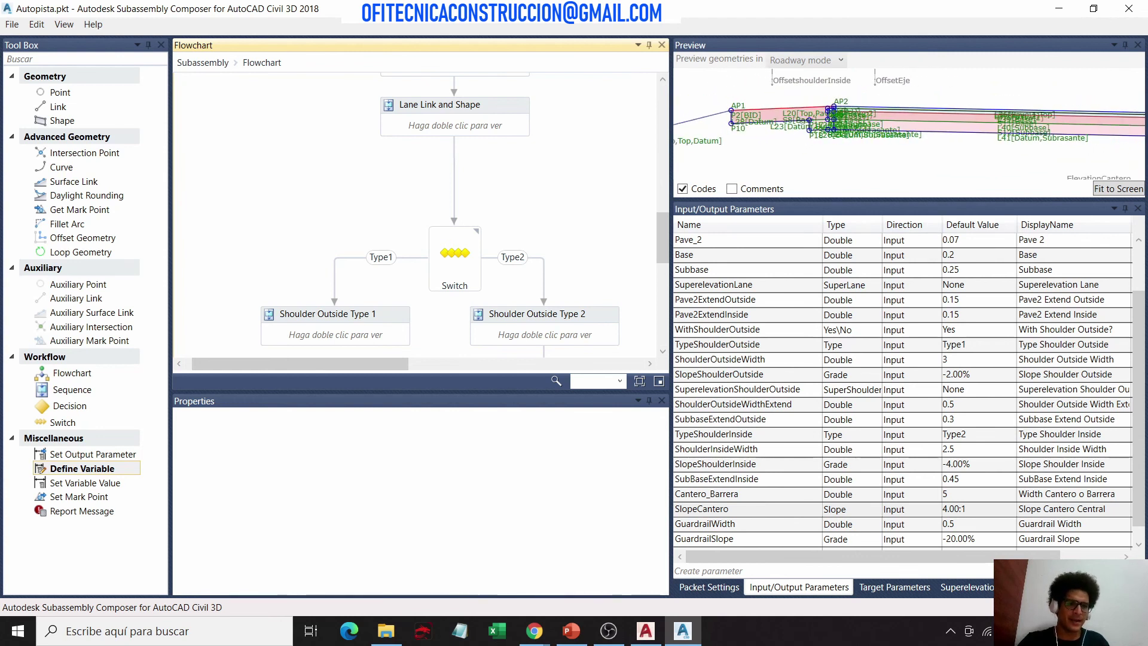
scroll(809, 112, down, 1)
scroll(828, 110, down, 1)
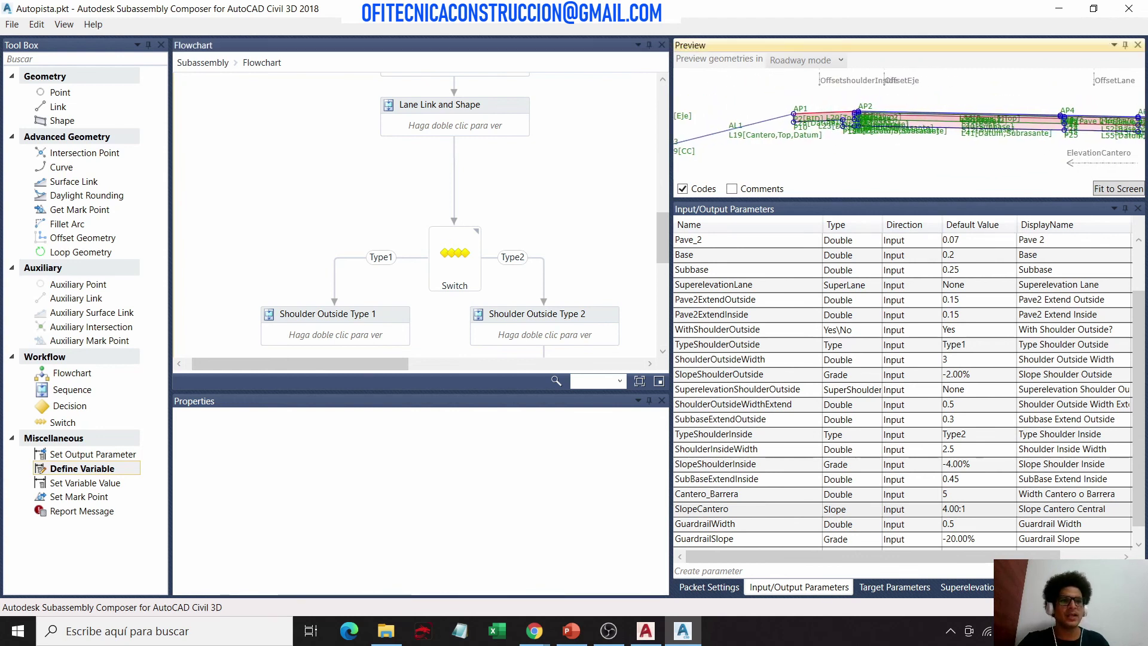
scroll(828, 110, down, 1)
scroll(828, 110, down, 1)
scroll(828, 111, down, 1)
scroll(837, 113, up, 2)
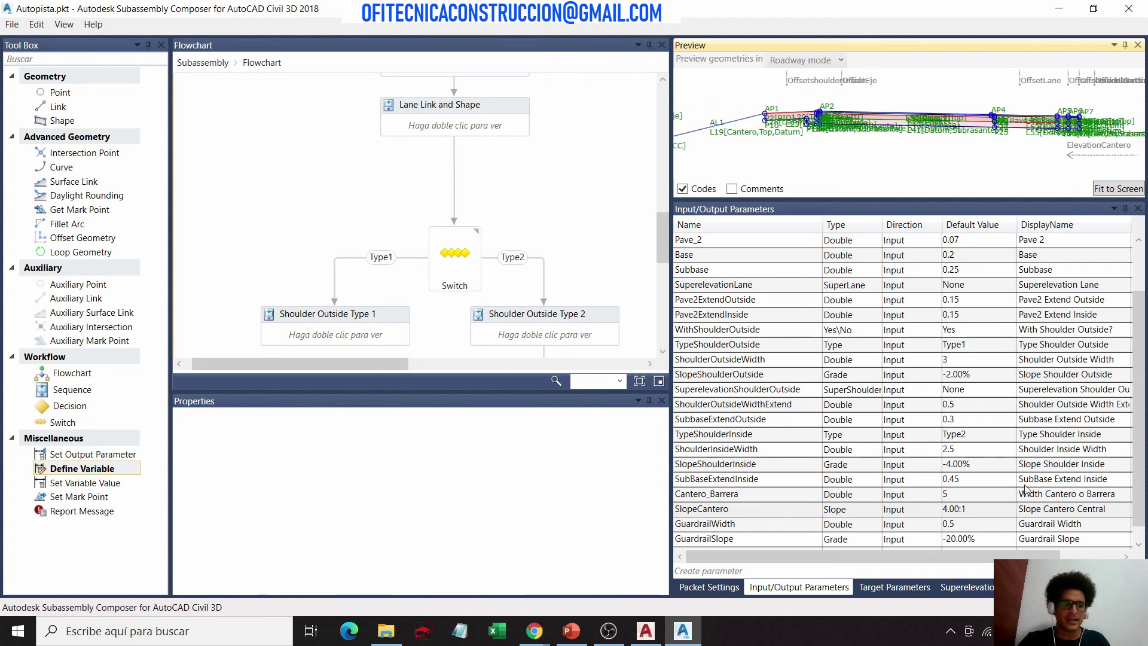
Step: Change the GuardrailSlope default value from -20.00% to -4
scroll(936, 539, down, 1)
double_click(977, 524)
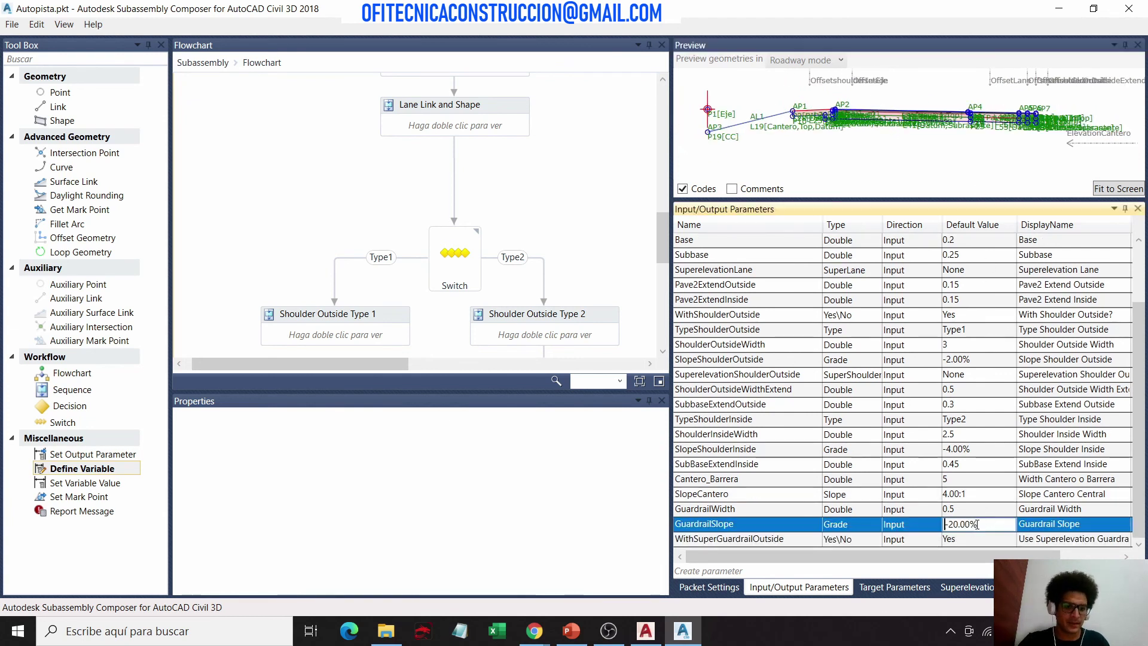
key(ctrl+a)
text(-4)
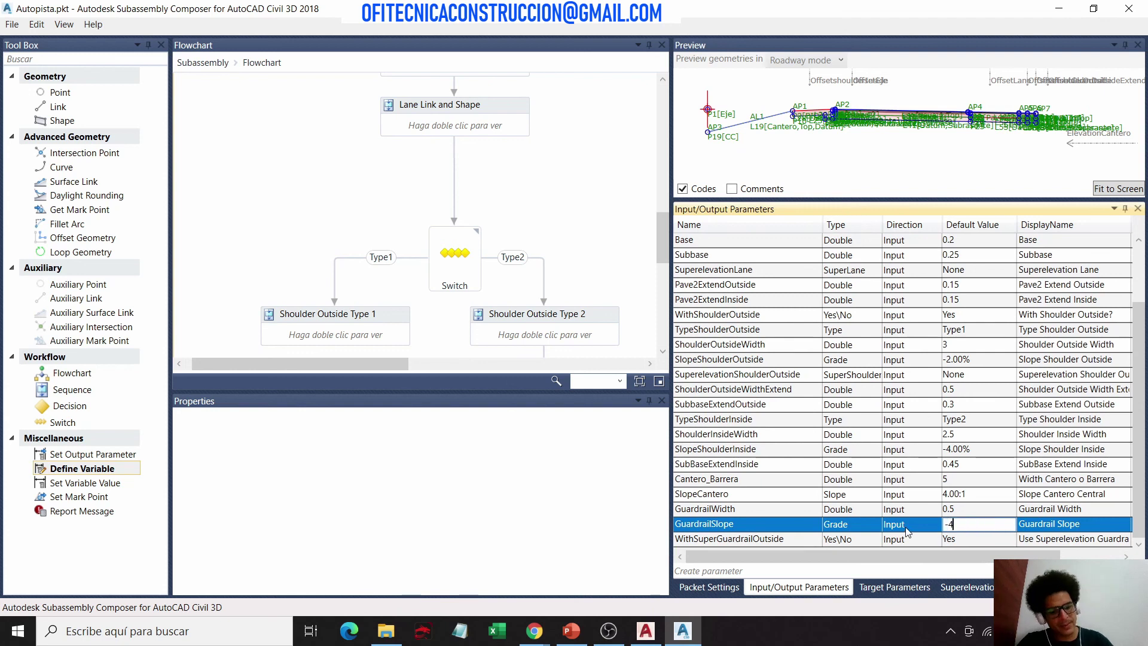
key(Return)
click(1051, 120)
Step: Zoom and pan the section preview to check points AP5–AP7 with the new slope
scroll(1051, 119, up, 3)
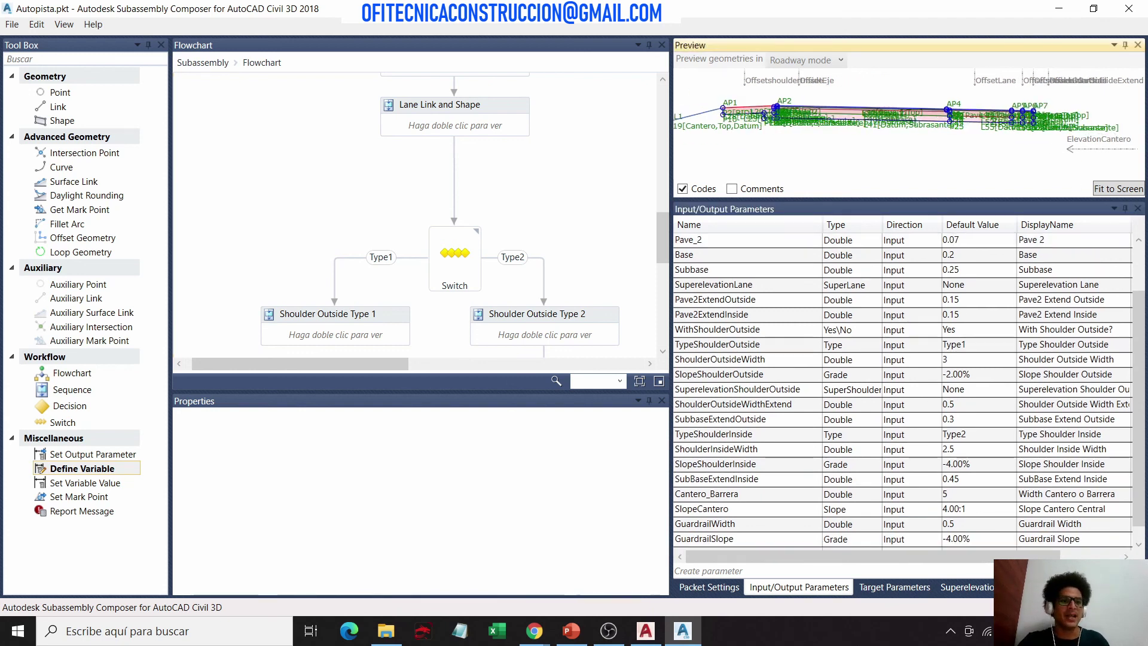
scroll(1005, 119, up, 1)
scroll(1005, 120, up, 1)
scroll(1005, 119, up, 1)
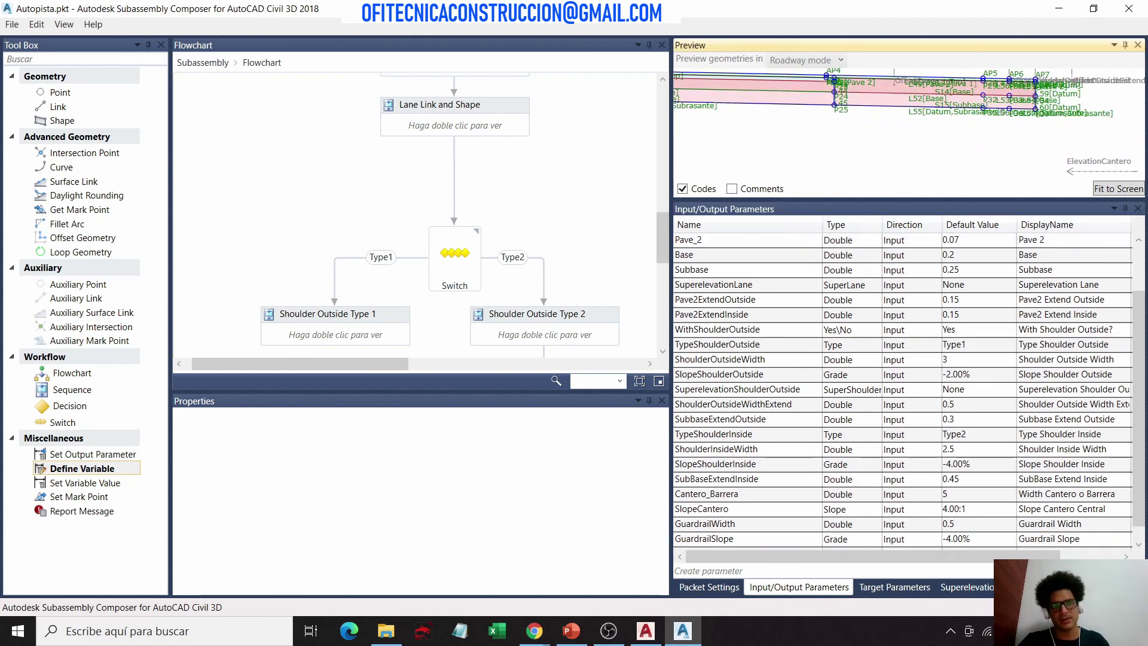
scroll(1005, 120, up, 1)
scroll(1023, 138, down, 1)
scroll(1023, 138, down, 1)
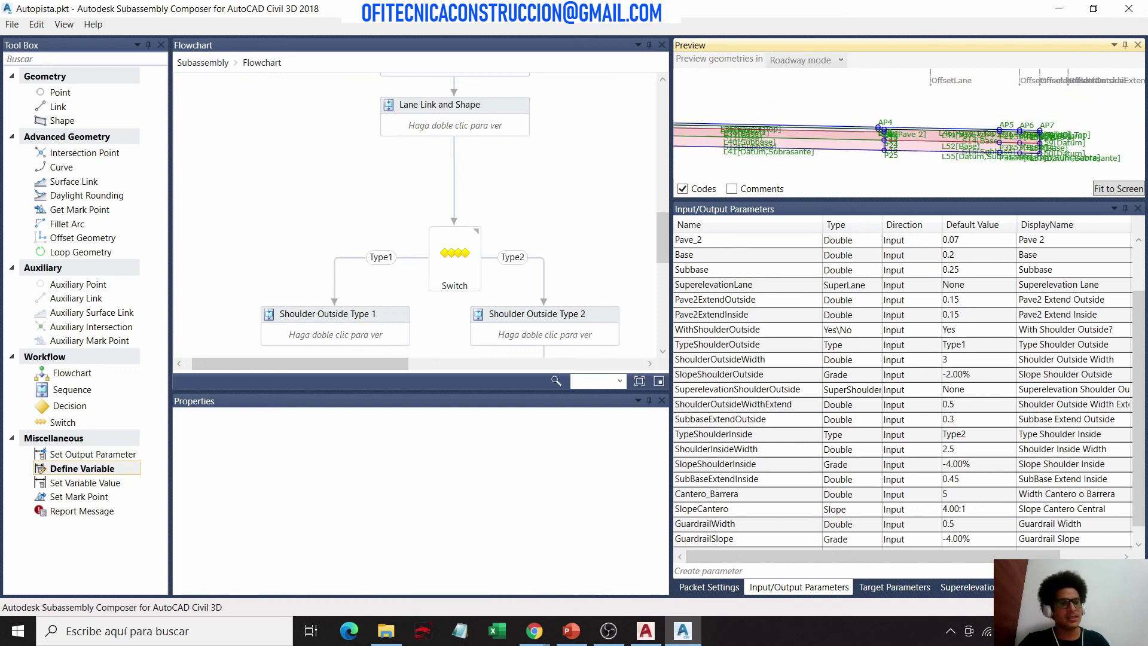
scroll(1136, 89, down, 2)
scroll(1136, 90, down, 2)
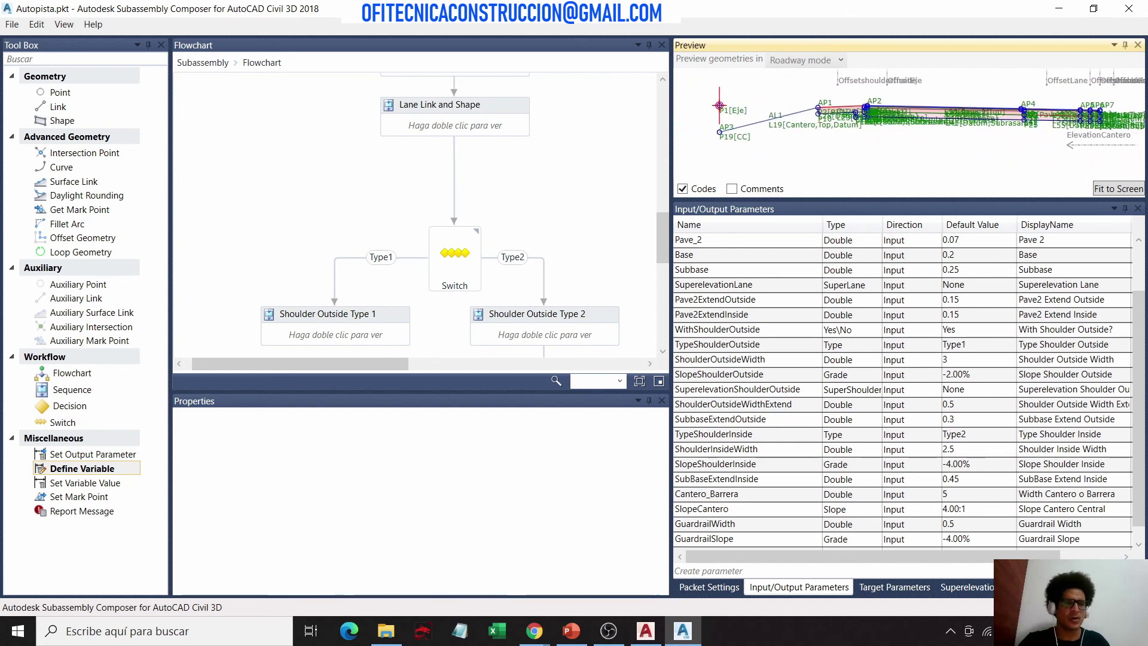
scroll(938, 113, up, 1)
scroll(937, 114, up, 1)
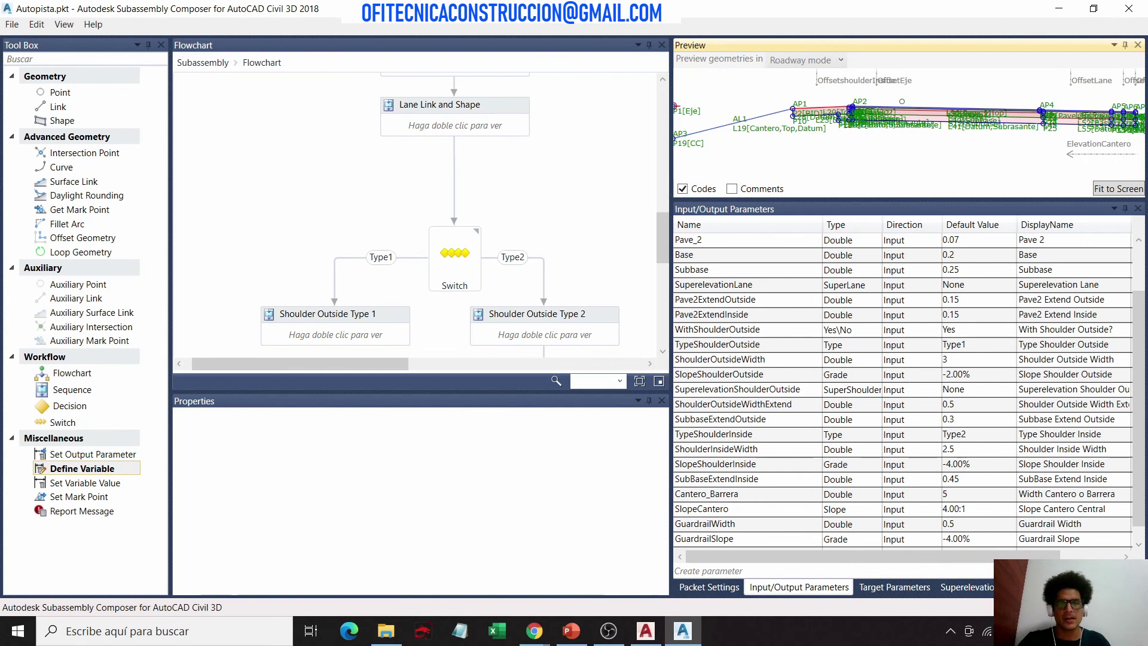
drag(904, 102, 797, 114)
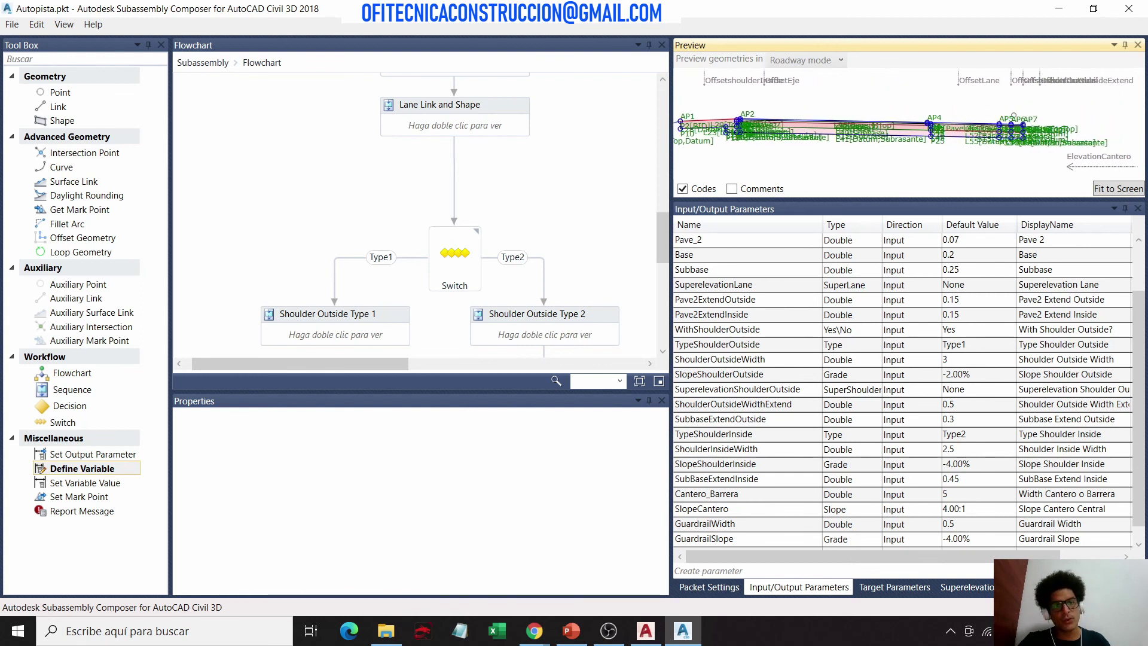
scroll(1022, 164, down, 1)
scroll(1022, 164, down, 1)
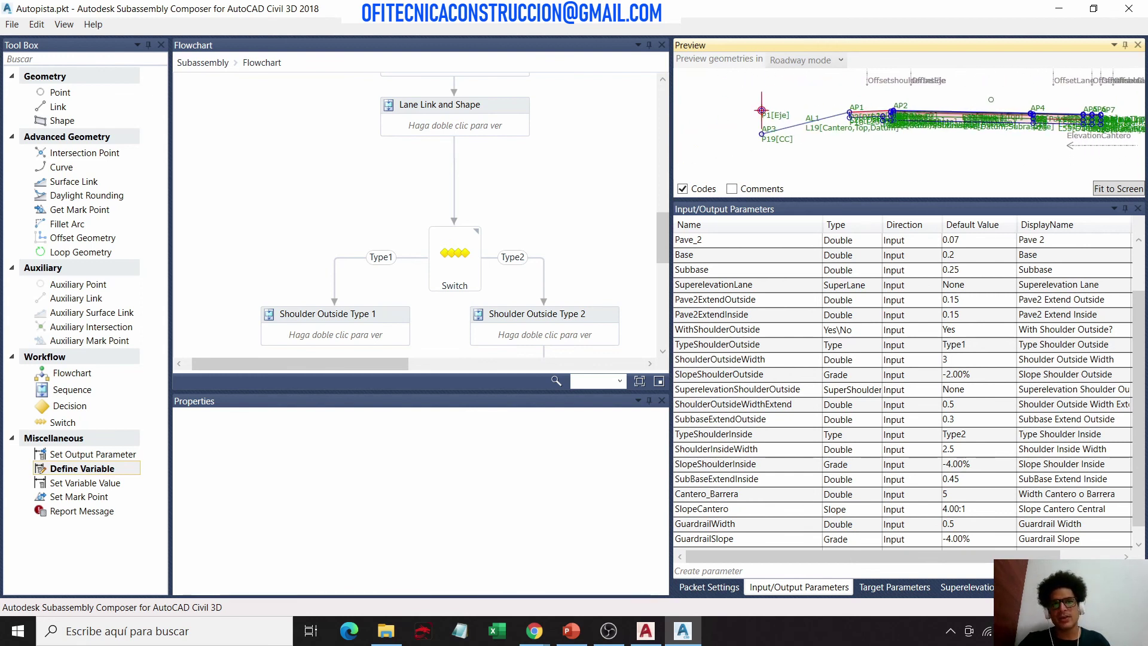
scroll(1022, 163, down, 1)
drag(957, 120, 904, 129)
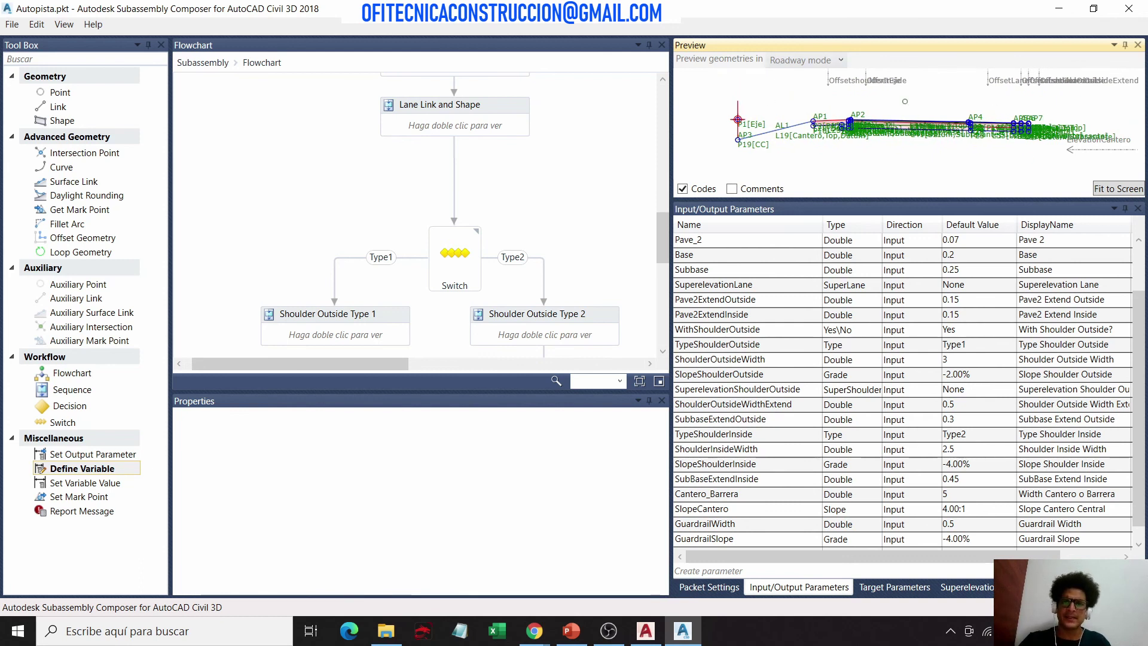
scroll(454, 209, up, 1)
scroll(903, 140, up, 1)
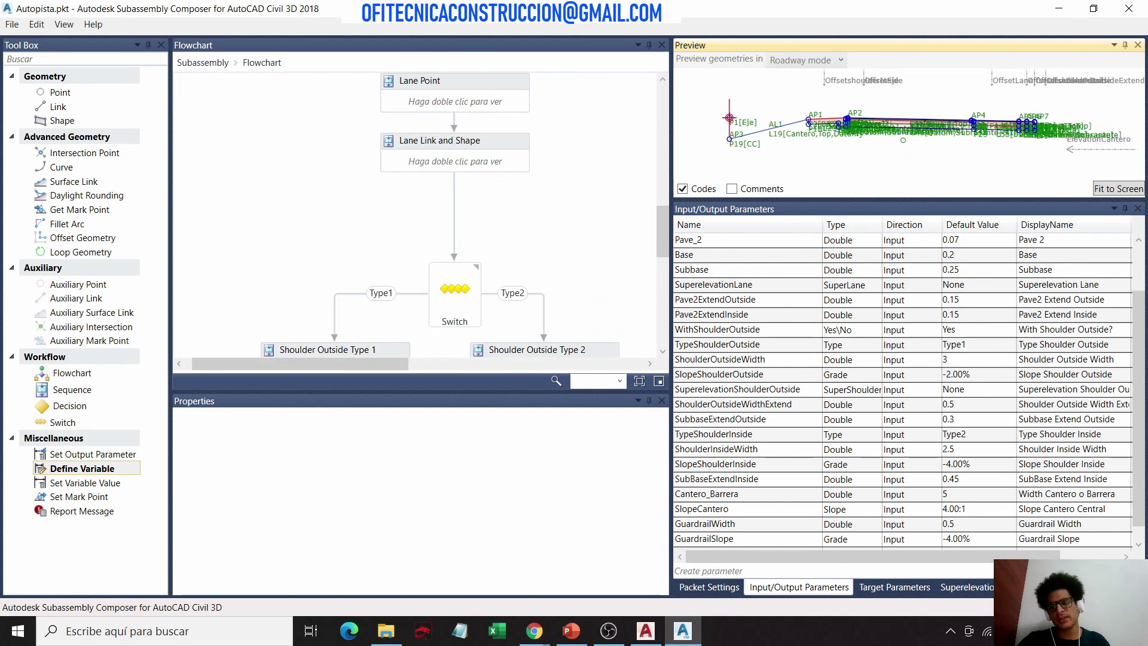